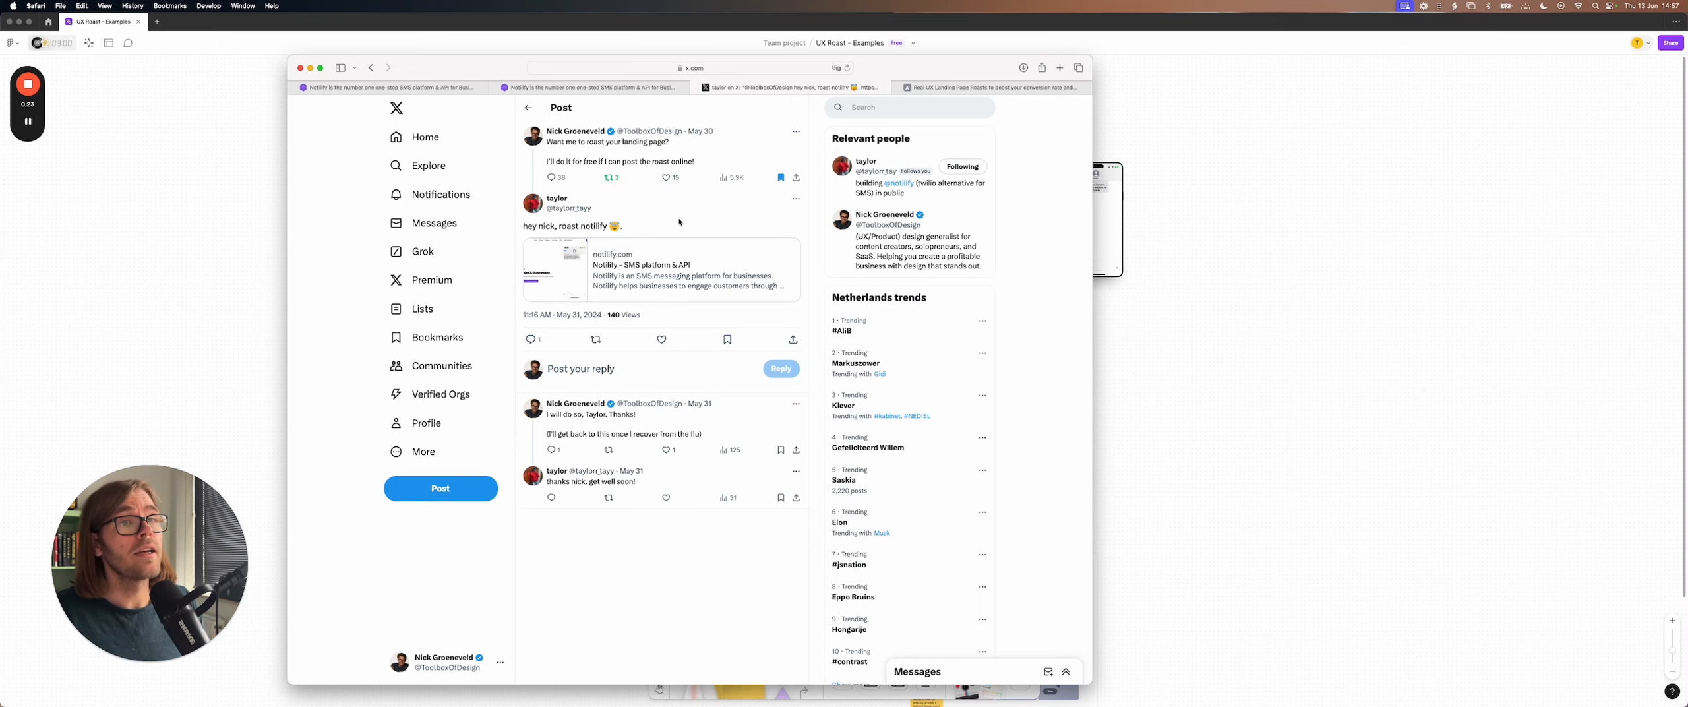
Step: View the Notilify landing page in its desktop and mobile previews, and switch to the UX Roast board in Figma
left_click(432, 87)
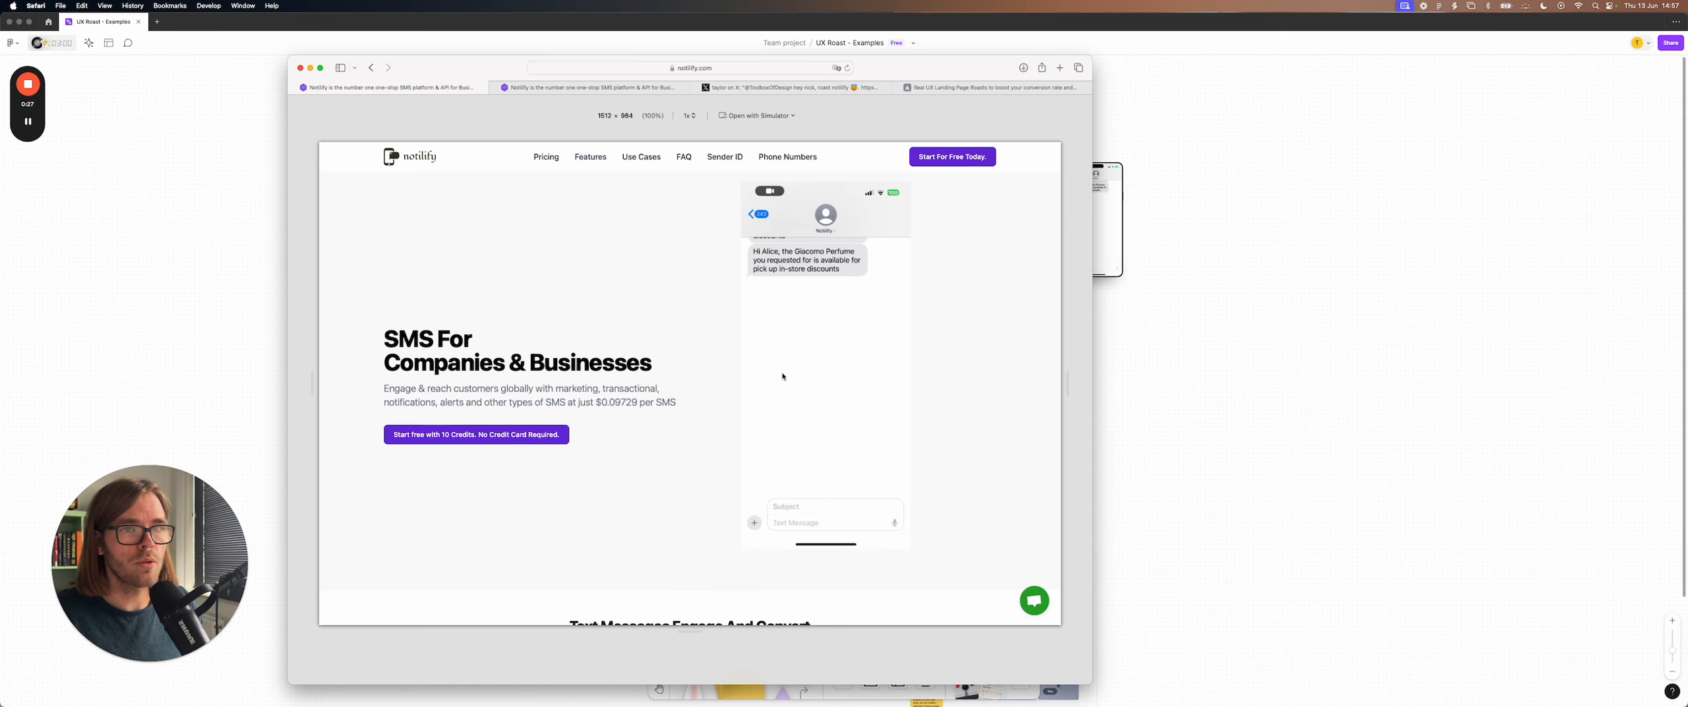
left_click(567, 89)
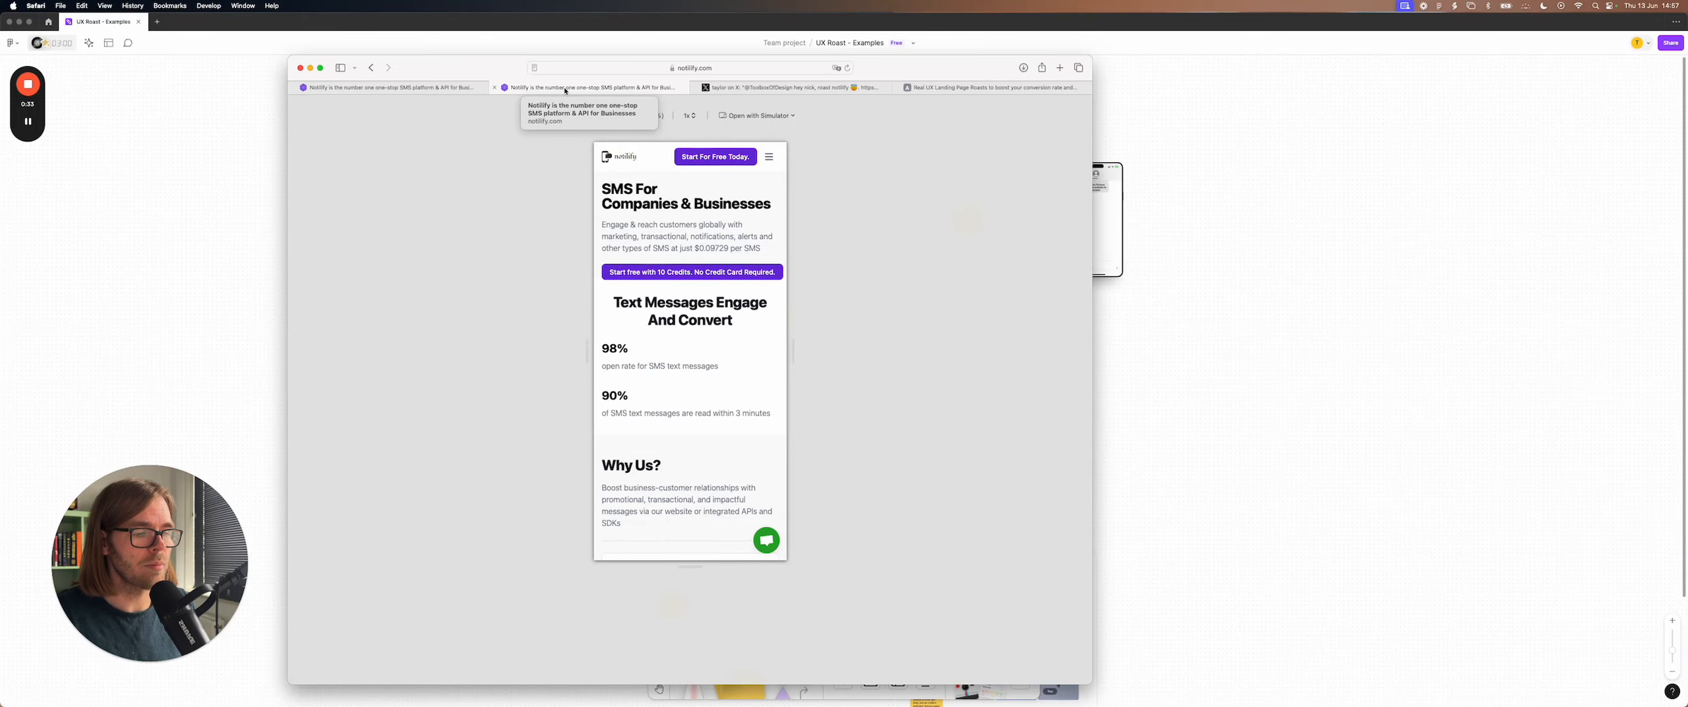
left_click(1240, 302)
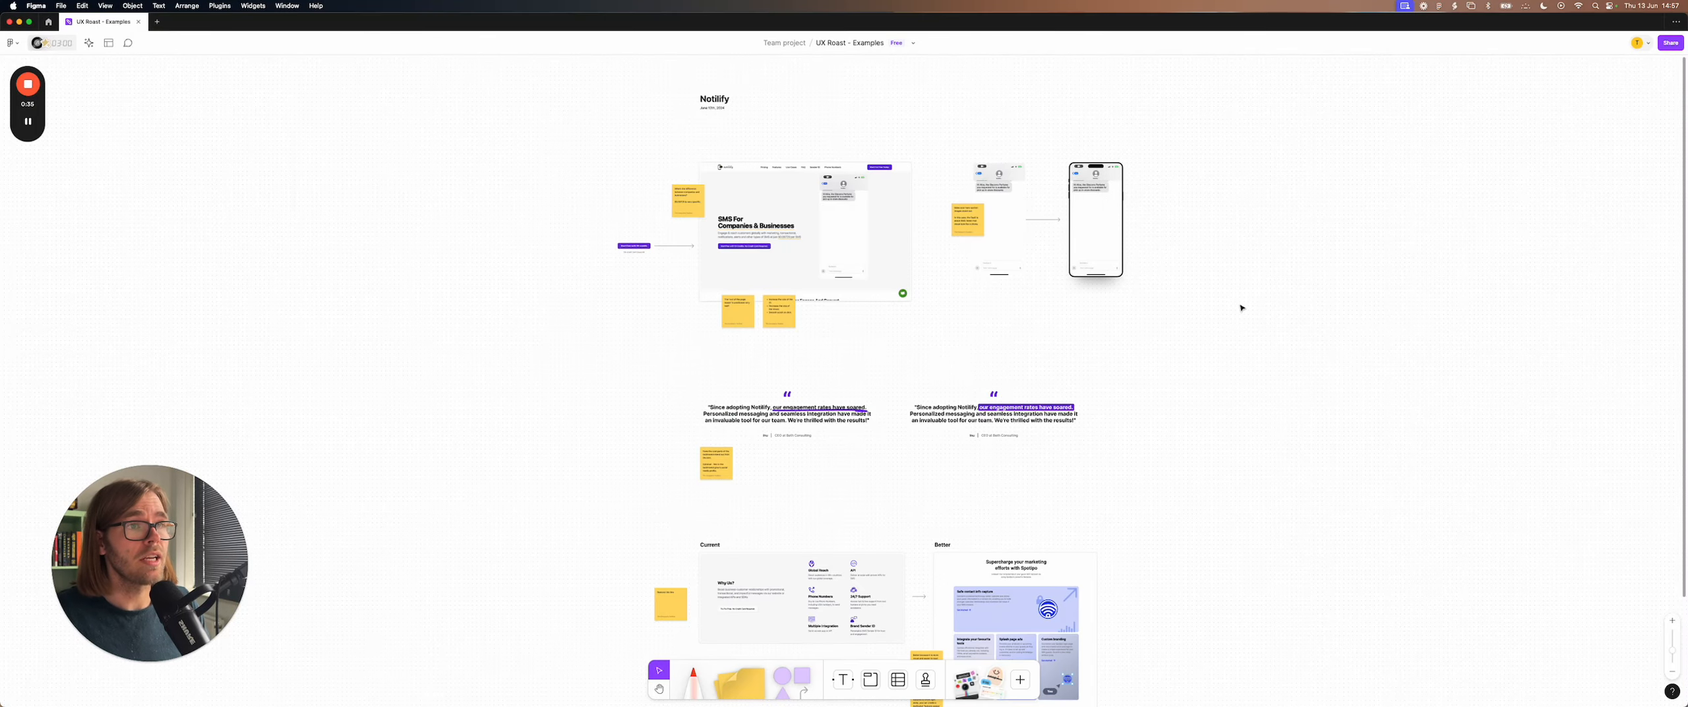
scroll(1203, 323, "down", 1)
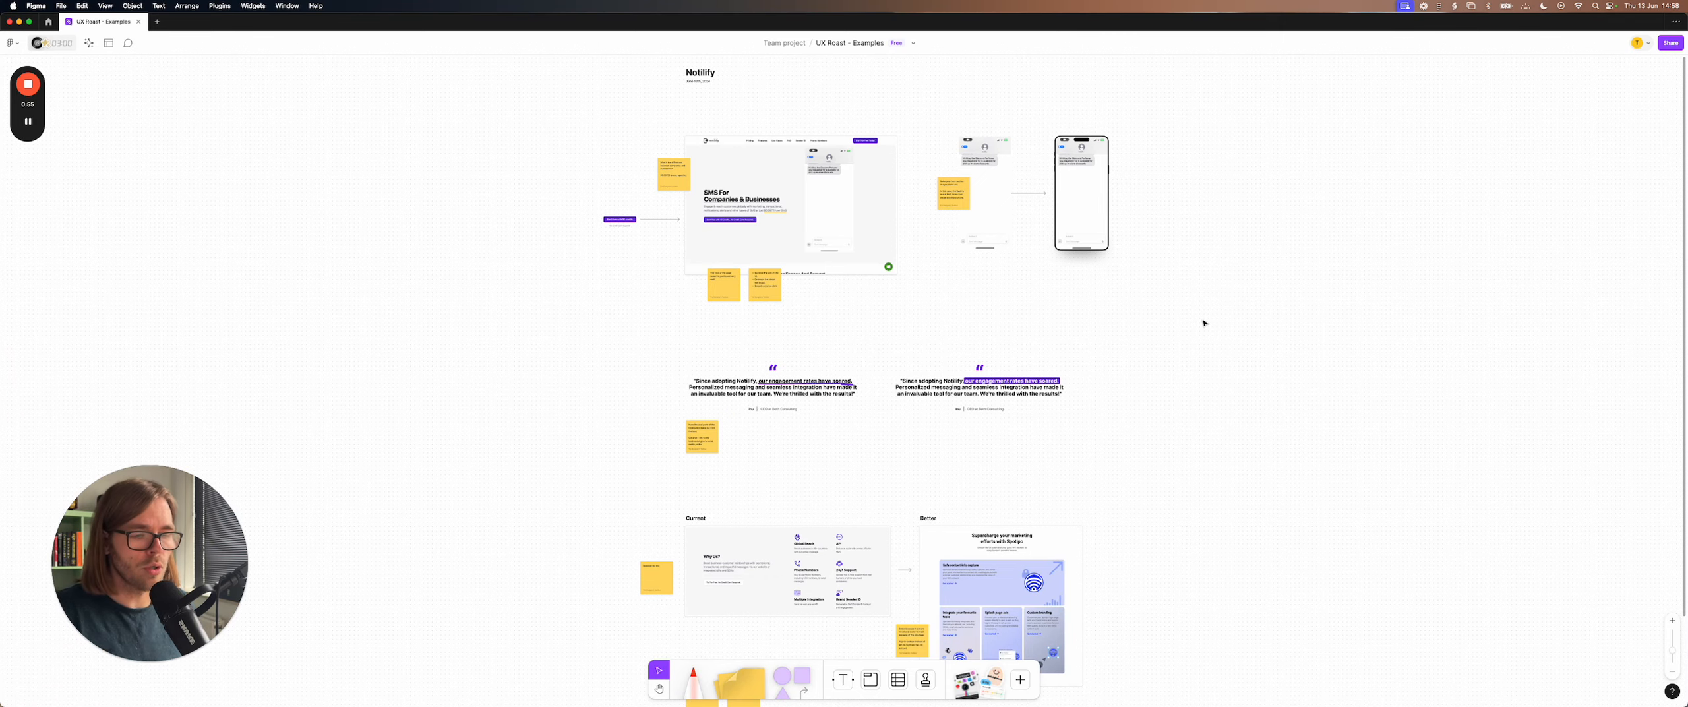
Step: Switch to Safari and inspect the desktop landing page's first screen, highlighting the partly cut-off "Text Messages Engage And Convert" heading
key("super+Tab")
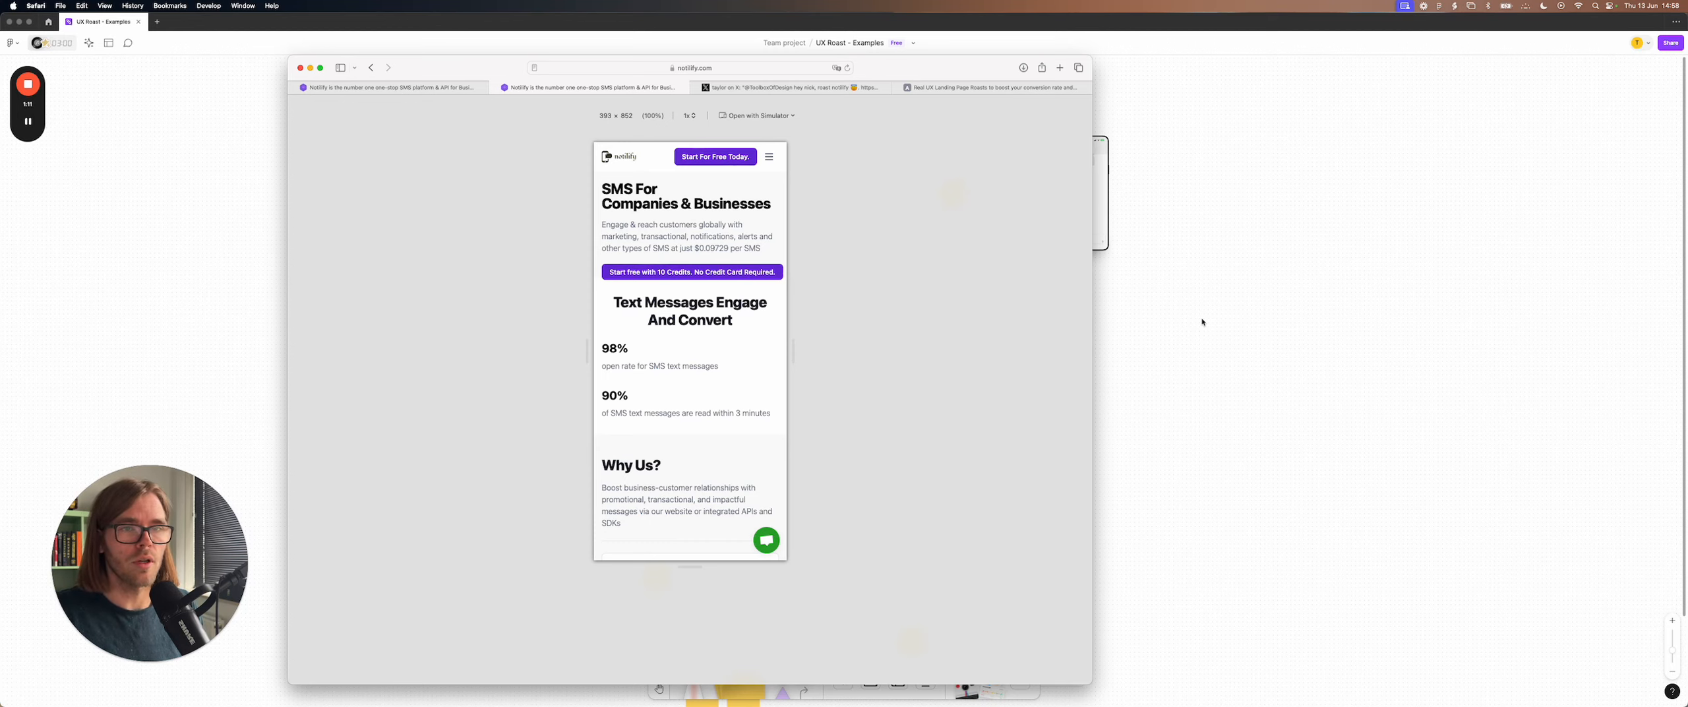
left_click(20, 123)
left_click(20, 123)
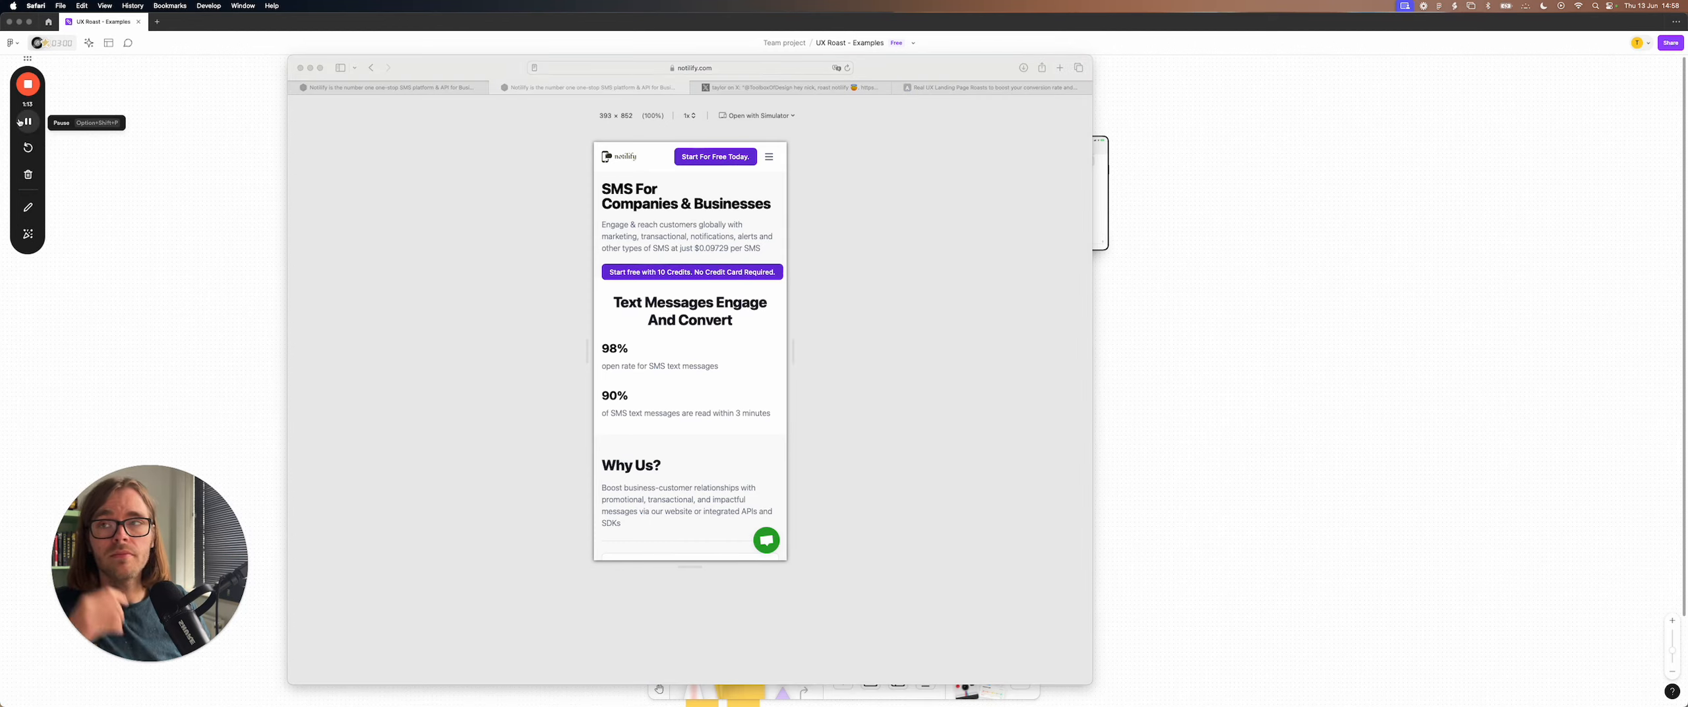
left_click(365, 261)
left_click(428, 93)
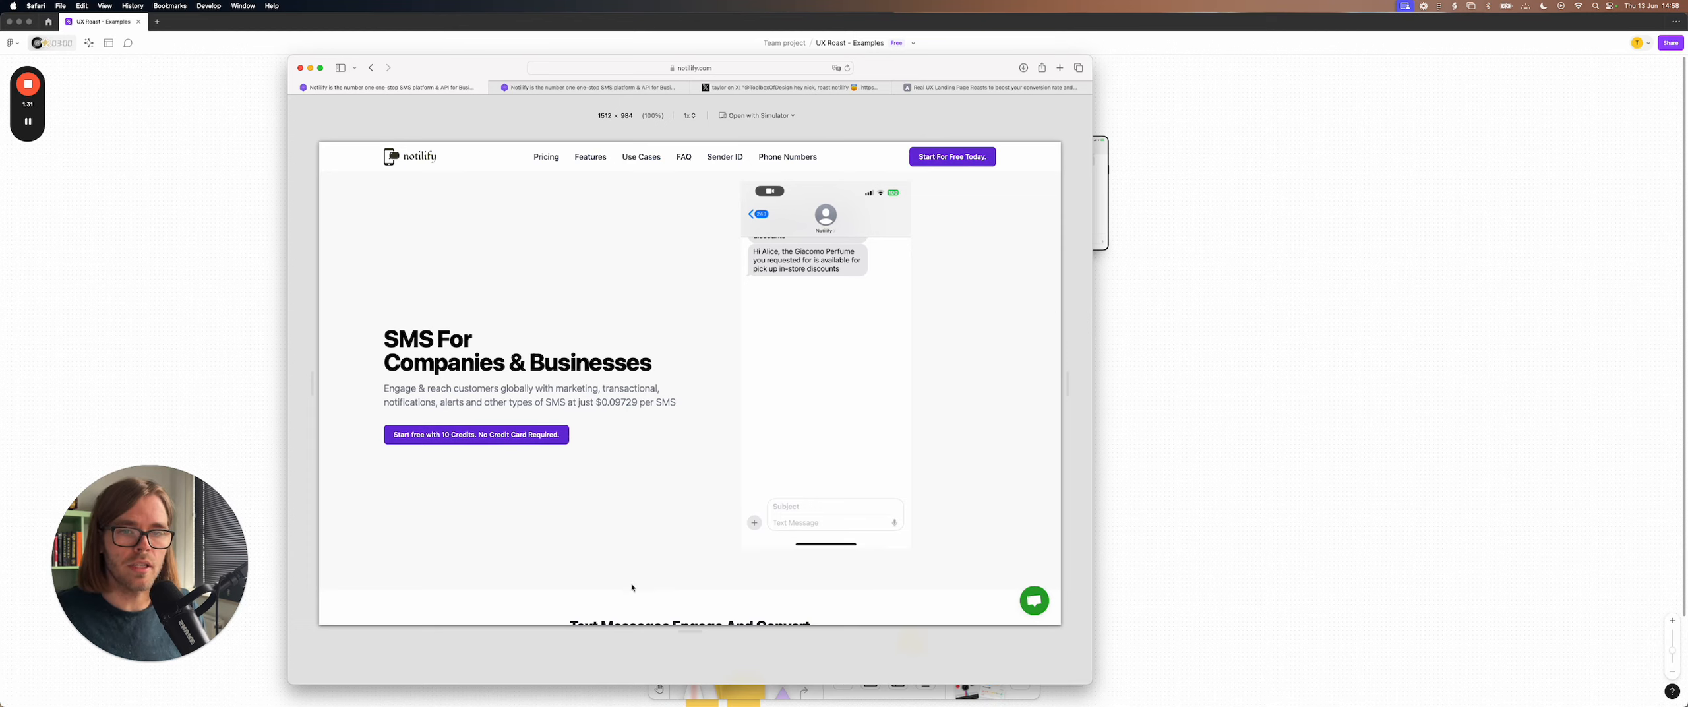
left_click_drag(571, 622, 815, 620)
left_click(839, 617)
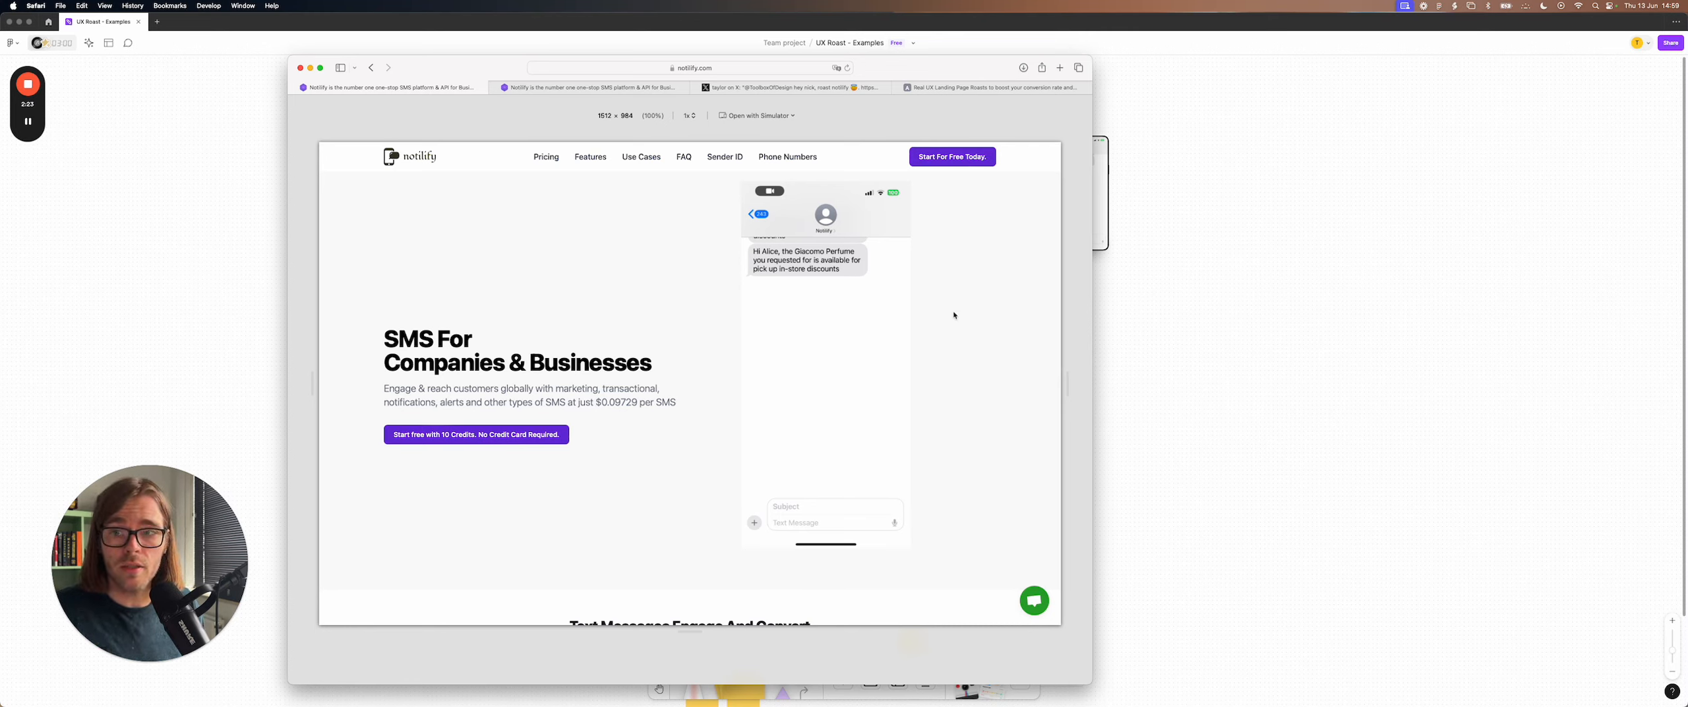
Step: Switch to the Figma board and examine the hero image comparison between the plain message screenshot and the phone-framed version
left_click(1240, 283)
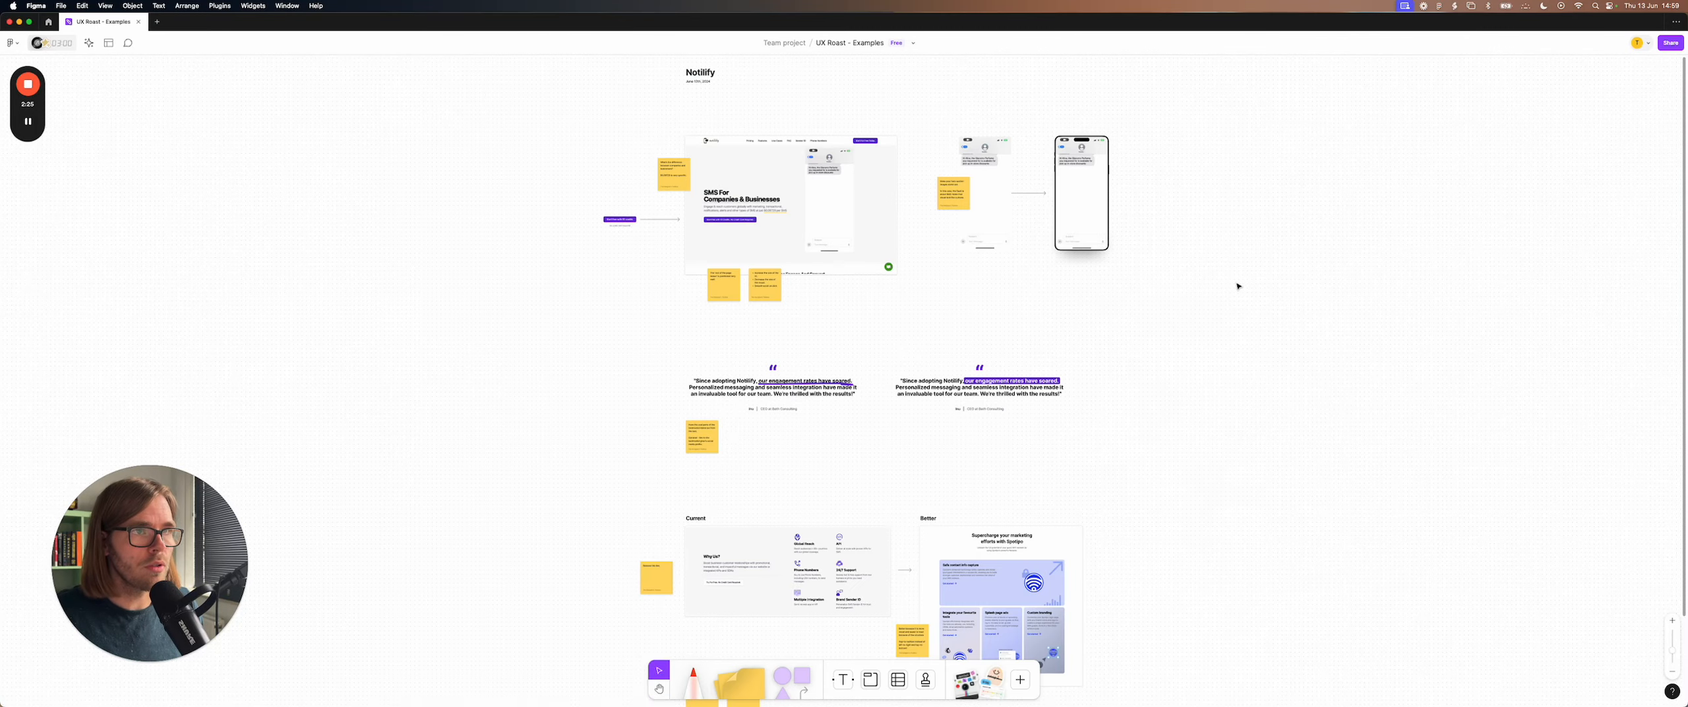
left_click_drag(1211, 290, 1082, 422)
scroll(850, 313, "up", 10)
scroll(985, 321, "right", 5)
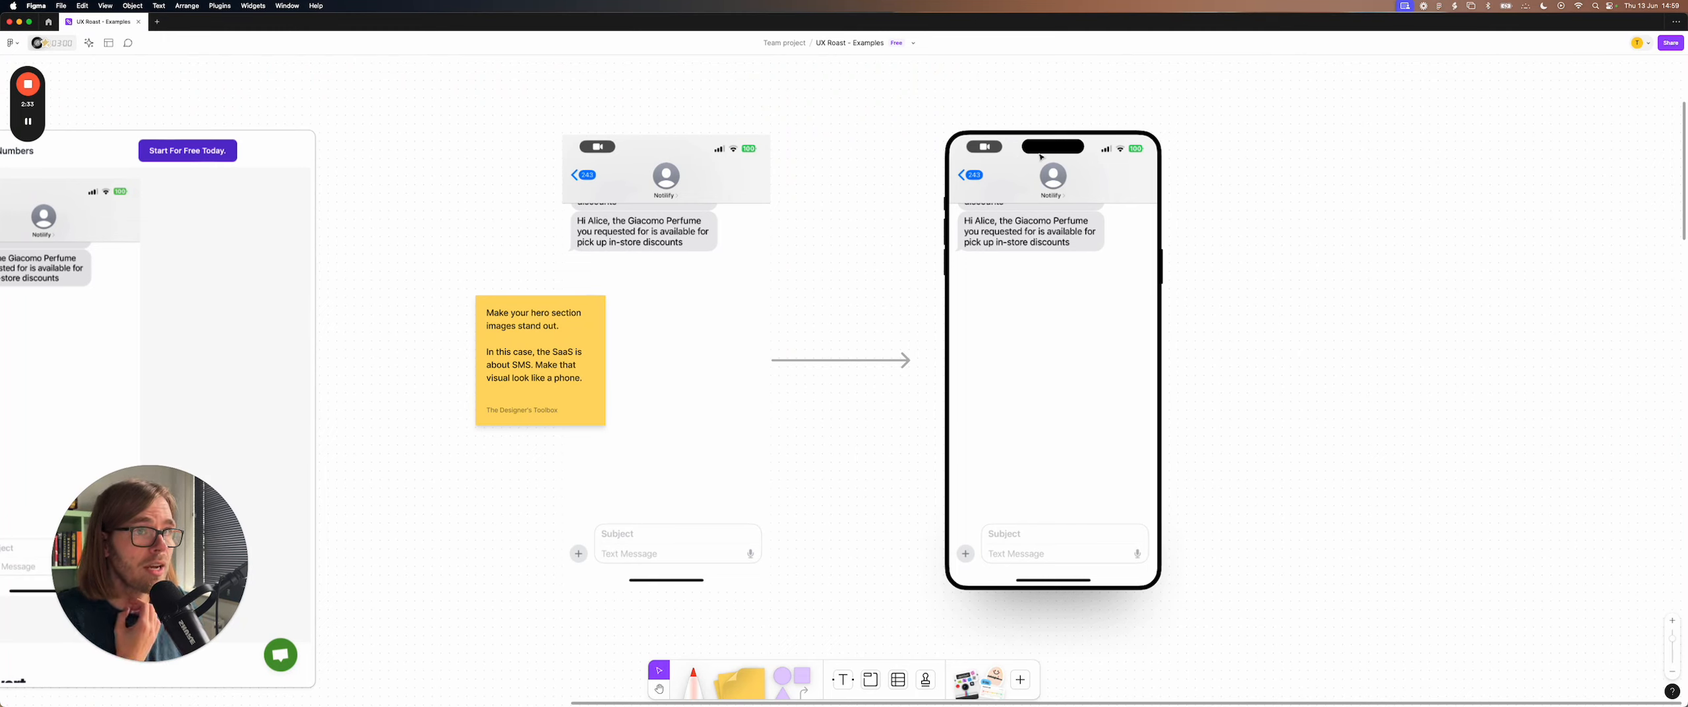
scroll(1126, 533, "left", 2)
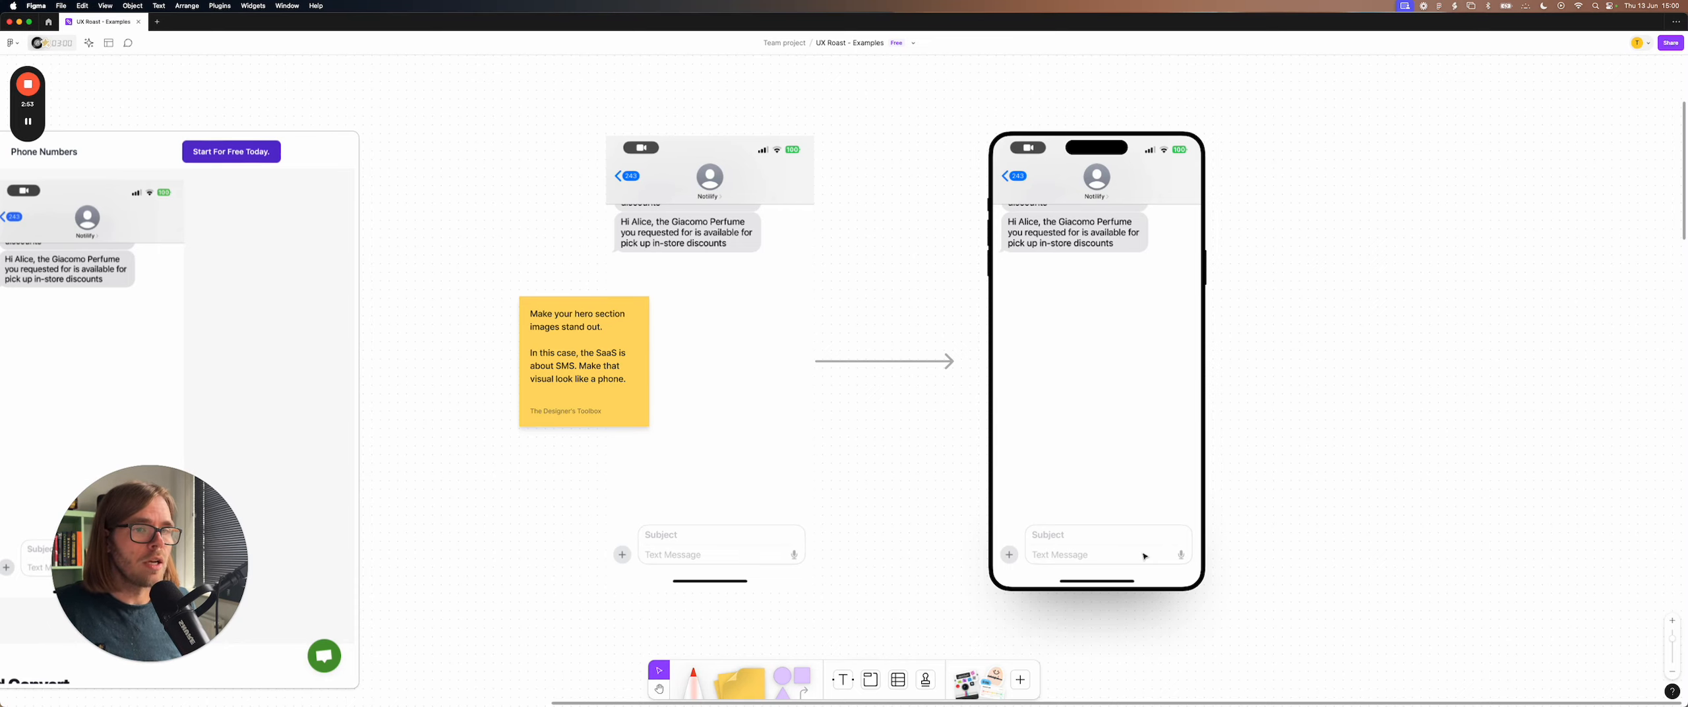
scroll(1144, 556, "up", 3)
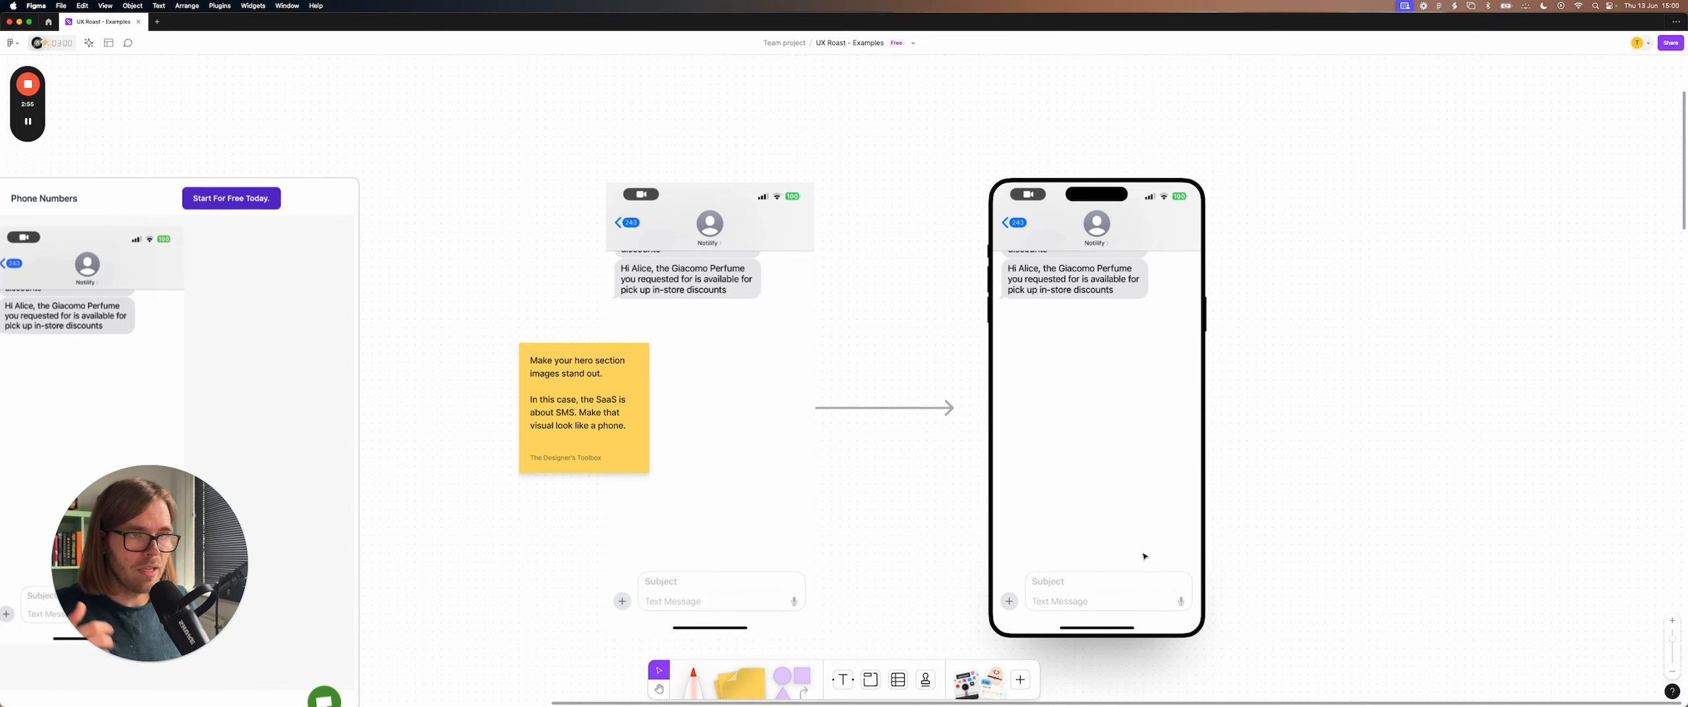
scroll(1144, 556, "down", 5)
scroll(1144, 556, "right", 3)
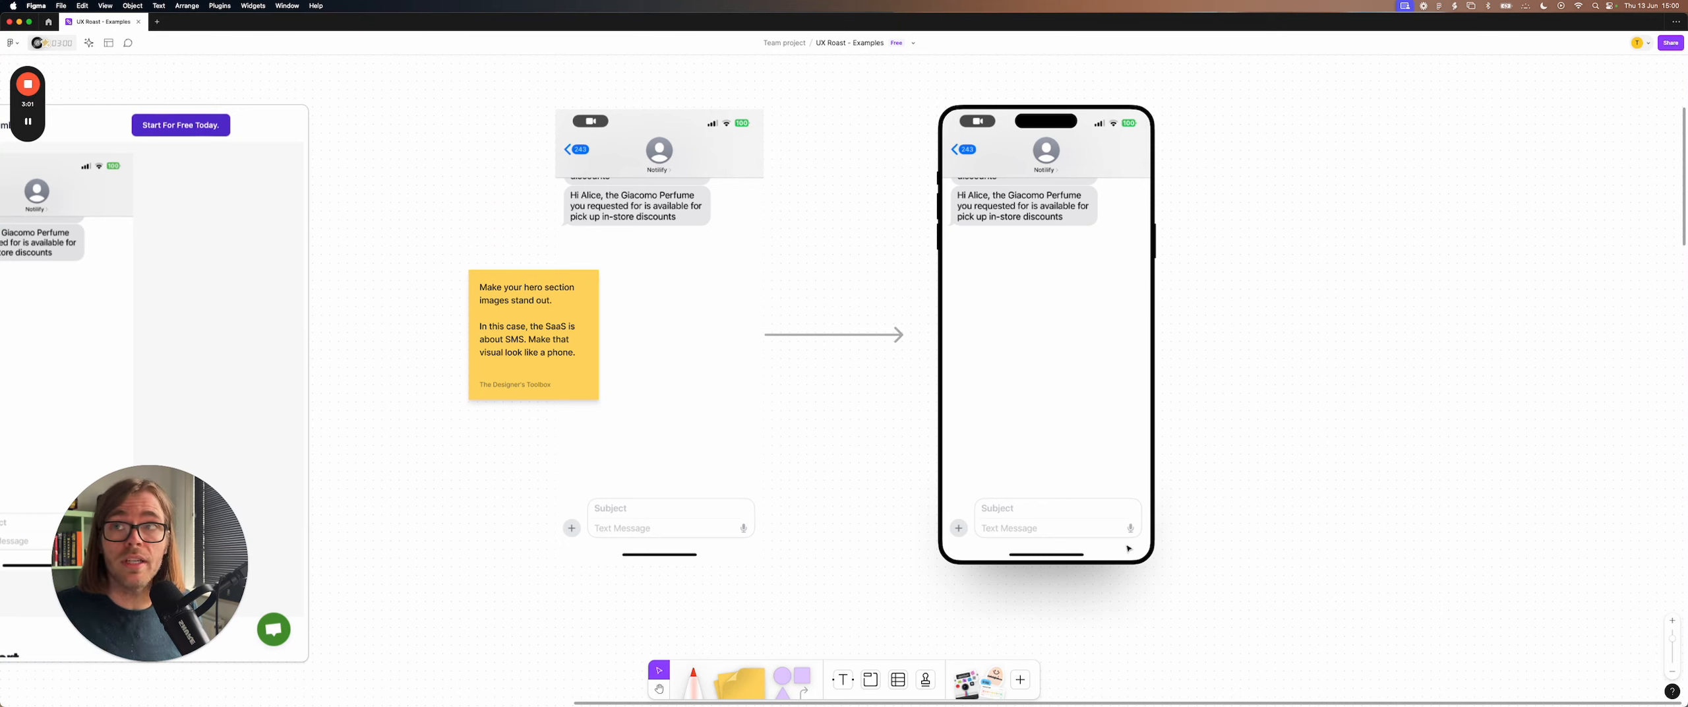
Step: Switch to Safari and review the desktop hero copy, highlighting the "Companies & Businesses" headline and the start of the subtitle
key("super+Tab")
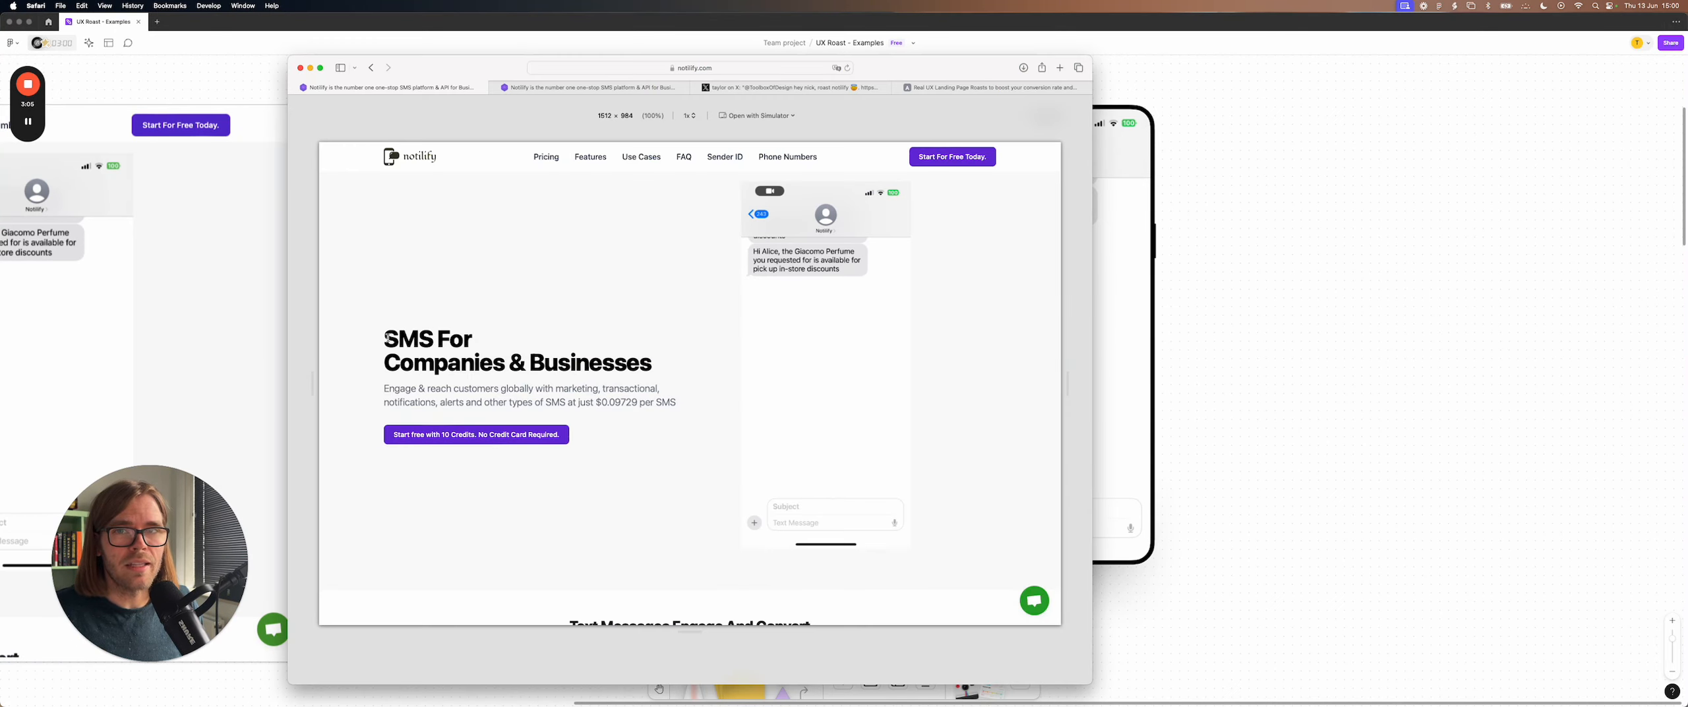
left_click_drag(387, 338, 655, 365)
left_click(663, 374)
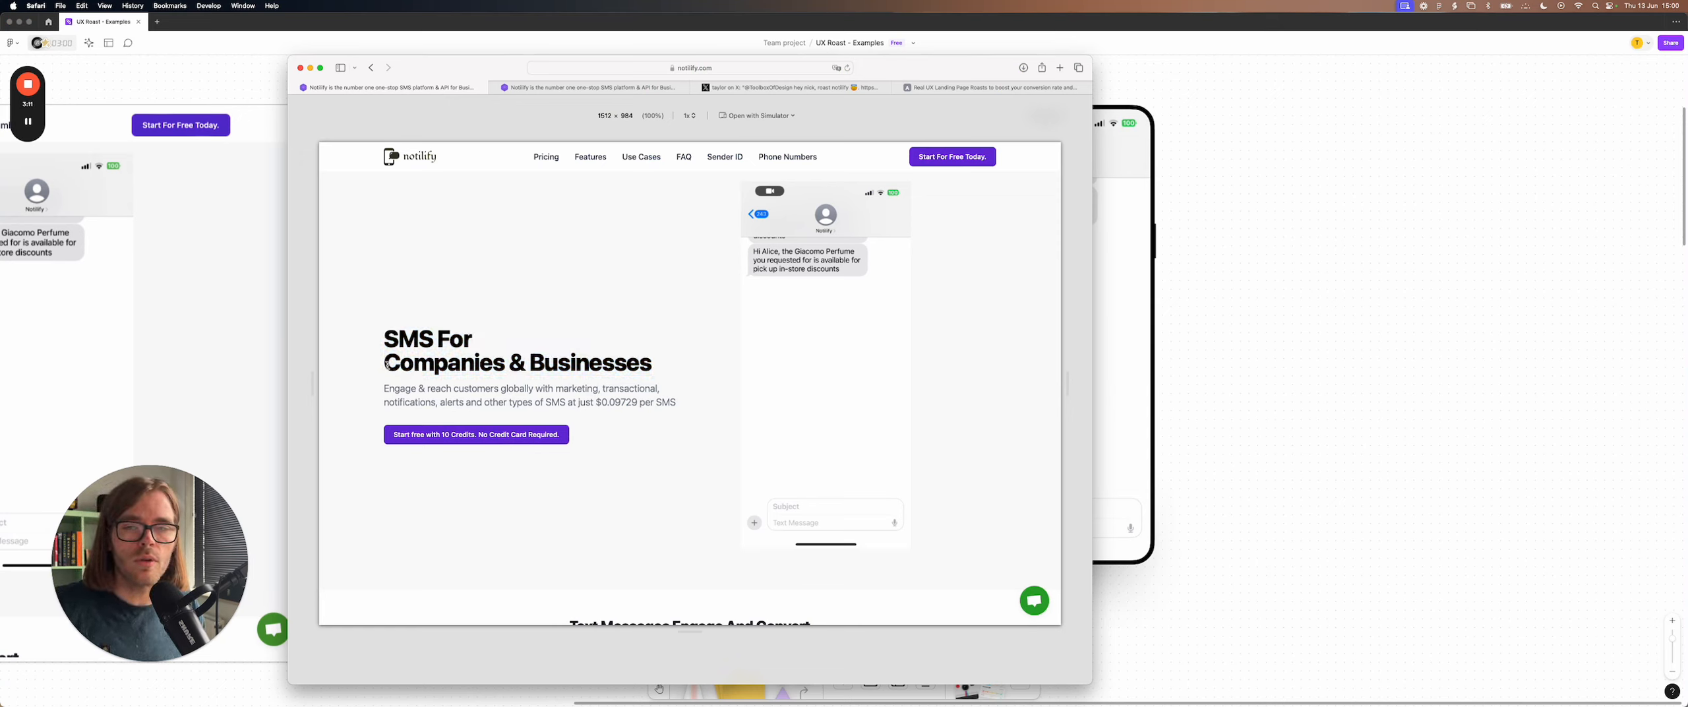
left_click_drag(387, 365, 655, 366)
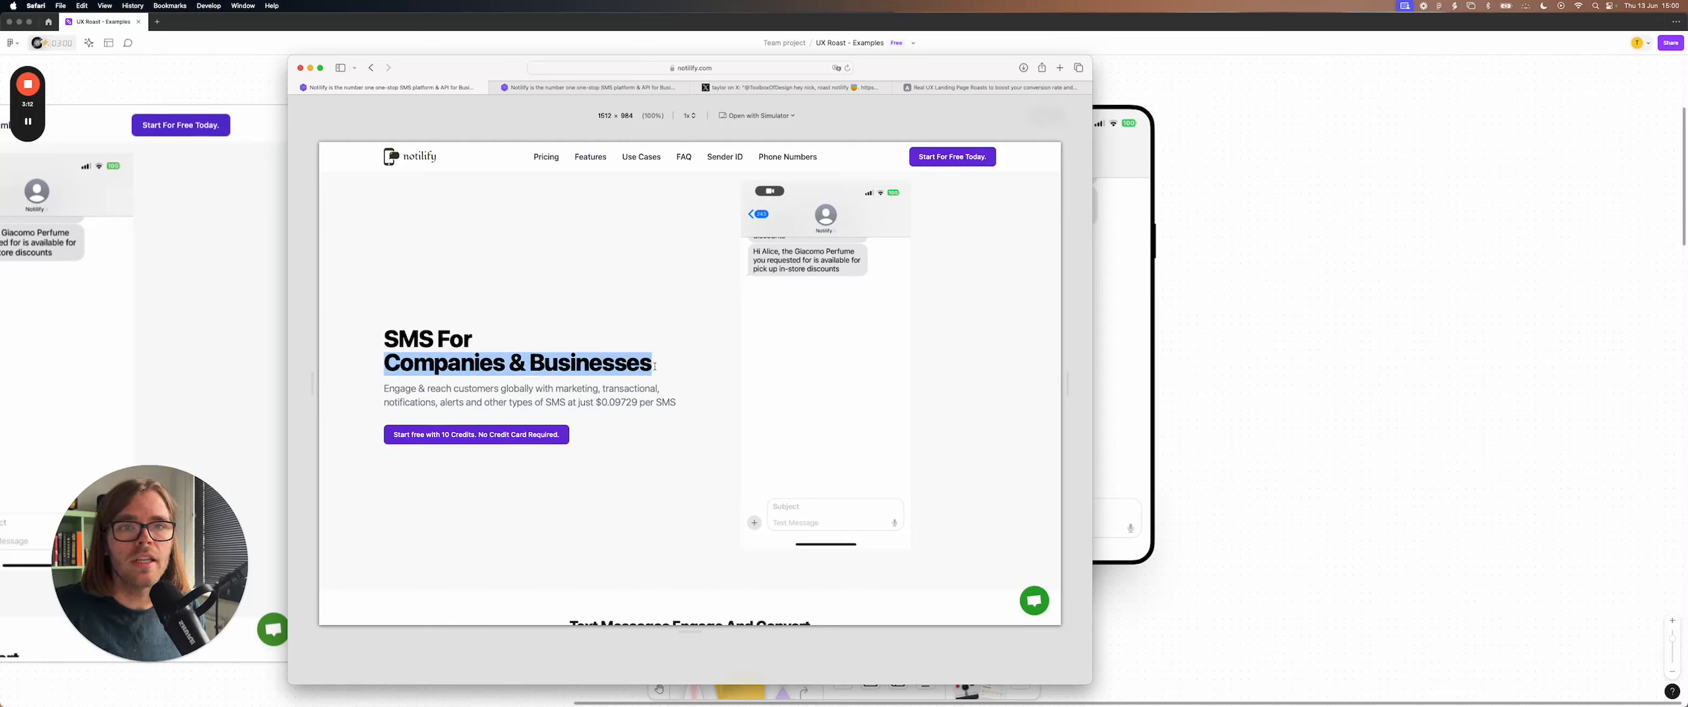
left_click(612, 364)
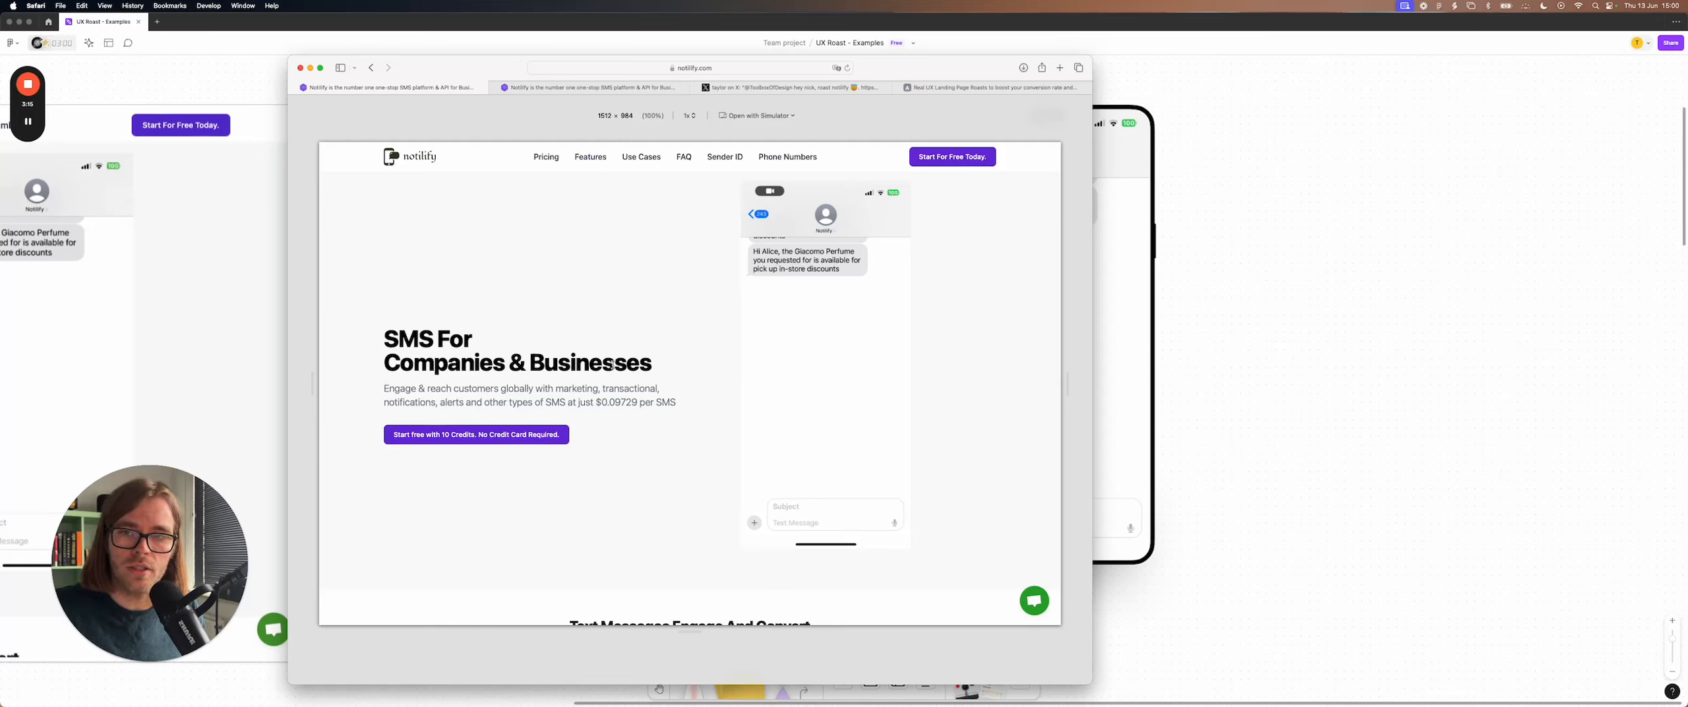
left_click_drag(516, 363, 615, 362)
left_click(619, 358)
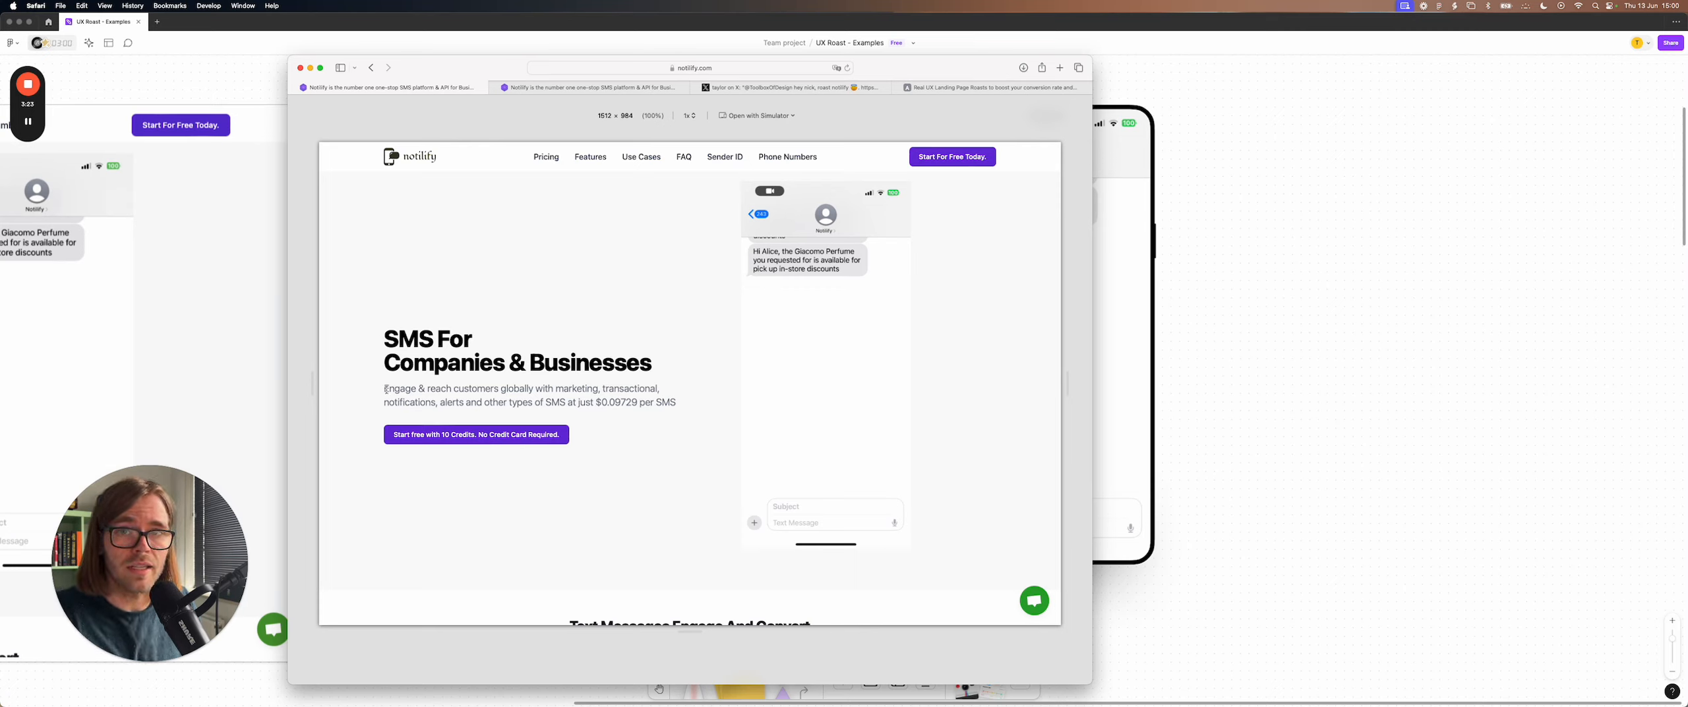
left_click_drag(401, 389, 457, 389)
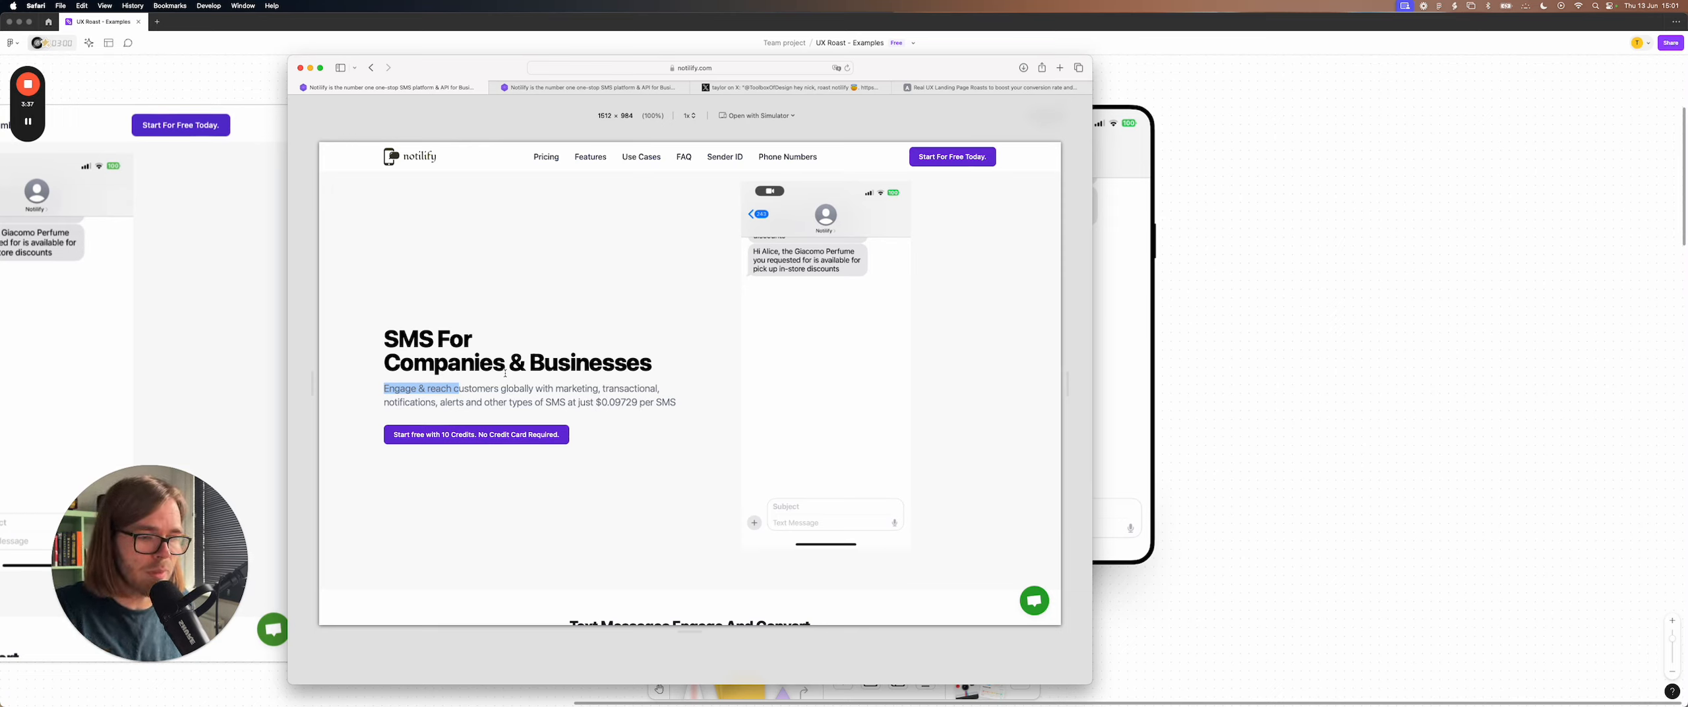
left_click(502, 353)
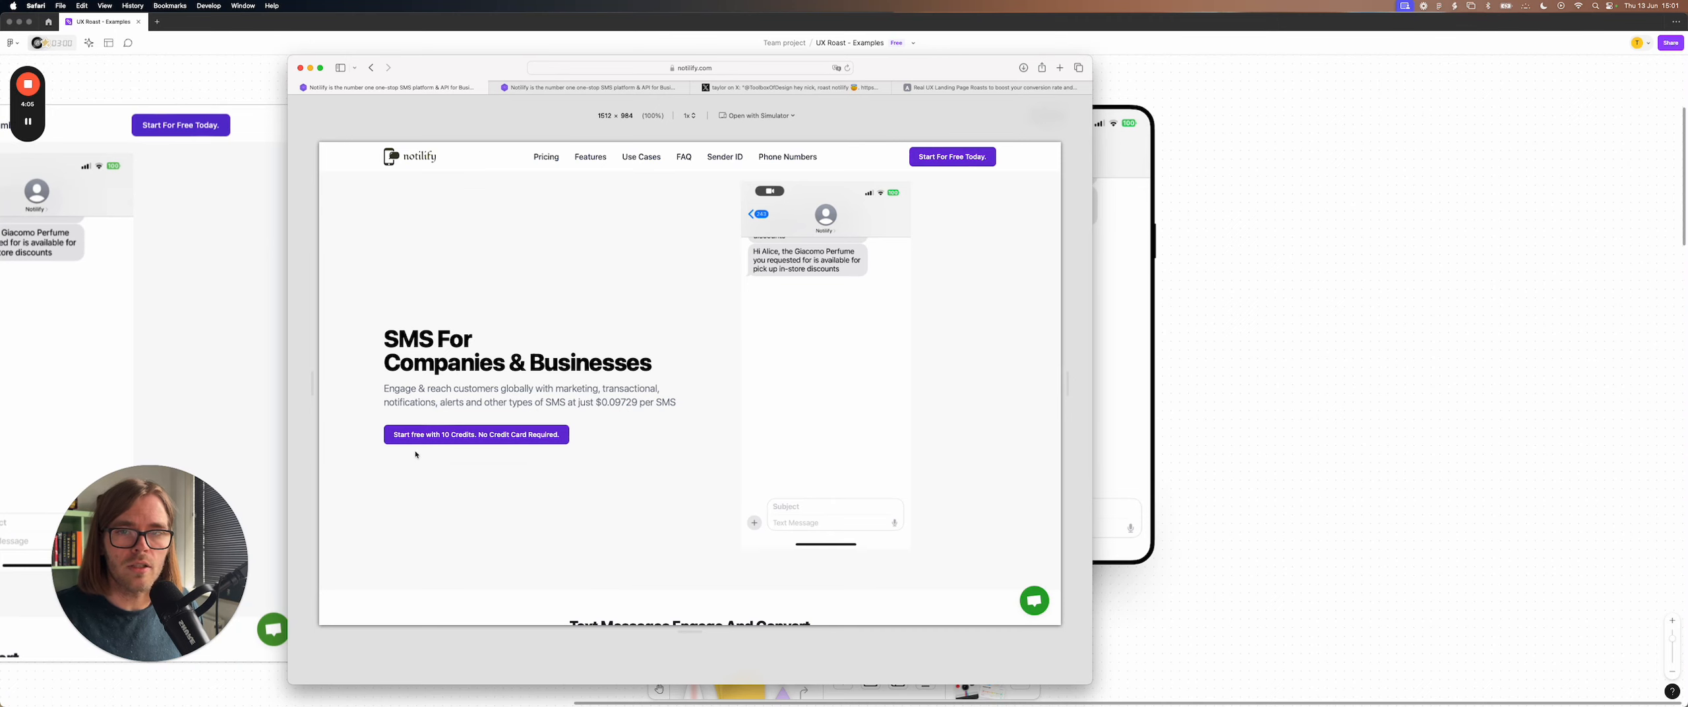
Step: Switch to the Figma board and examine the suggested "Start free with 10 credits" button with its separate "No credit card required" line
key("super+Tab")
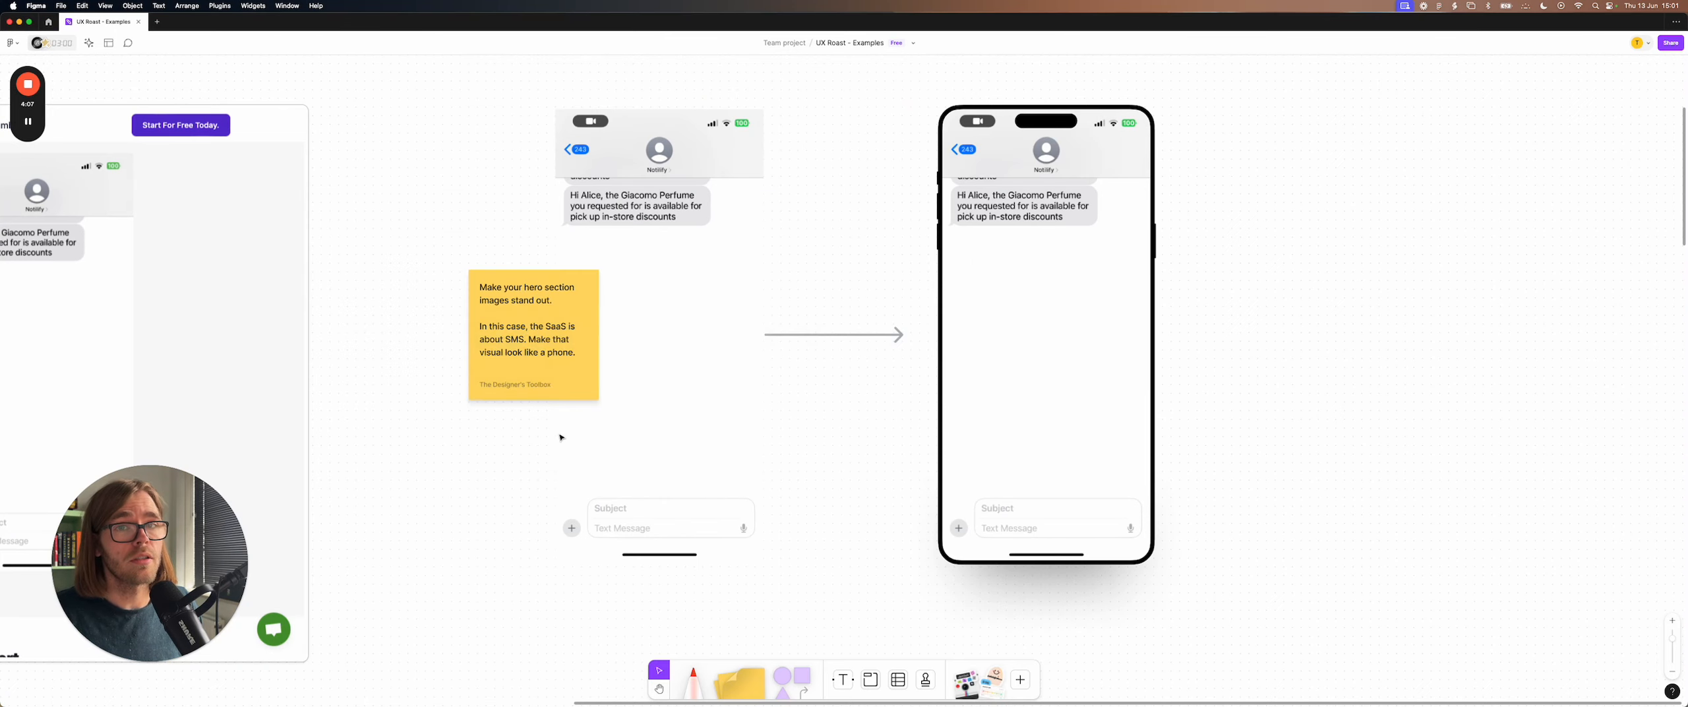
scroll(460, 424, "down", 5)
scroll(528, 423, "left", 8)
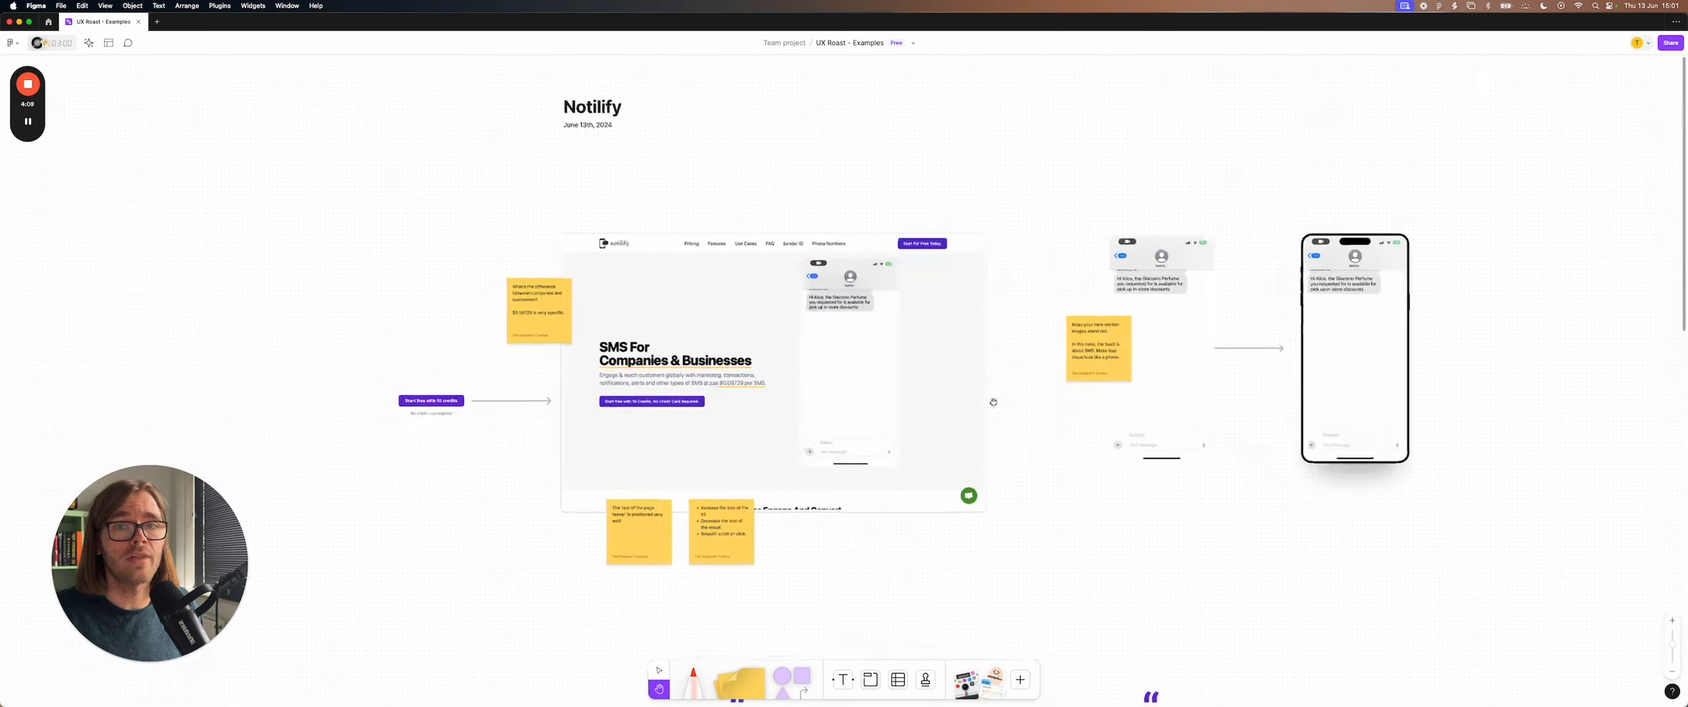
scroll(634, 422, "up", 10)
scroll(942, 455, "down", 2)
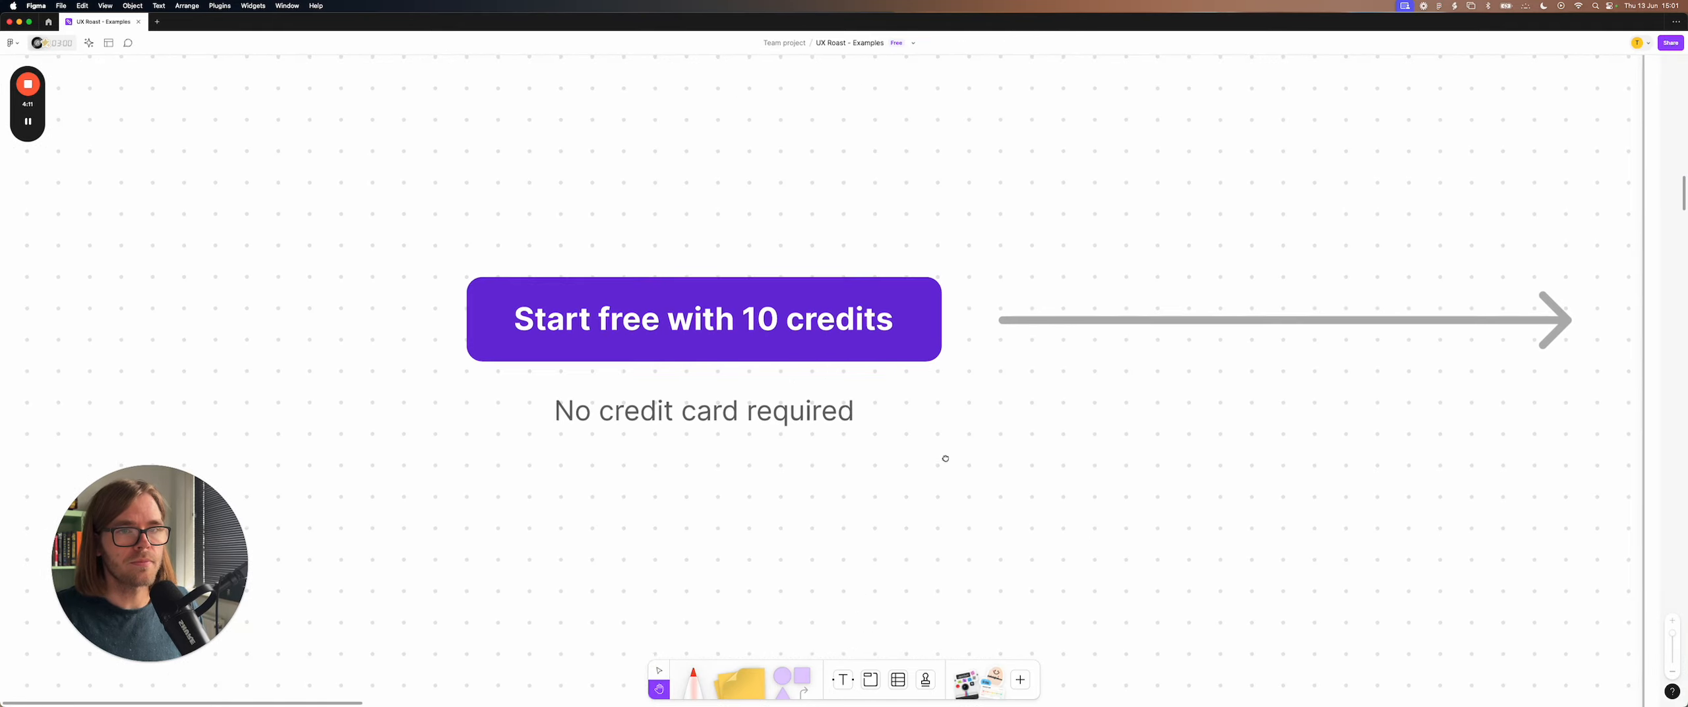
scroll(945, 464, "left", 1)
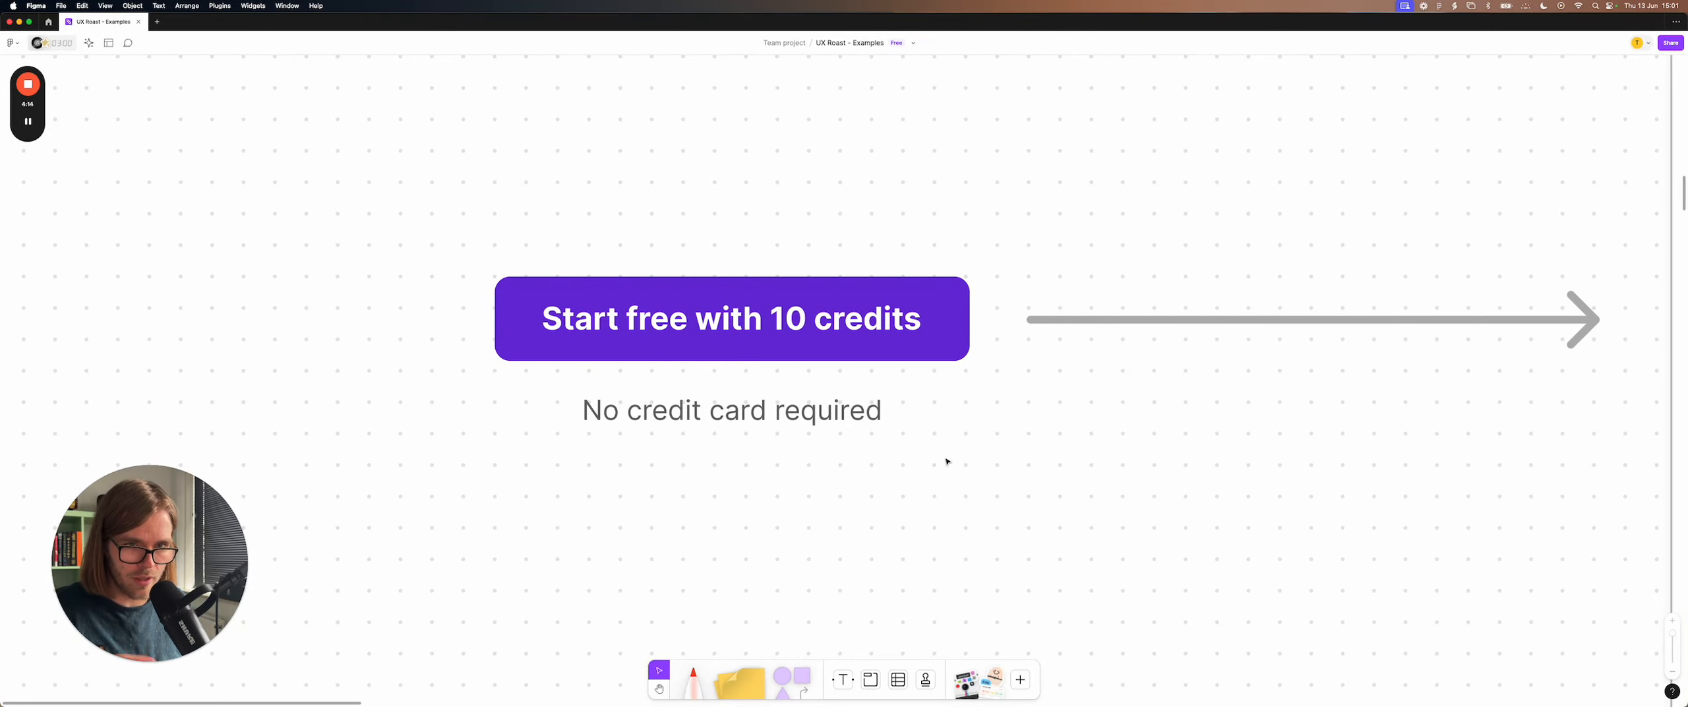
double_click(860, 416)
left_click(983, 457)
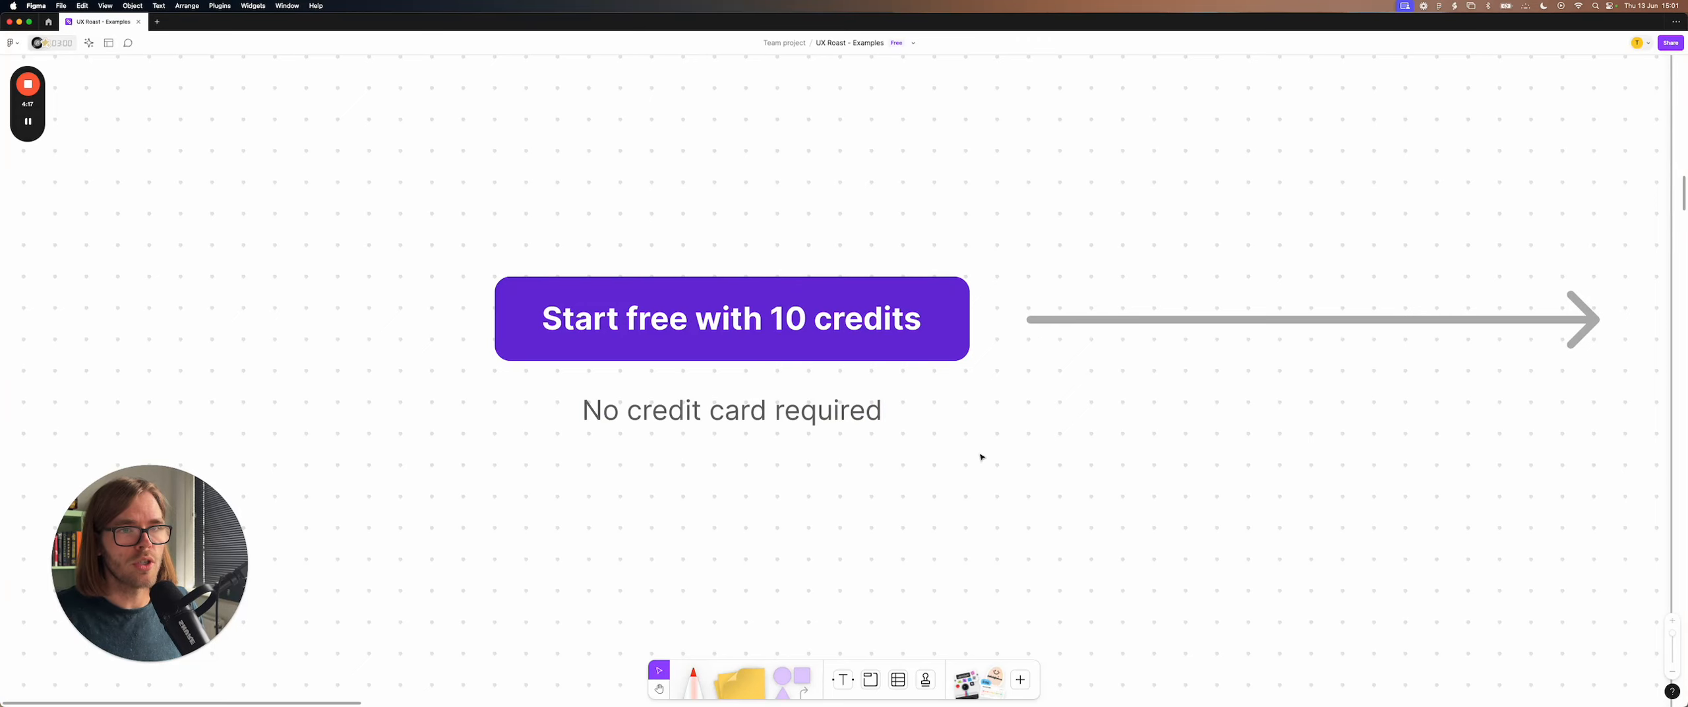
Step: Compare the suggested button with the original hero section and review the sticky notes around it
key("z")
left_click(1016, 445, "alt")
scroll(1074, 463, "right", 6)
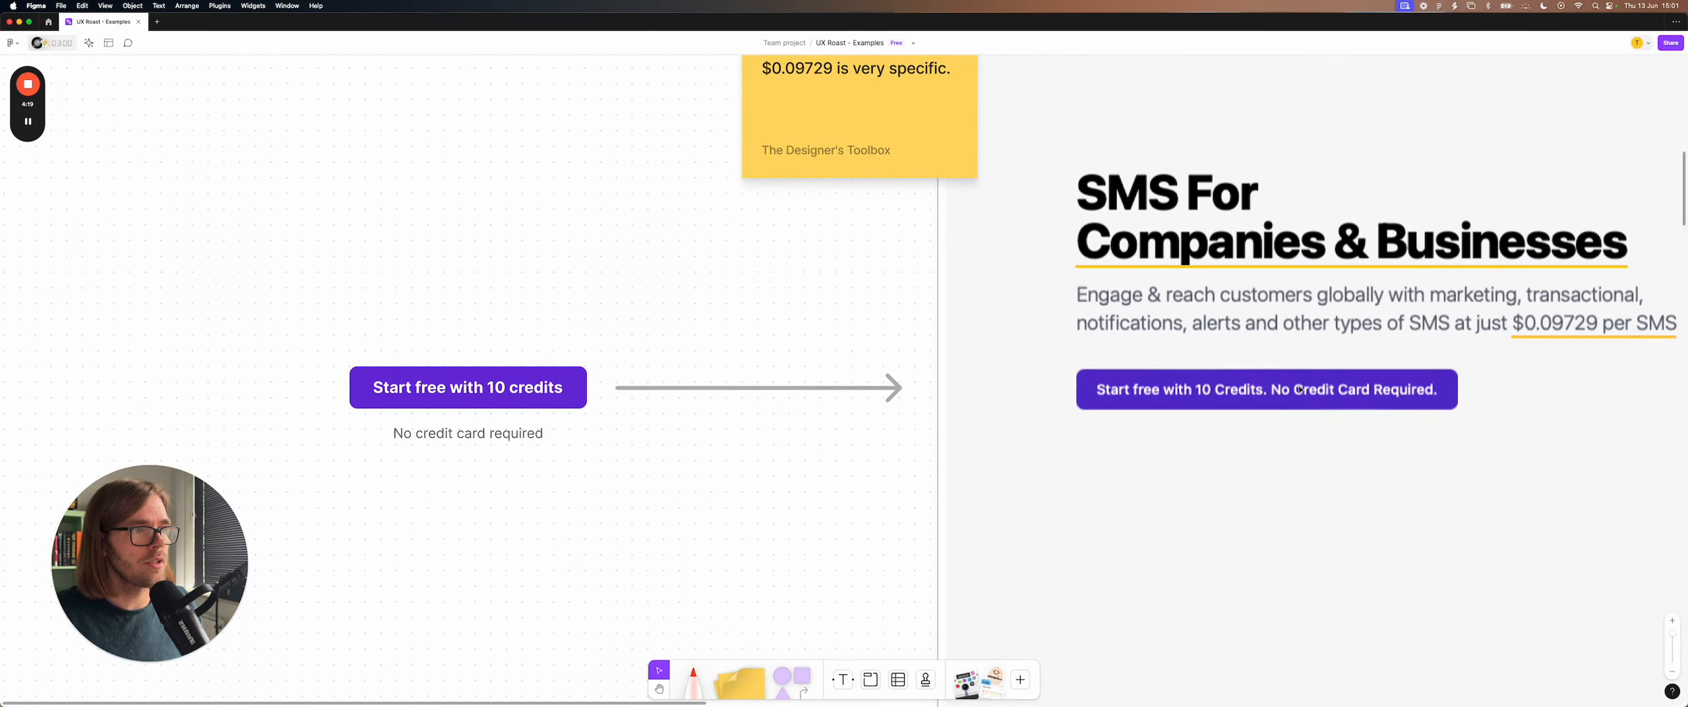
scroll(943, 433, "left", 3)
left_click(813, 258, "alt")
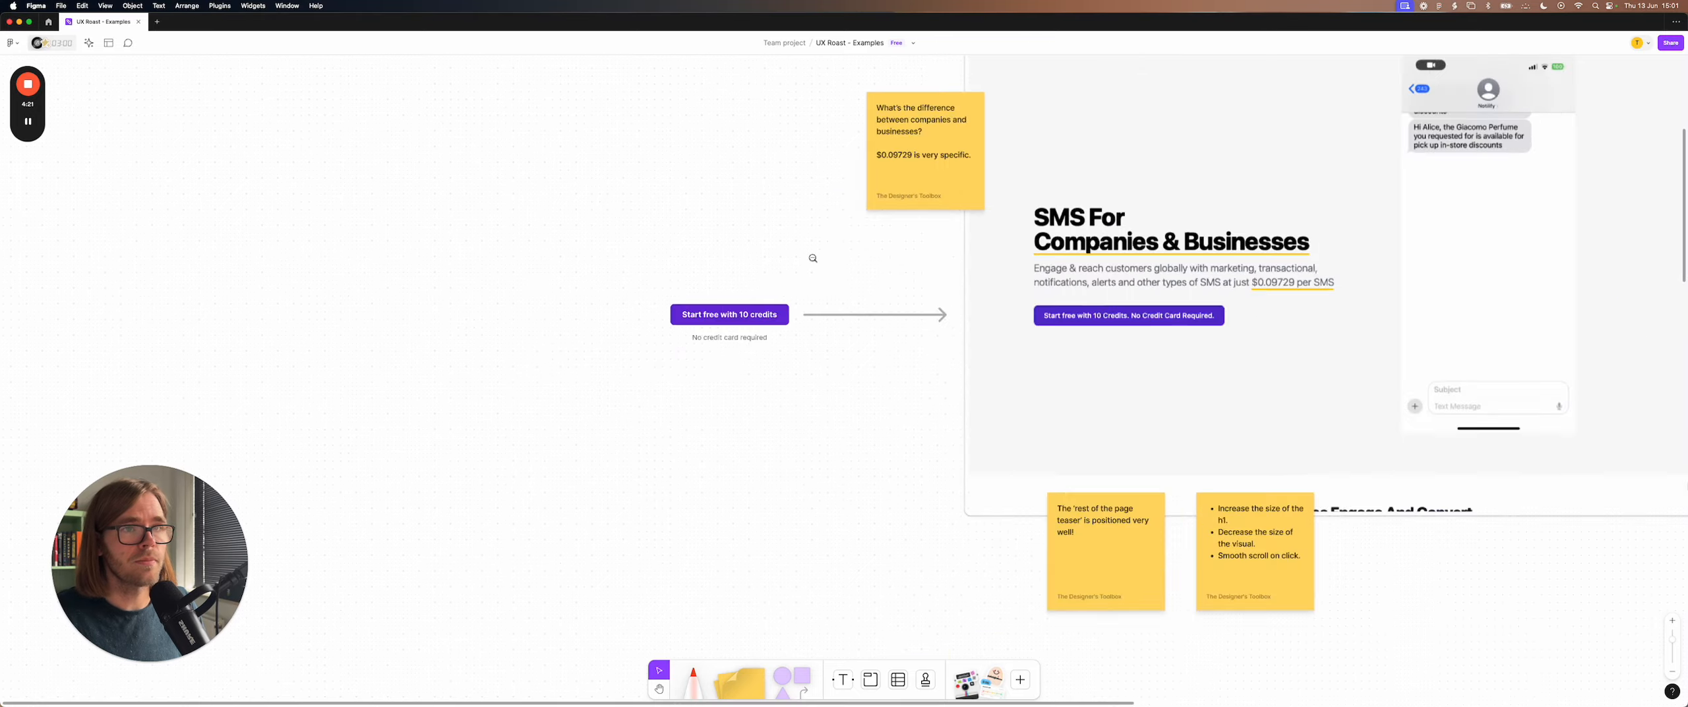
left_click(813, 258, "alt")
scroll(551, 325, "right", 4)
Step: Switch to Safari, compare the landing page's mobile and desktop hero sections, and highlight the 98% and 90% statistics on mobile
key("super+Tab")
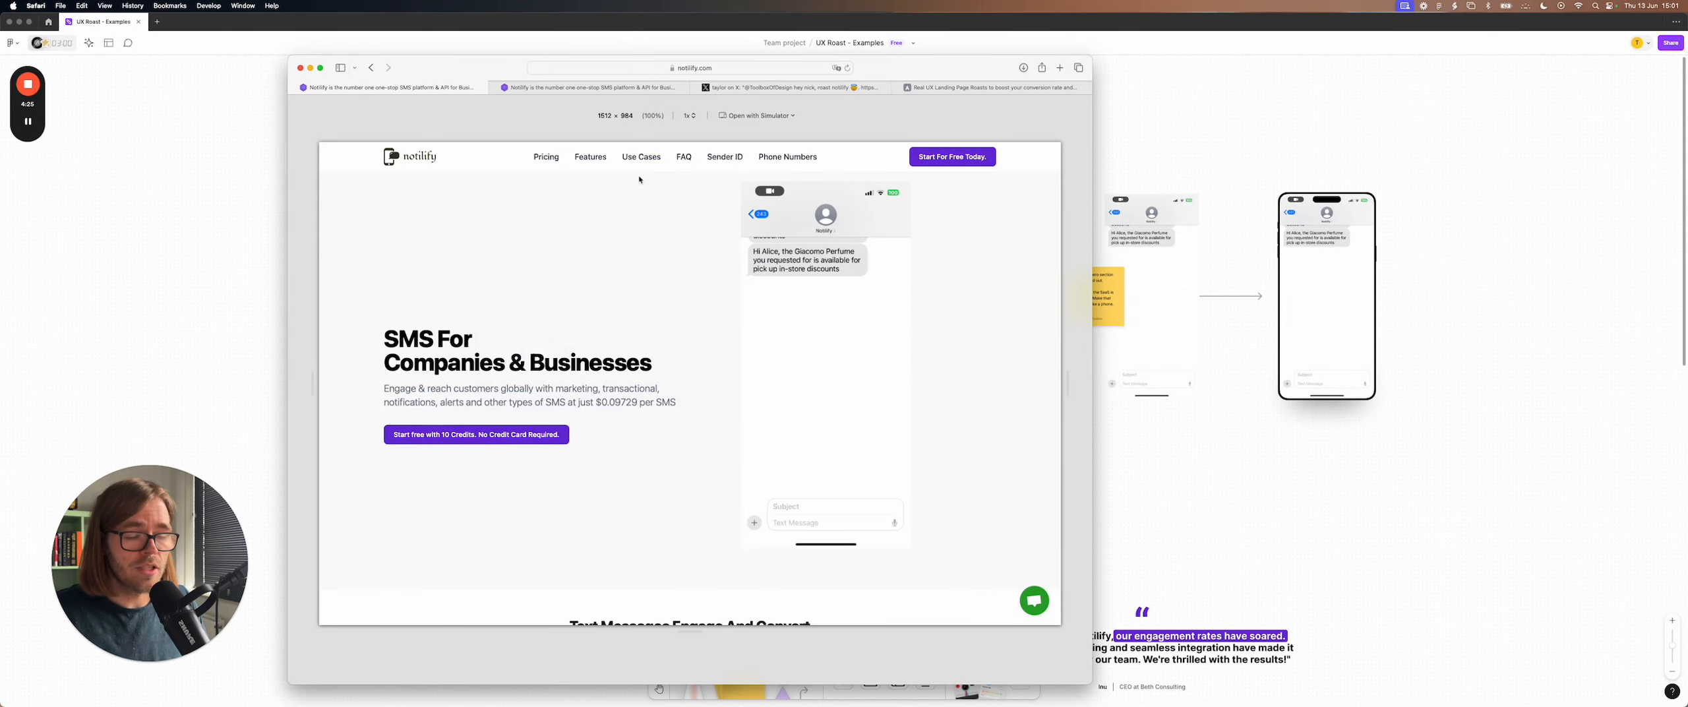
left_click(568, 89)
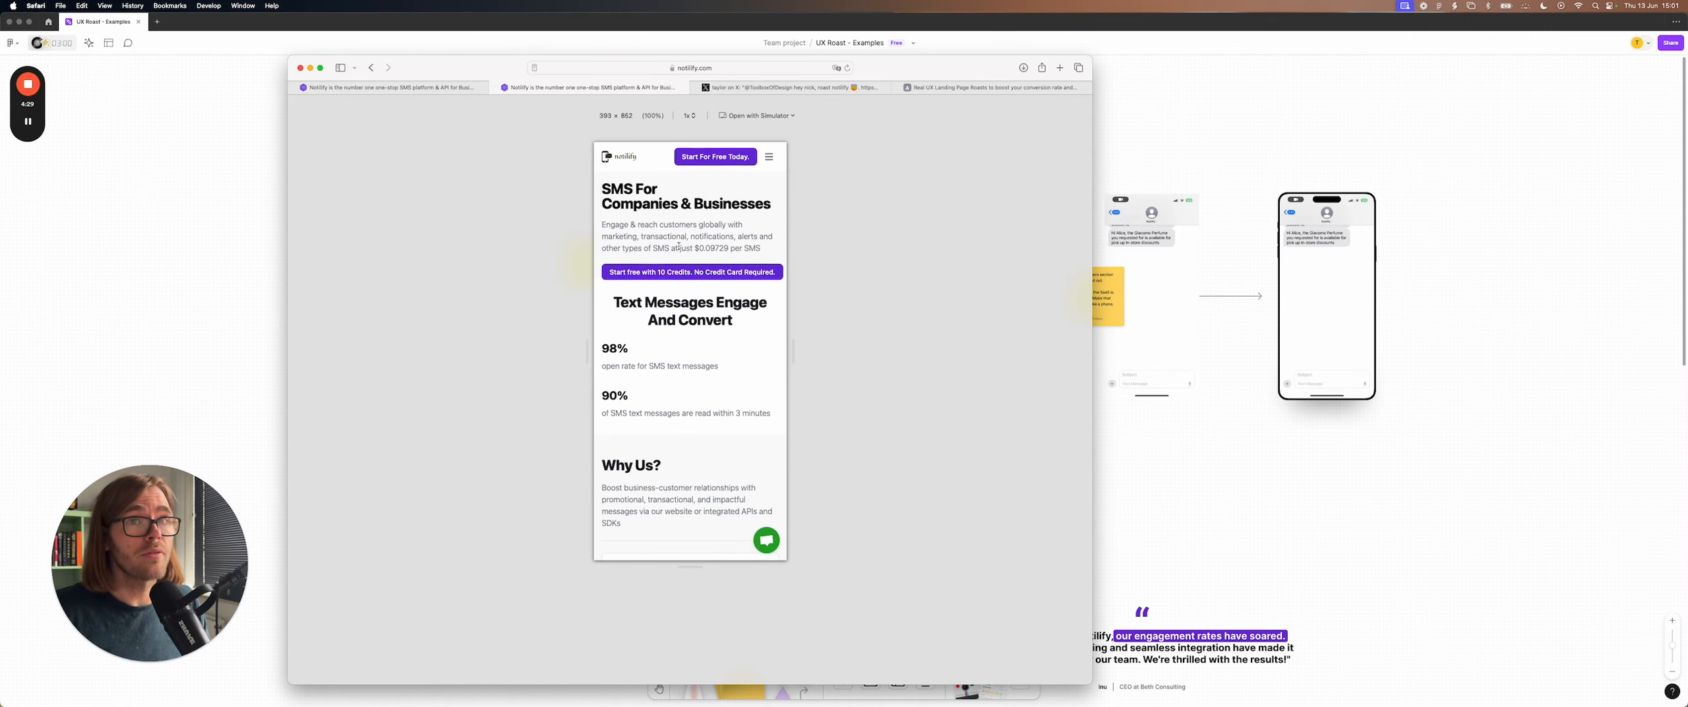
scroll(676, 246, "down", 1)
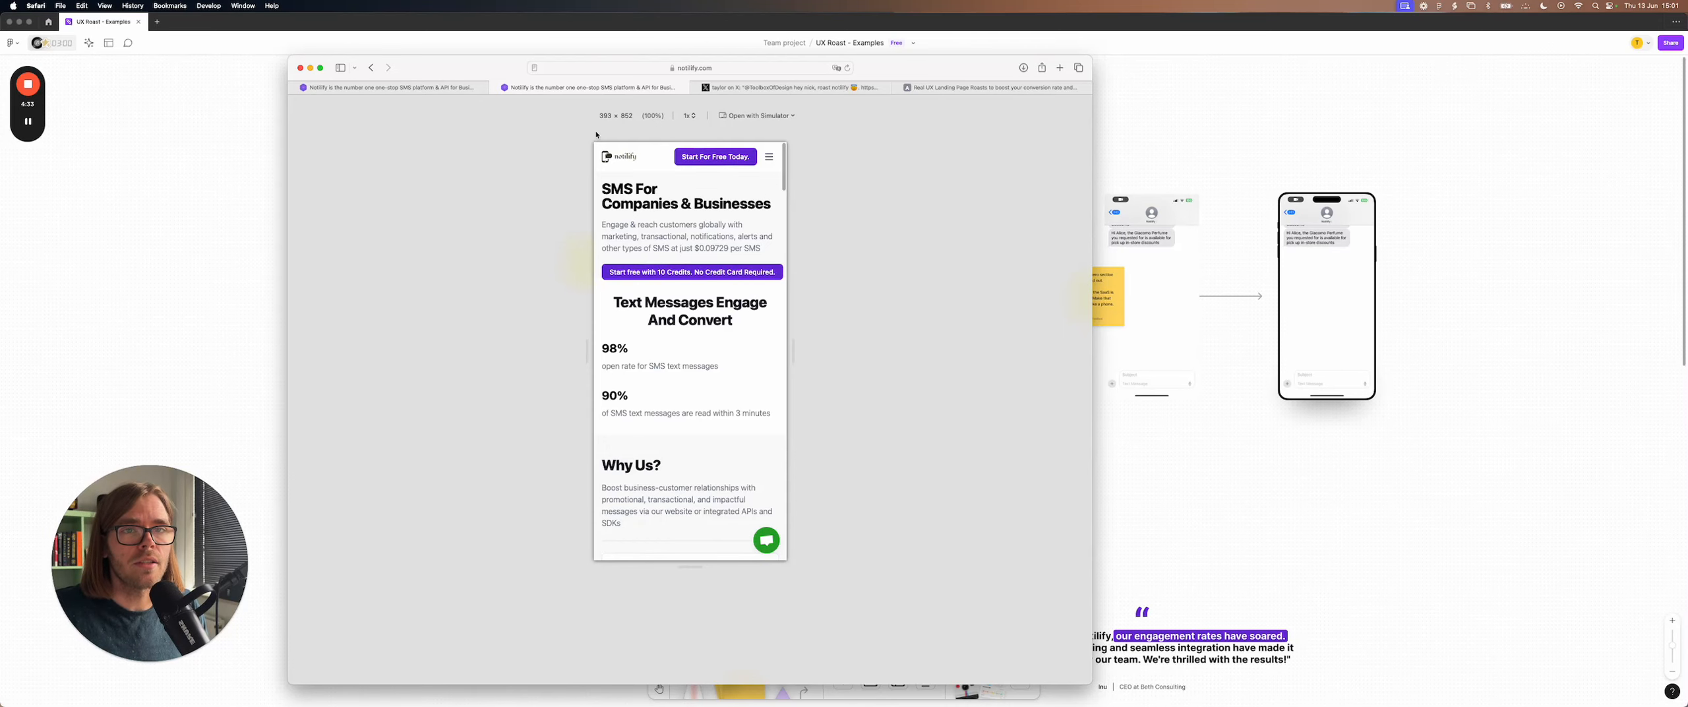
left_click(446, 90)
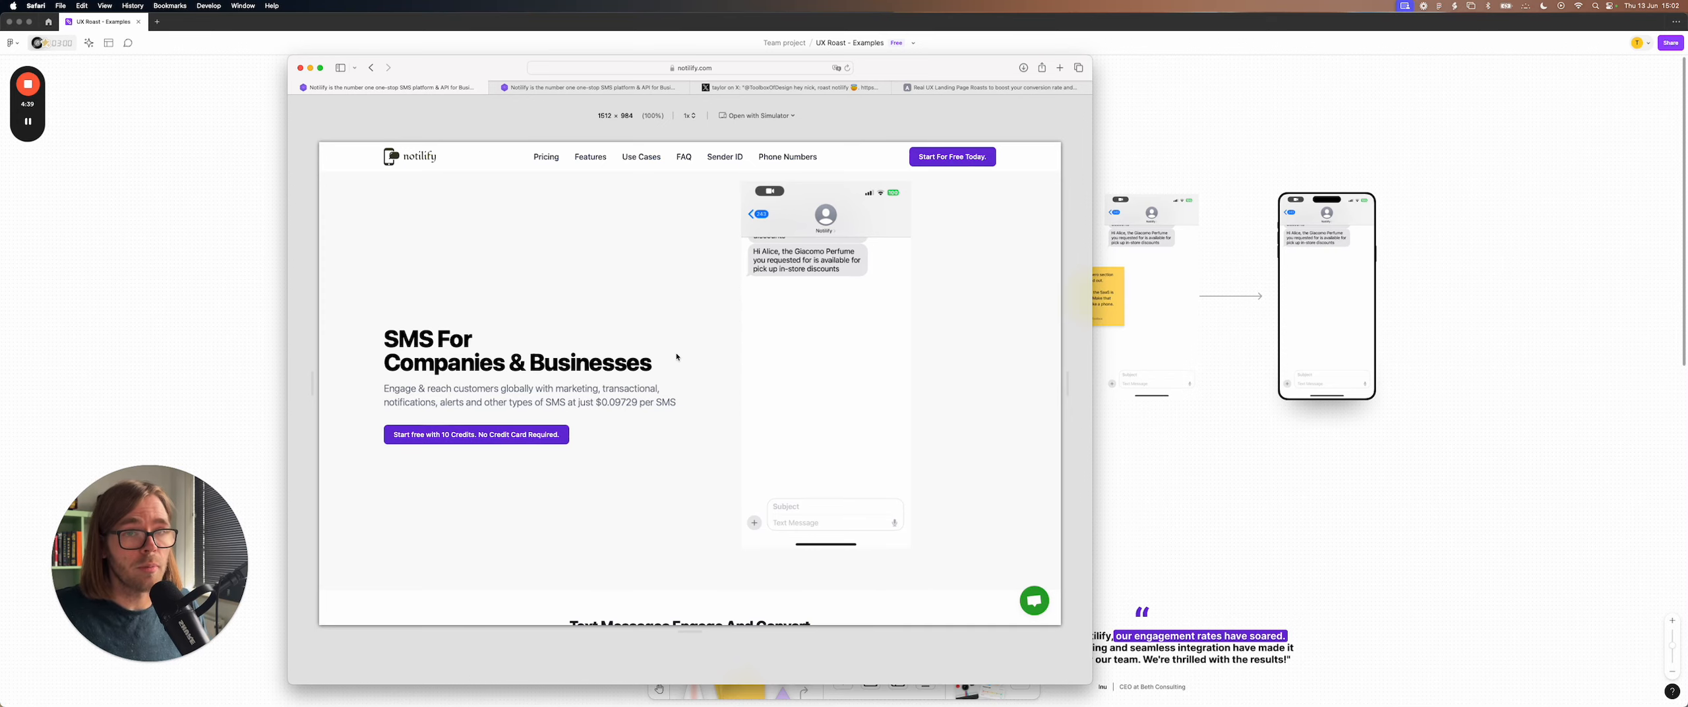
left_click(567, 88)
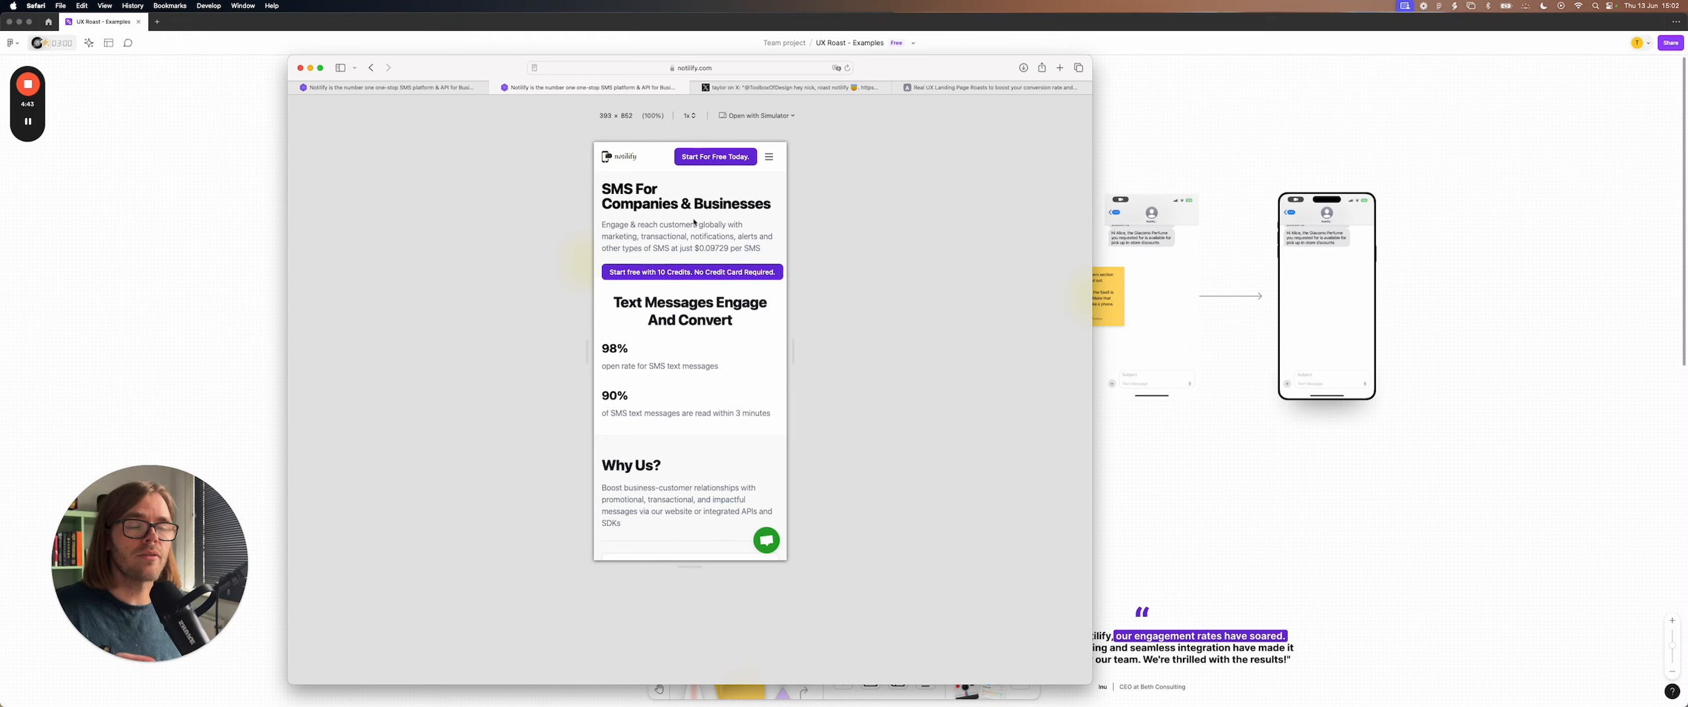
left_click(452, 87)
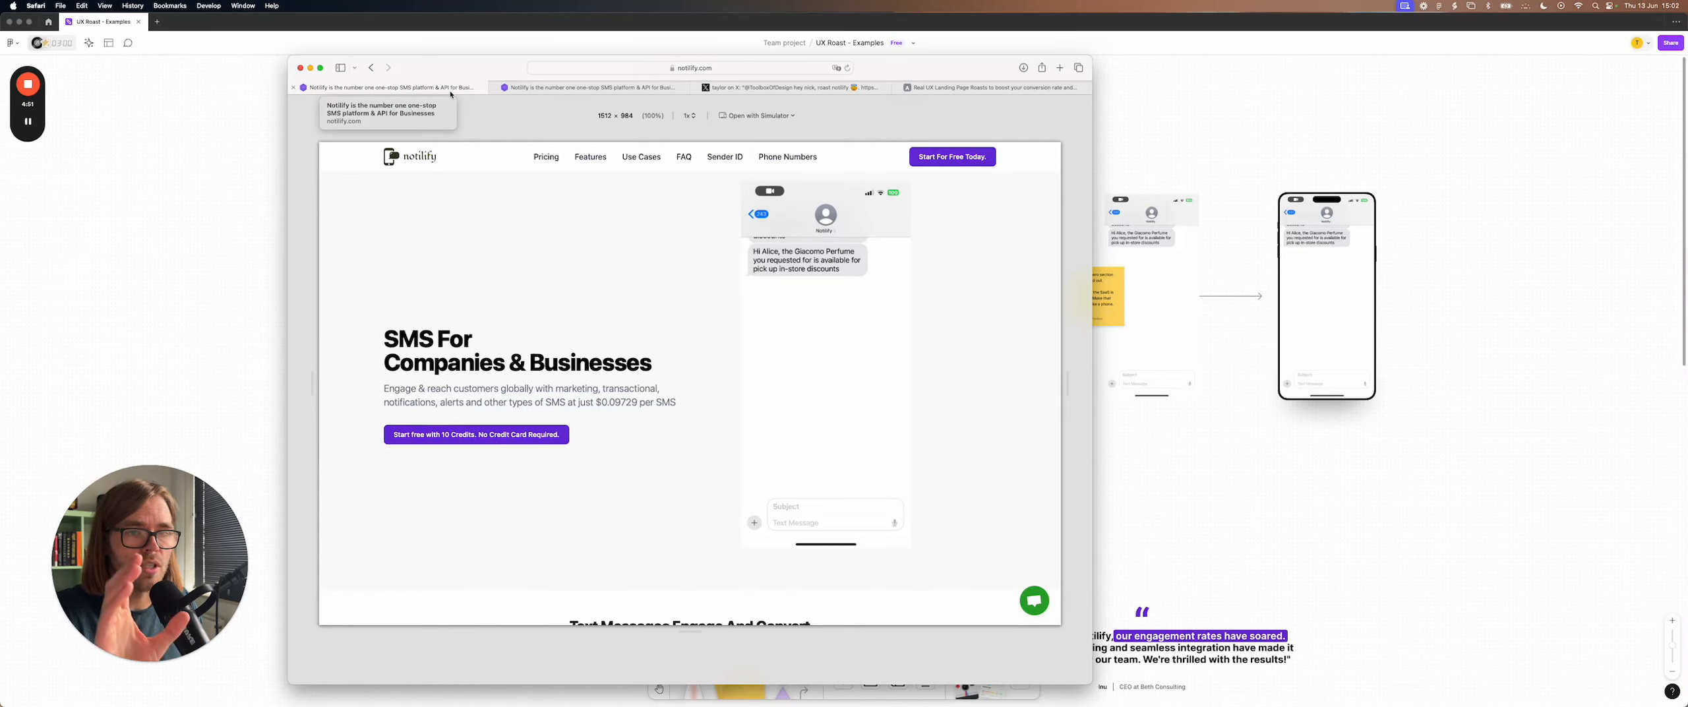
left_click(633, 88)
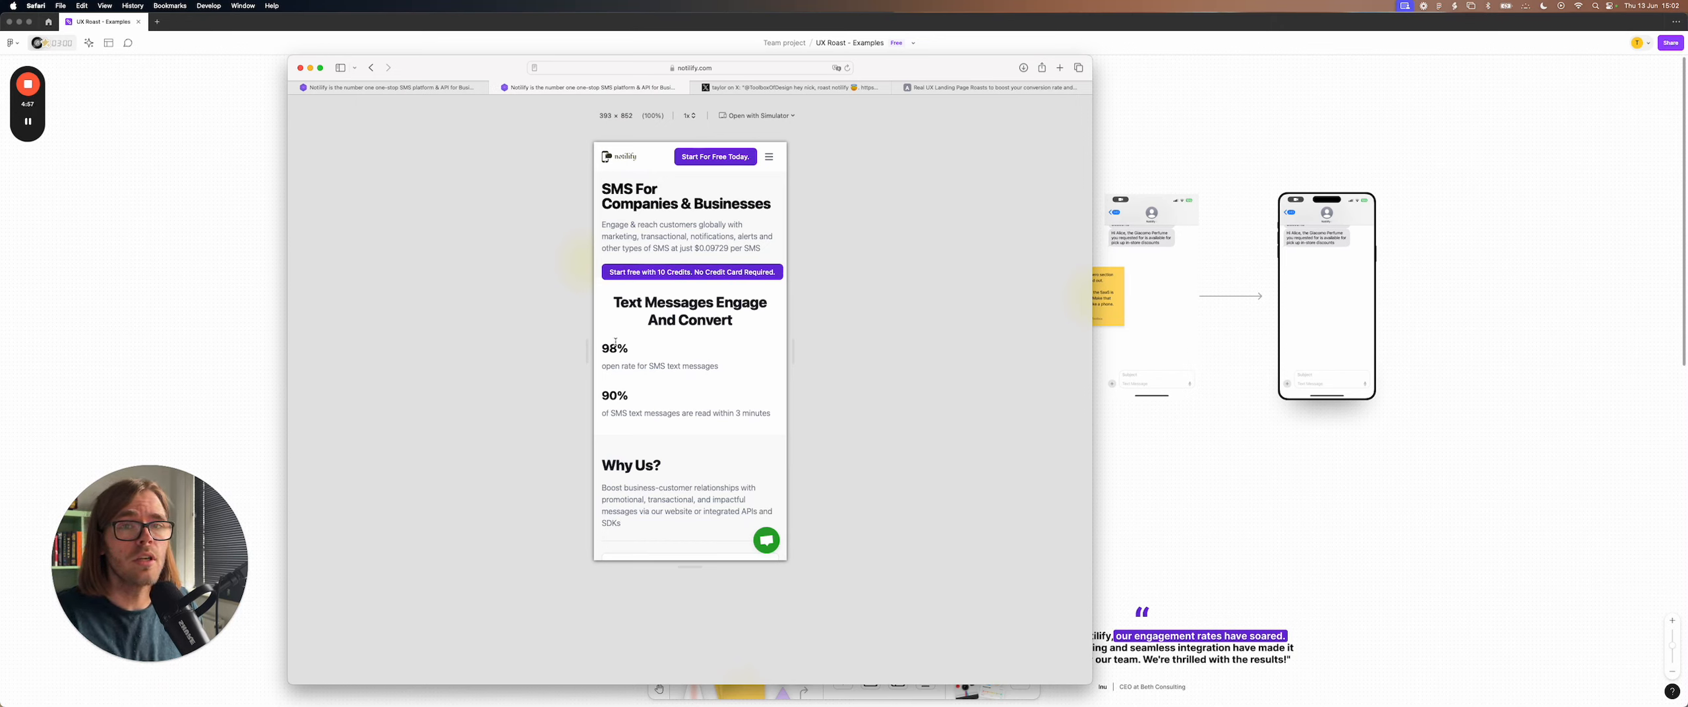
left_click_drag(600, 349, 676, 414)
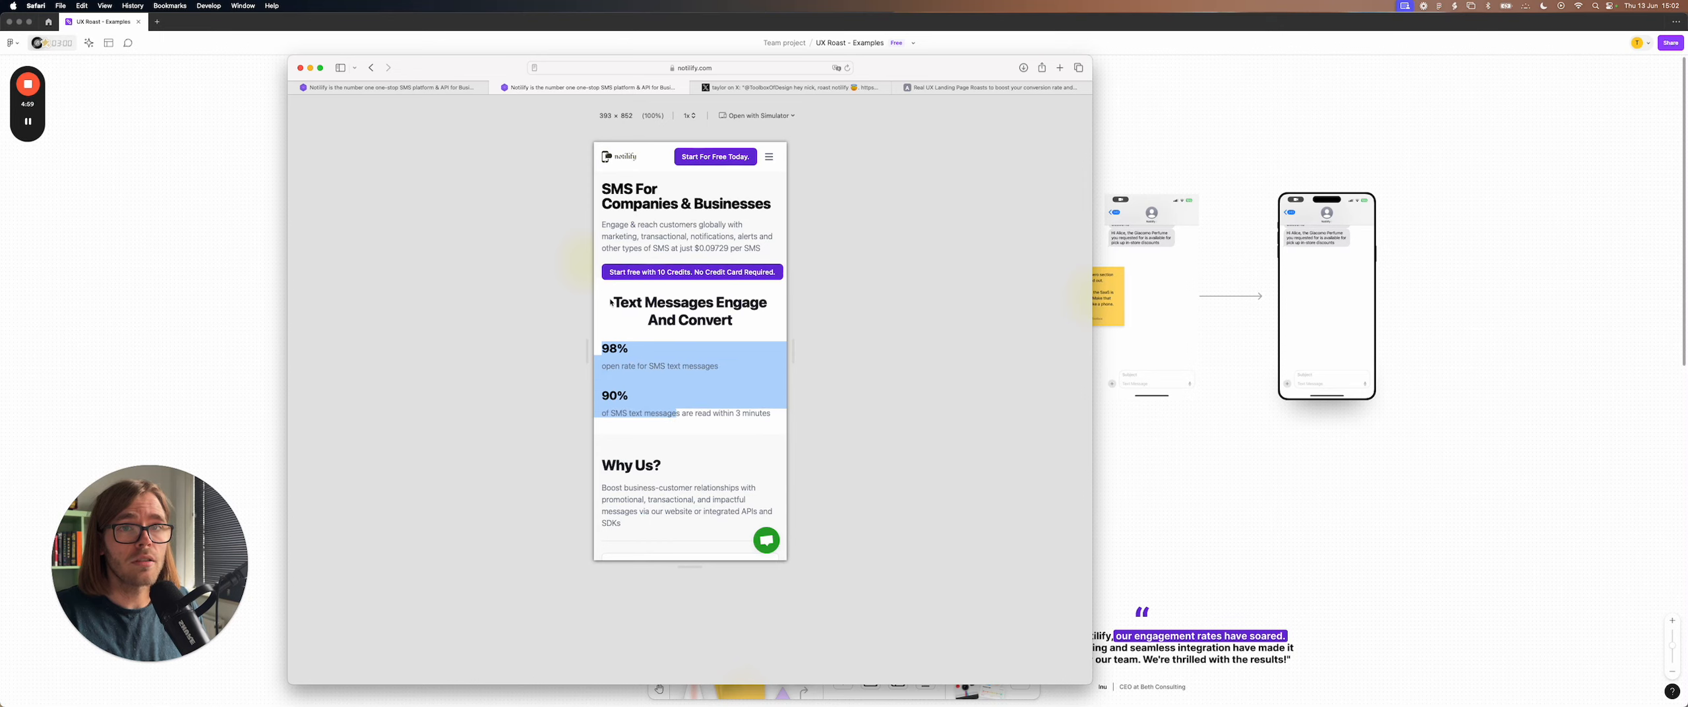
Step: Highlight the mobile copy from "Text Messages Engage And Convert" through "Why Us?", and highlight the hero copy above it
left_click(618, 301)
left_click_drag(618, 301, 737, 517)
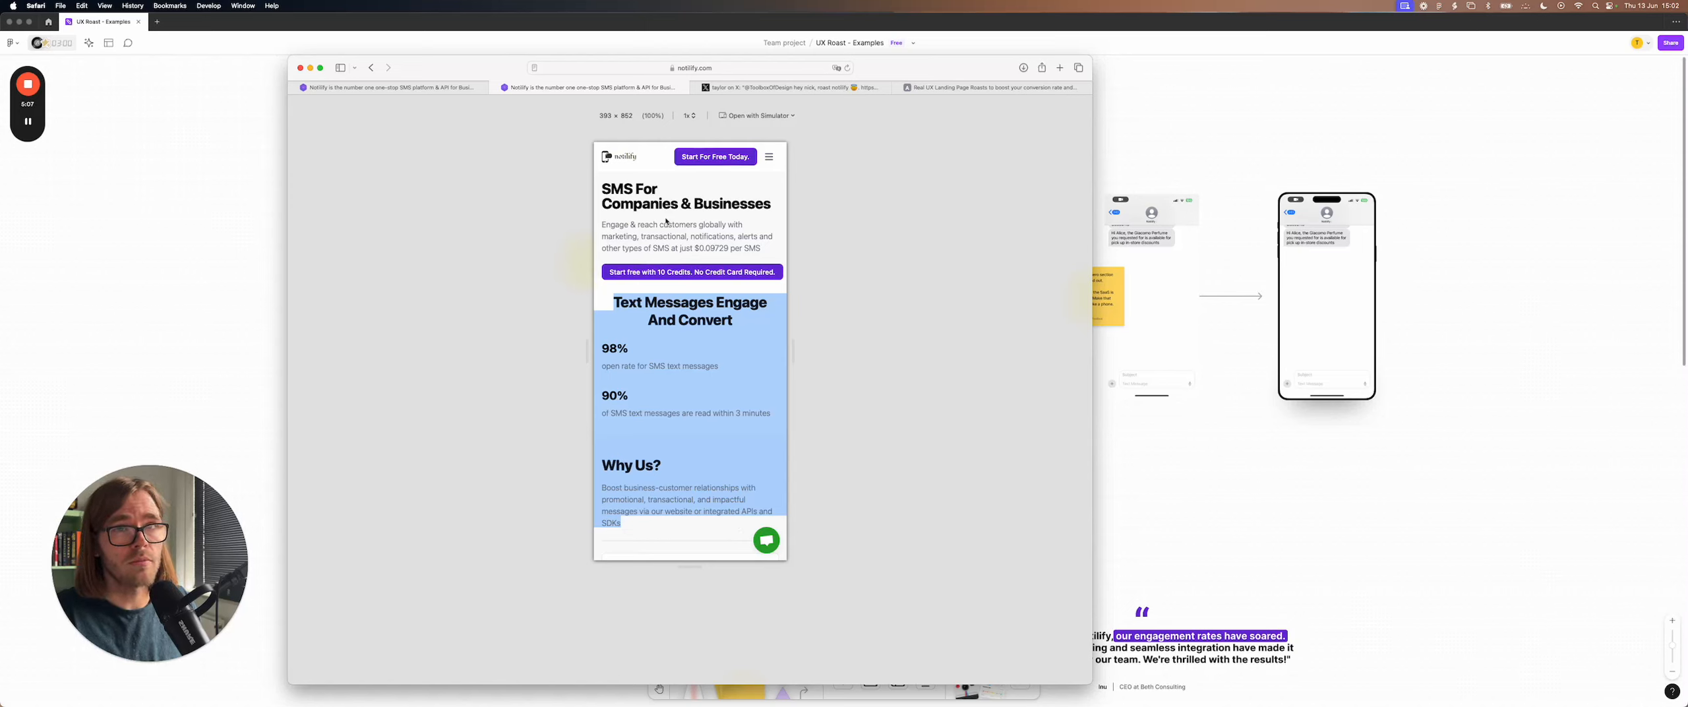
left_click(630, 195)
left_click_drag(603, 189, 859, 288)
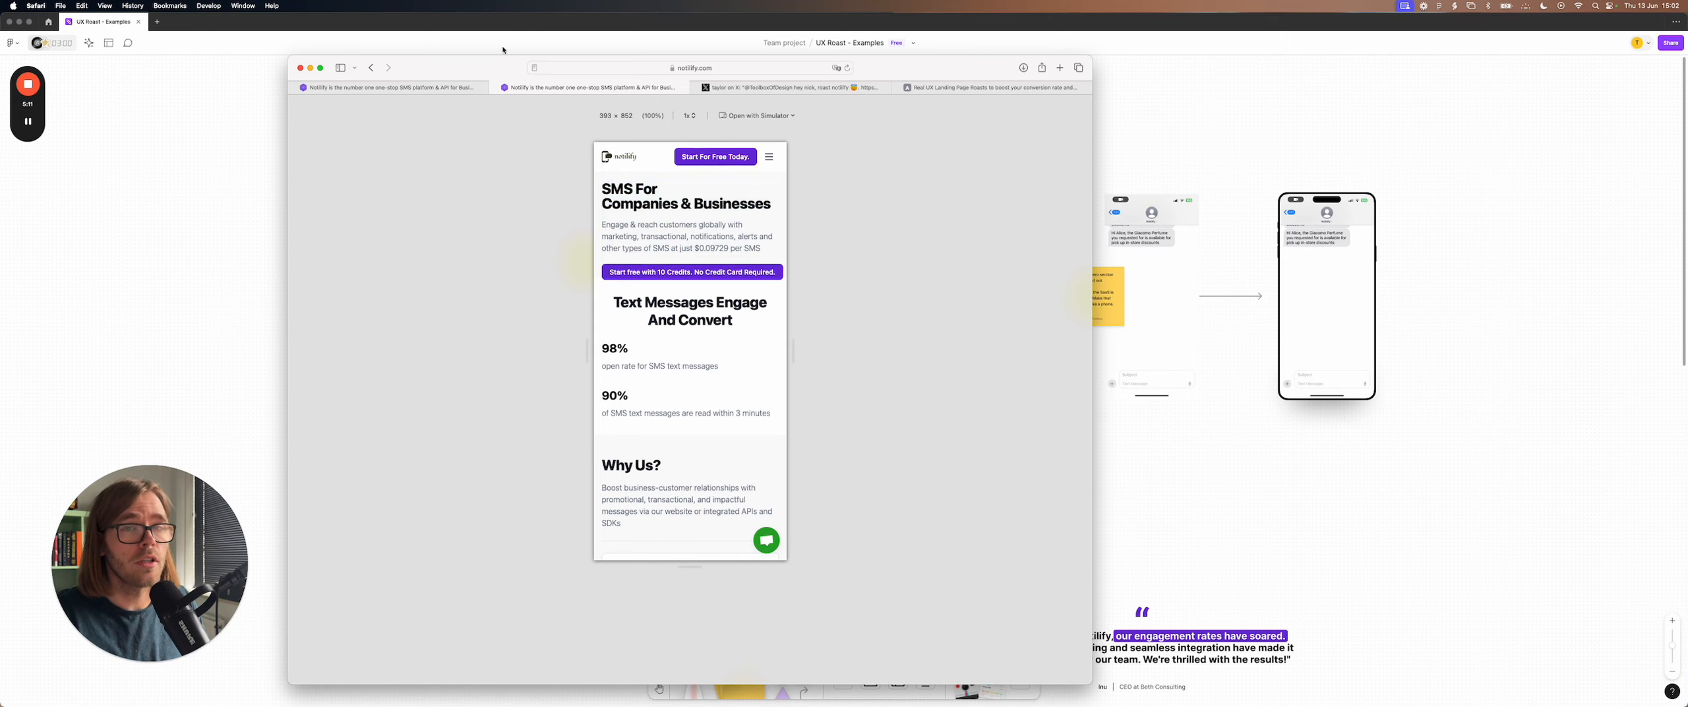
Step: Compare the desktop and mobile hero sections, and highlight the "Text Messages Engage And Convert" section on desktop
left_click(442, 89)
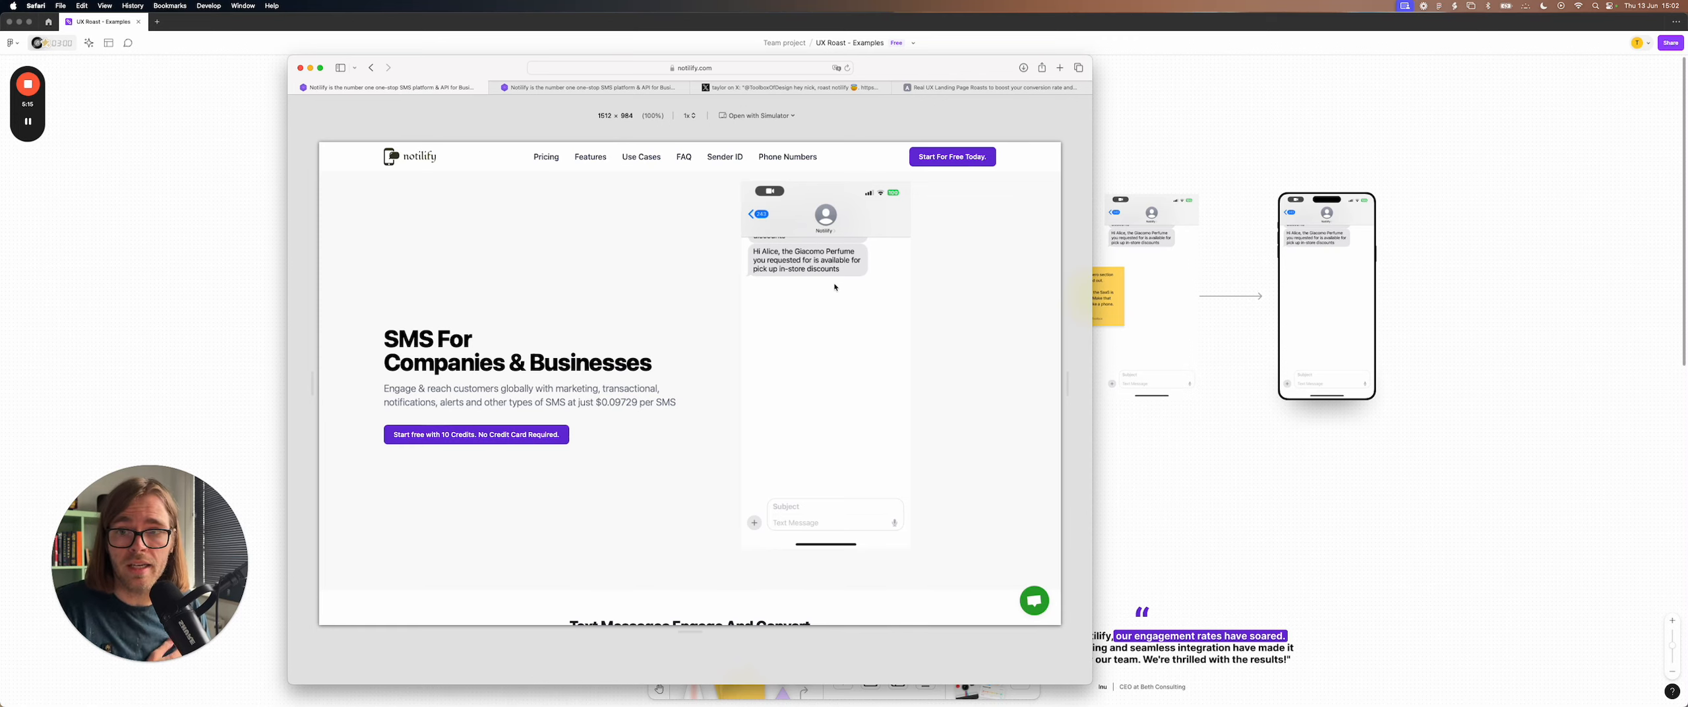
left_click(590, 89)
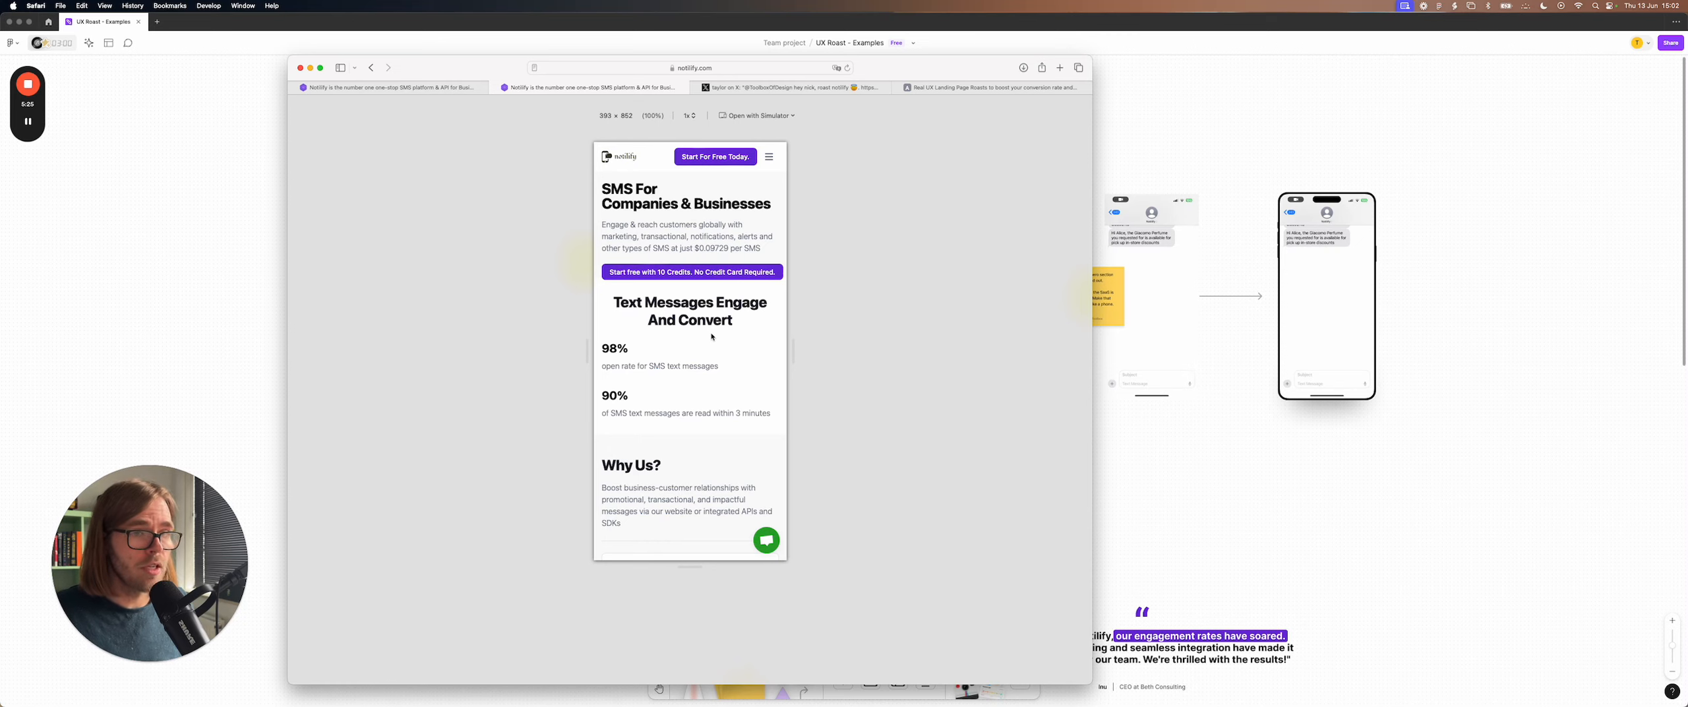
left_click(451, 87)
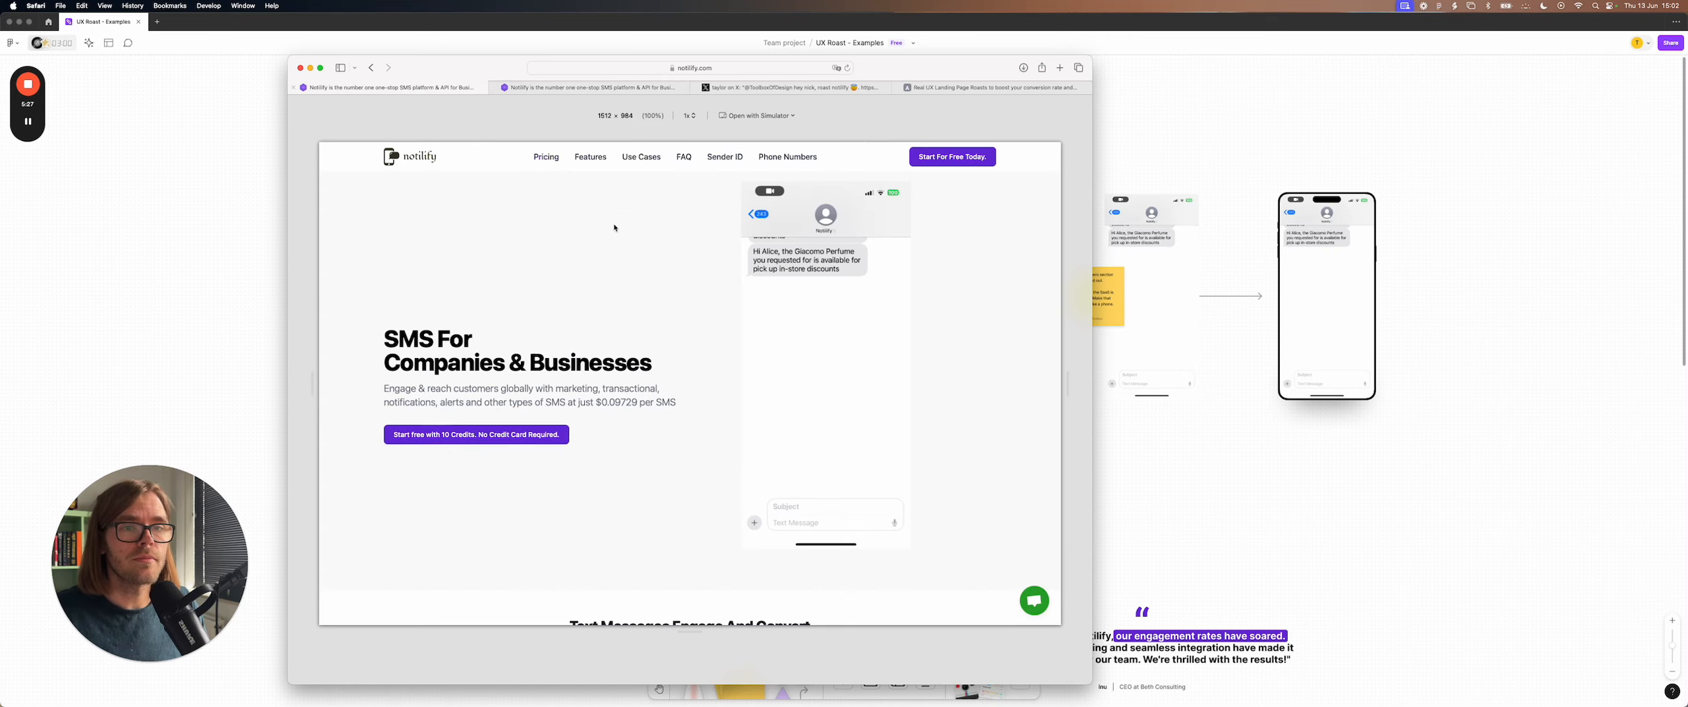
scroll(617, 227, "down", 6)
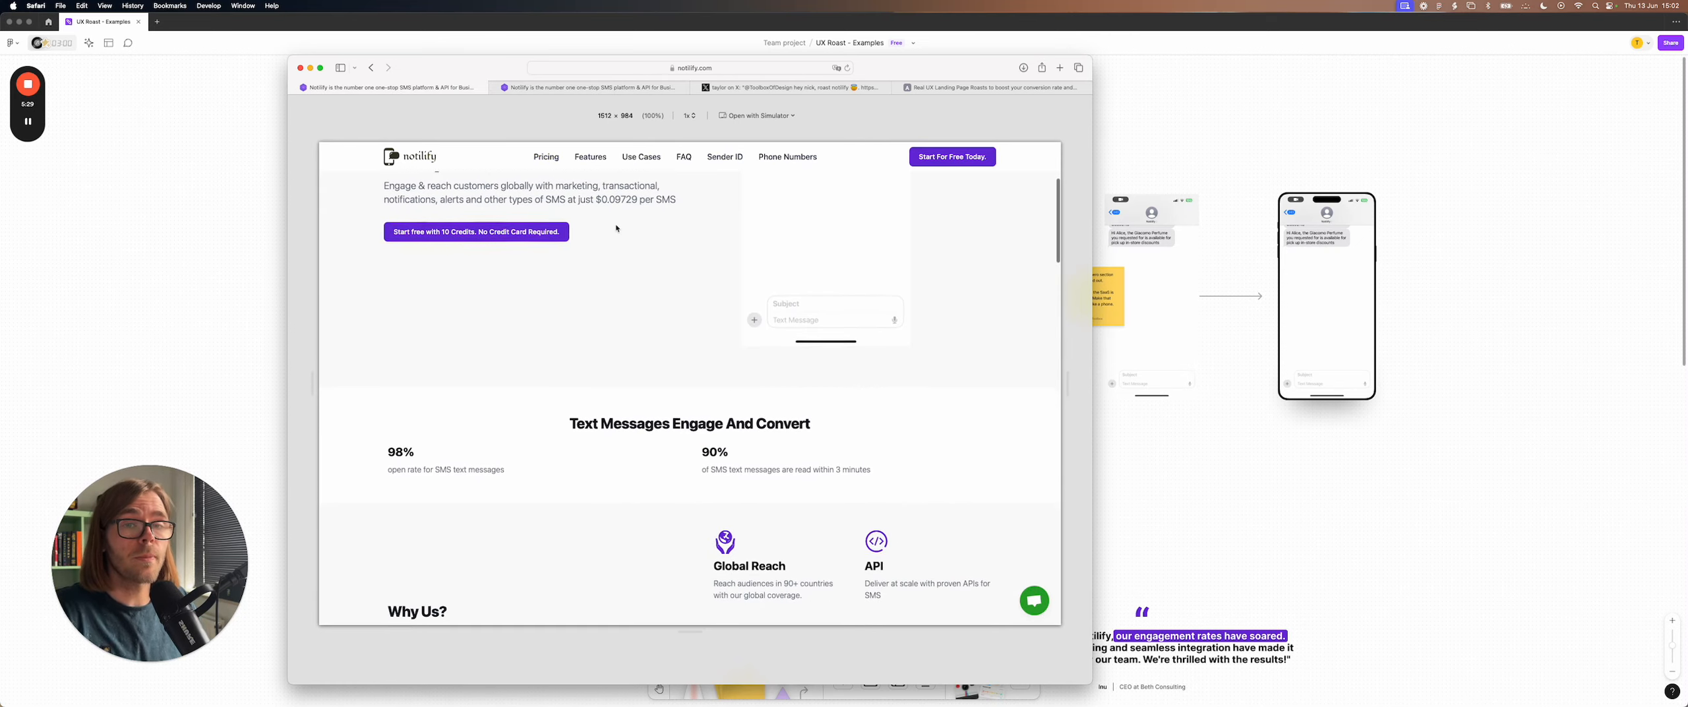
scroll(617, 228, "down", 4)
left_click_drag(417, 302, 813, 339)
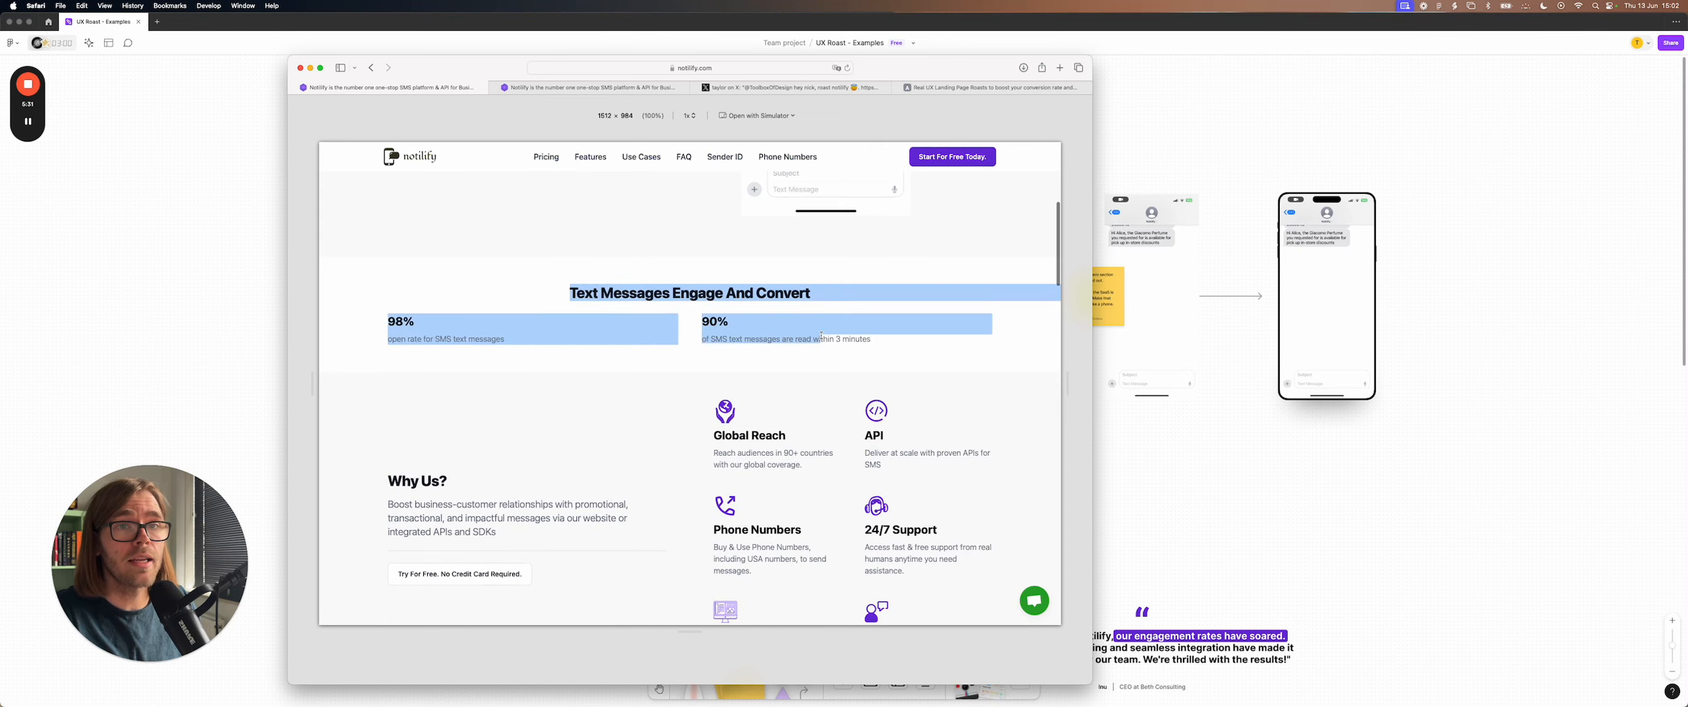
left_click(813, 339)
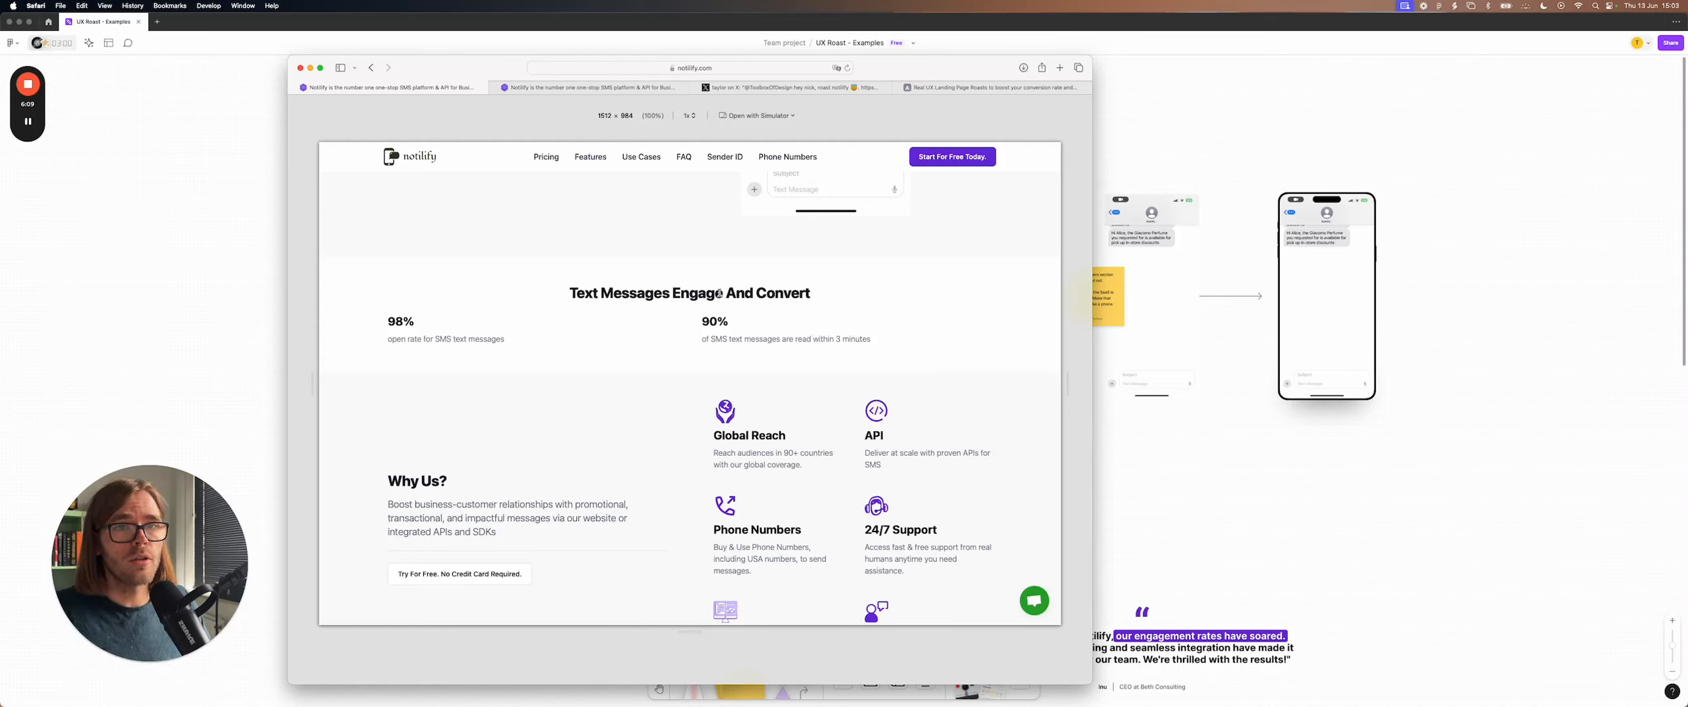
Step: Highlight the desktop "Text Messages Engage And Convert" heading and the 98% and 90% statistics below it
left_click_drag(569, 294, 818, 294)
left_click(418, 330)
left_click_drag(391, 321, 899, 333)
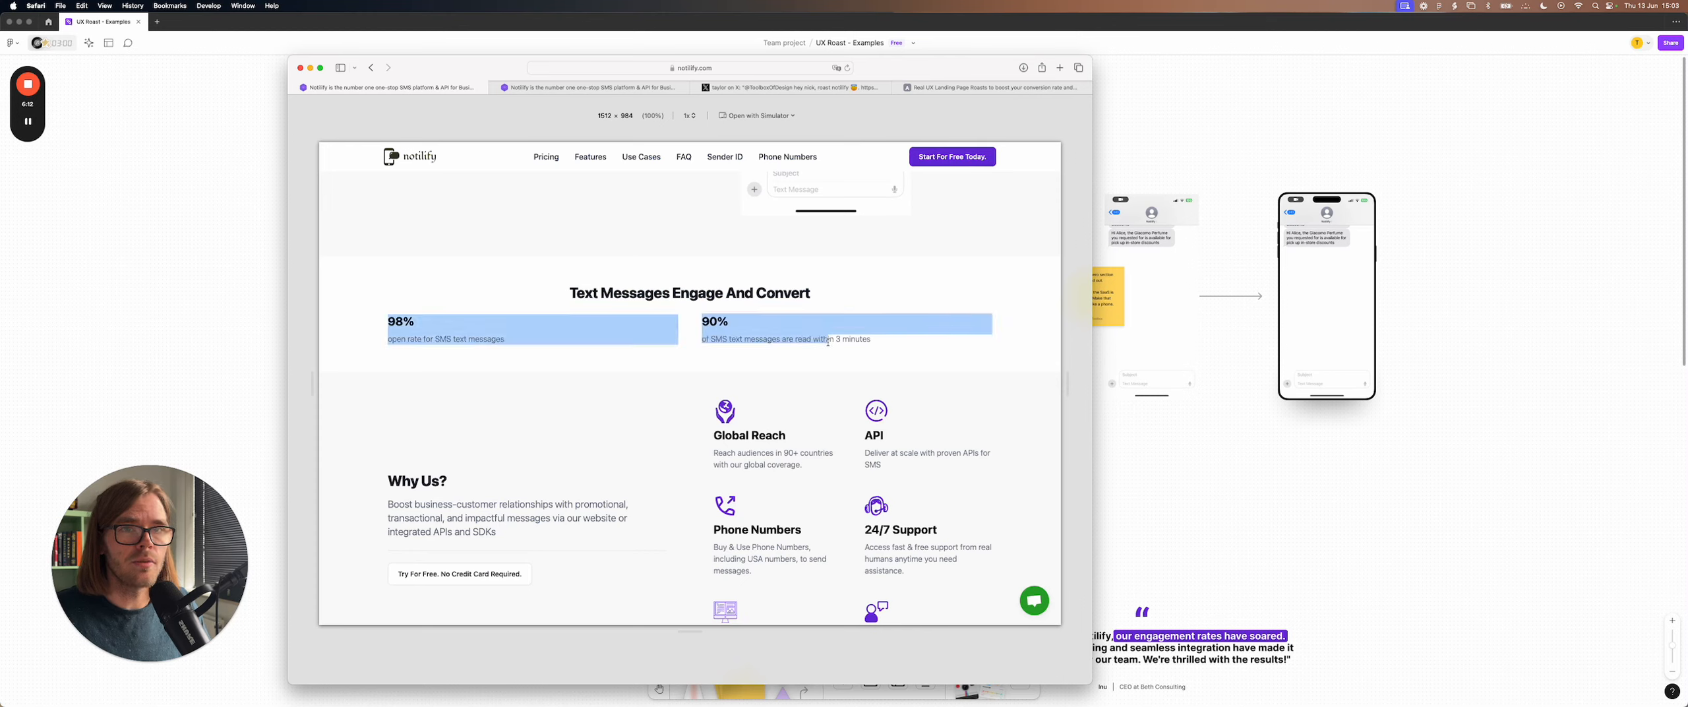
left_click(899, 333)
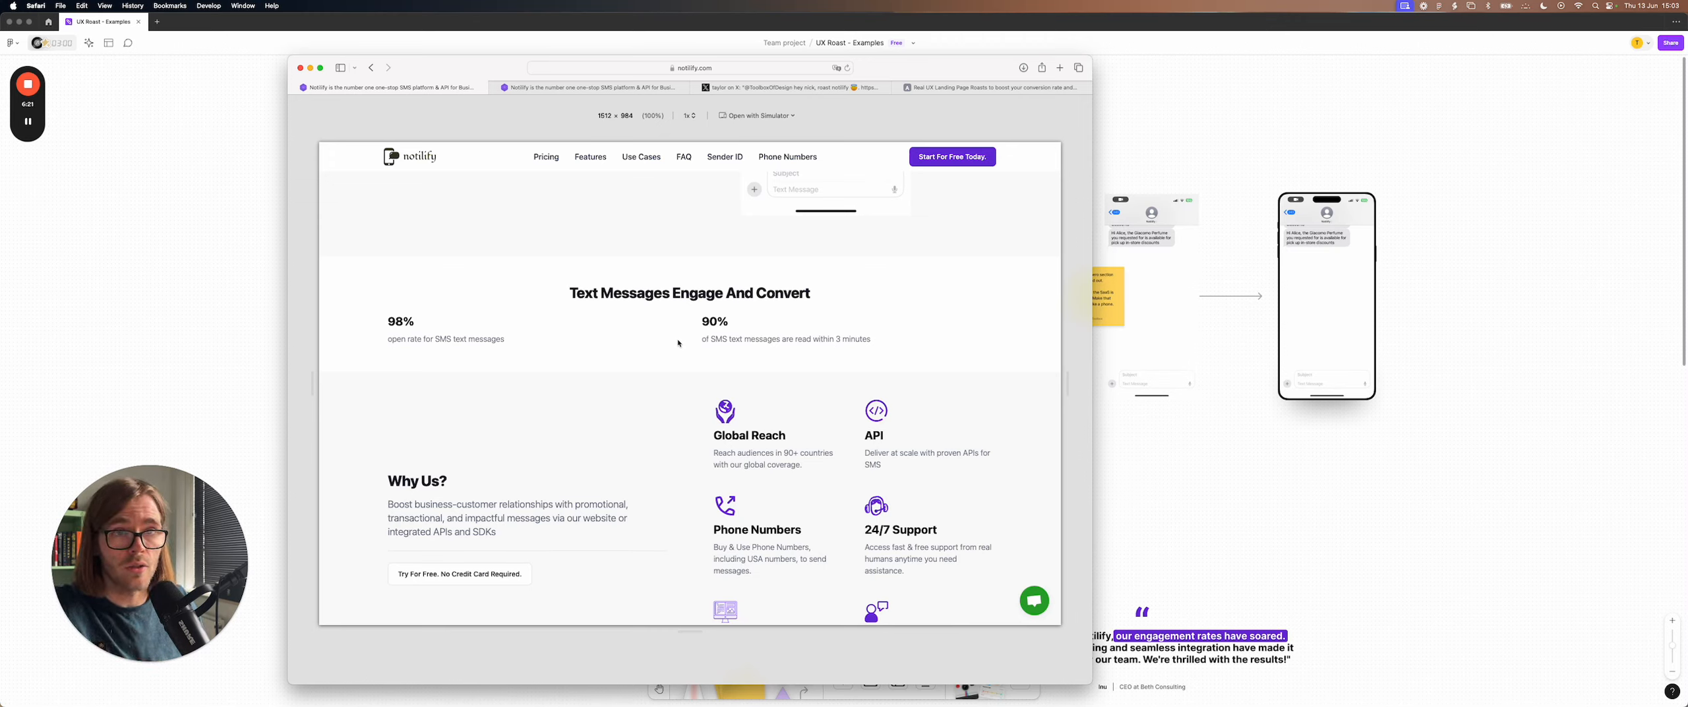
Step: Highlight the 98% figure, its "open rate for SMS text messages" caption and the caption under the 90% figure
left_click_drag(388, 322, 449, 325)
left_click(437, 325)
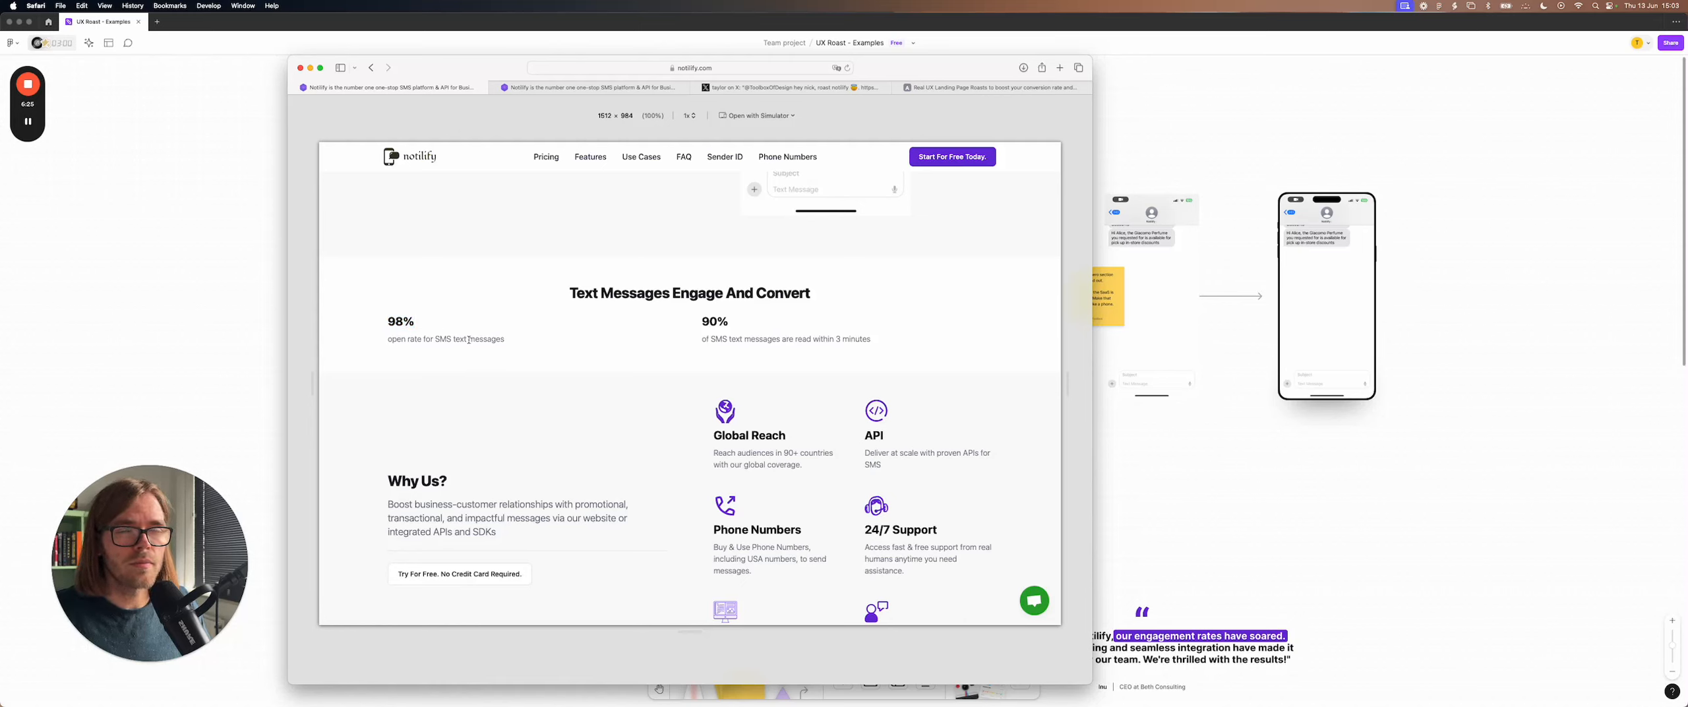
left_click_drag(389, 341, 506, 342)
left_click(551, 345)
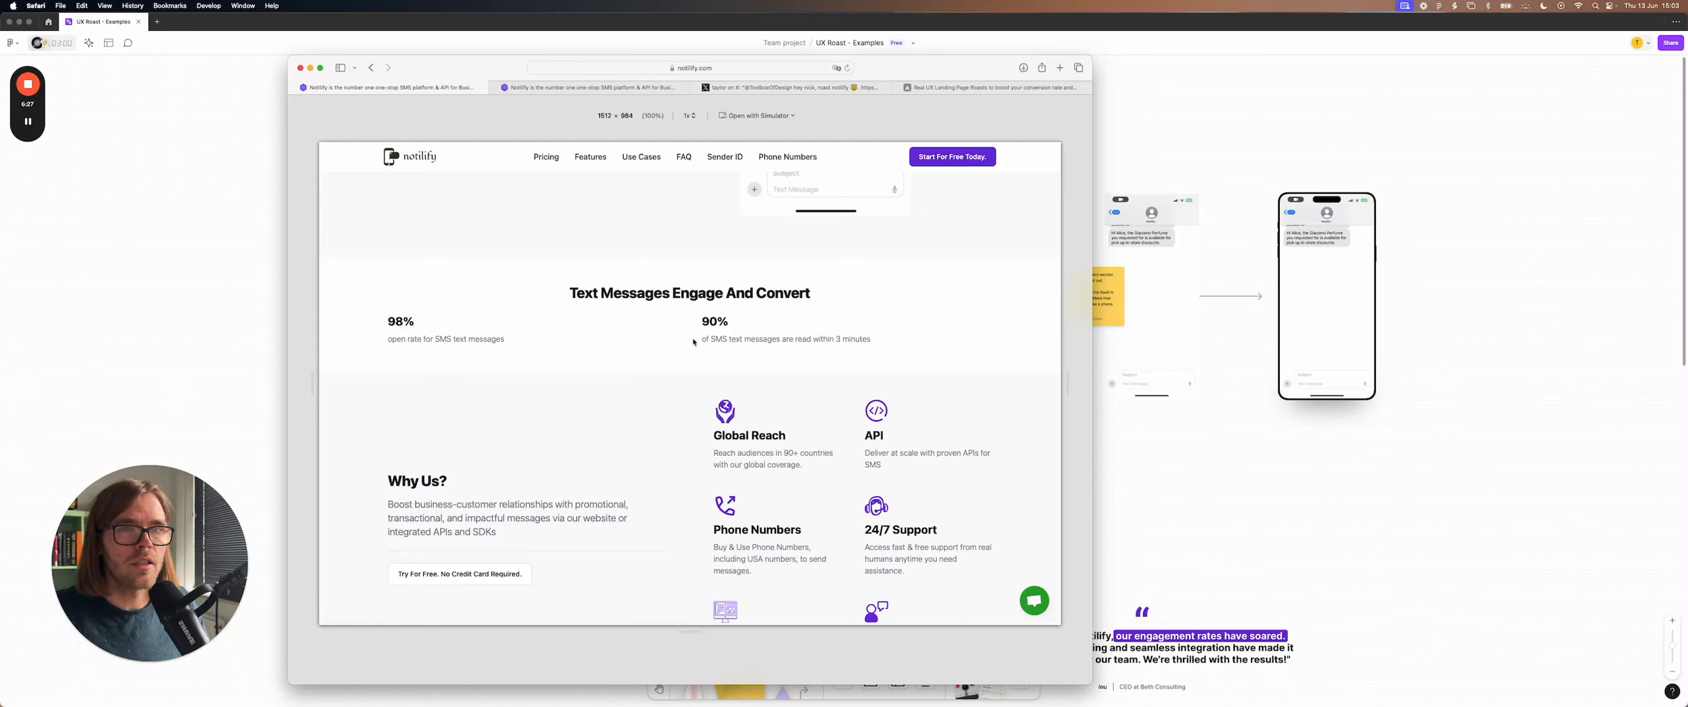
left_click_drag(693, 341, 876, 342)
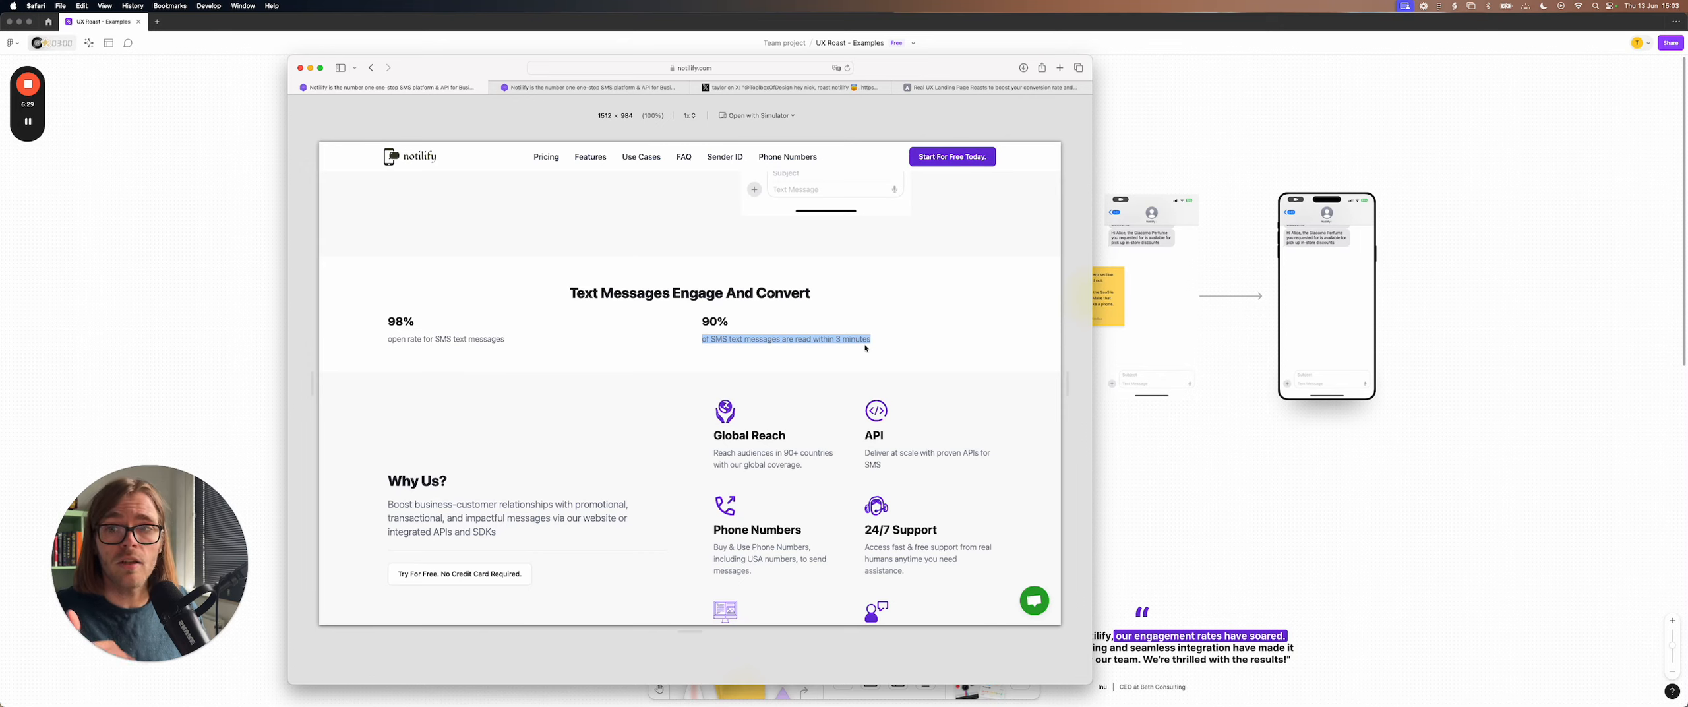
left_click(860, 326)
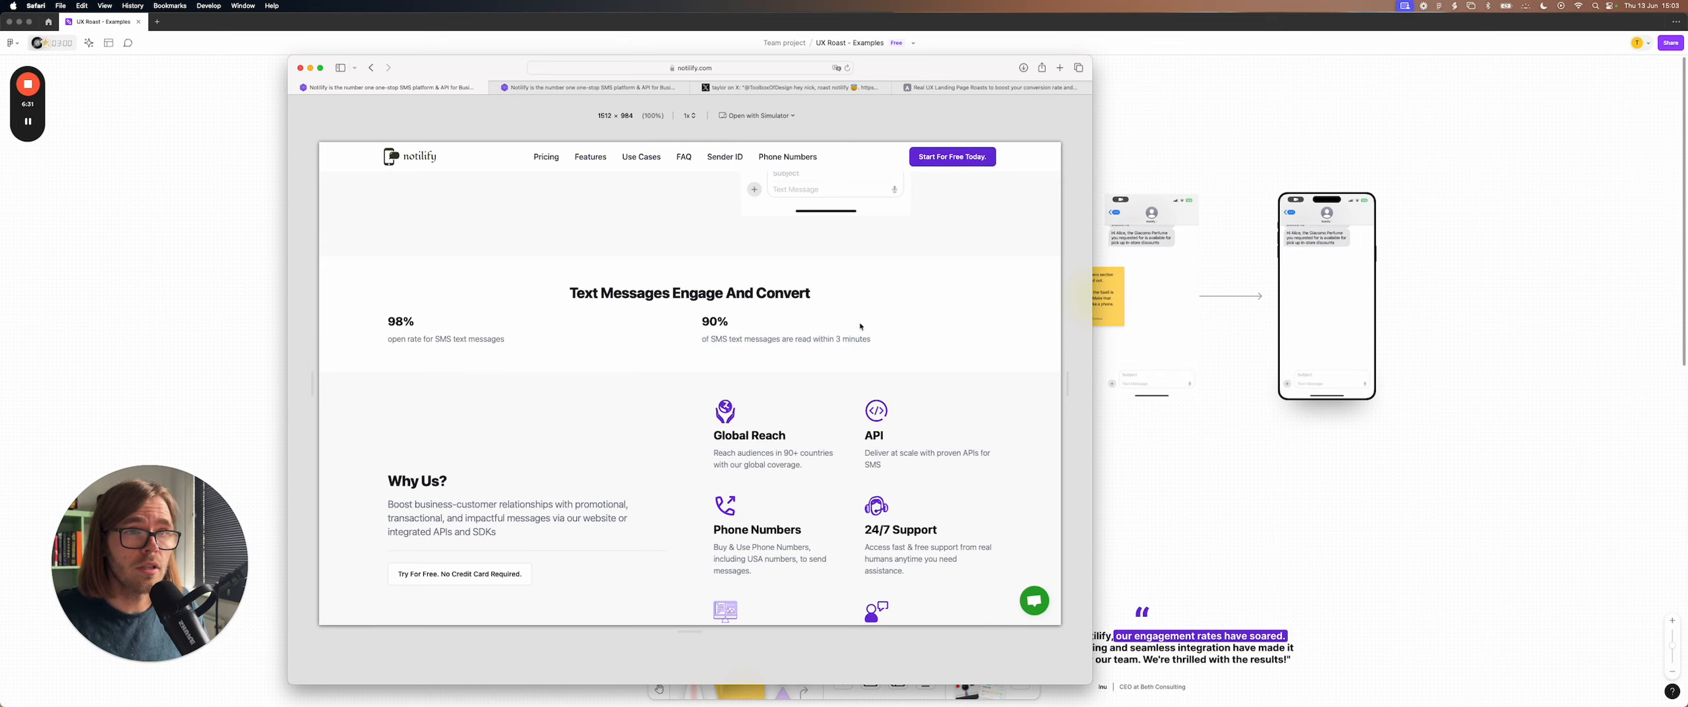
Step: Review the desktop "Why Us?" feature grid and the testimonial, and return to the hero section
scroll(856, 328, "down", 5)
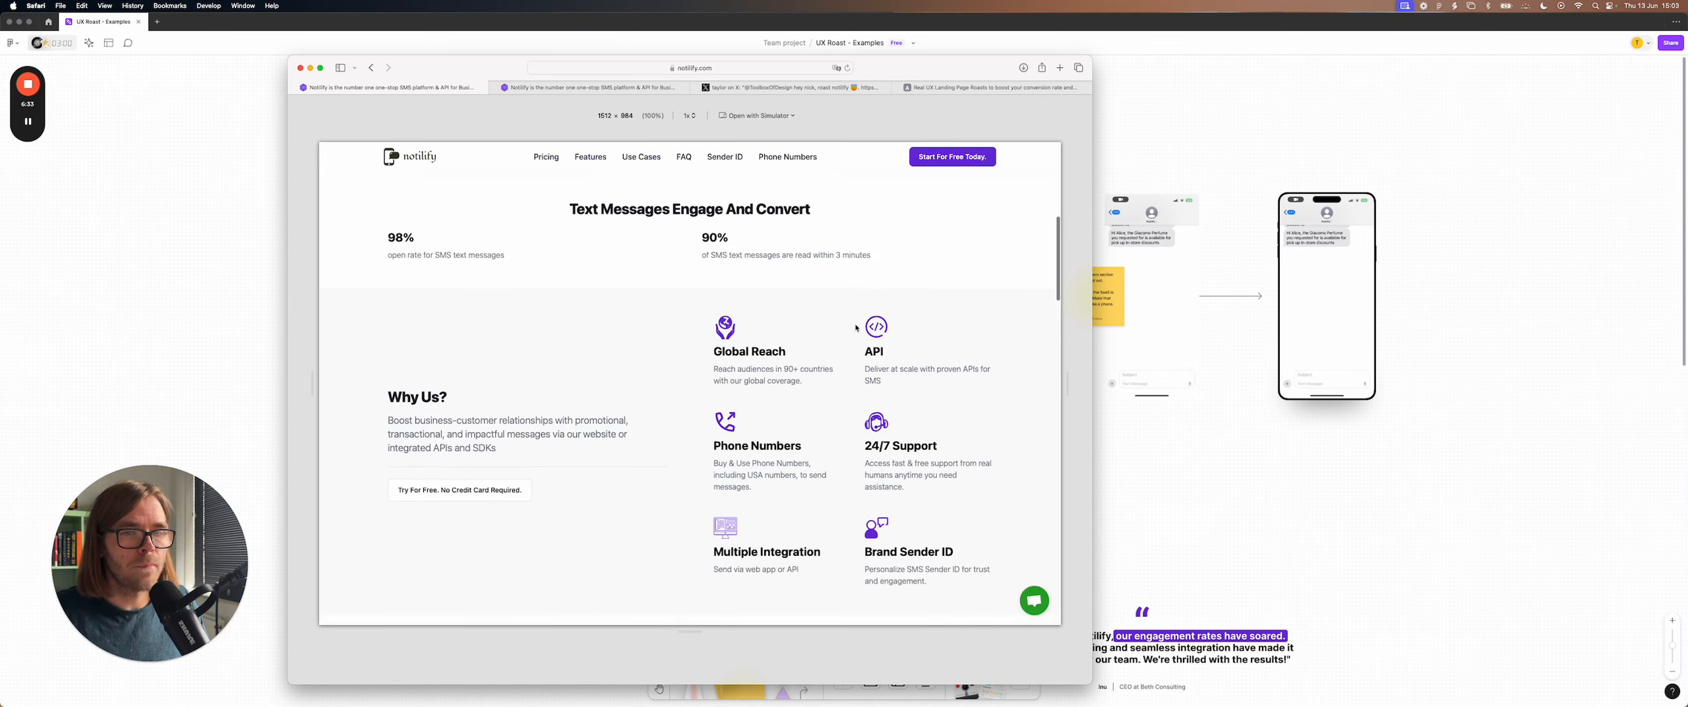
left_click_drag(755, 508, 603, 419)
left_click(604, 416)
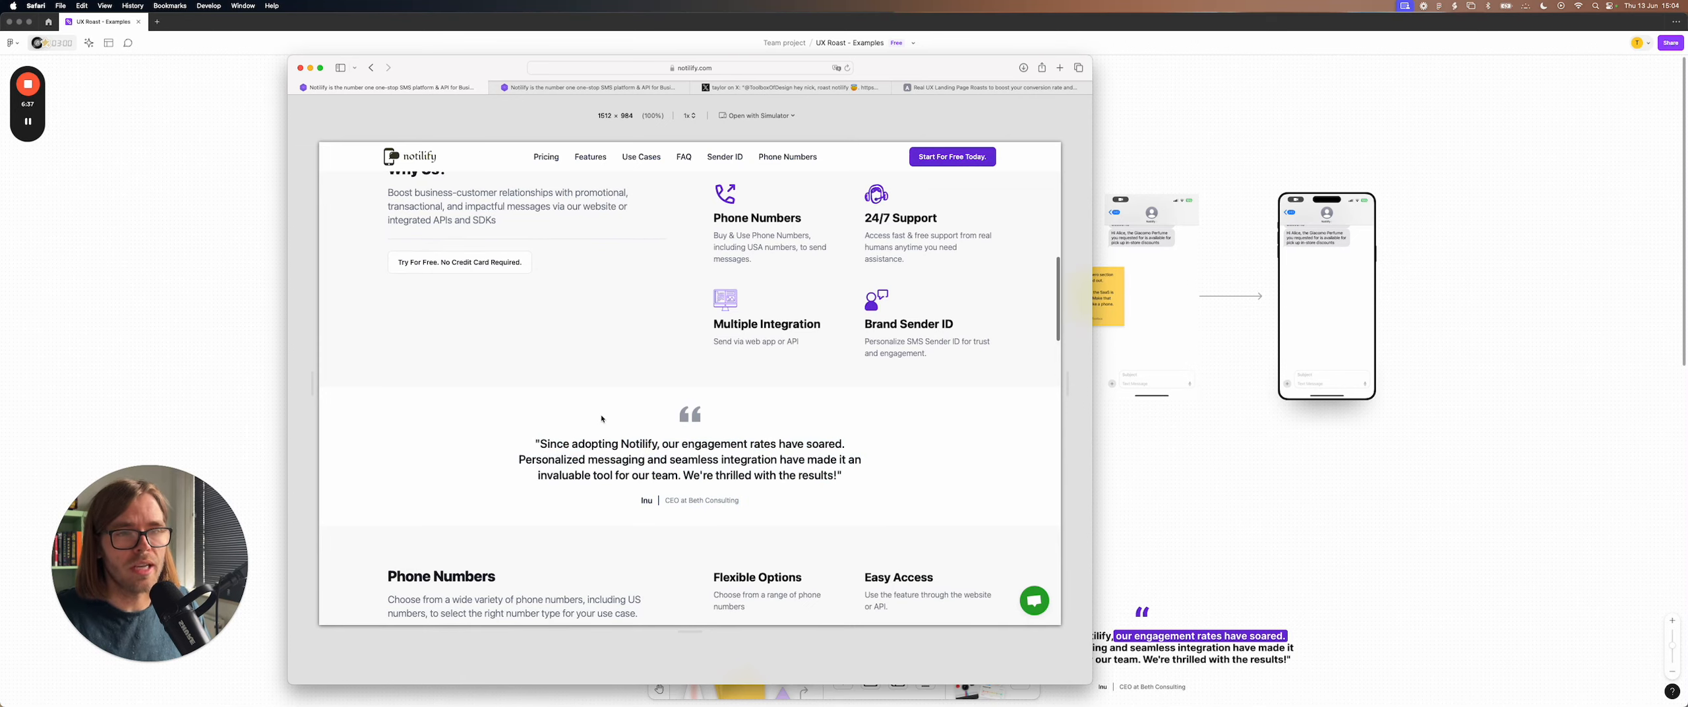
scroll(601, 419, "up", 10)
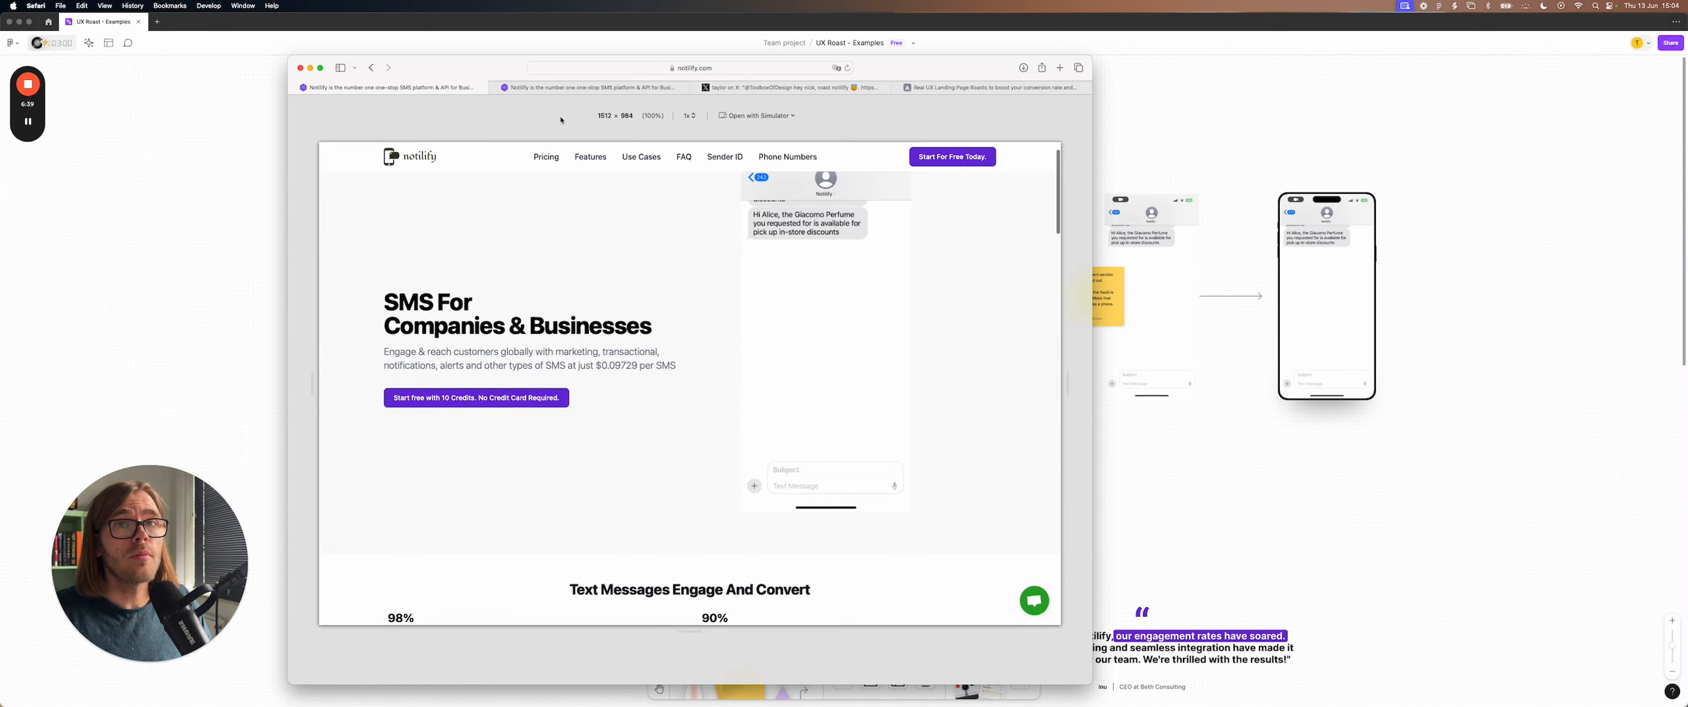
Step: Switch to the mobile version and highlight the 98% and 90% statistics and the hero copy with its call to action
left_click(529, 89)
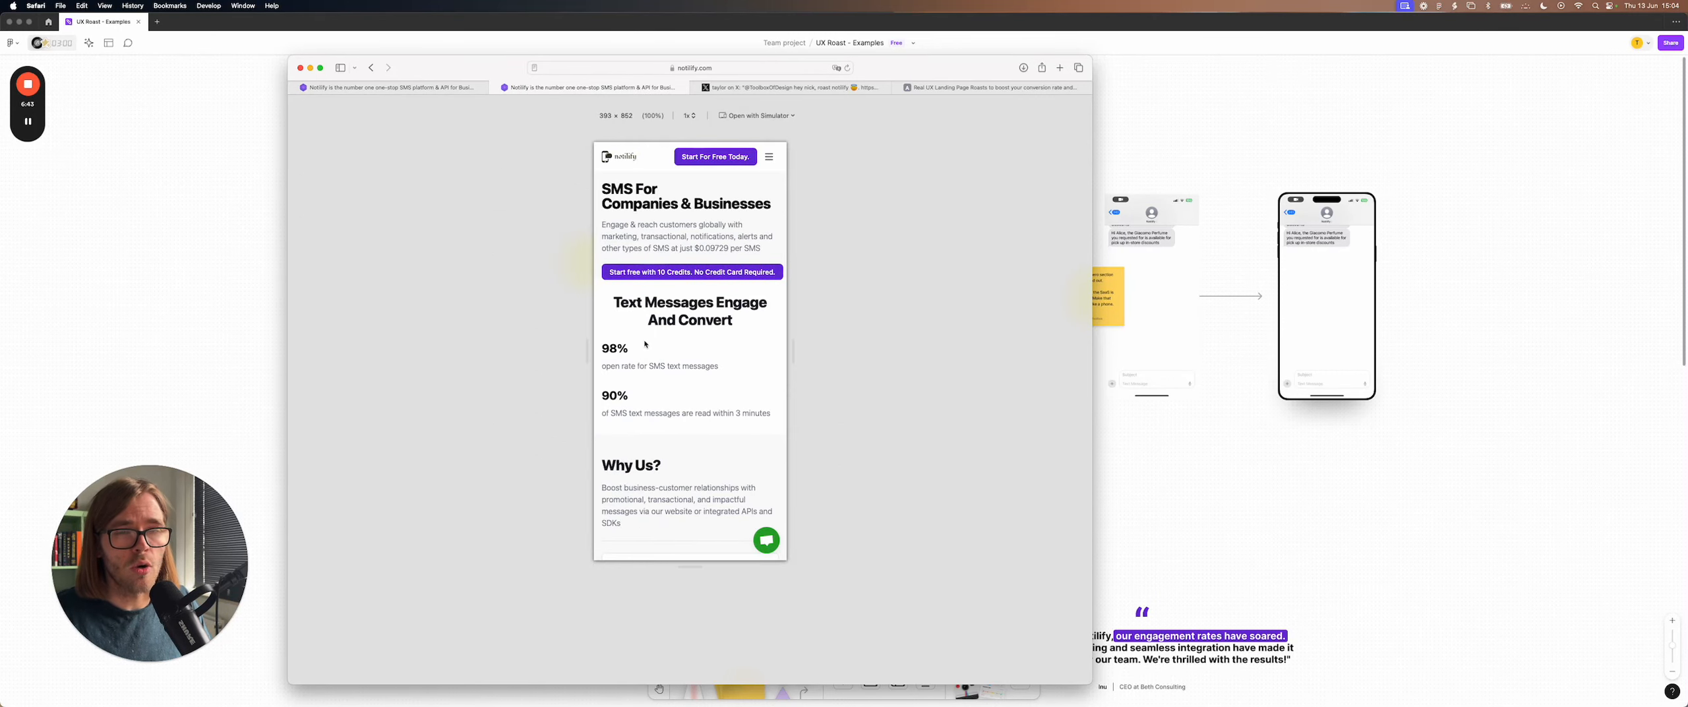
left_click_drag(603, 351, 686, 366)
left_click(707, 366)
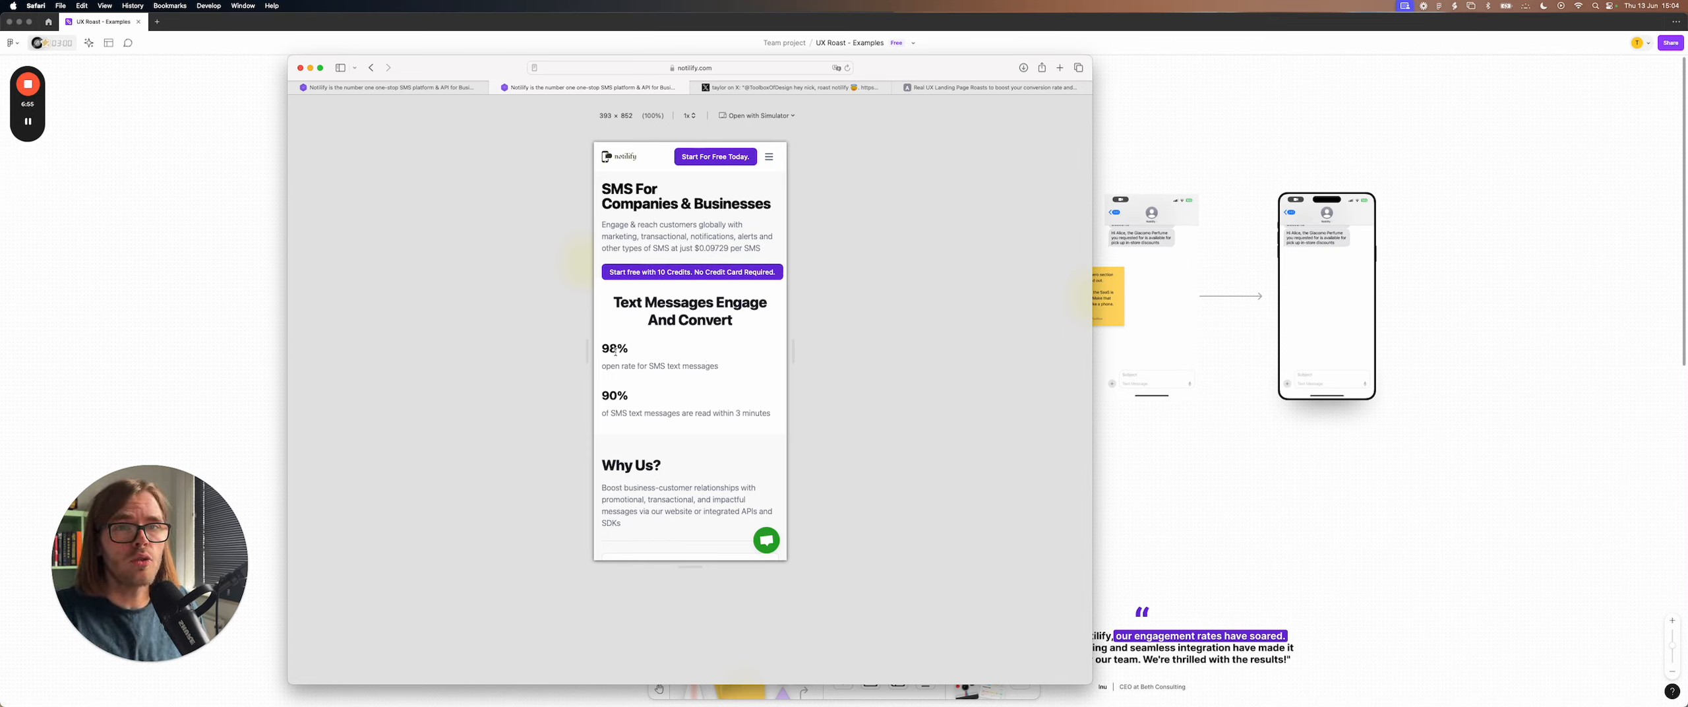
left_click_drag(604, 350, 750, 410)
left_click(750, 411)
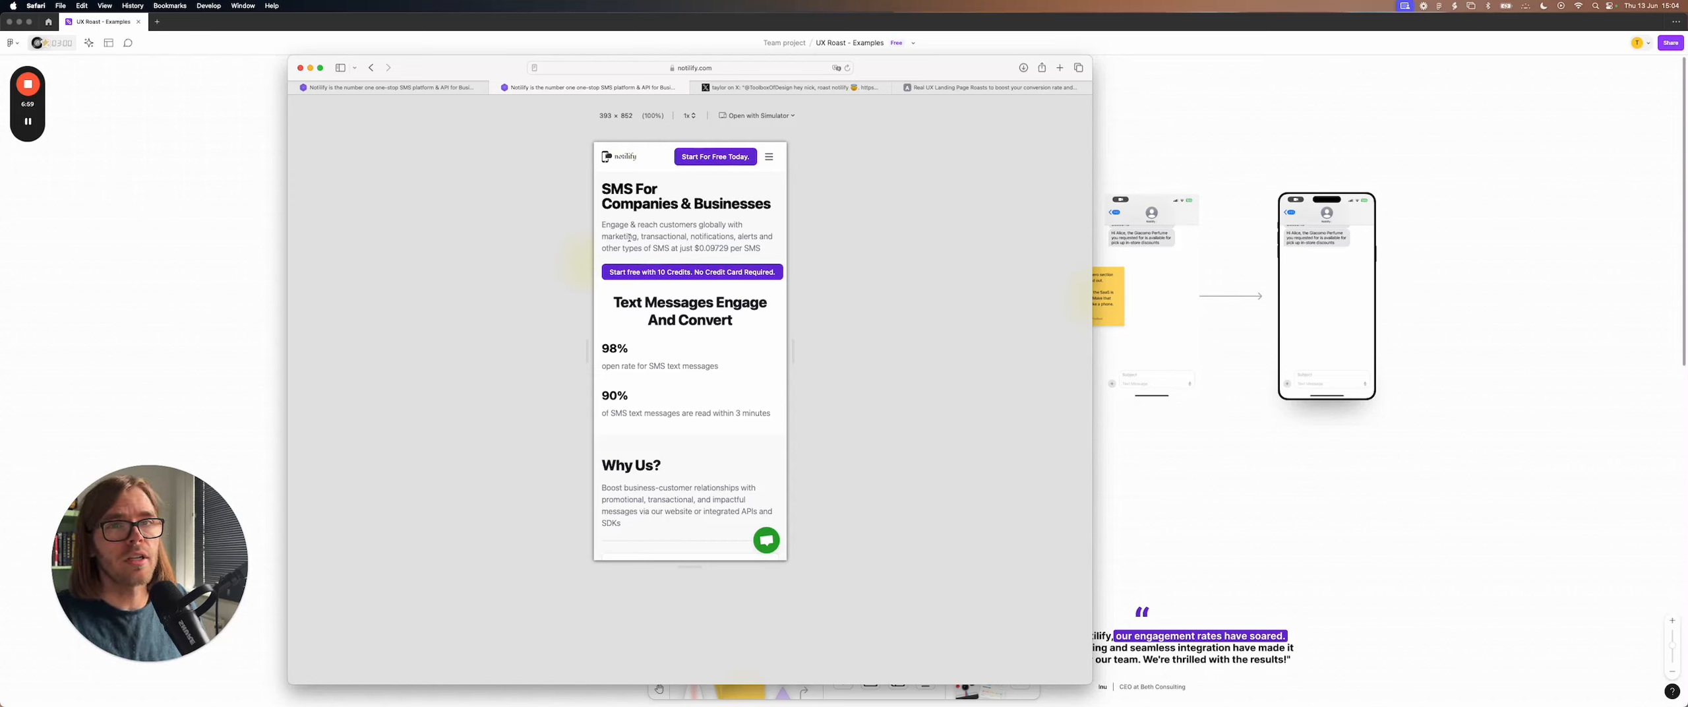
left_click_drag(606, 188, 750, 254)
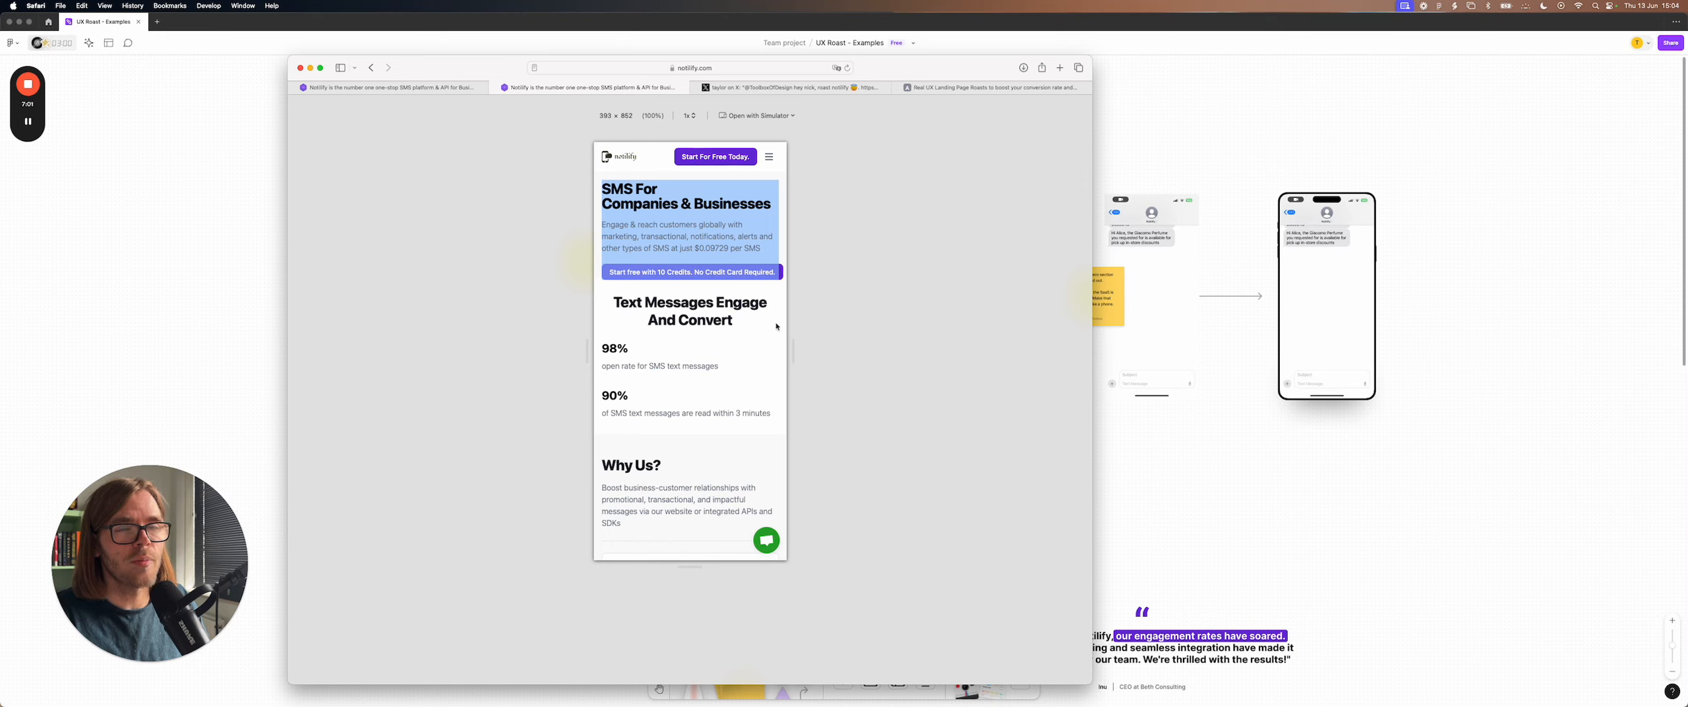
left_click(753, 327)
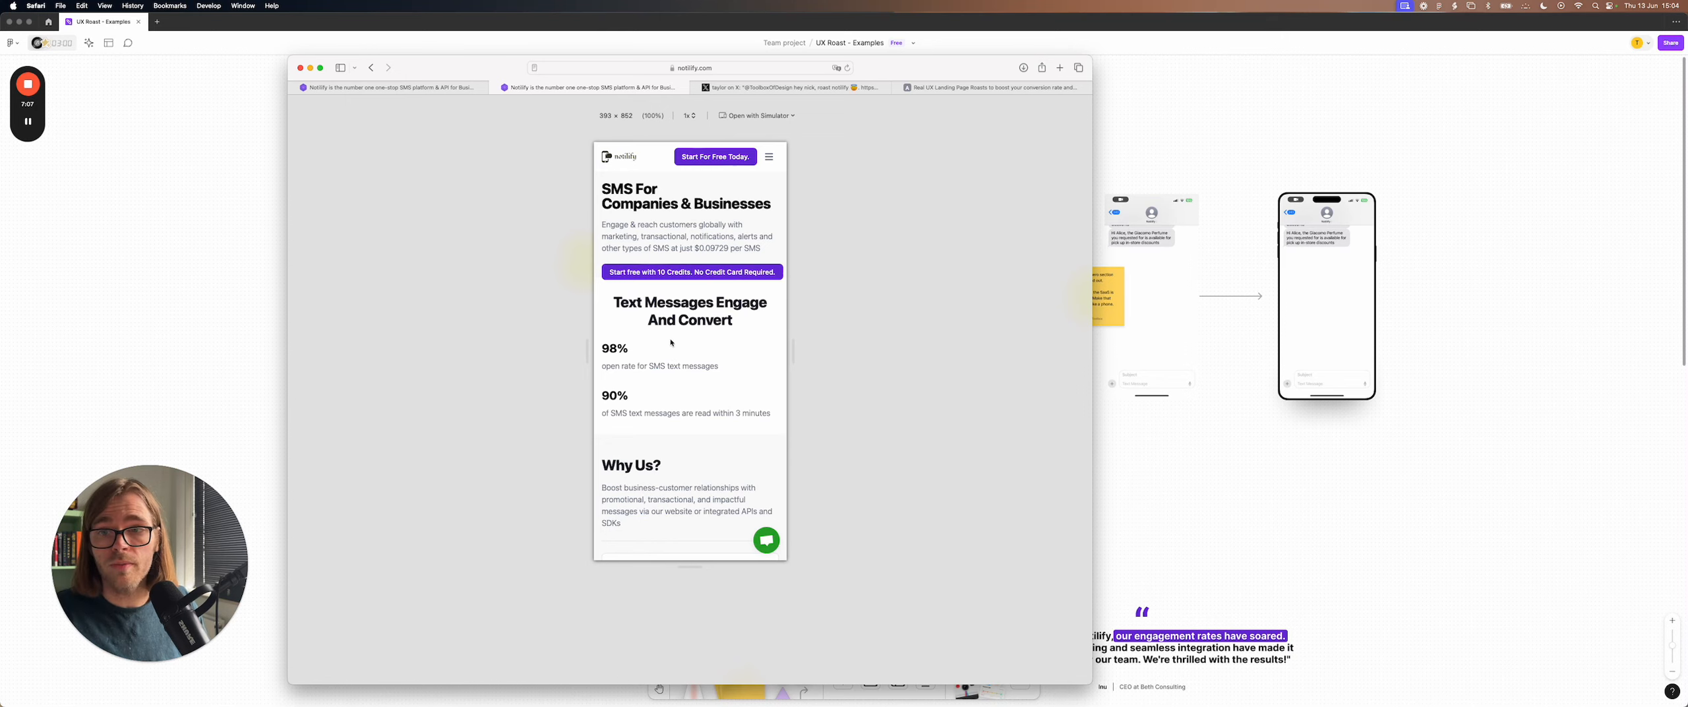
Step: Return to the desktop version, go to the page's Features section and highlight its "Why Us?" heading
left_click(428, 87)
scroll(563, 265, "down", 10)
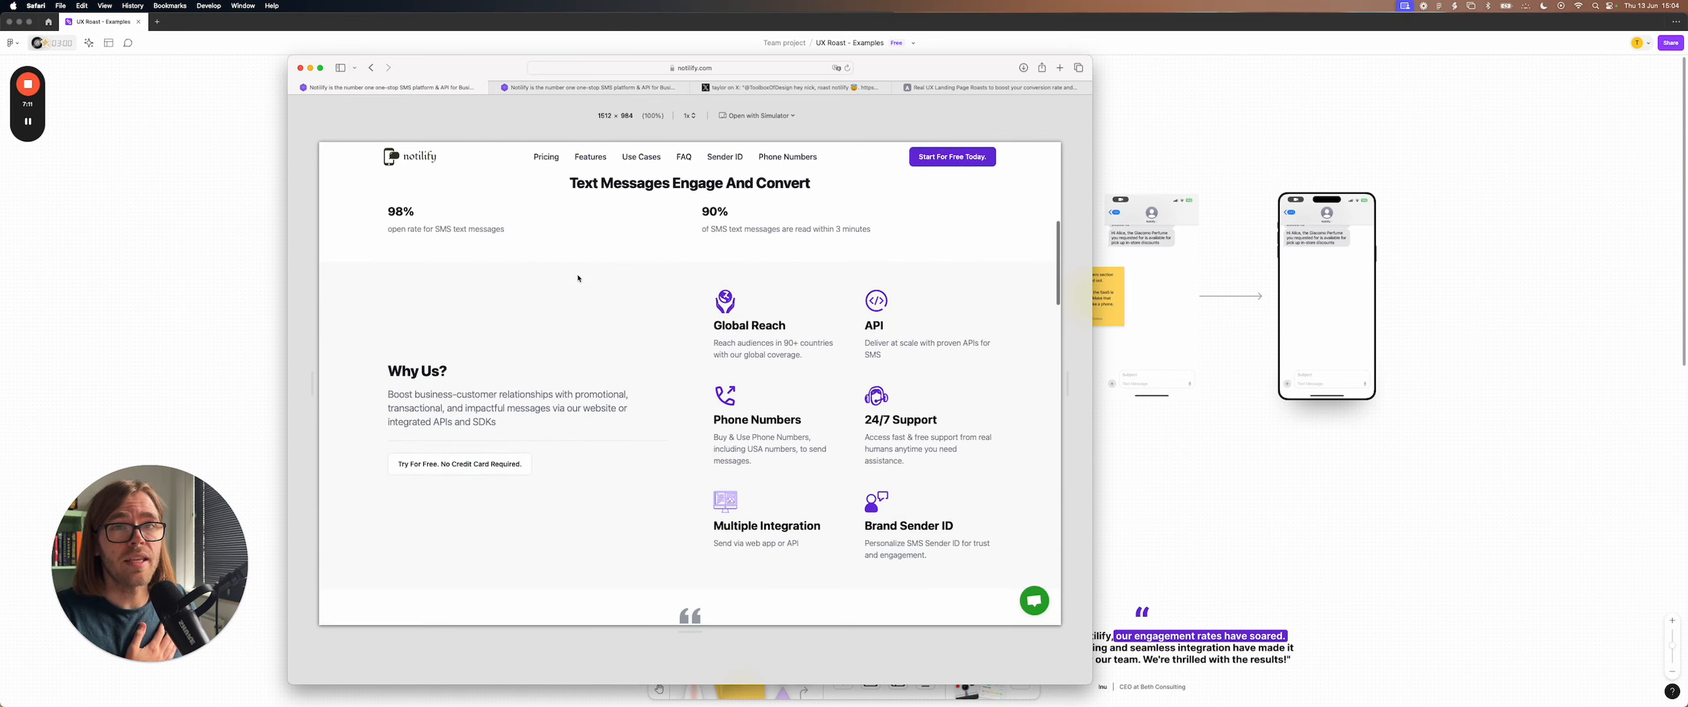
scroll(577, 295, "up", 10)
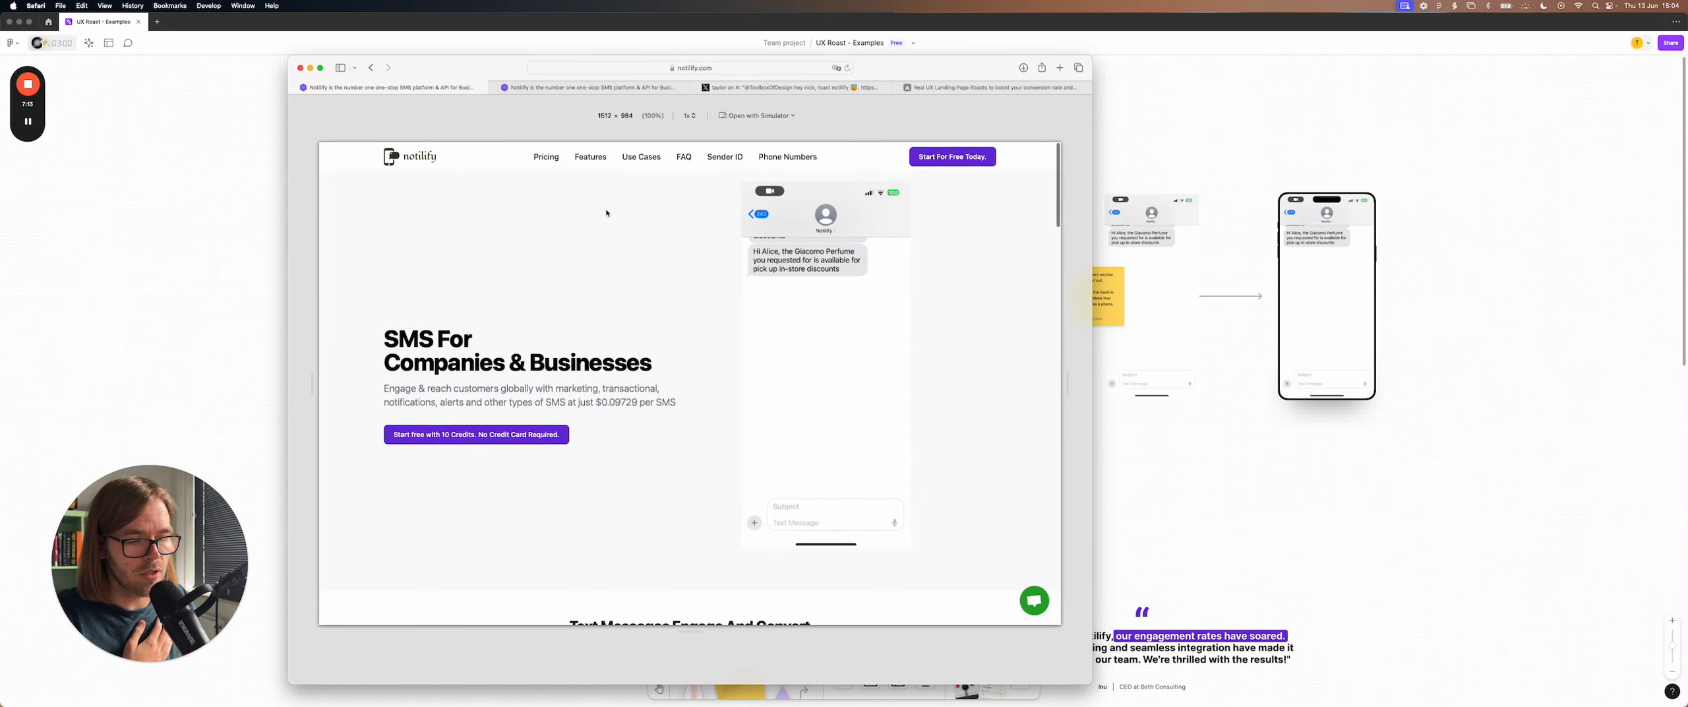
left_click(590, 159)
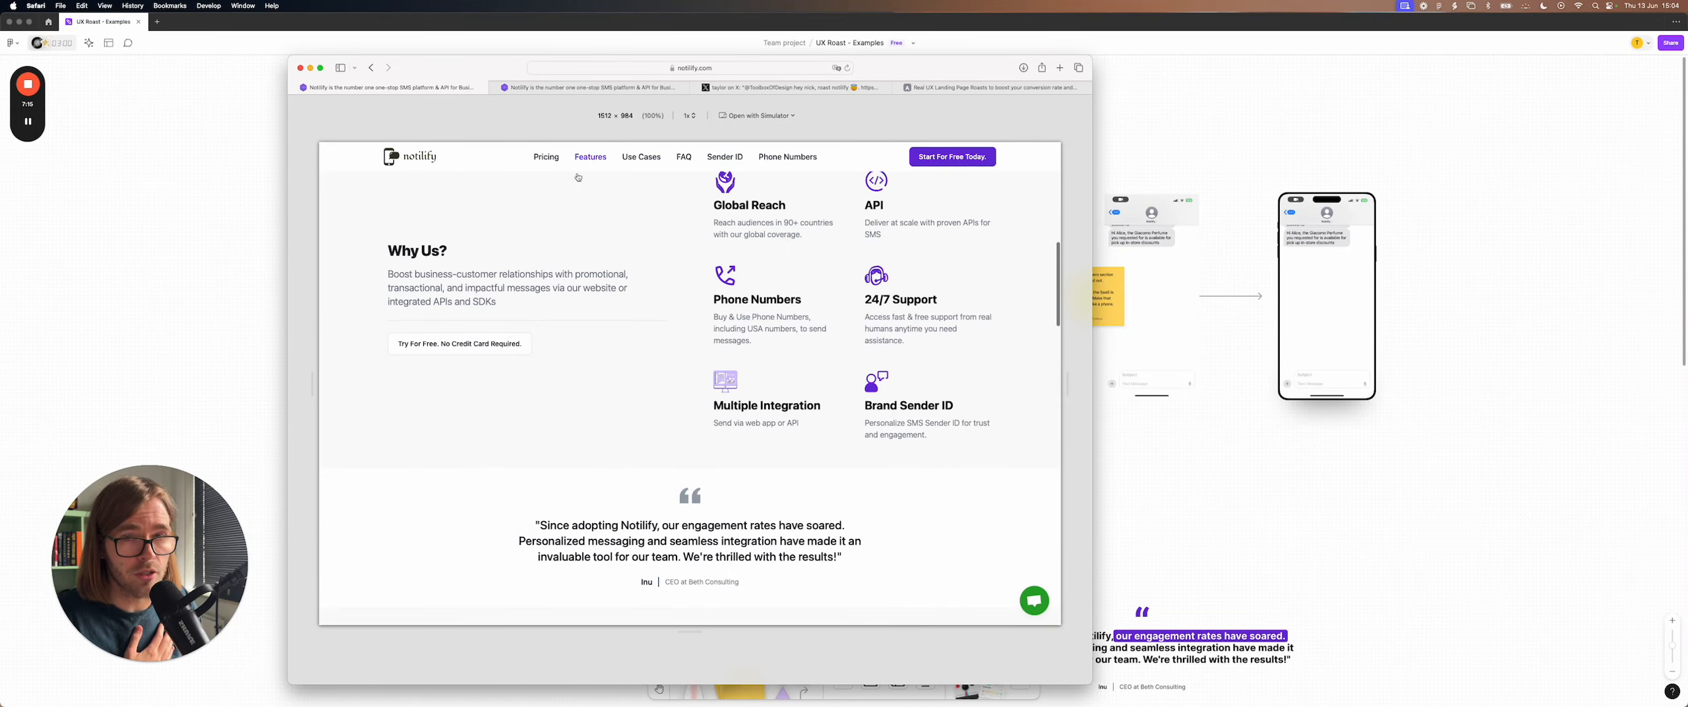
left_click_drag(391, 250, 535, 268)
left_click(576, 303)
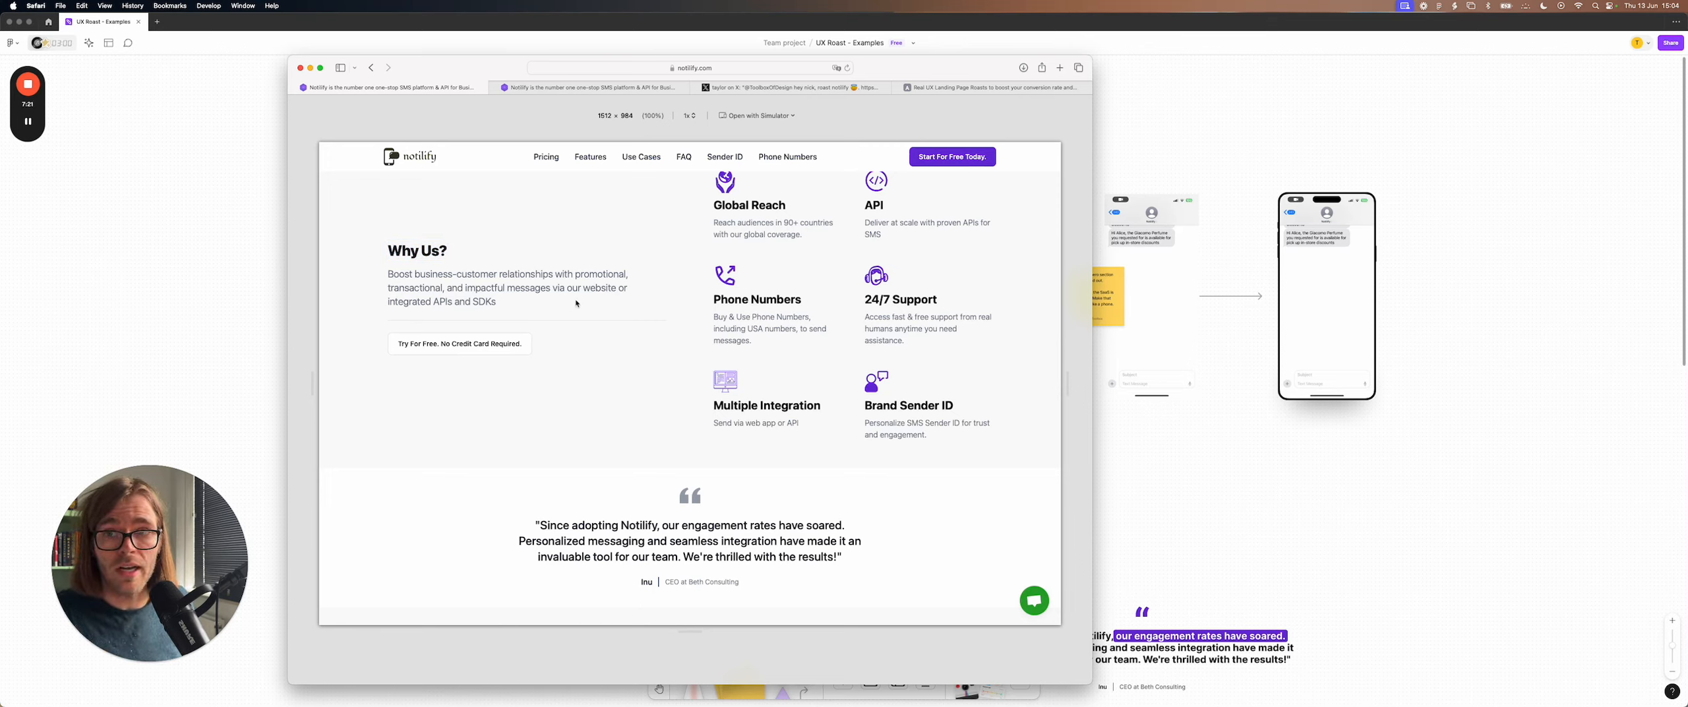
Step: Go to the Use Cases section and compare it with the other desktop page sections between the hero and "Why Us?"
scroll(600, 238, "up", 10)
left_click(641, 157)
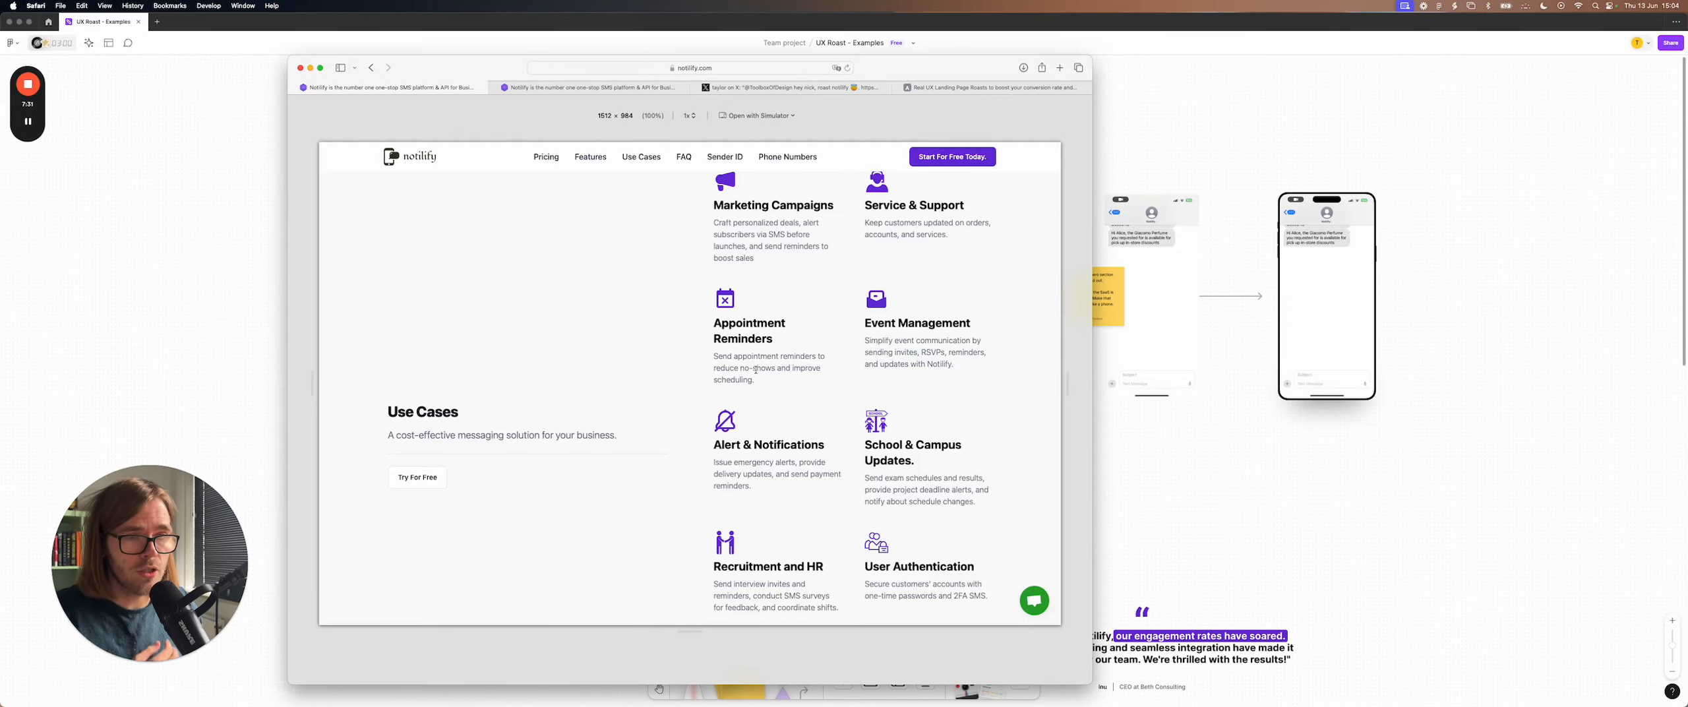
scroll(758, 422, "up", 10)
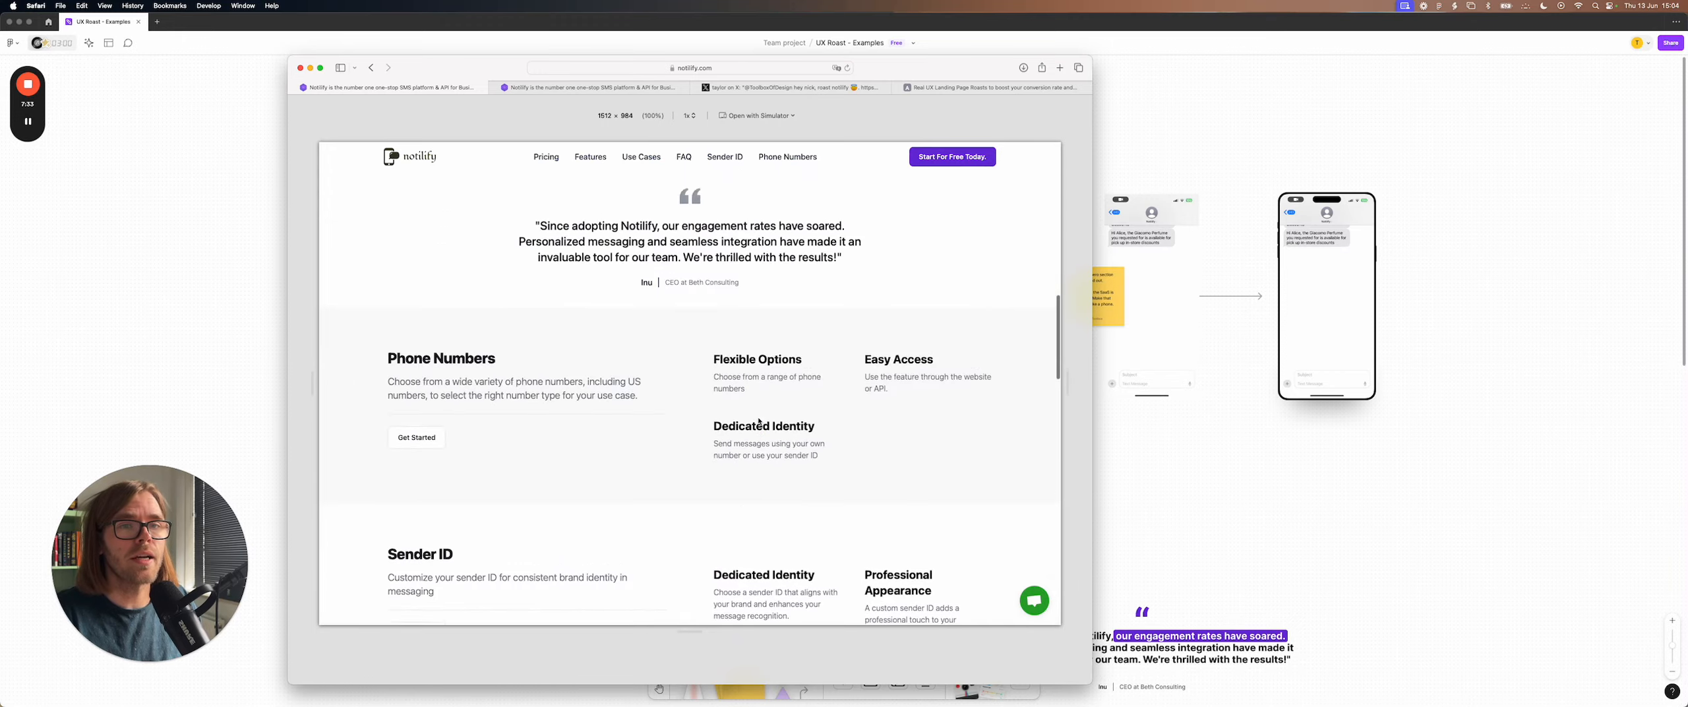
scroll(759, 422, "down", 15)
scroll(758, 422, "up", 20)
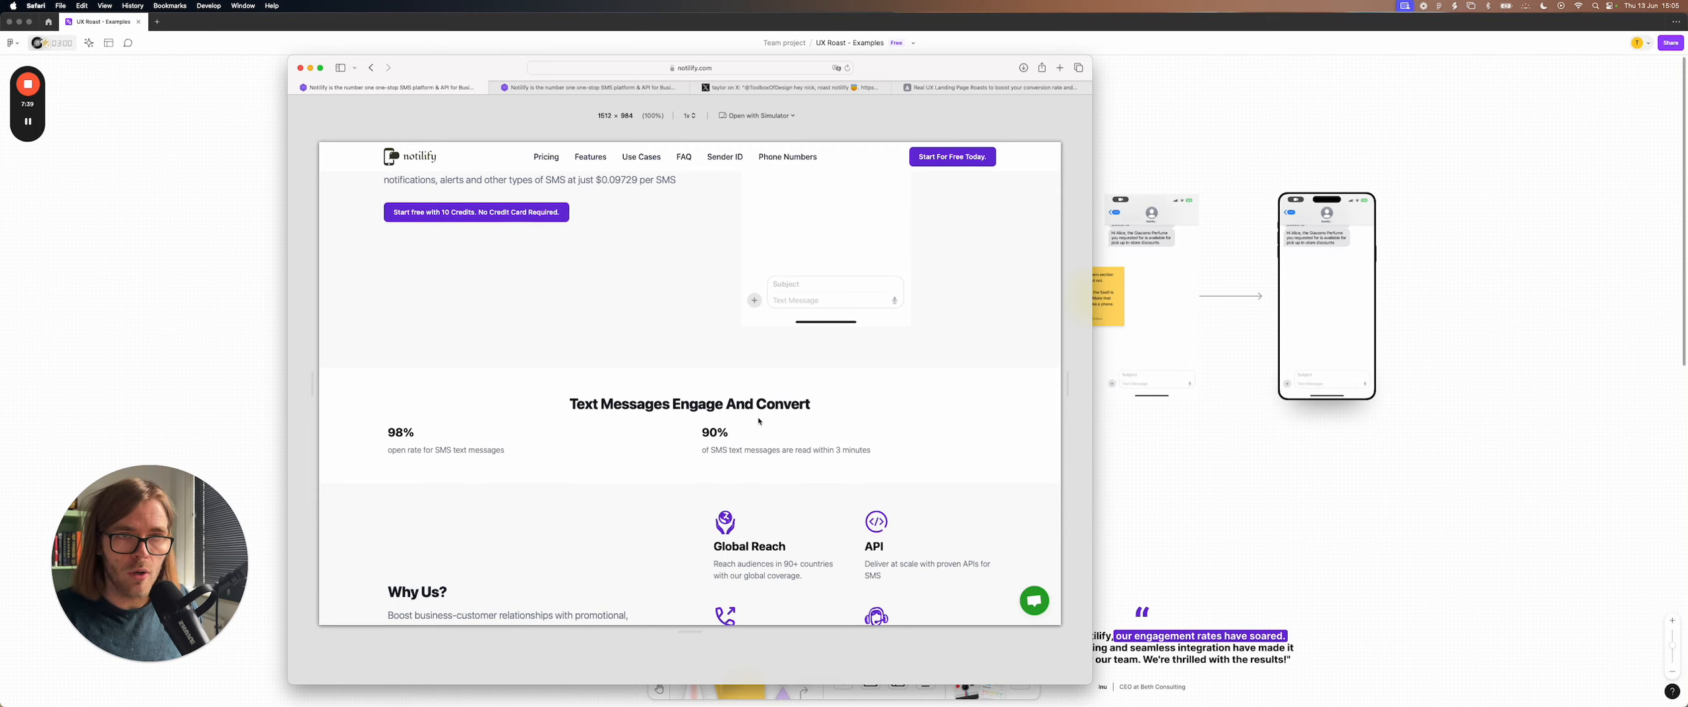
scroll(750, 420, "up", 3)
scroll(750, 419, "down", 10)
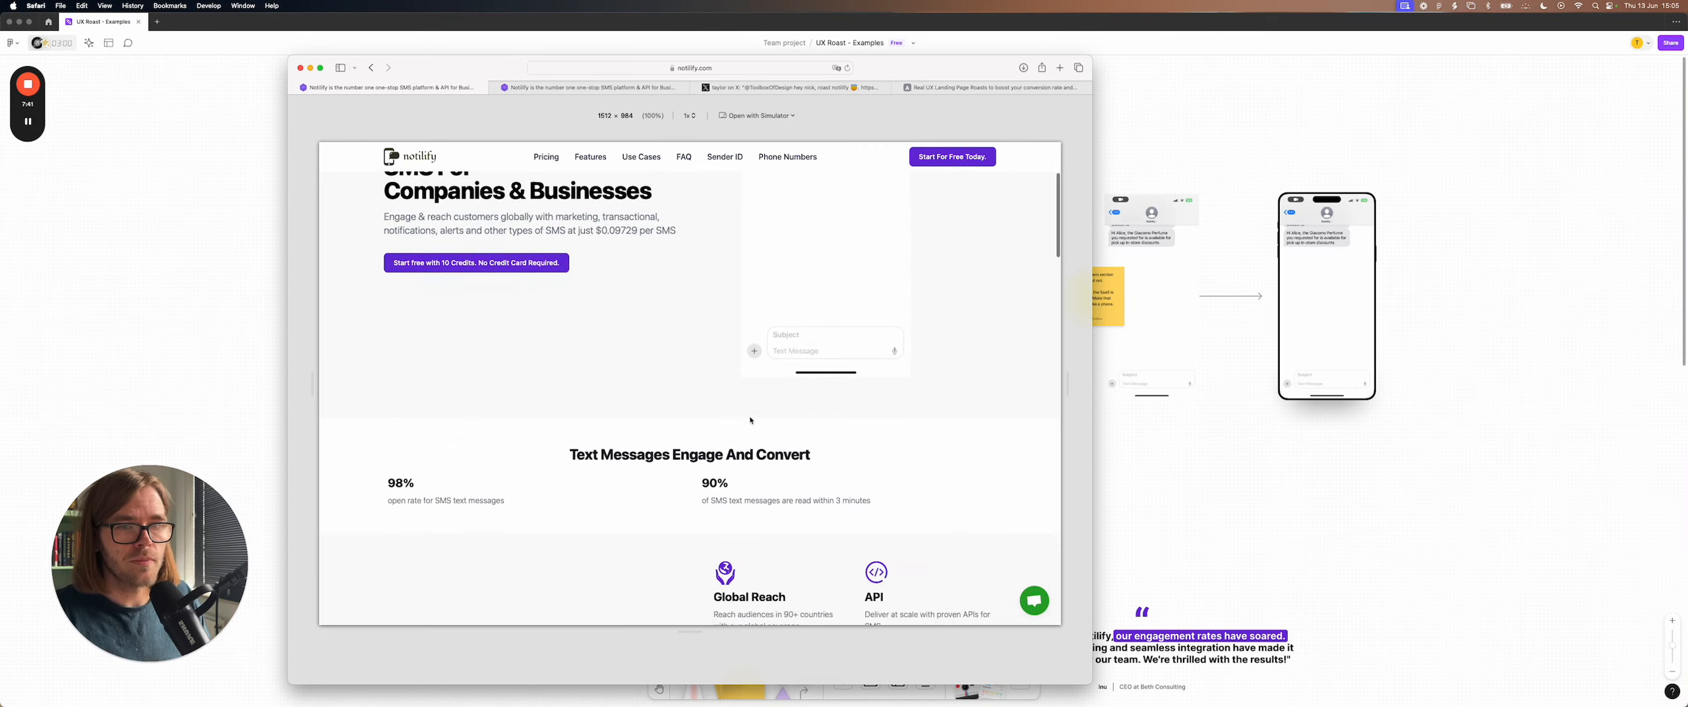
scroll(750, 419, "up", 2)
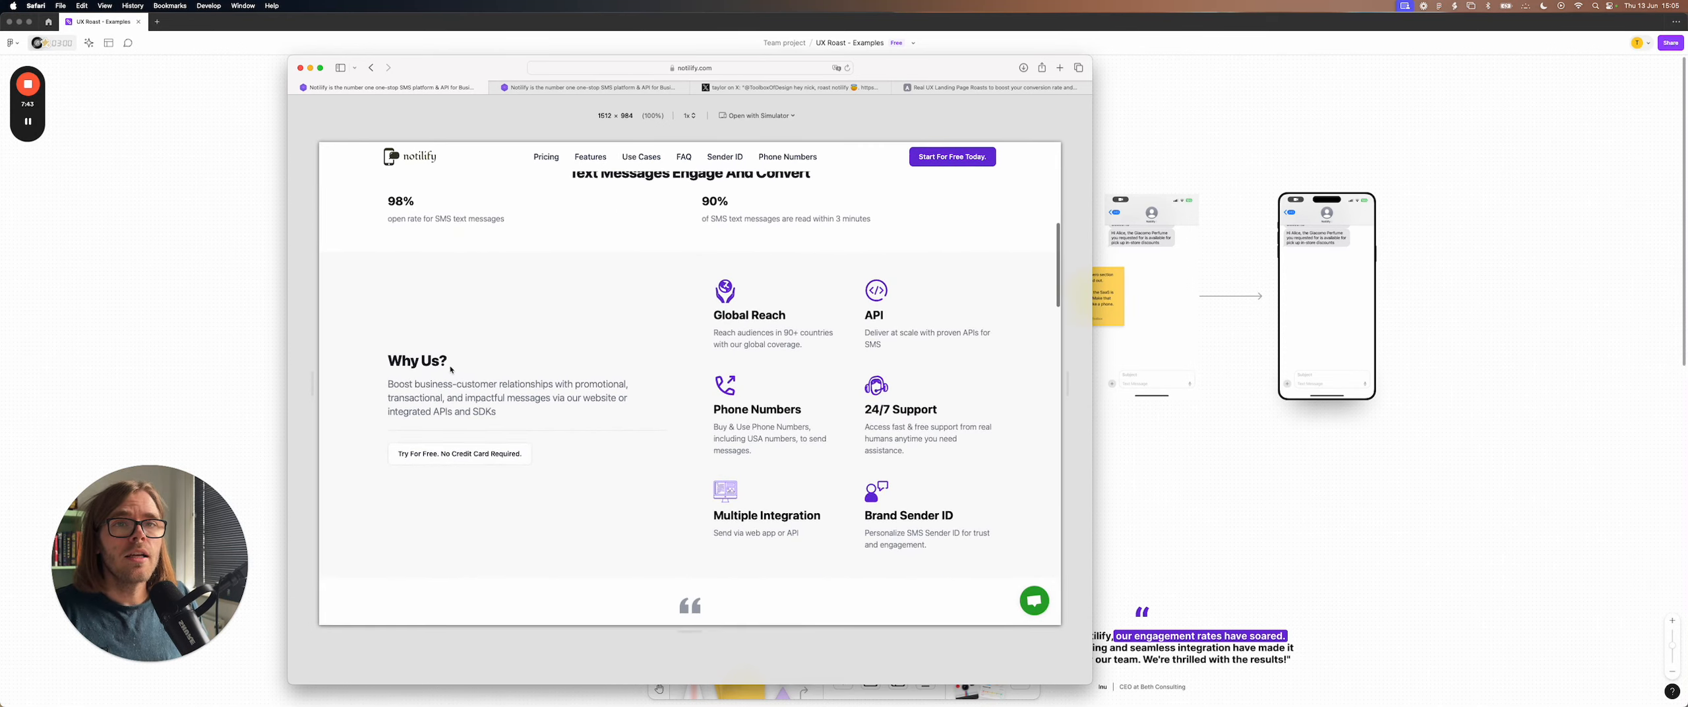
Step: Highlight the "Why Us?" heading and review the feature grid beside it
left_click_drag(387, 361, 455, 364)
left_click(415, 363)
left_click(561, 364)
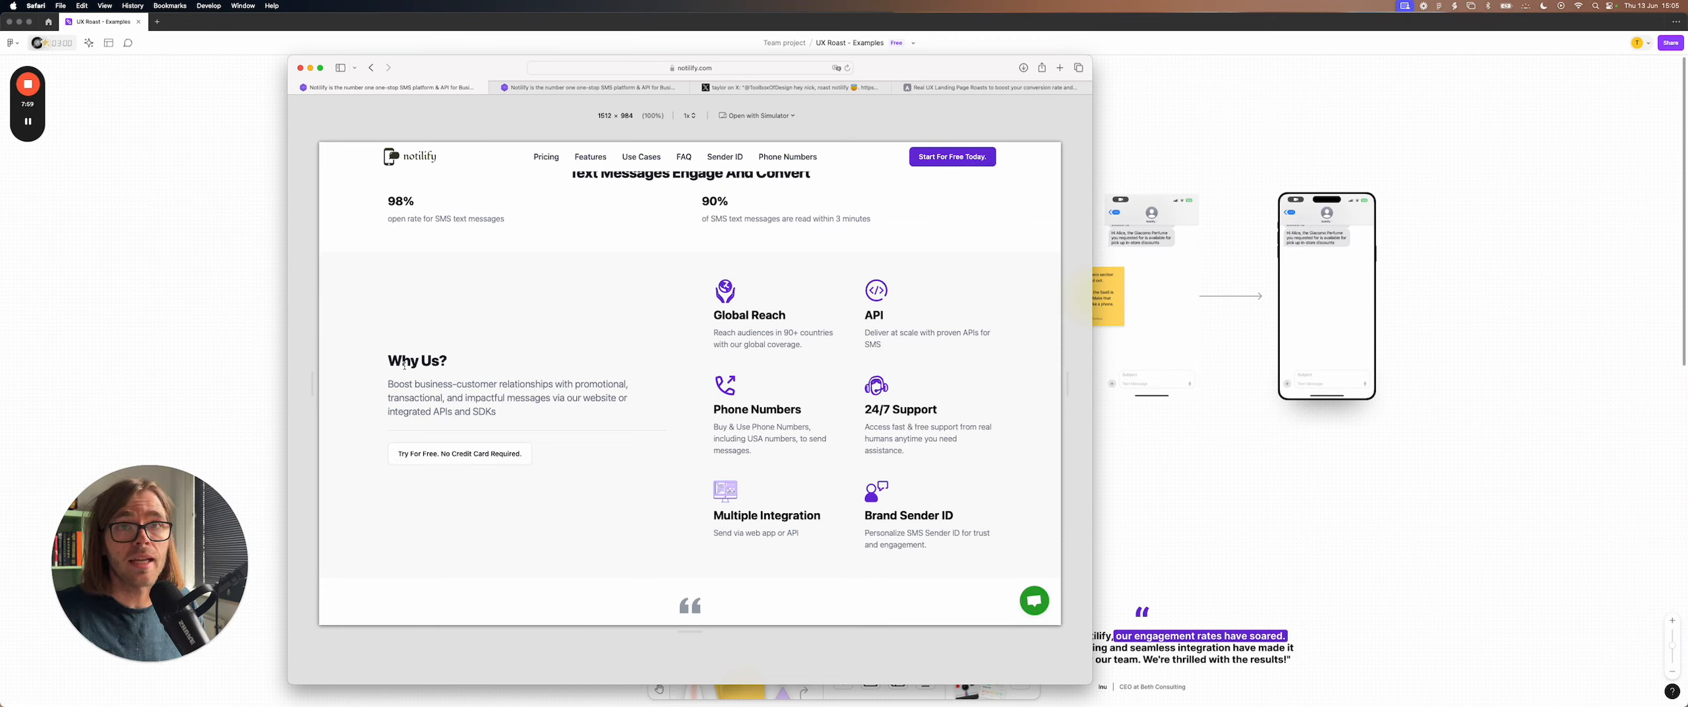
left_click_drag(402, 364, 531, 366)
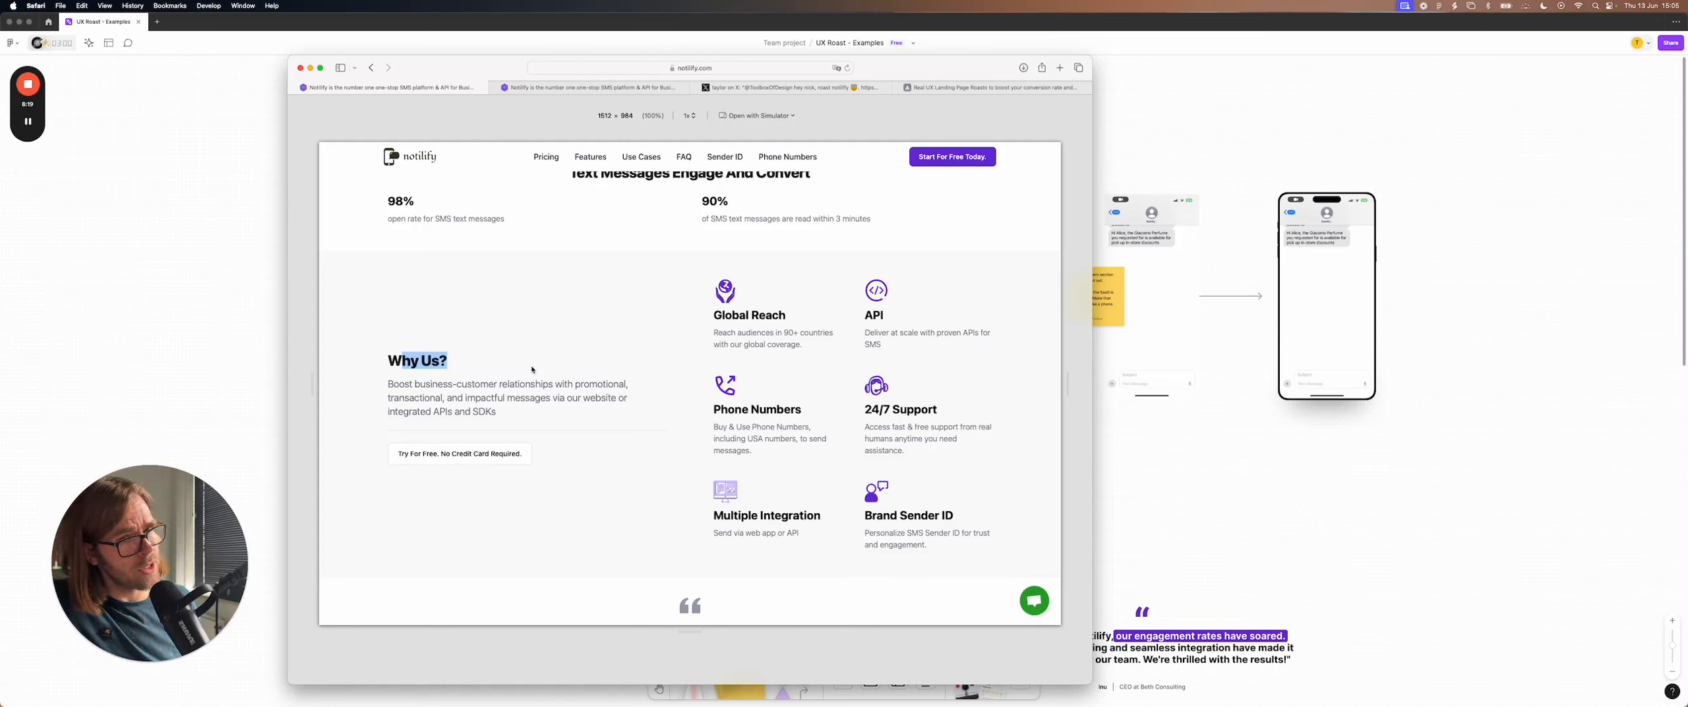
left_click(586, 329)
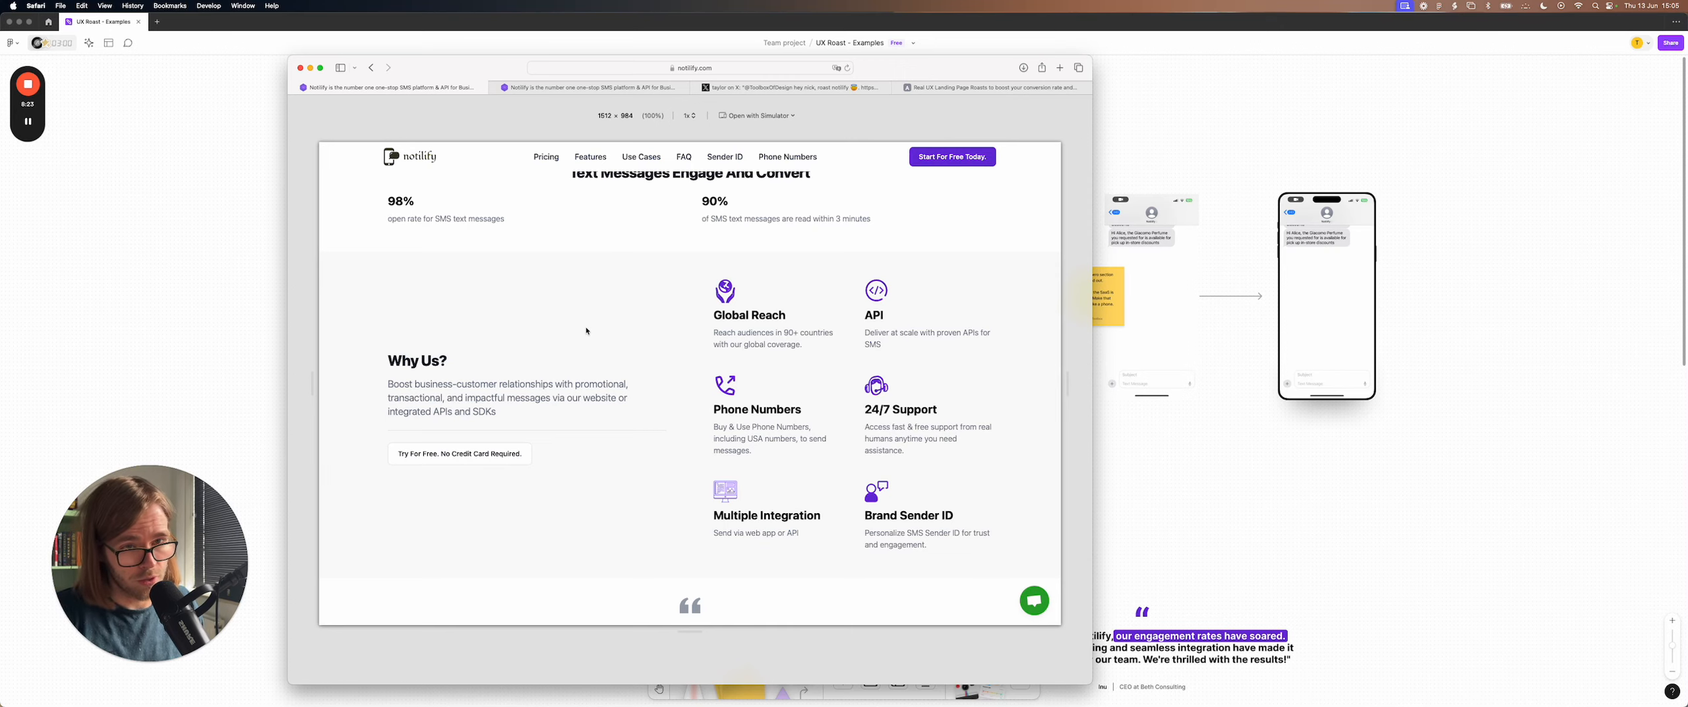
scroll(586, 331, "down", 1)
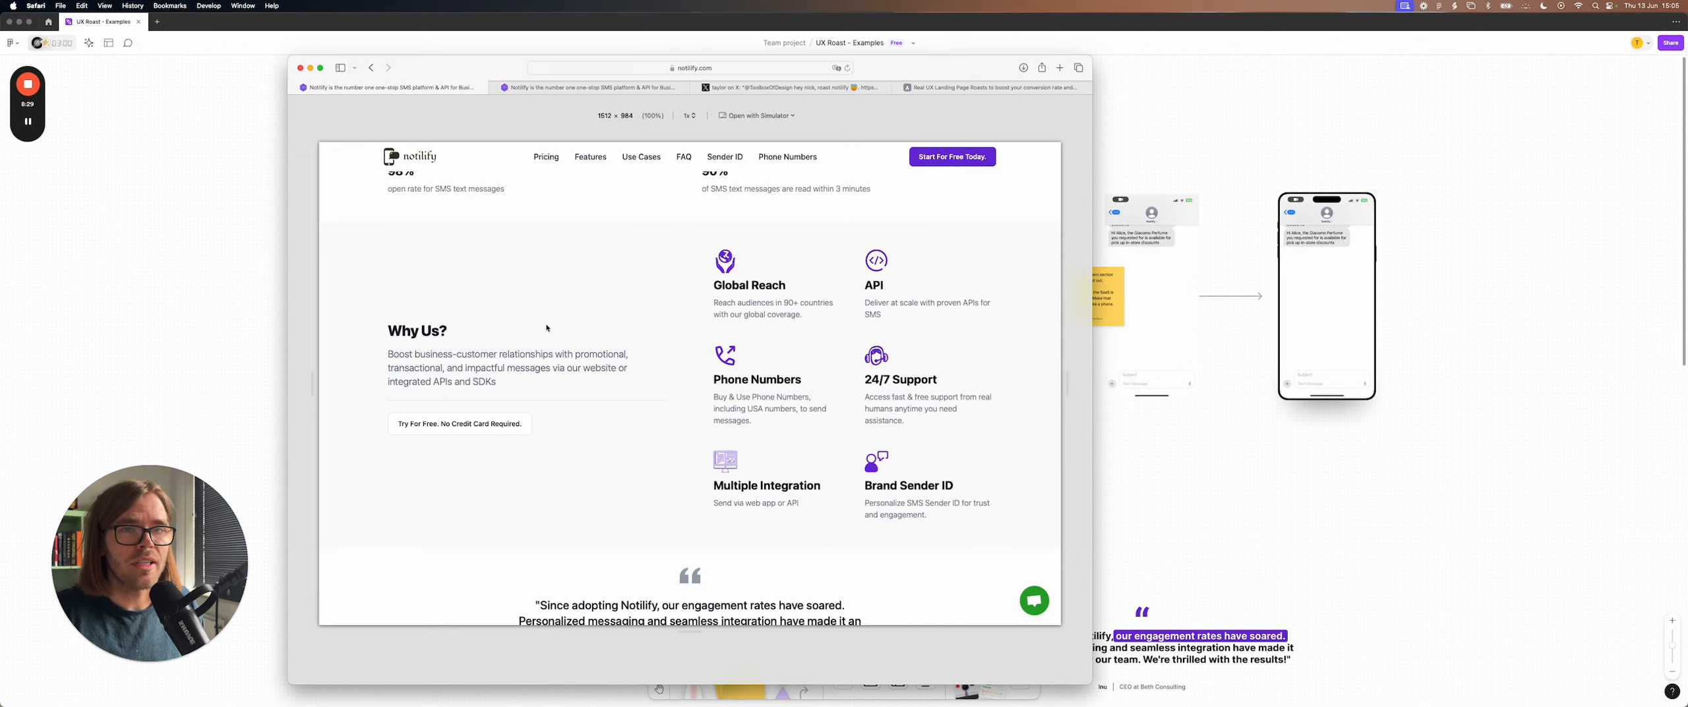
Step: Highlight the "Why Us?" text block and the six-item feature grid beside it, clearing each selection
scroll(591, 304, "down", 1)
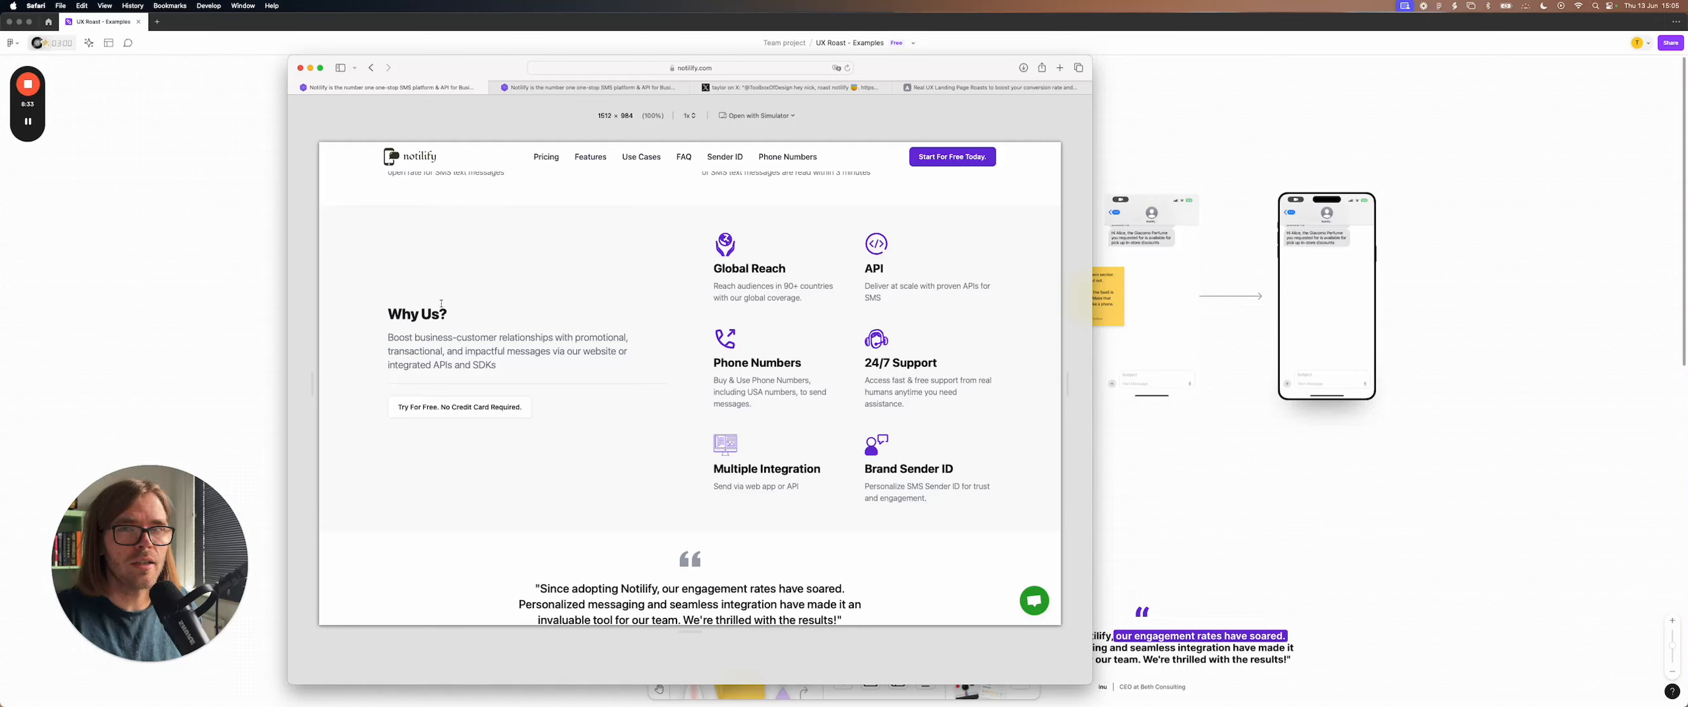
left_click_drag(441, 304, 630, 441)
left_click(629, 440)
left_click_drag(712, 235, 968, 507)
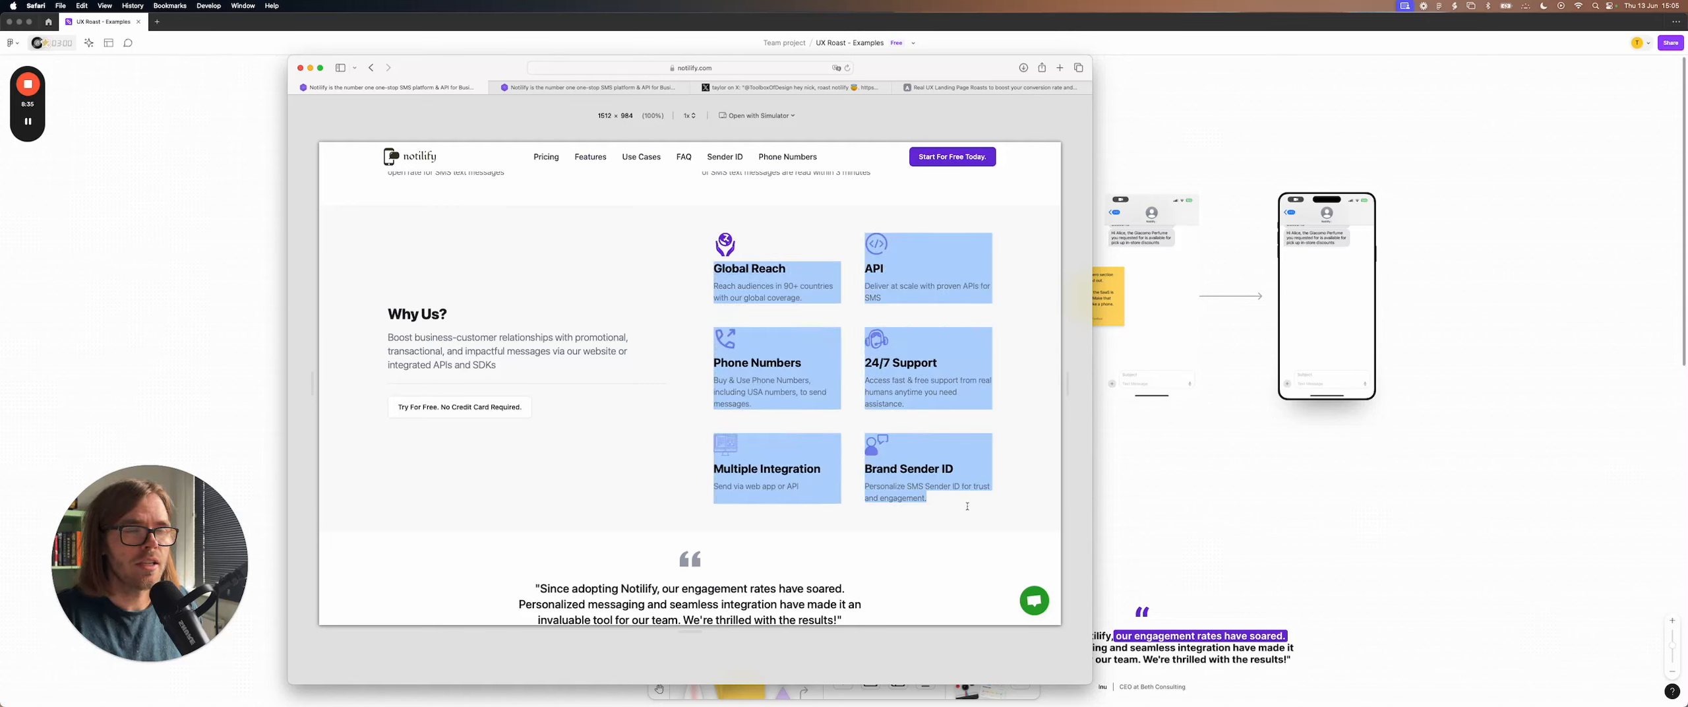
left_click(968, 510)
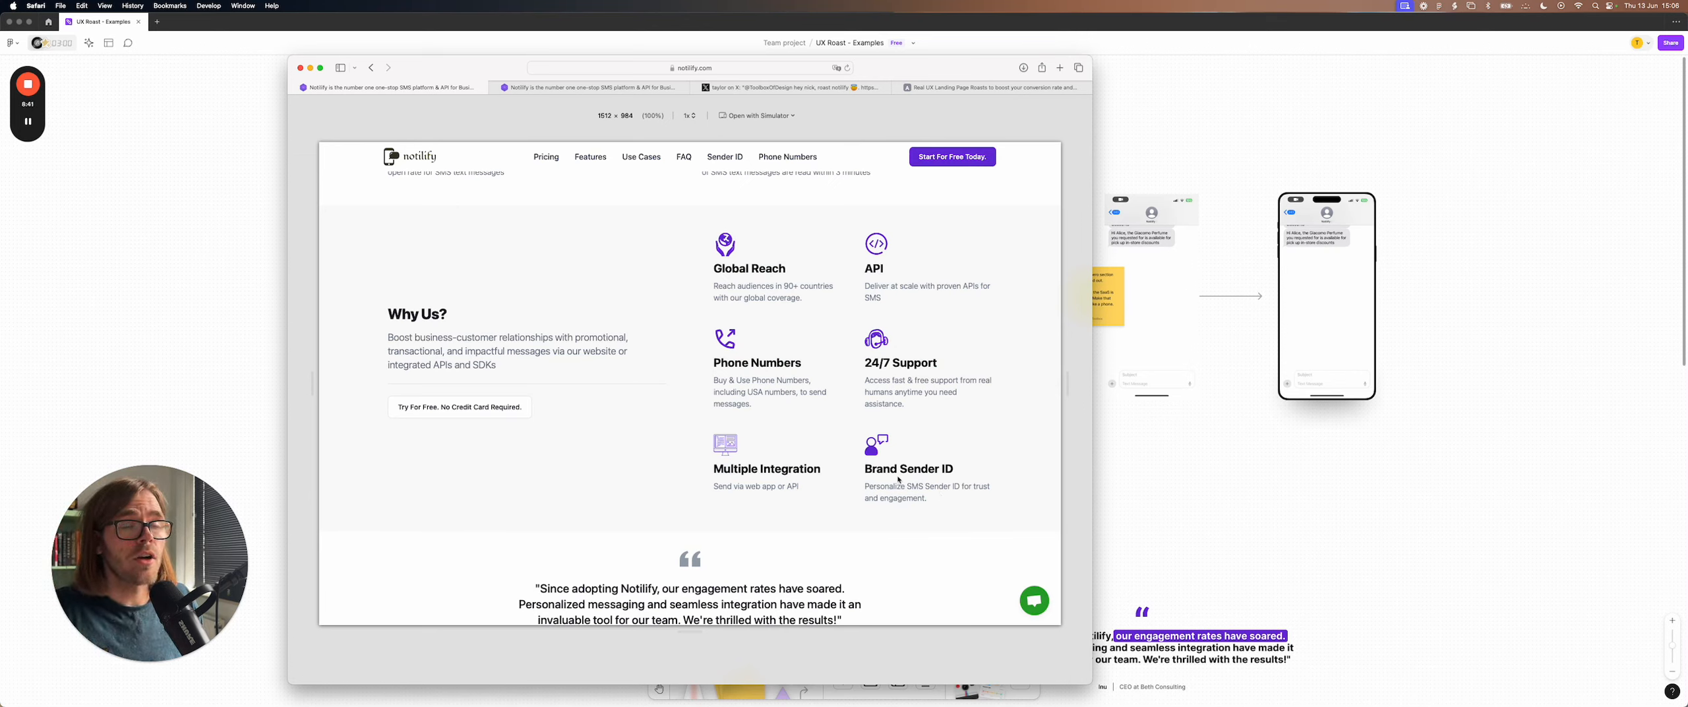
Step: Highlight the "Why Us?" heading and description and compare their layout with the statistics section above
scroll(882, 454, "up", 3)
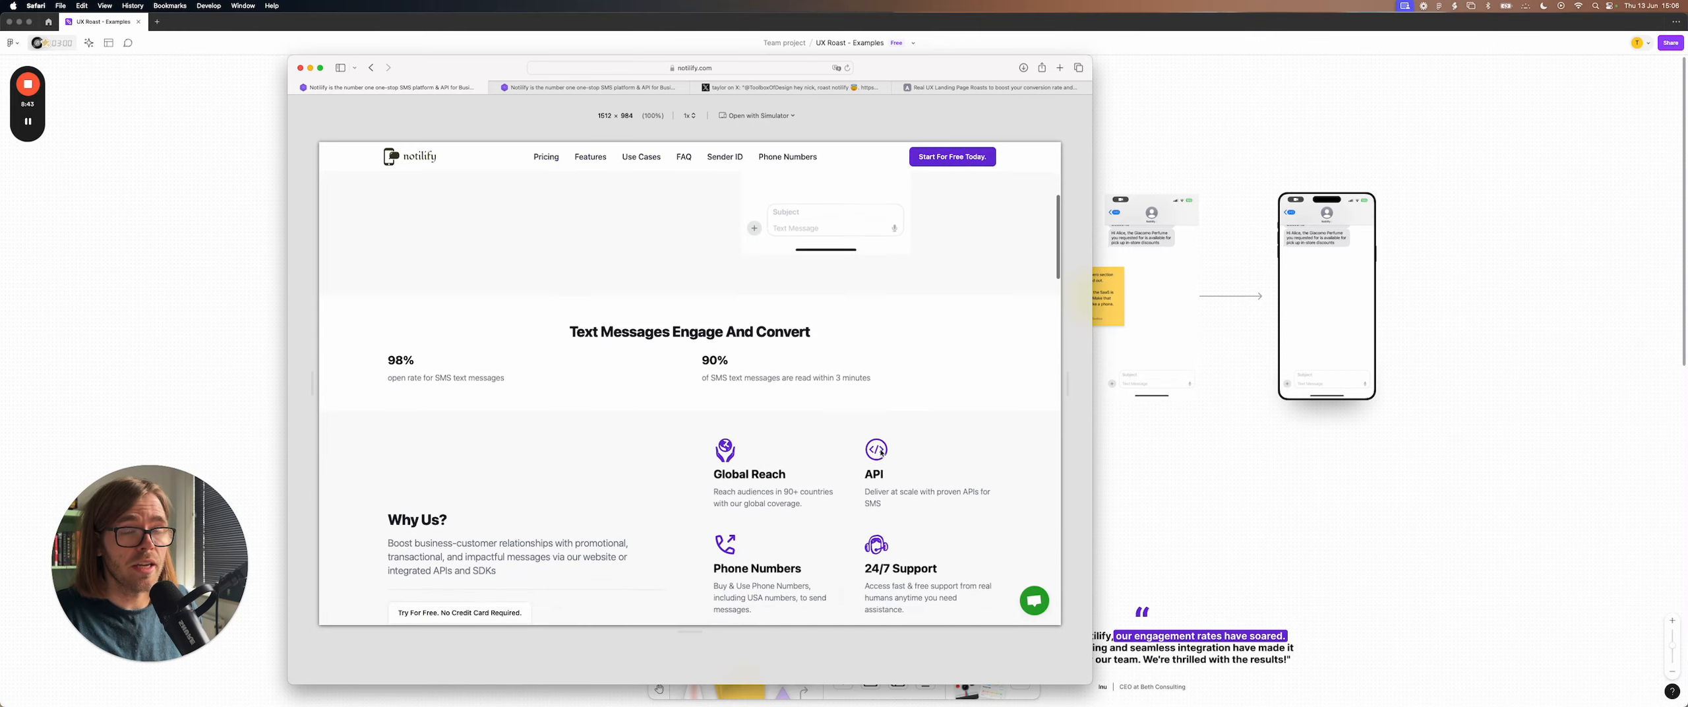
left_click_drag(389, 403, 546, 471)
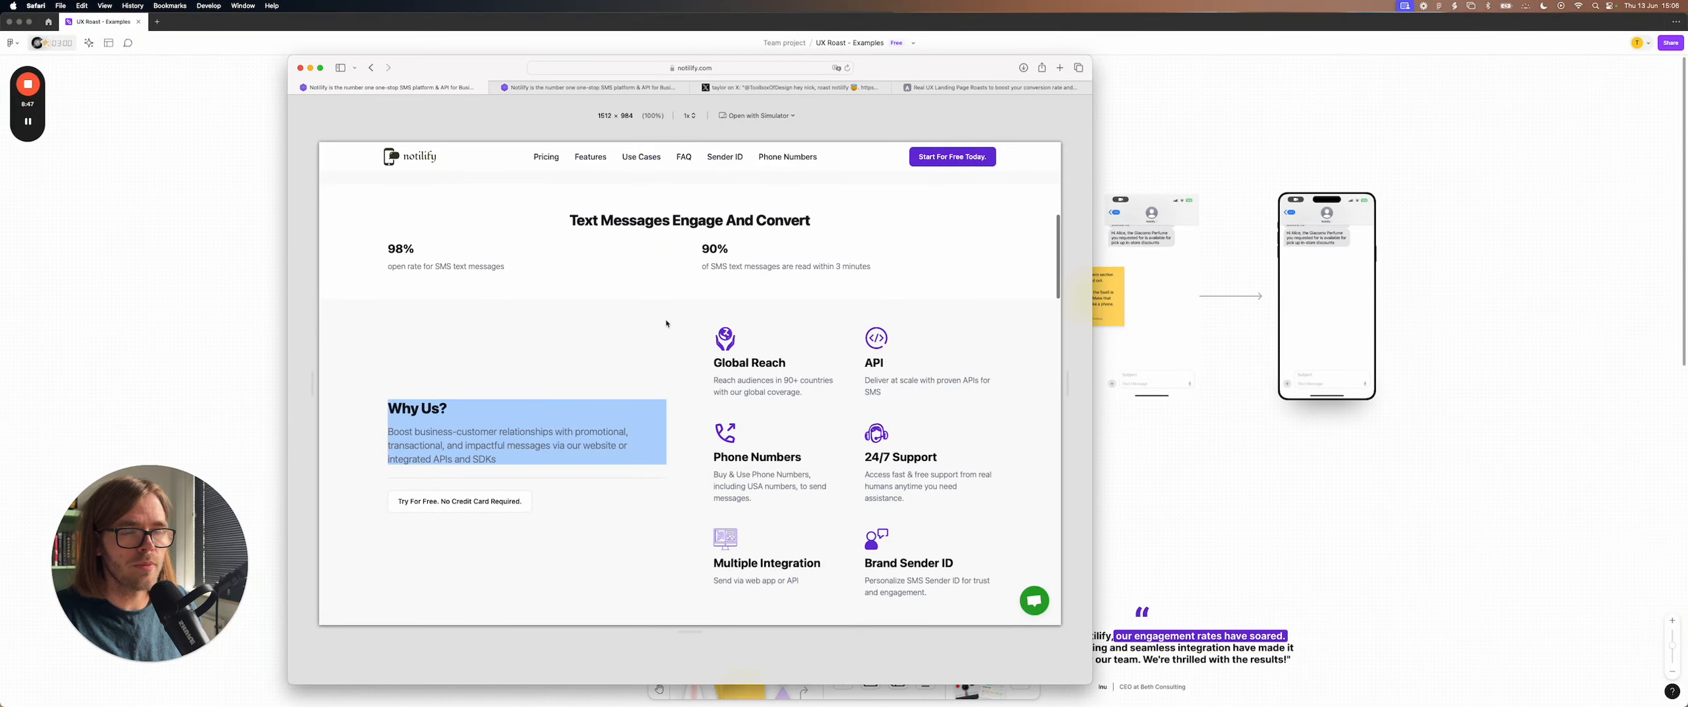
left_click(627, 348)
scroll(728, 355, "down", 1)
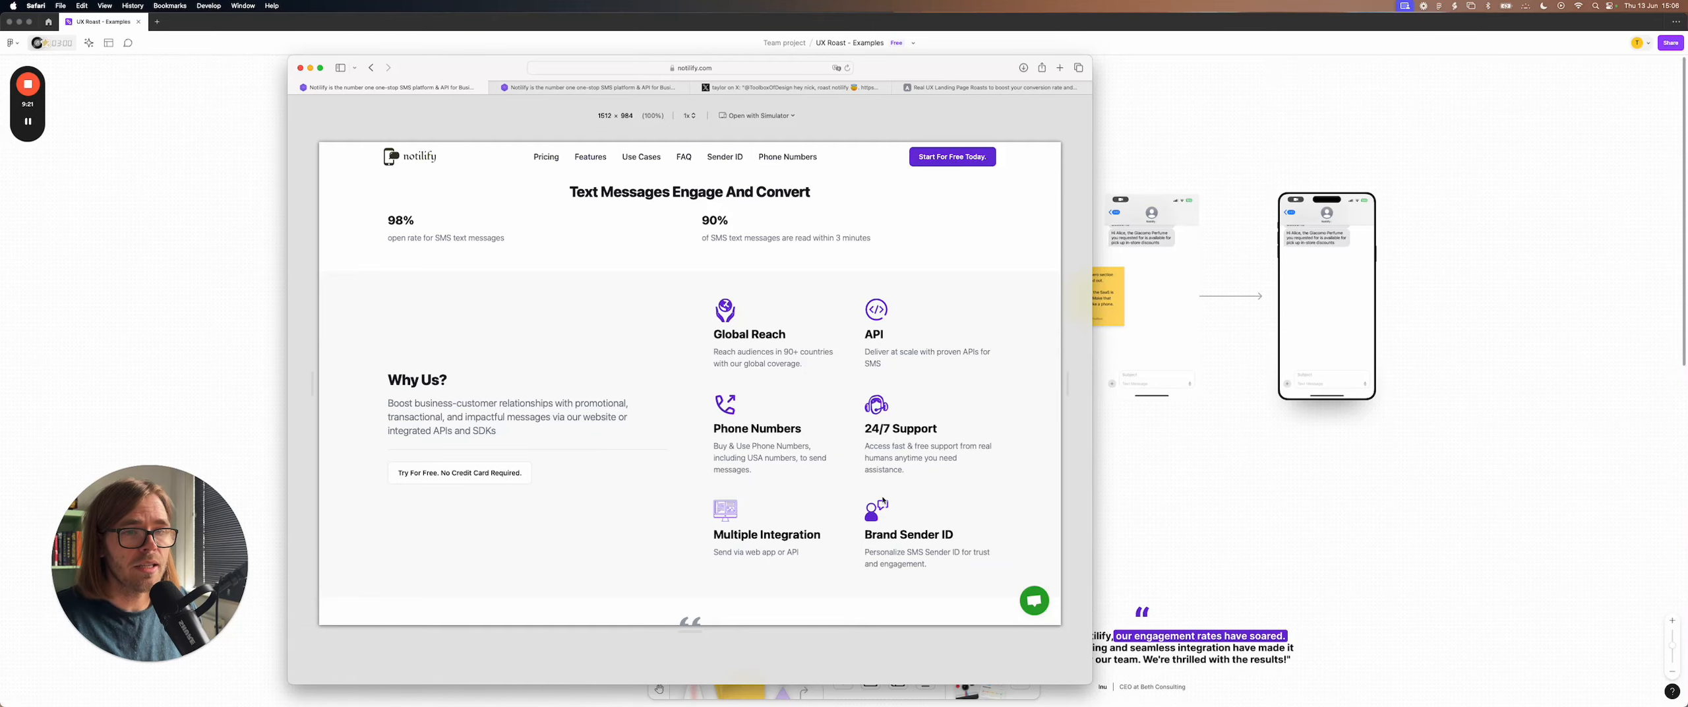
Step: Review the desktop page's section layouts from the hero through Phone Numbers, Sender ID and Use Cases to the FAQ
scroll(883, 500, "down", 3)
scroll(883, 500, "up", 10)
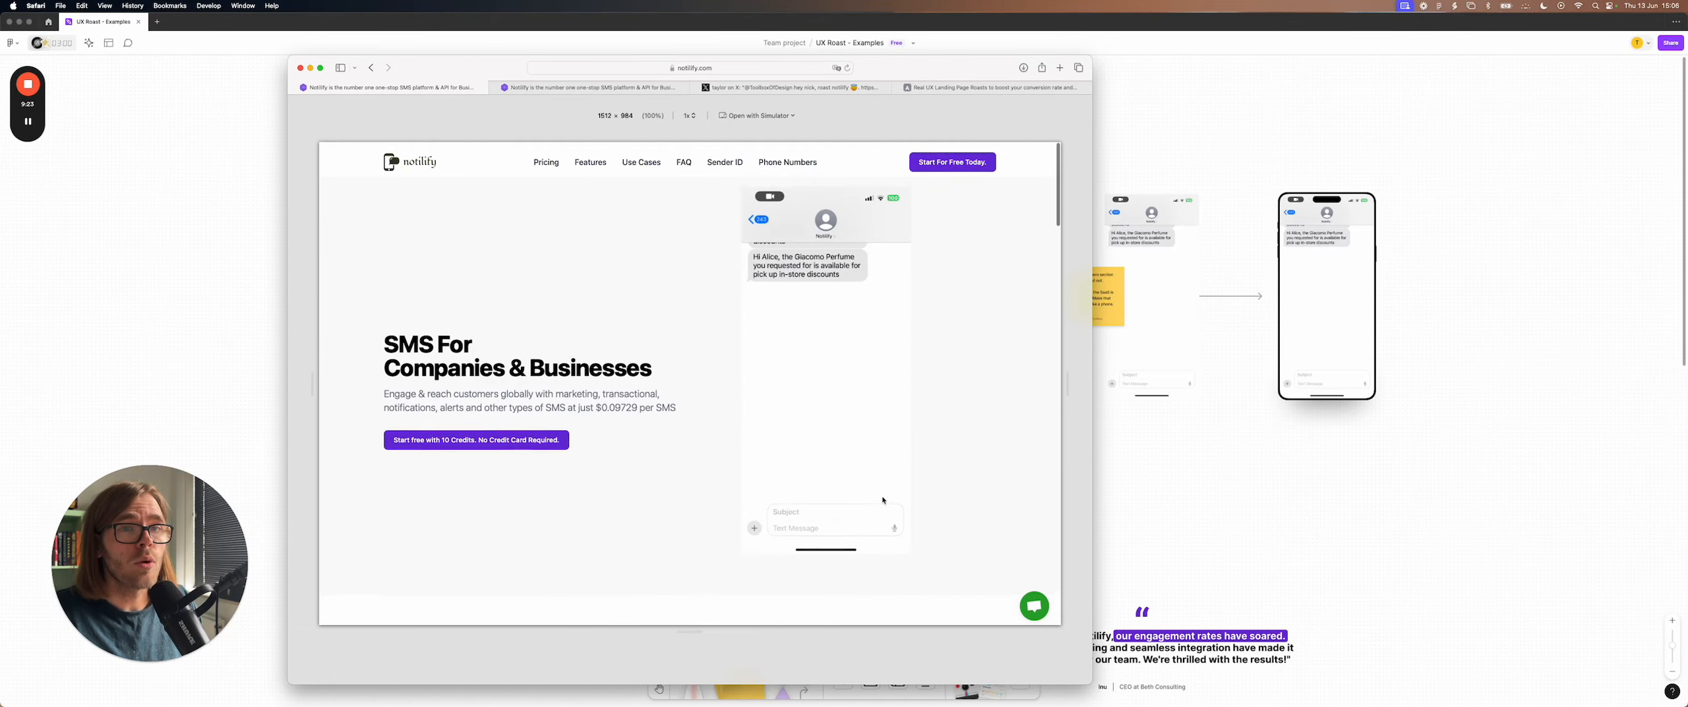
scroll(883, 500, "down", 1)
scroll(861, 455, "down", 10)
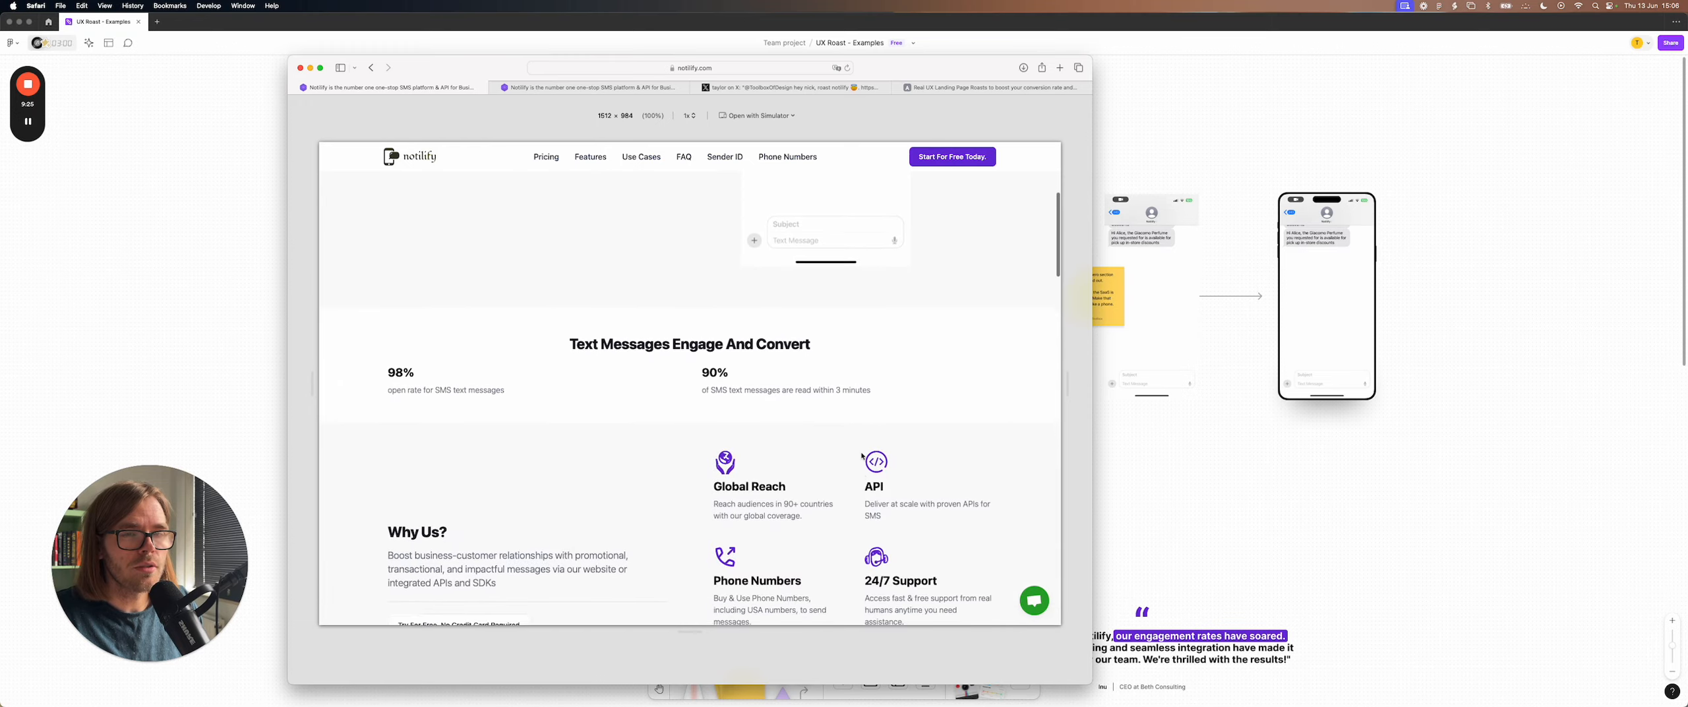
scroll(862, 455, "down", 10)
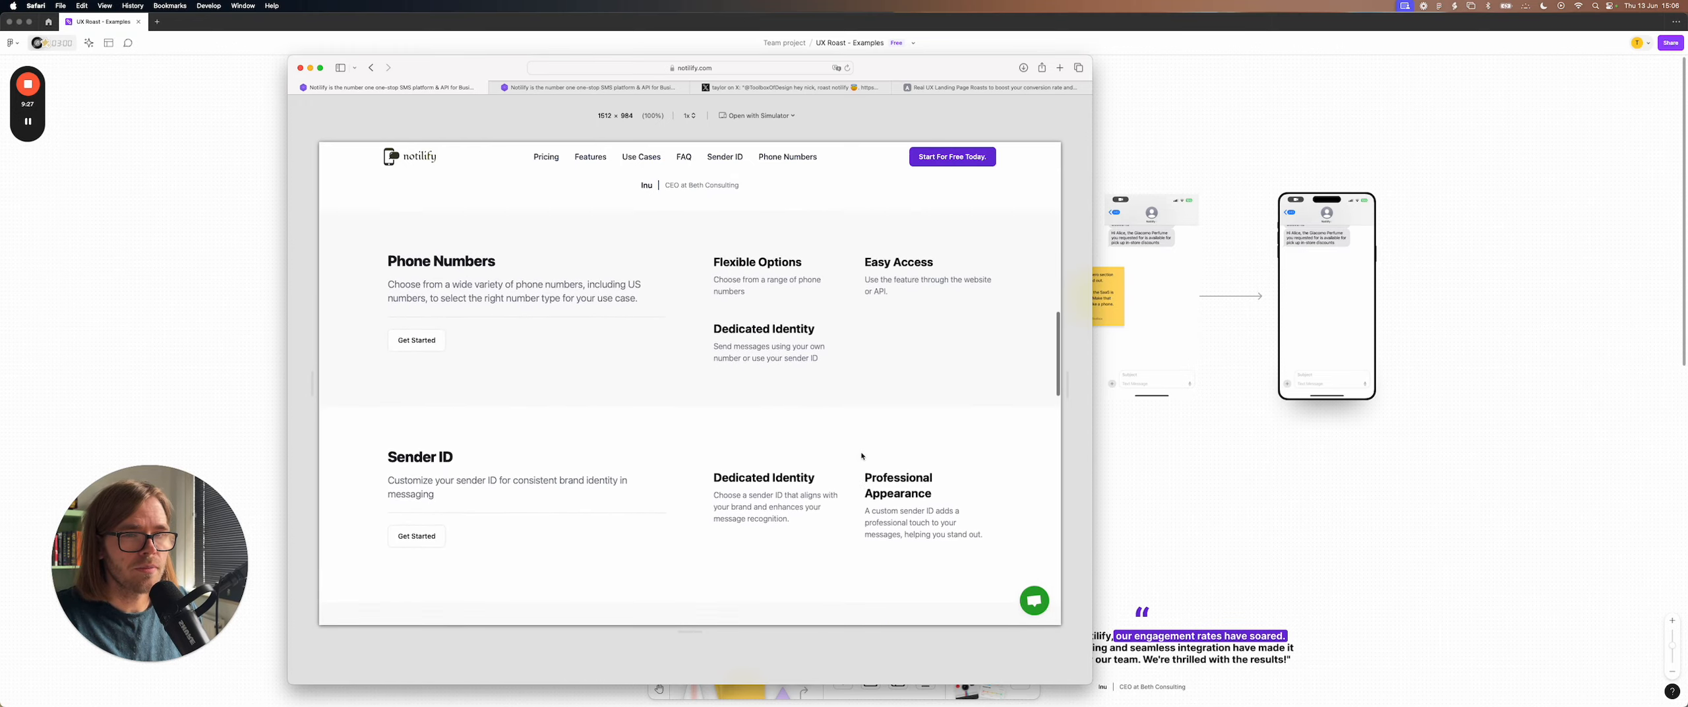
scroll(861, 455, "down", 10)
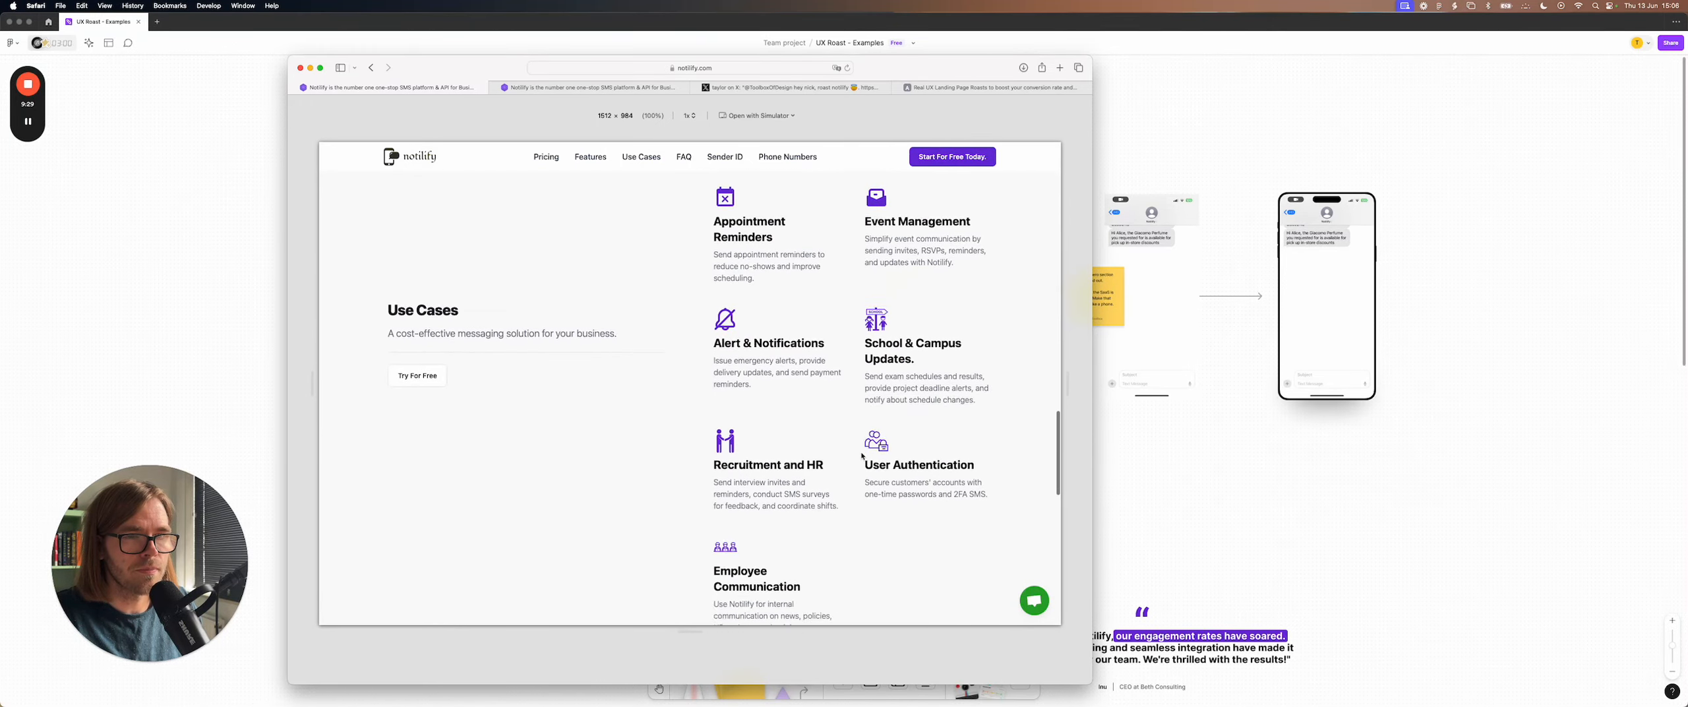
scroll(862, 455, "down", 1)
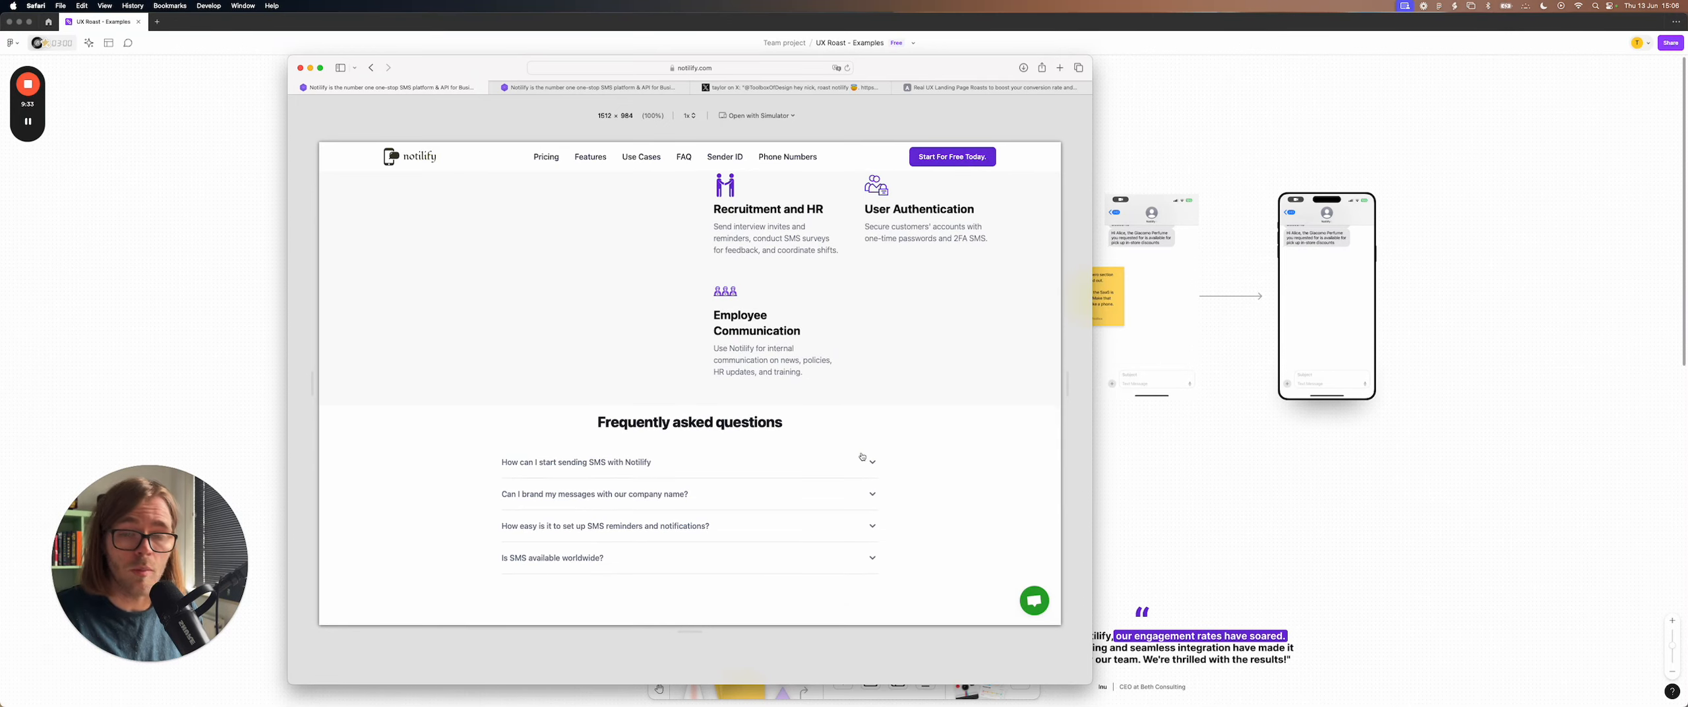
Step: Compare the layouts of the Use Cases, Sender ID and Phone Numbers sections and return to the "Why Us?" section
scroll(861, 455, "up", 4)
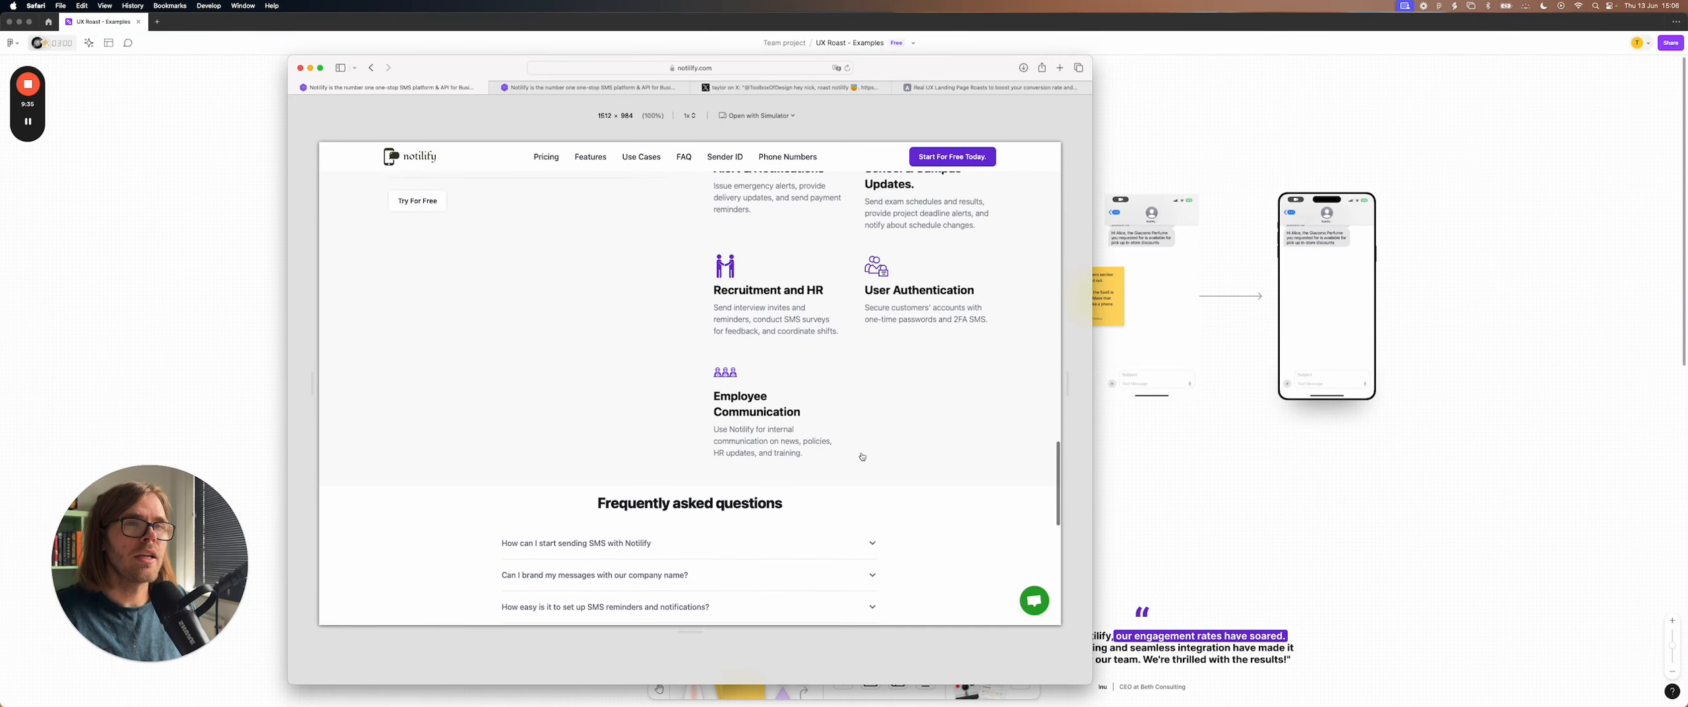
scroll(861, 455, "up", 20)
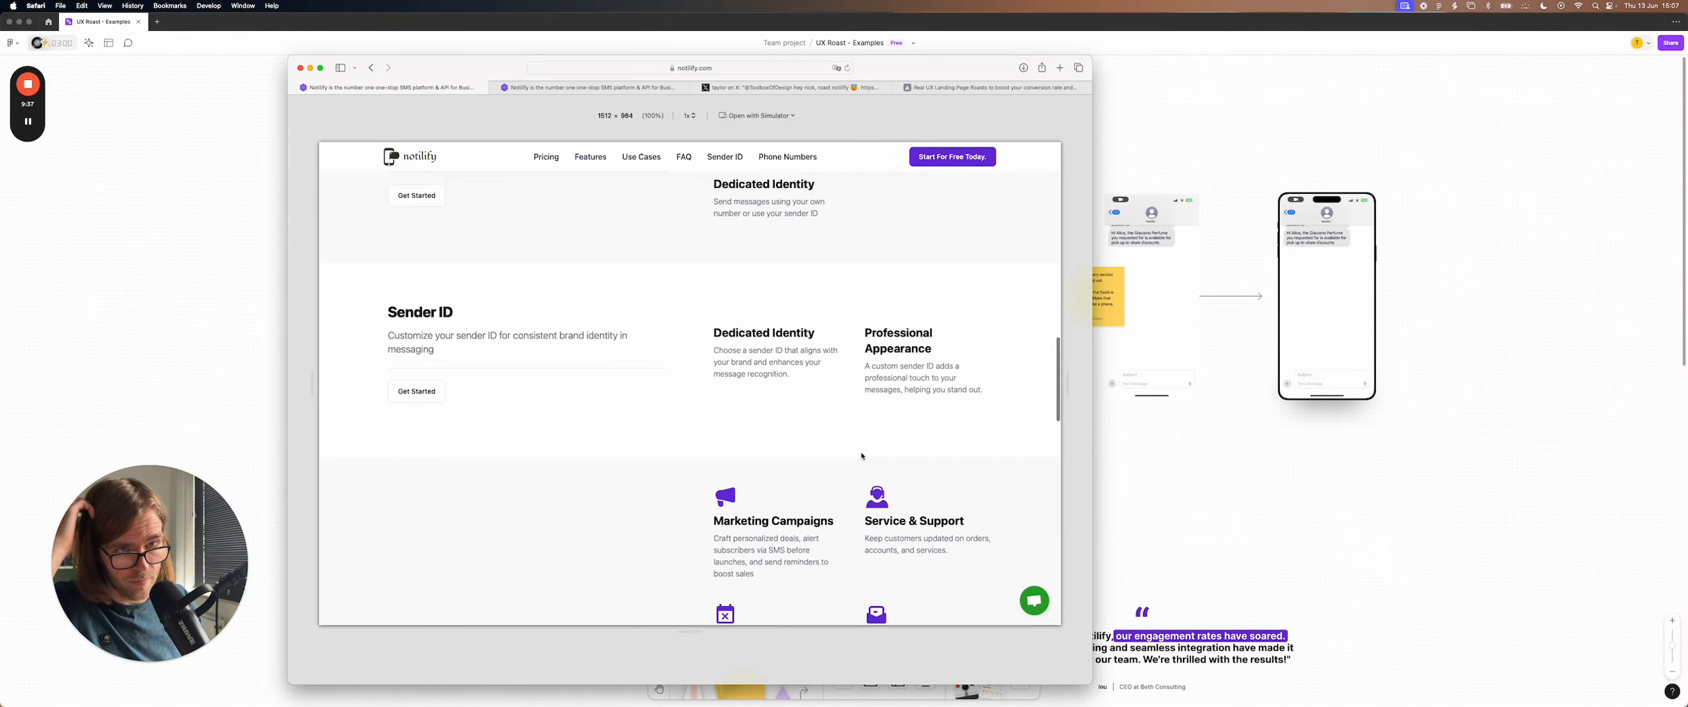
scroll(583, 460, "down", 8)
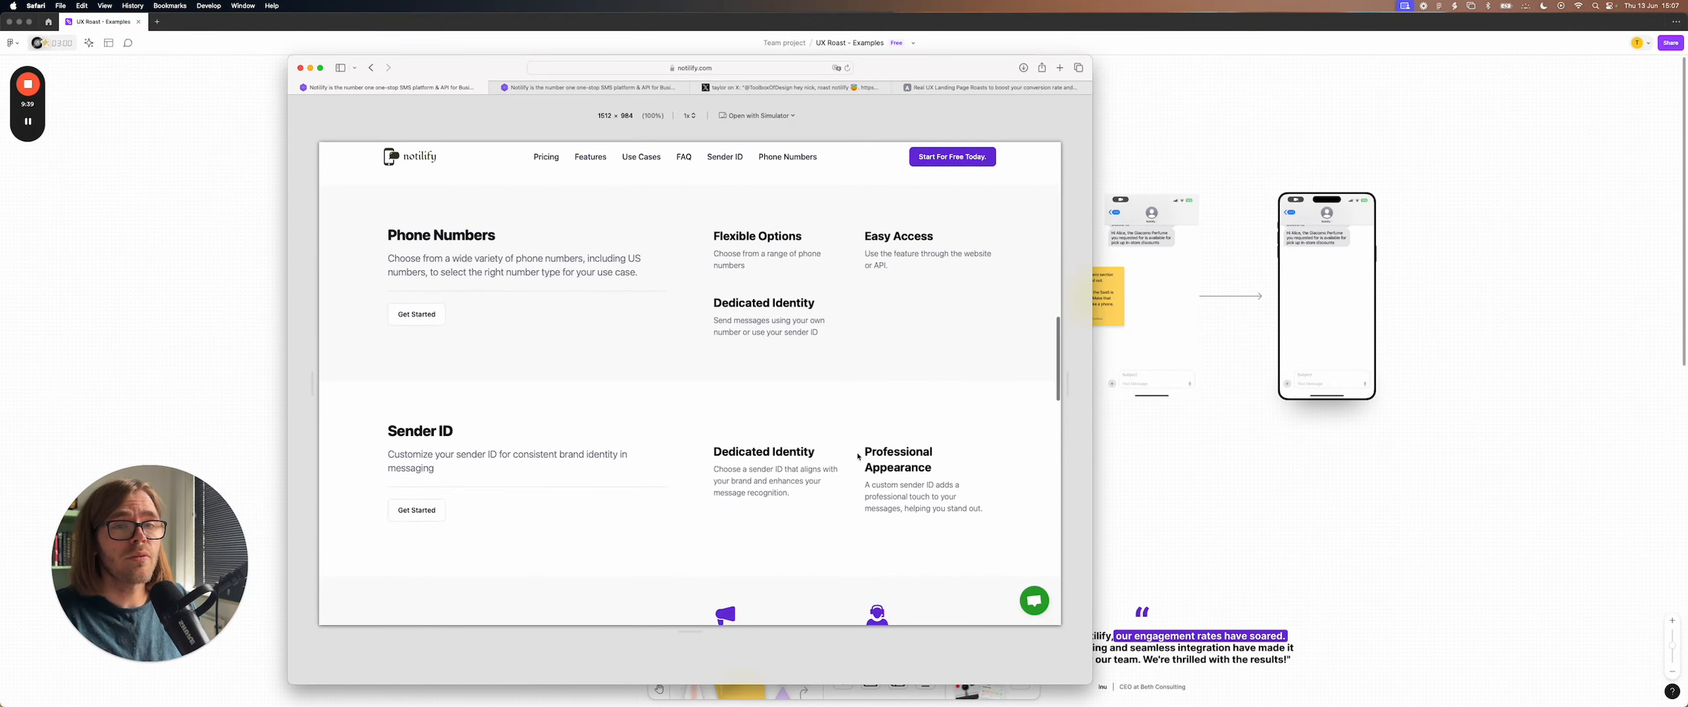
scroll(584, 460, "up", 4)
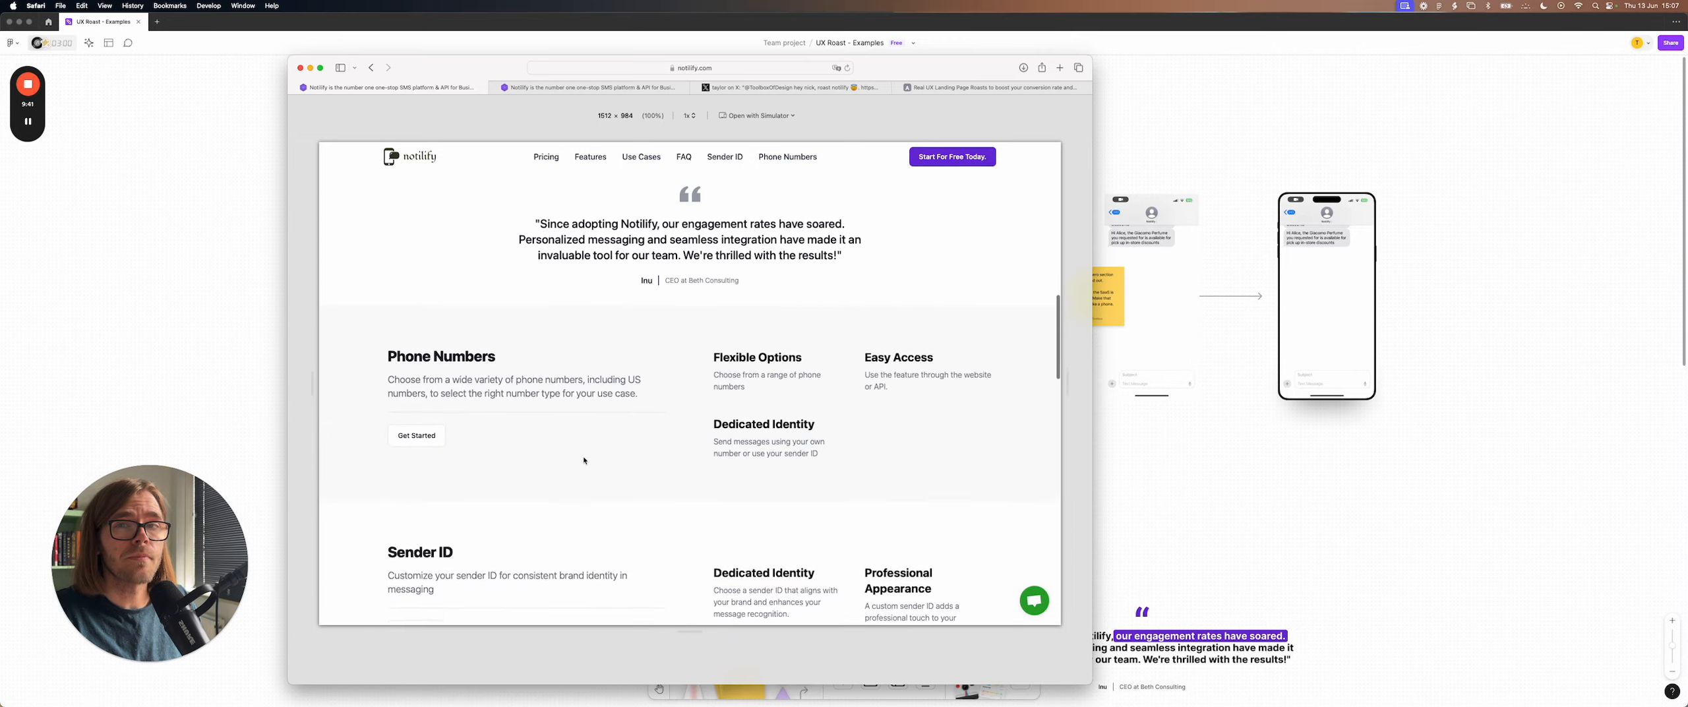
scroll(583, 460, "down", 4)
scroll(584, 460, "down", 3)
scroll(583, 460, "up", 12)
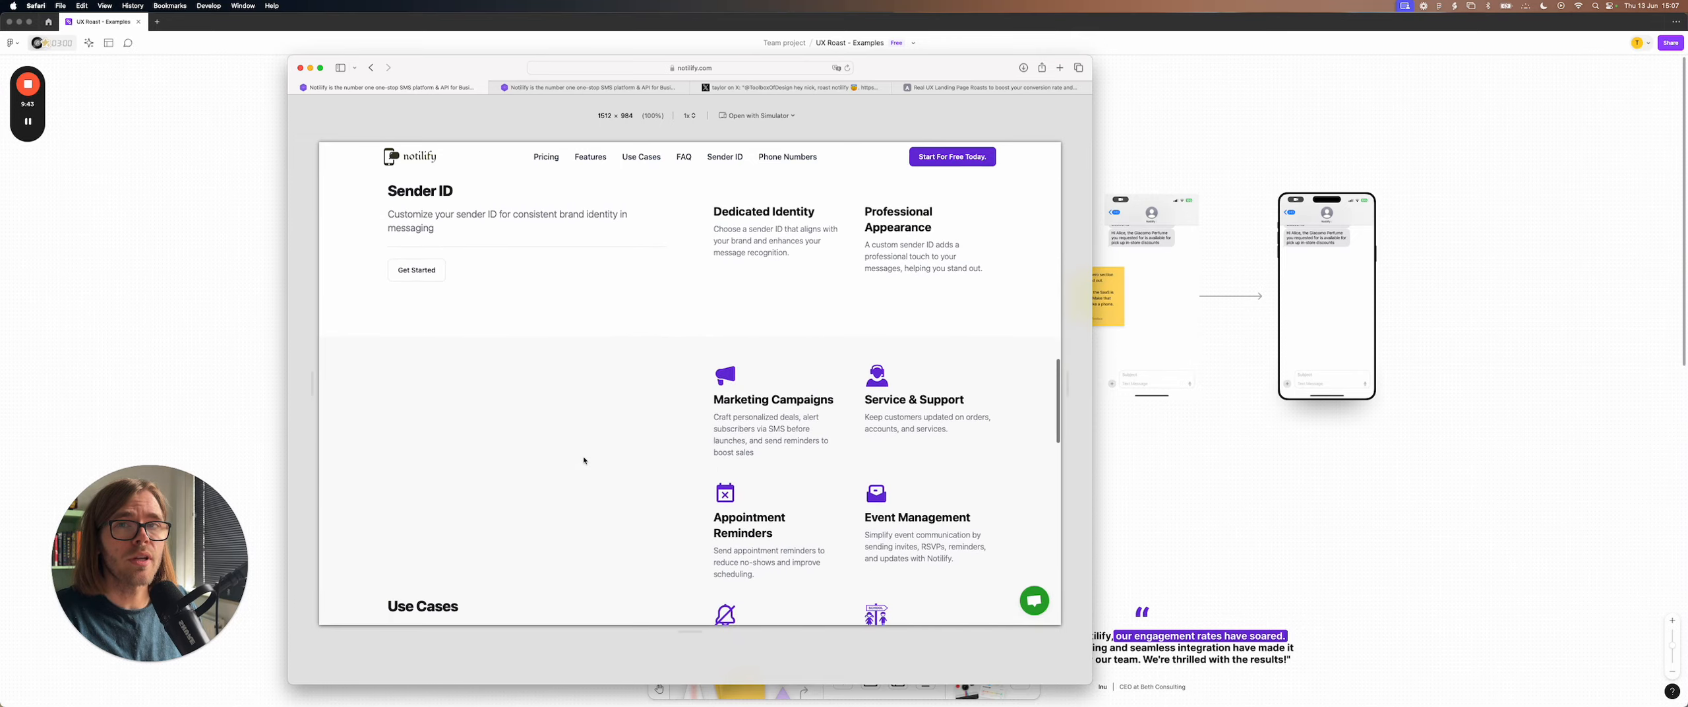
scroll(584, 460, "down", 3)
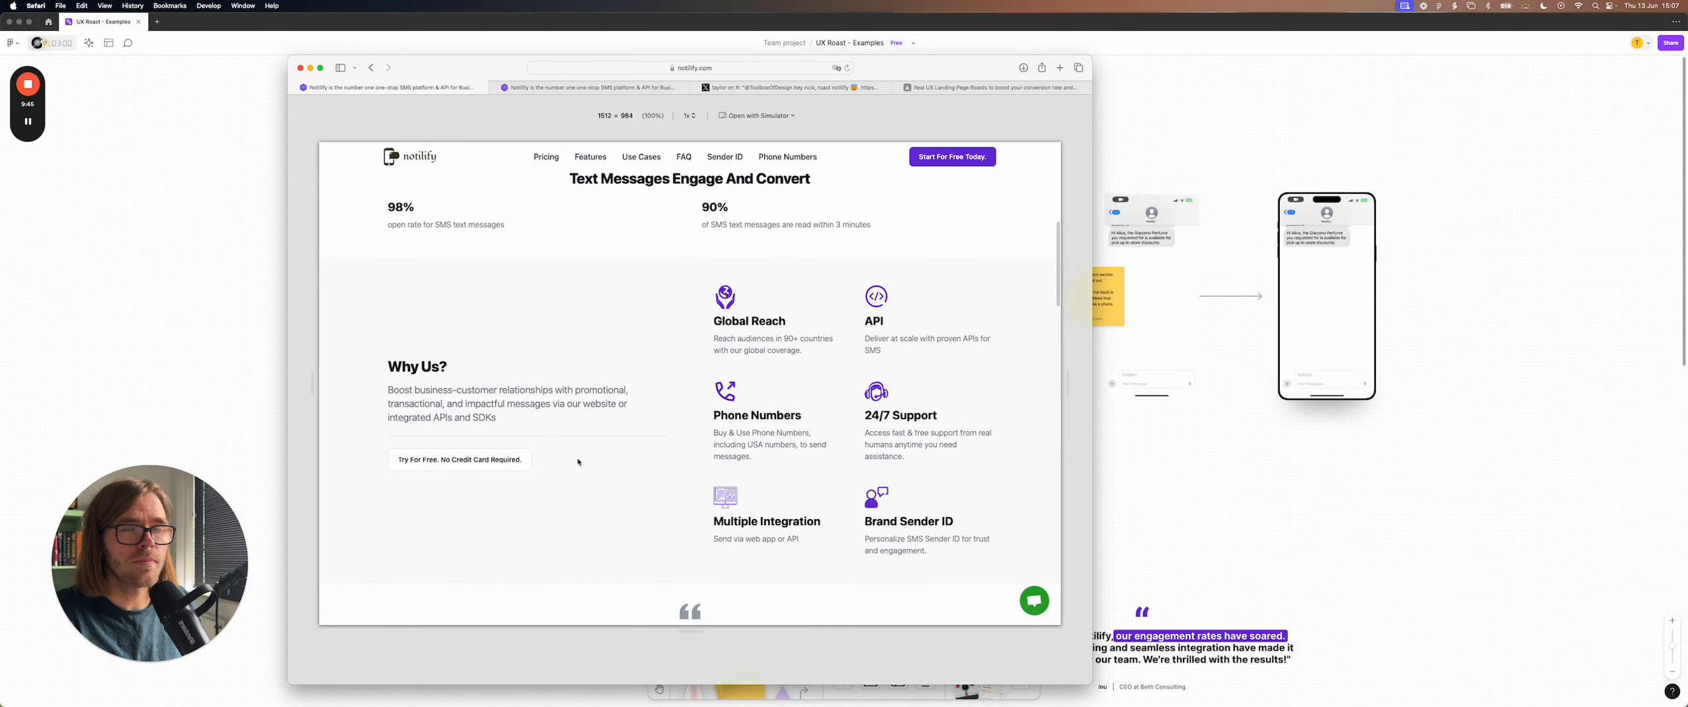
Step: Switch to the UX Roast - Examples board in Figma and bring the Better Spotipo features example into close view
left_click(1393, 488)
scroll(1356, 473, "down", 10)
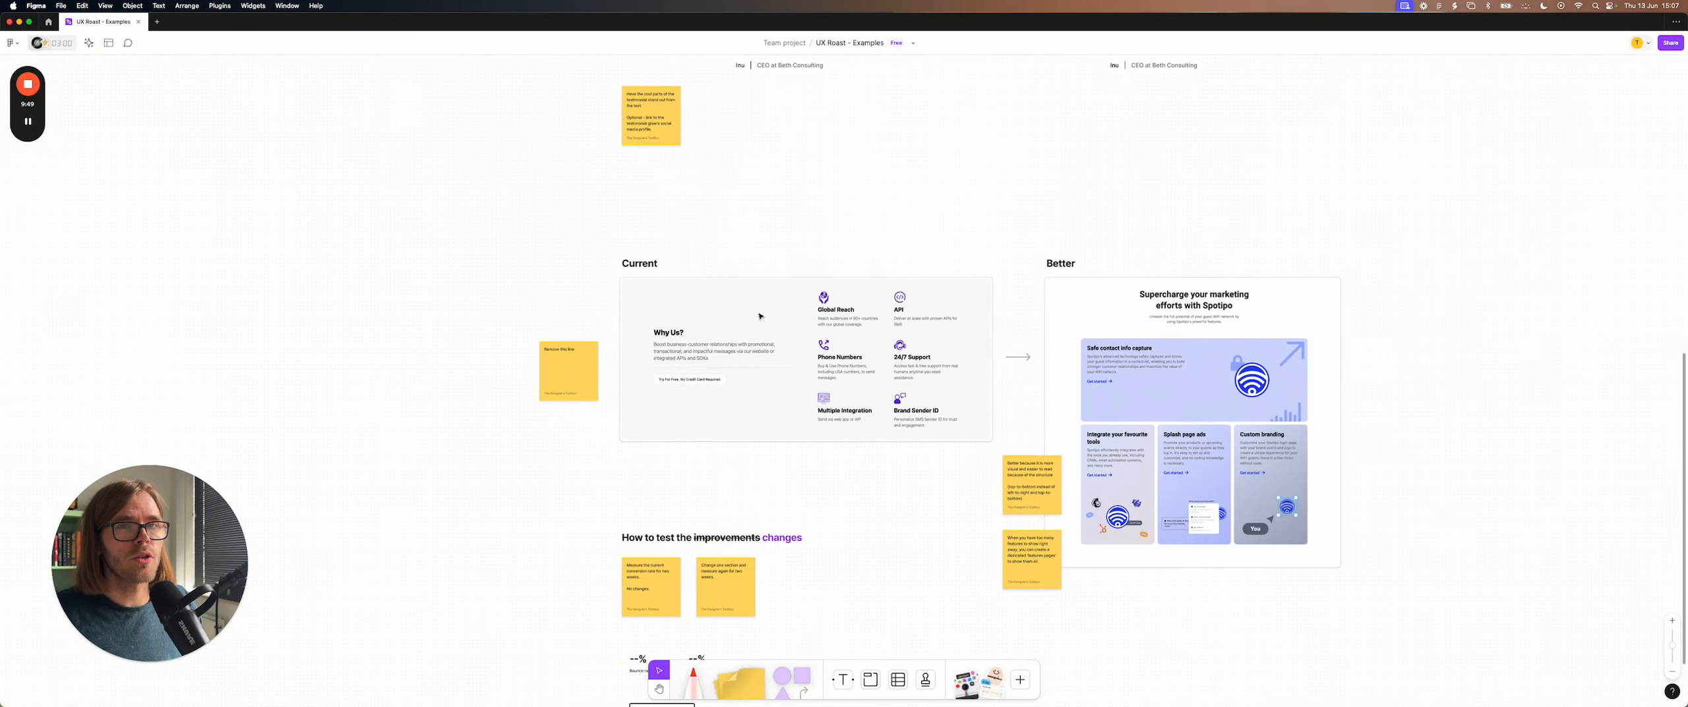
scroll(840, 334, "up", 5)
key("h")
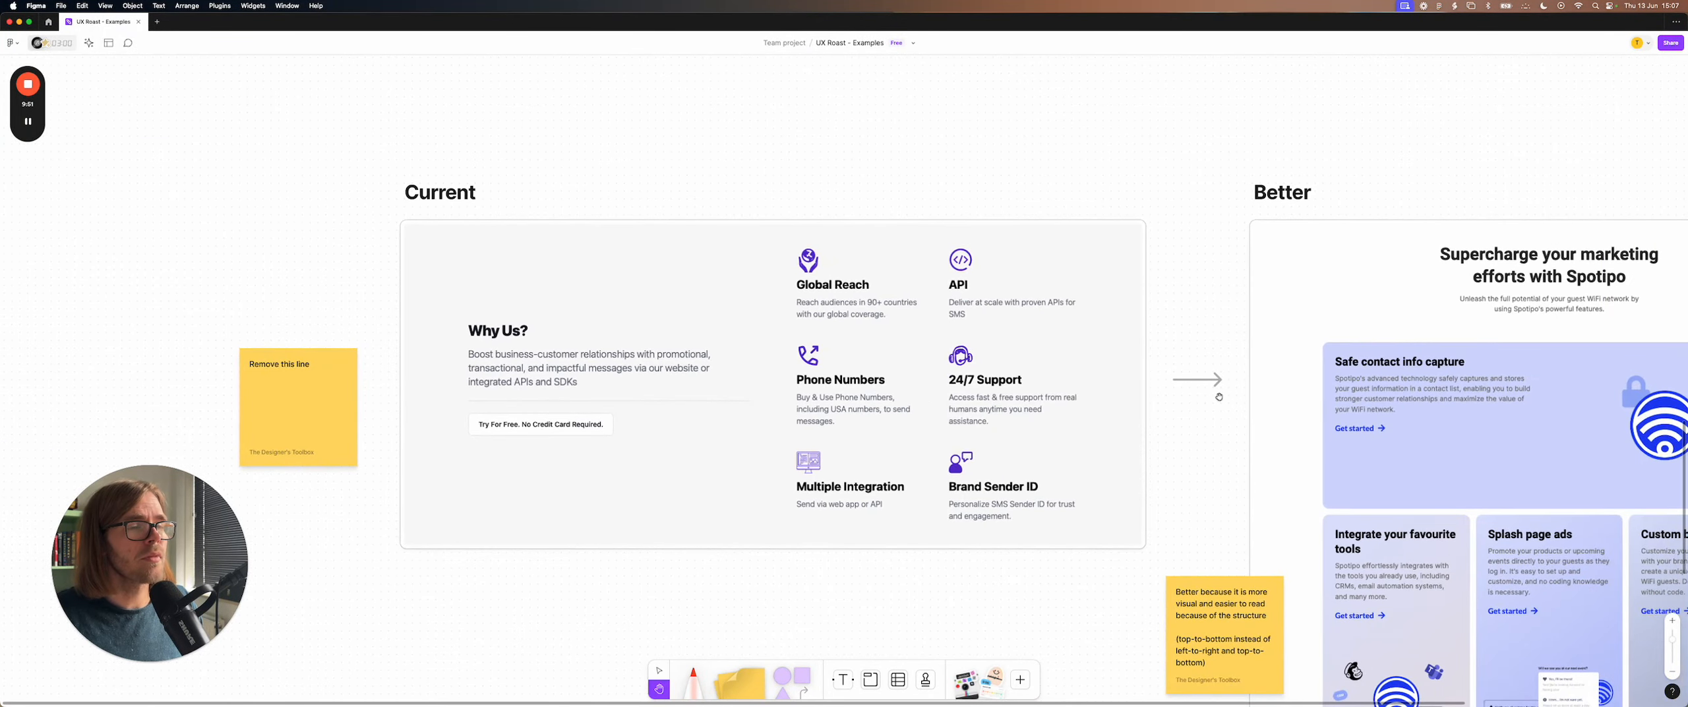
left_click_drag(1215, 395, 875, 335)
left_click_drag(1171, 412, 972, 332)
left_click_drag(1121, 380, 1052, 357)
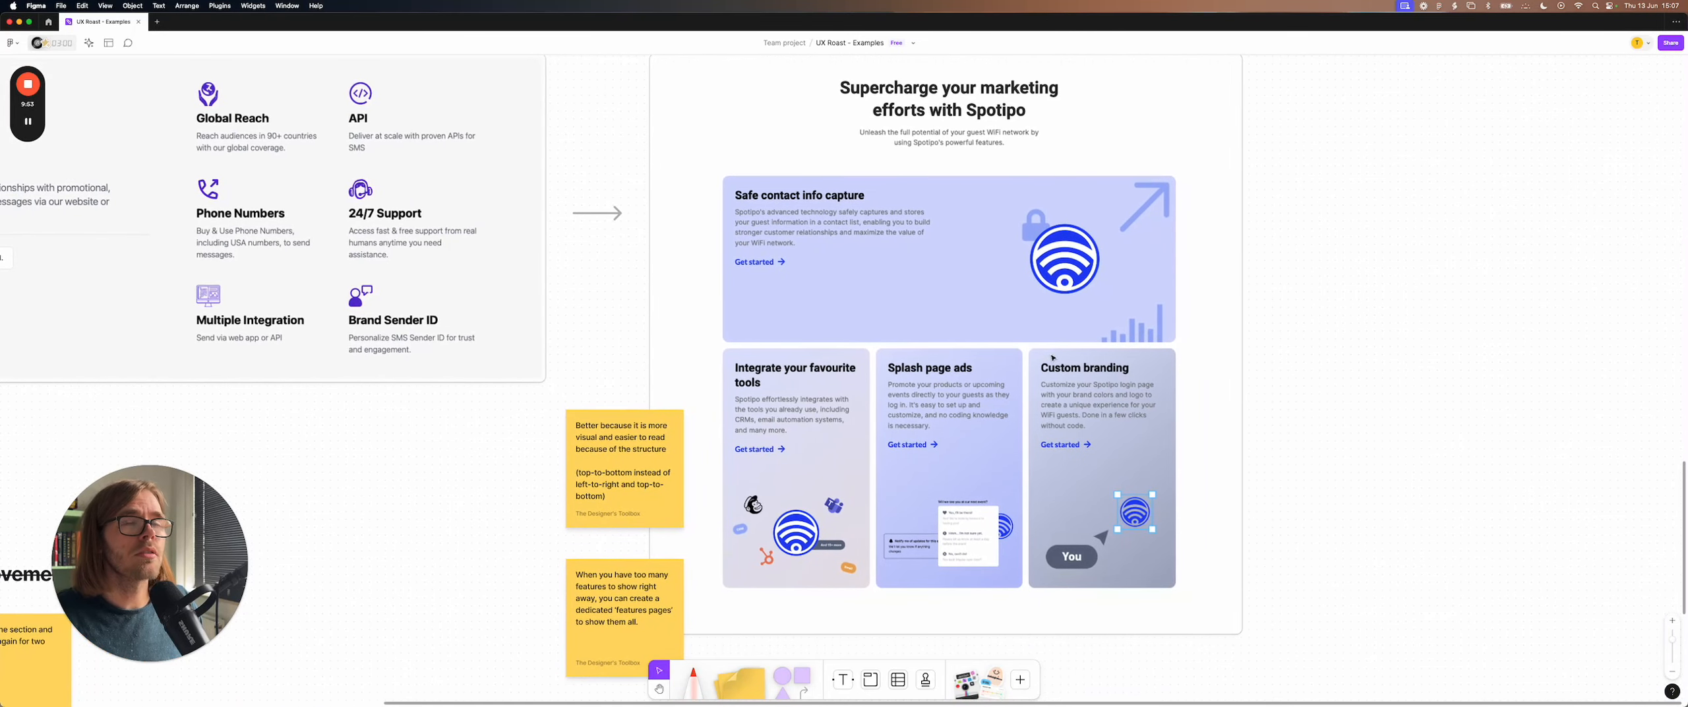
Step: Compare the Current "Why Us?" section with the Better Spotipo example, examining its heading, feature cards and sticky notes
scroll(1052, 358, "up", 2)
scroll(979, 294, "left", 7)
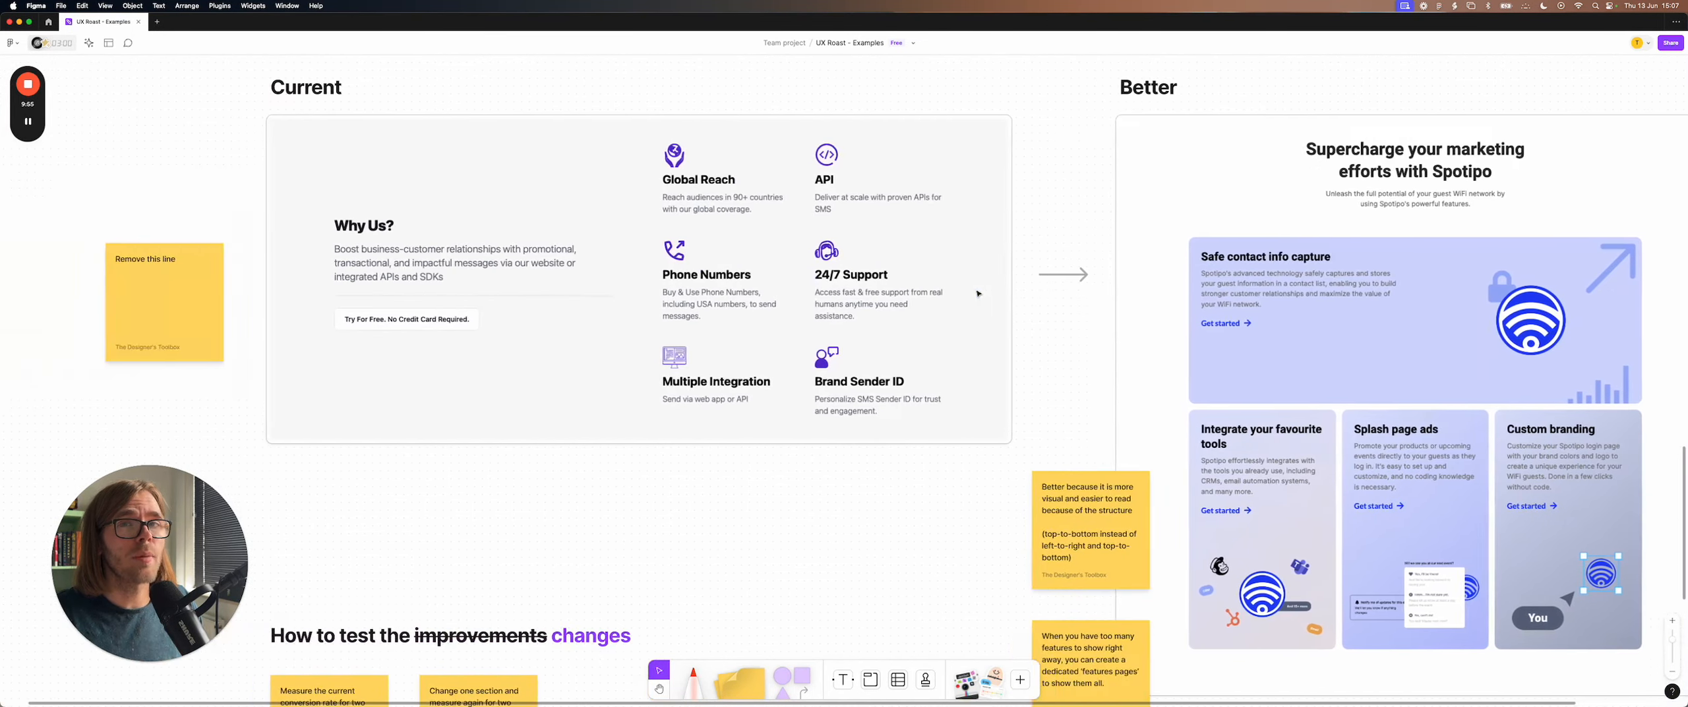
scroll(978, 293, "left", 1)
scroll(1018, 282, "right", 6)
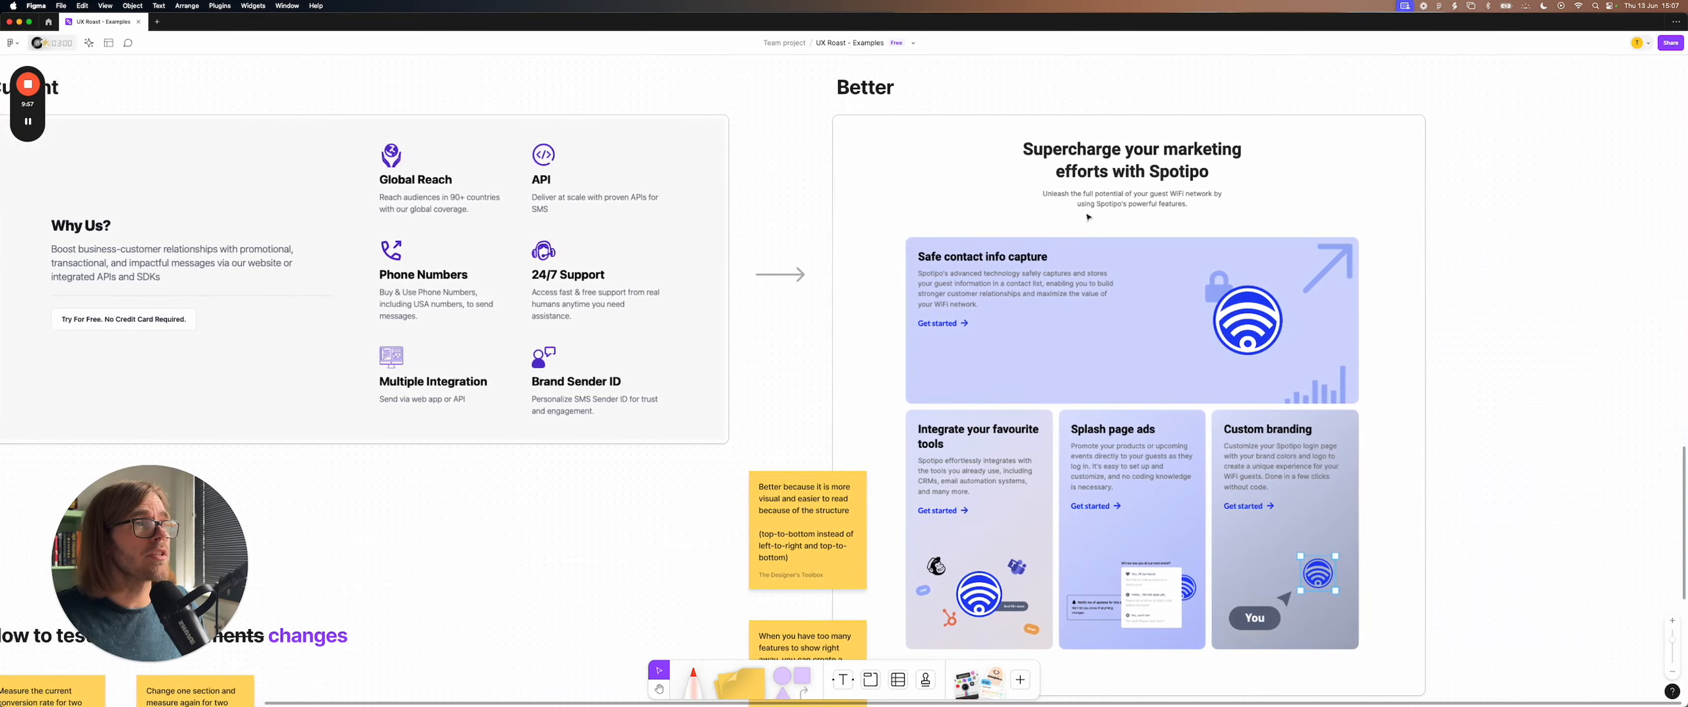
scroll(1089, 217, "right", 1)
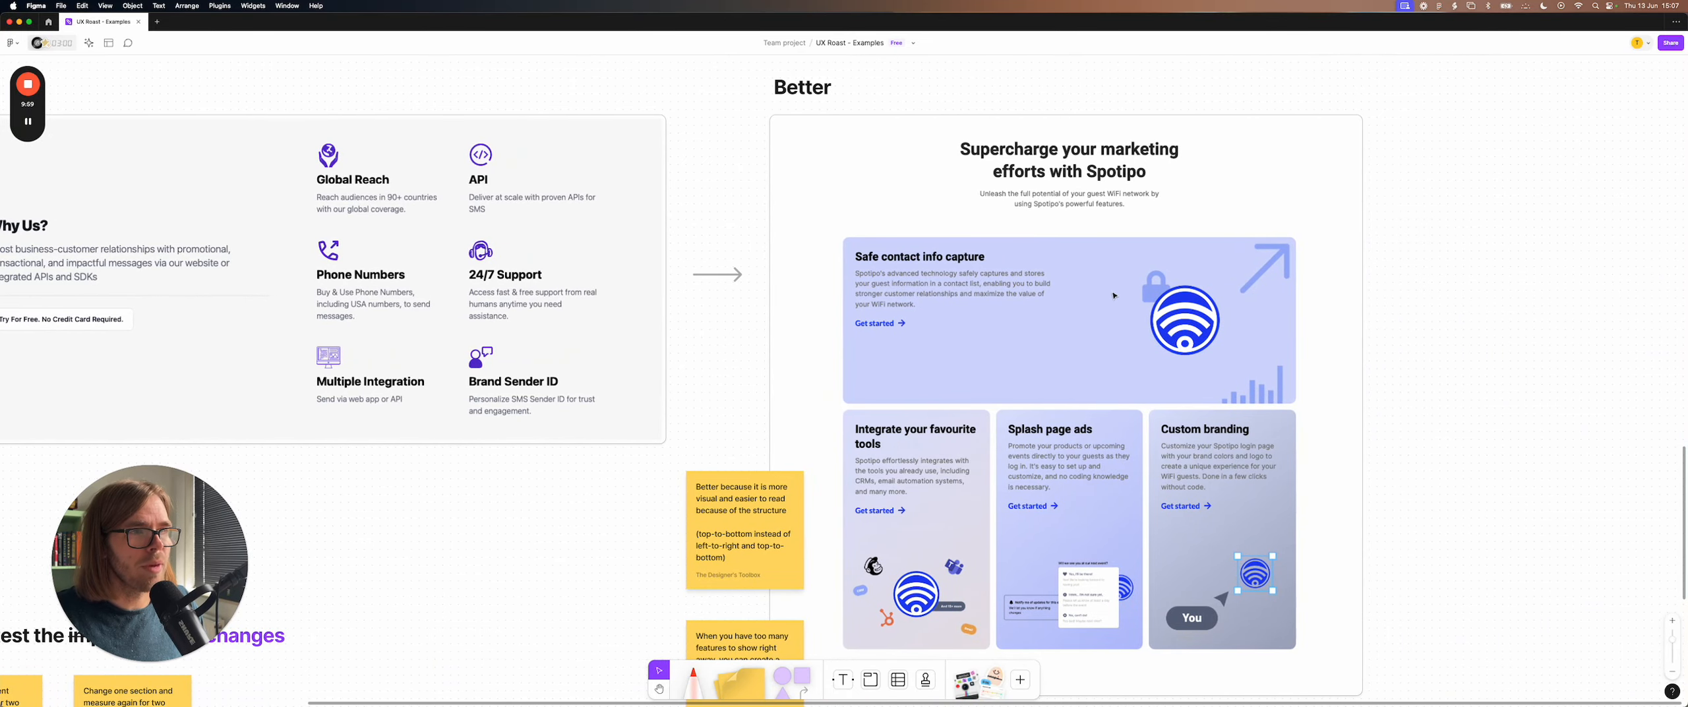
scroll(1115, 296, "up", 2)
scroll(913, 488, "down", 4)
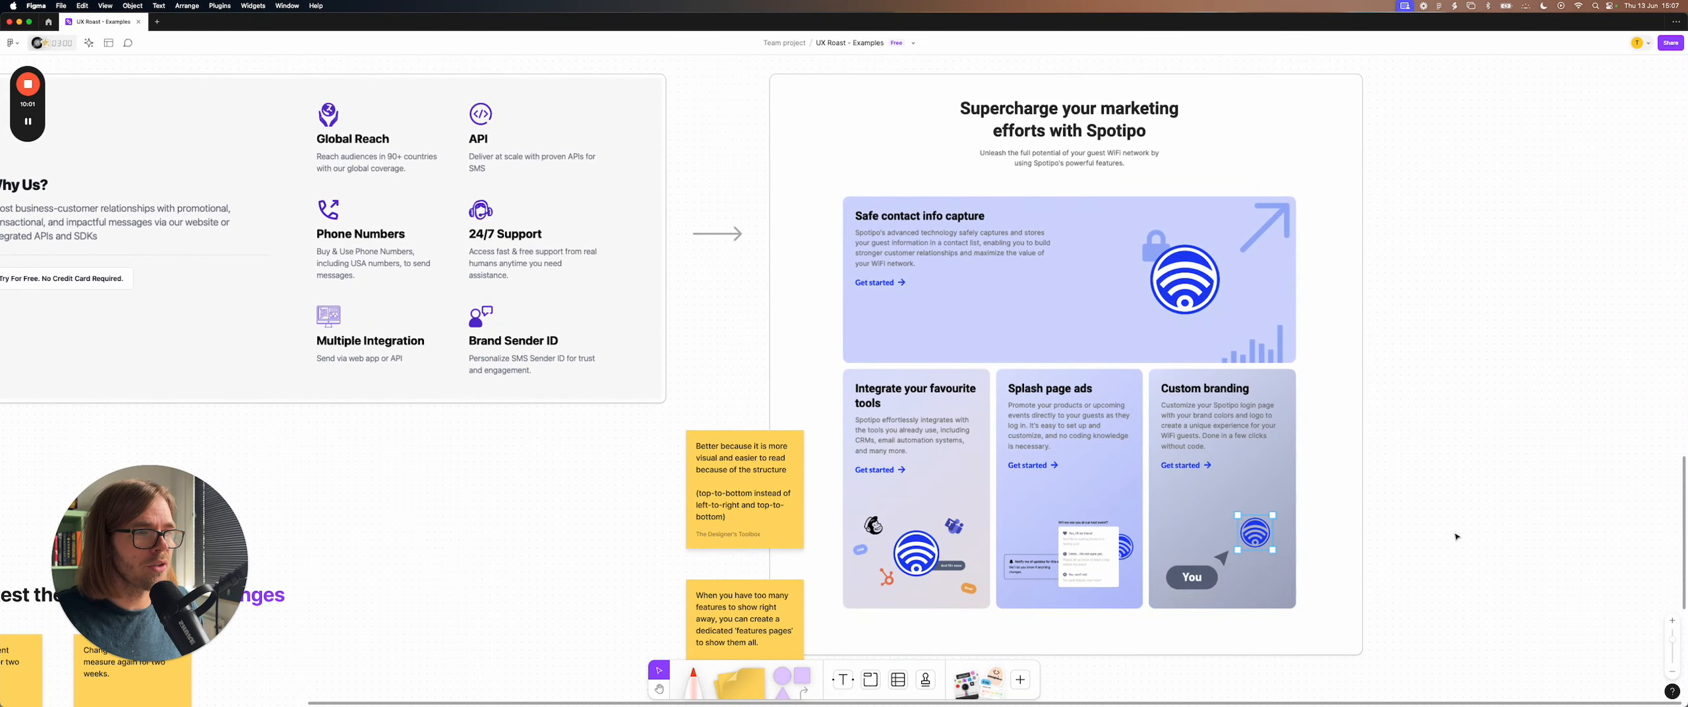
scroll(1445, 508, "down", 2)
scroll(1012, 495, "up", 5)
key("v")
scroll(988, 483, "down", 5)
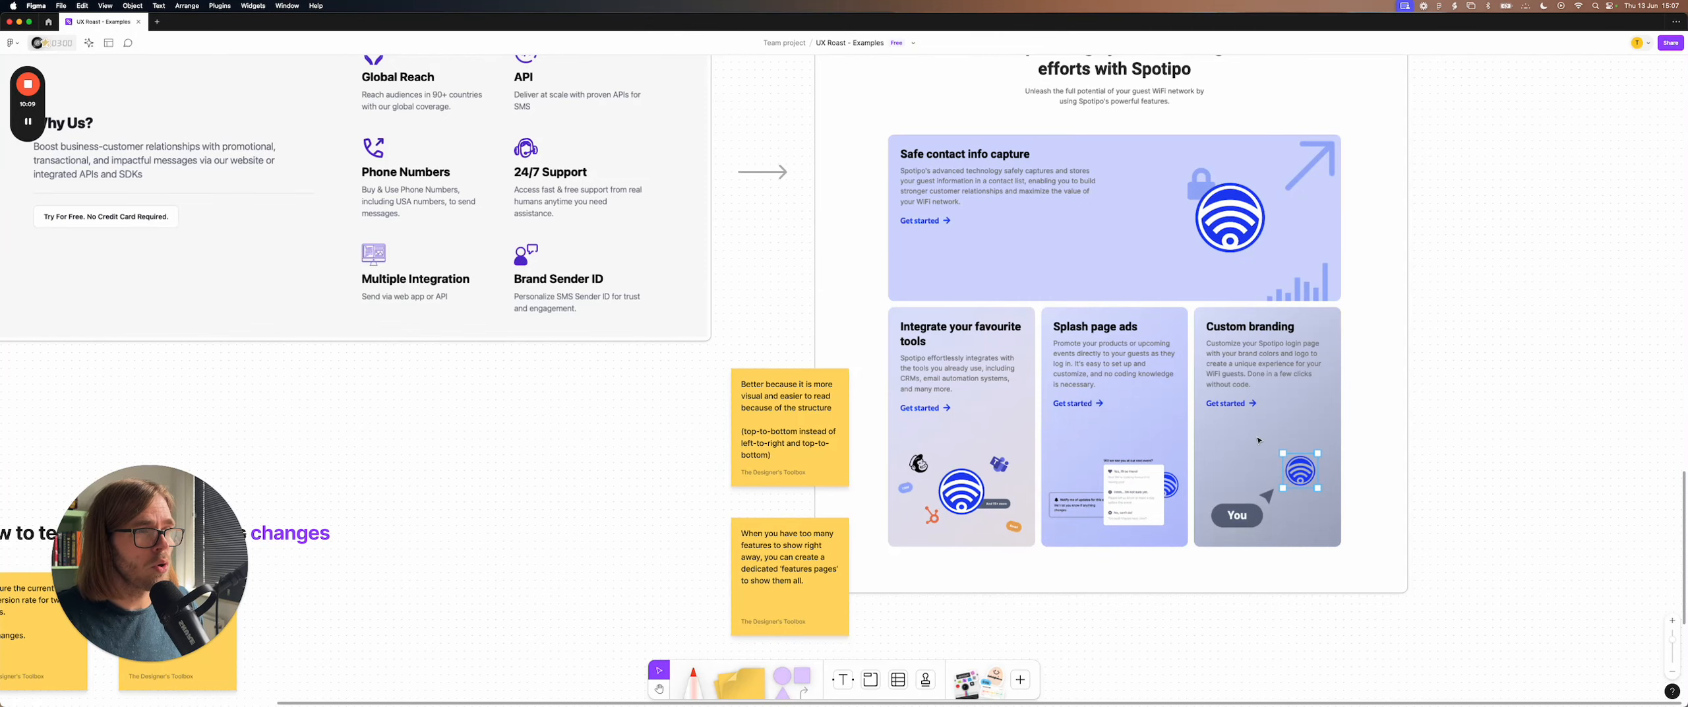
Step: Examine the Current "Why Us?" design together with the "Remove this line" sticky note beside it
scroll(1259, 440, "left", 8)
scroll(1258, 440, "up", 2)
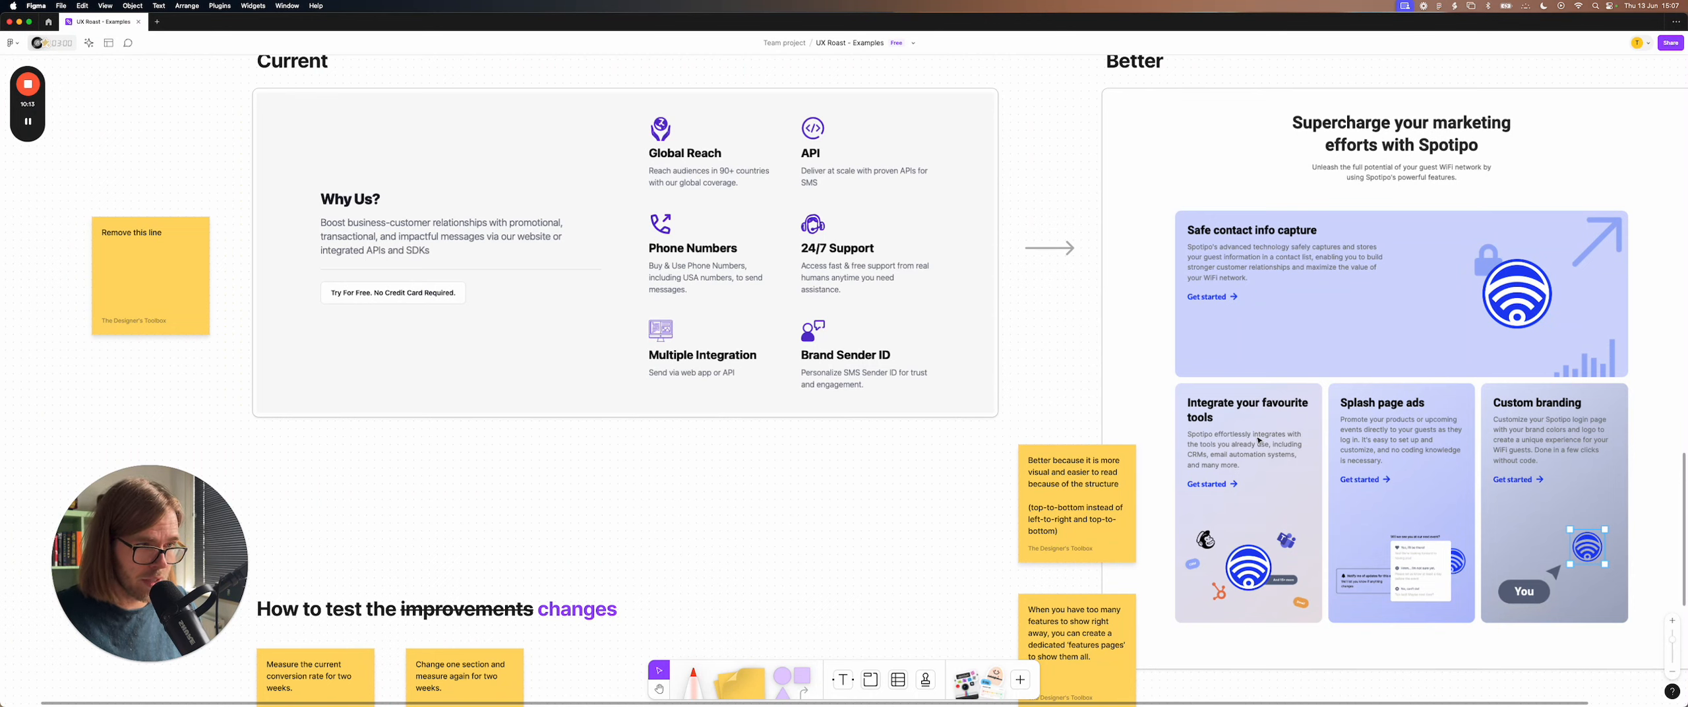
scroll(1219, 430, "left", 6)
scroll(1219, 430, "up", 3)
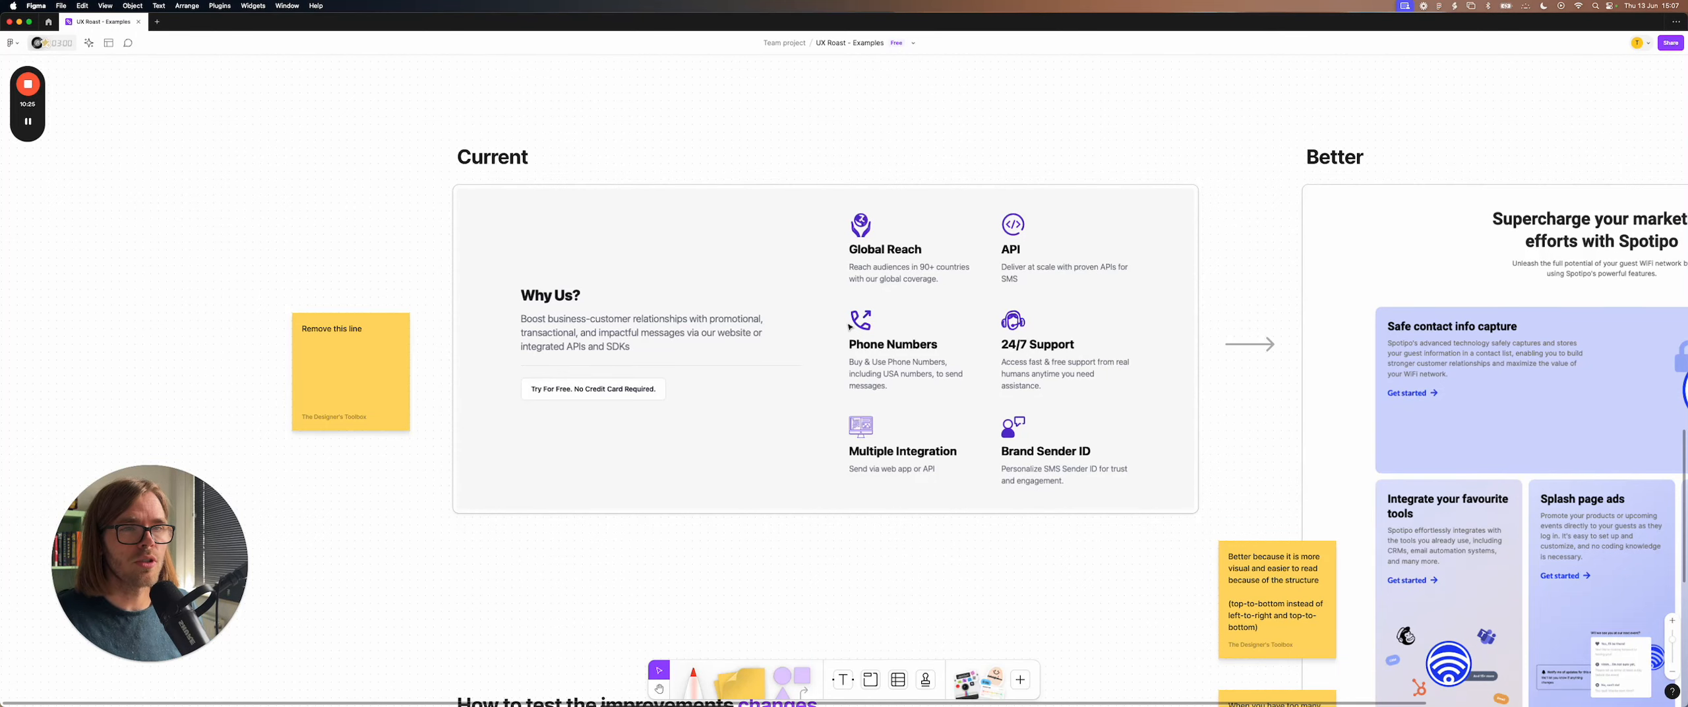
scroll(867, 297, "left", 5)
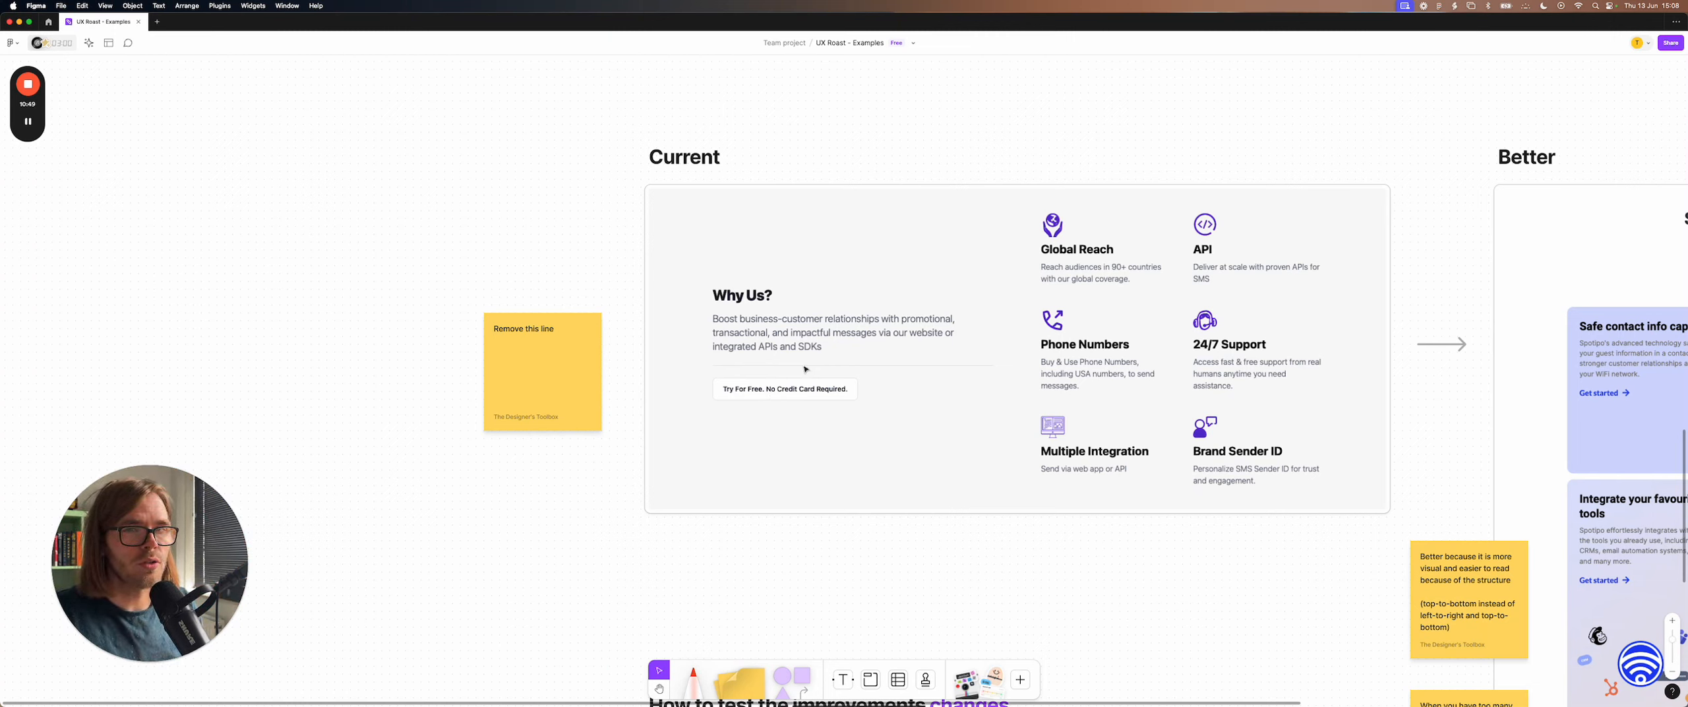
scroll(1009, 567, "down", 5)
Step: Switch back to the Notilify page in Safari and highlight the customer testimonial below the "Why Us?" section
key("super+Tab")
scroll(832, 457, "down", 5)
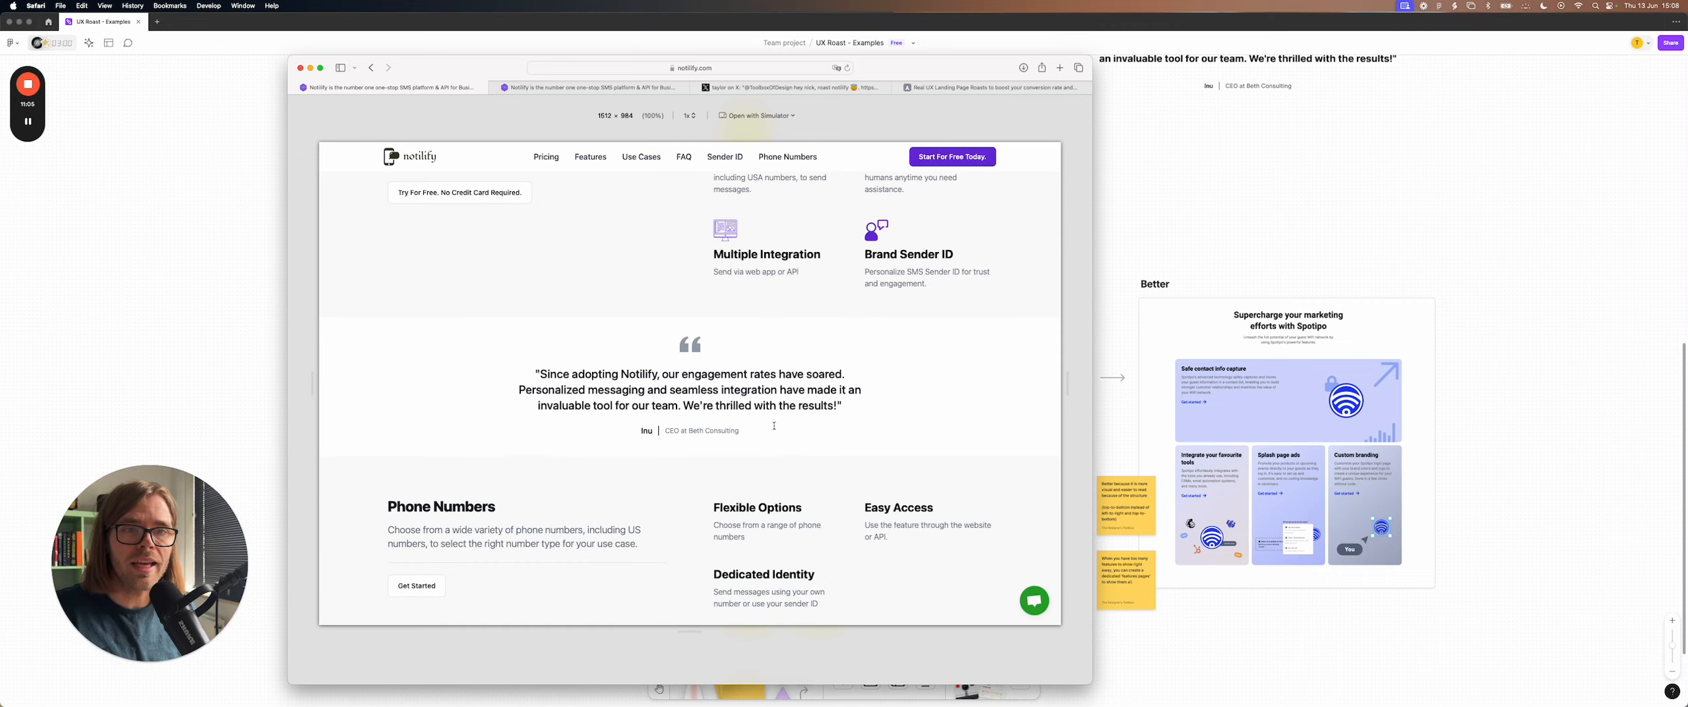
left_click_drag(775, 426, 629, 342)
Step: Review the page flow from the hero through the statistics and features down to the testimonial
scroll(629, 342, "up", 10)
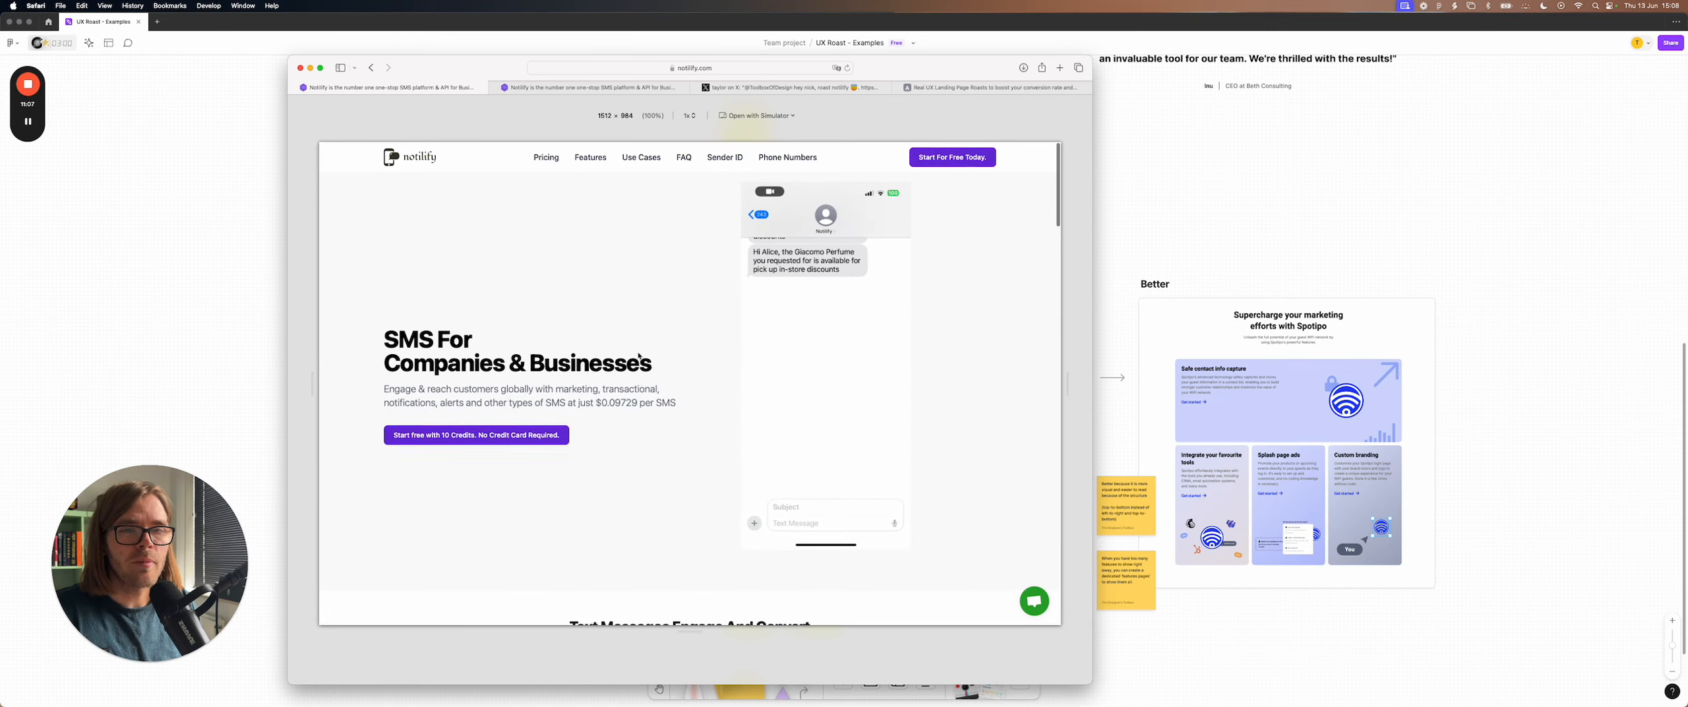
scroll(540, 344, "down", 2)
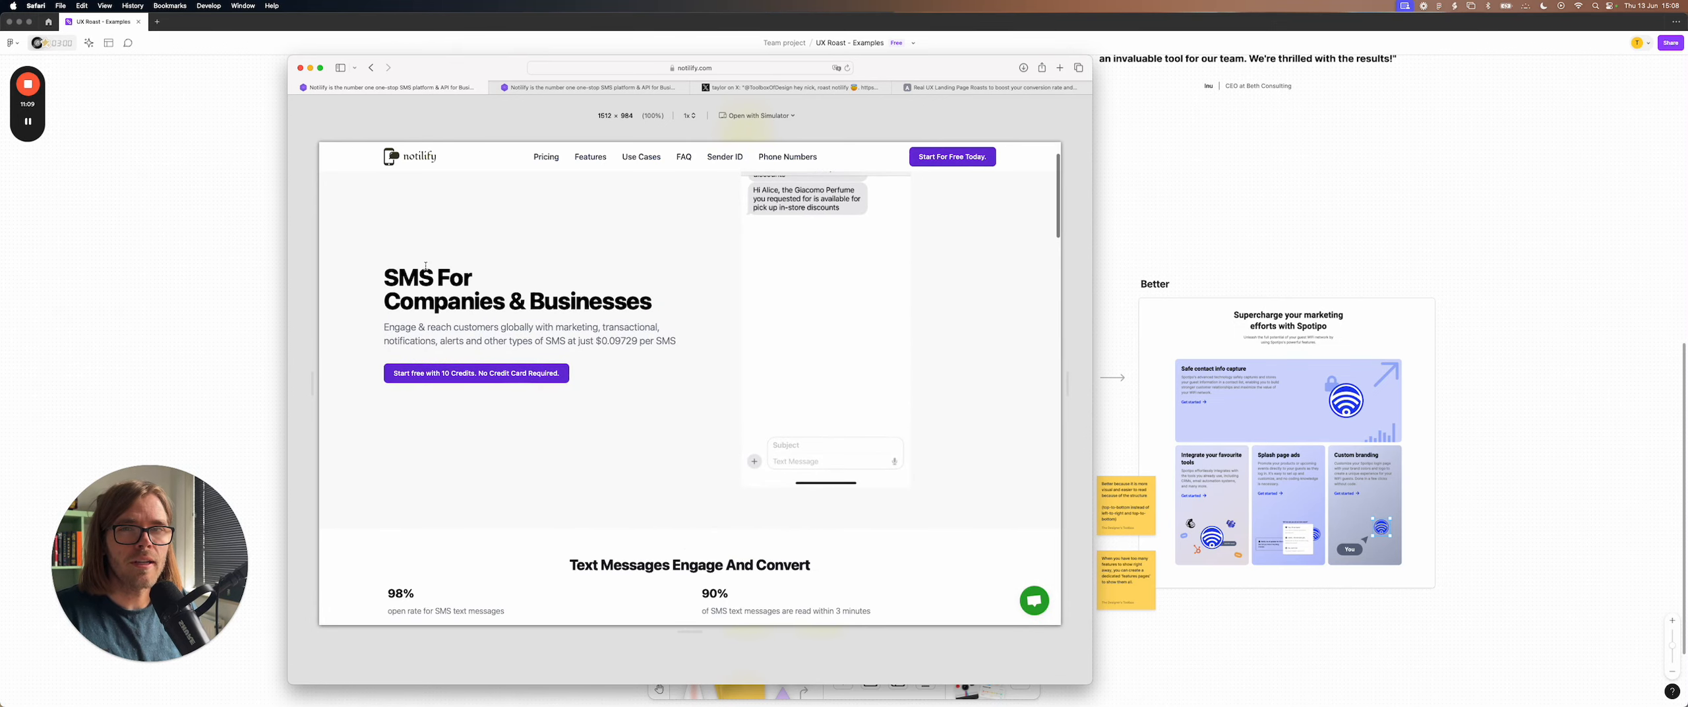
scroll(660, 336, "down", 5)
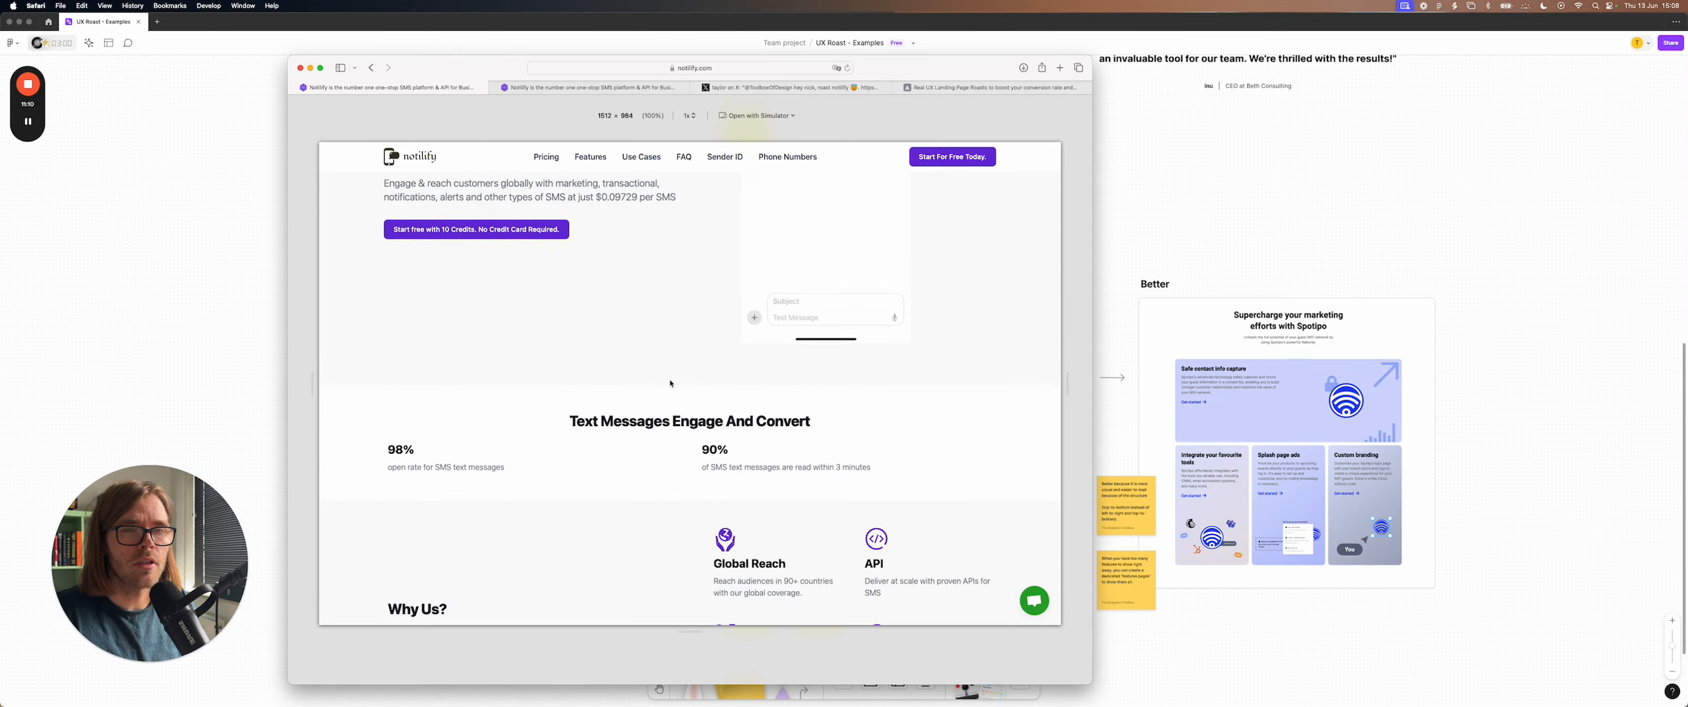
scroll(643, 376, "down", 15)
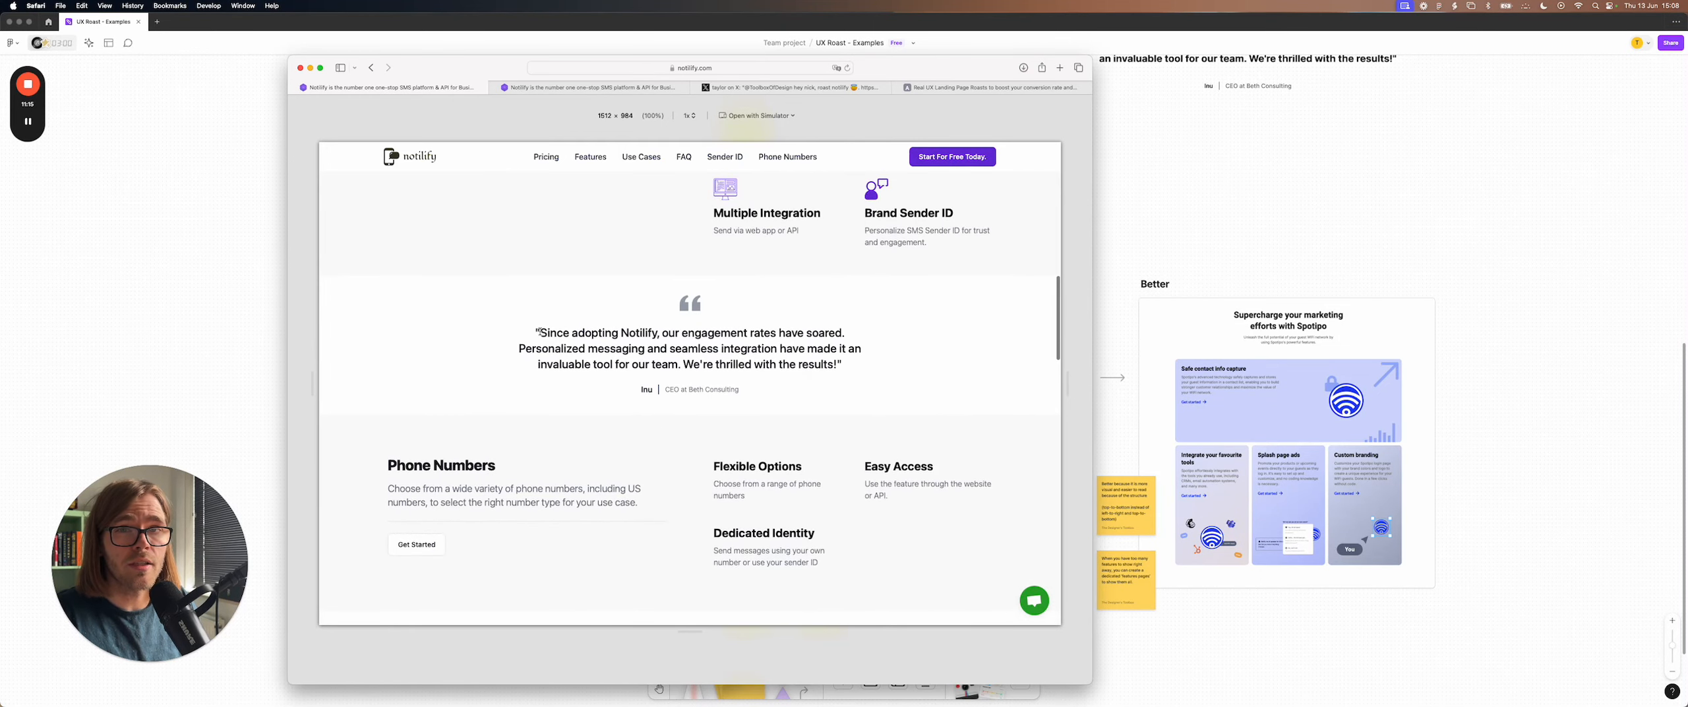
Step: Highlight the testimonial's three-line quote twice and clear the selection
left_click_drag(539, 331, 851, 369)
left_click(765, 351)
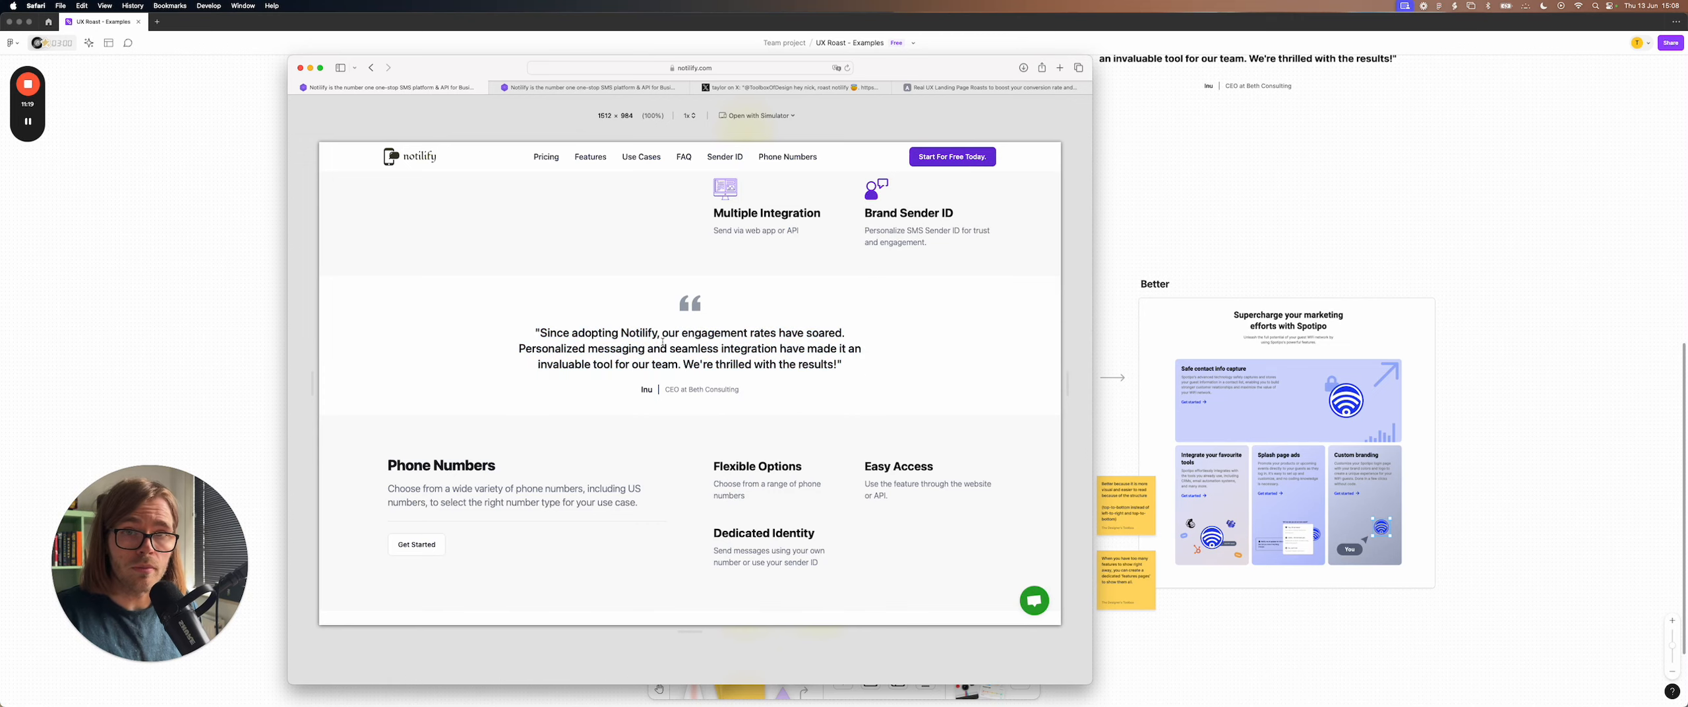
left_click_drag(548, 332, 837, 364)
left_click(859, 372)
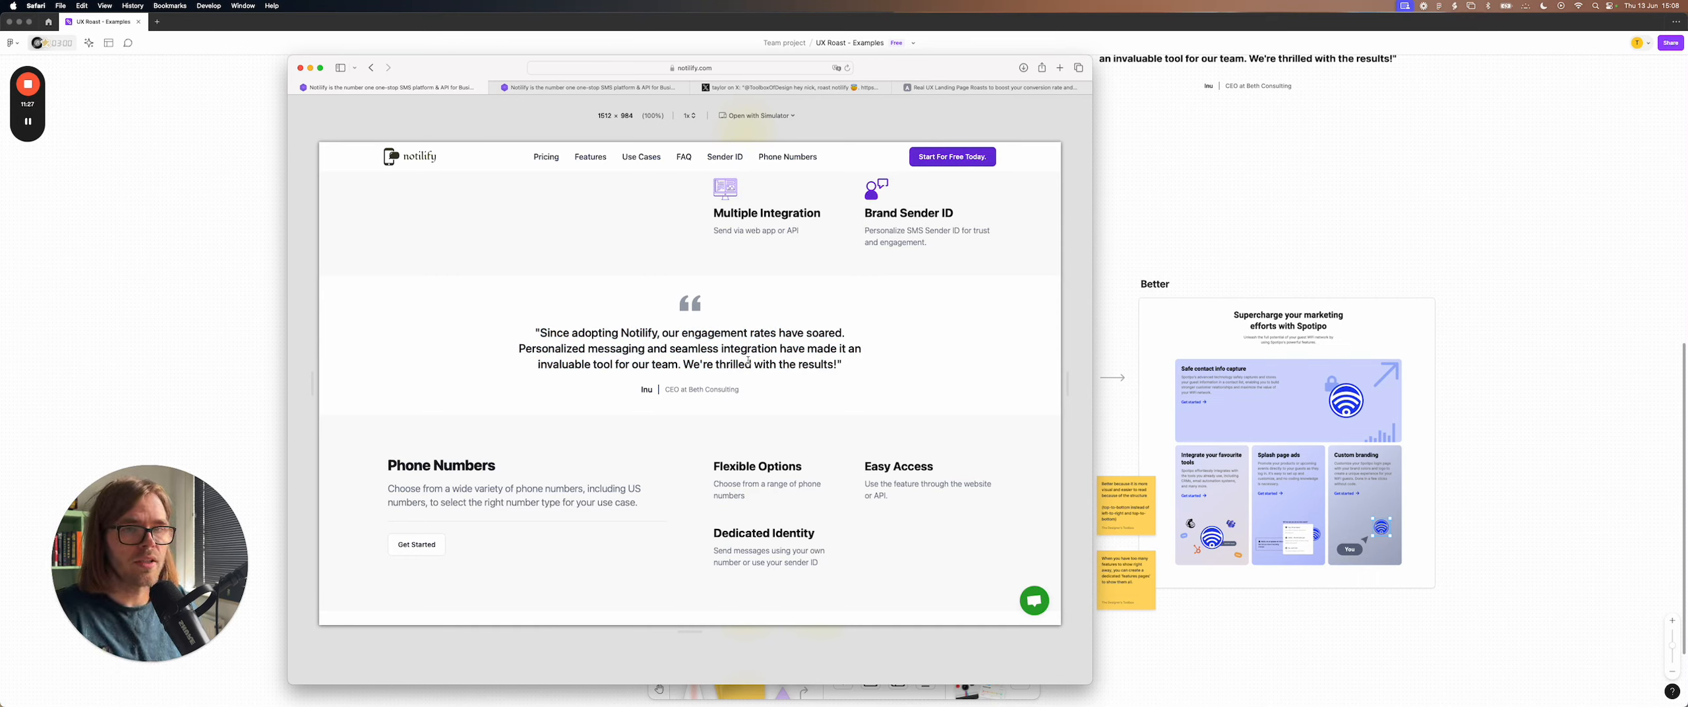
Step: Highlight the attribution line under the Notilify testimonial several times and clear the selection
left_click_drag(640, 387, 773, 397)
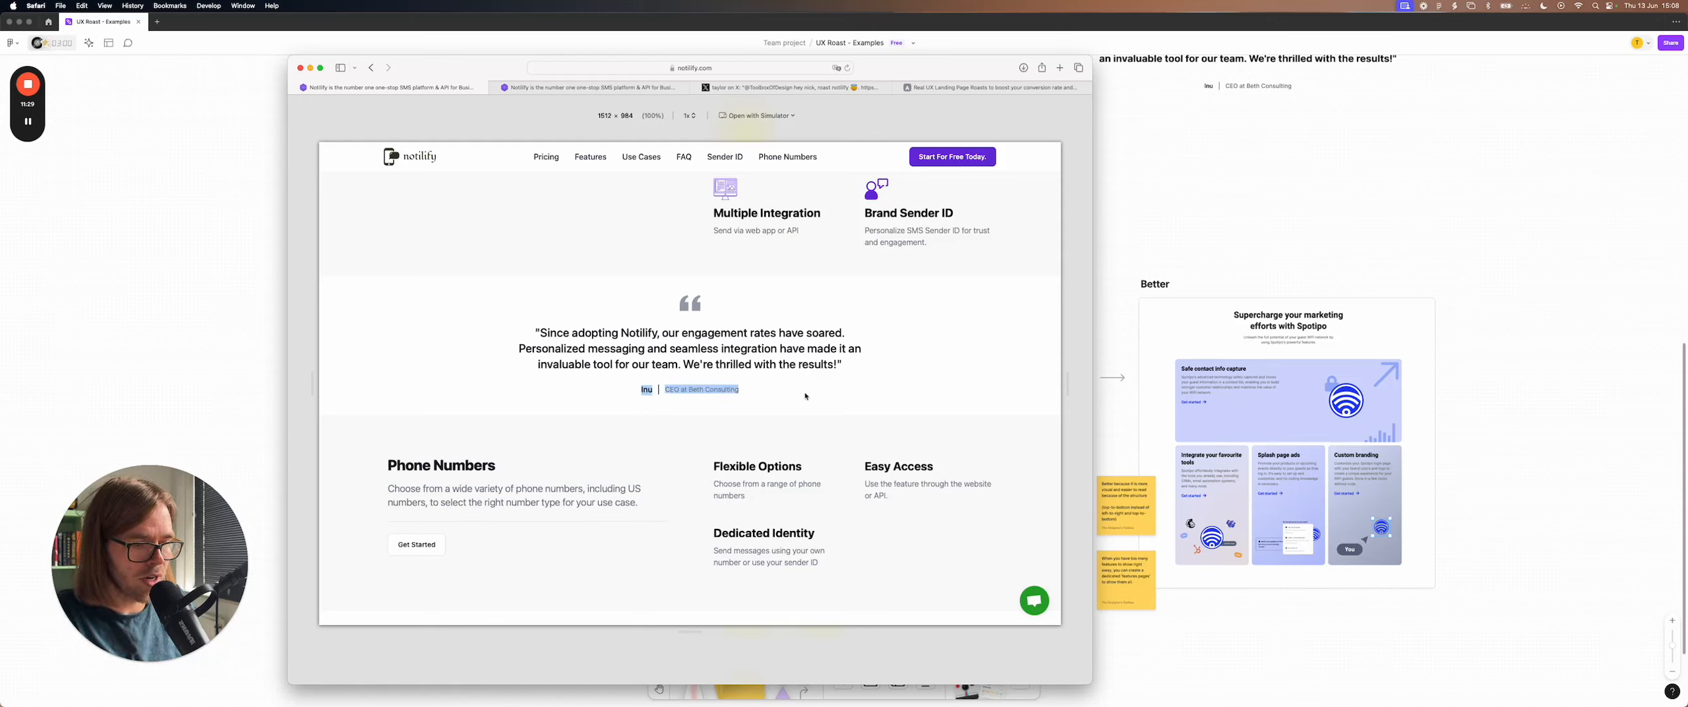
left_click(805, 397)
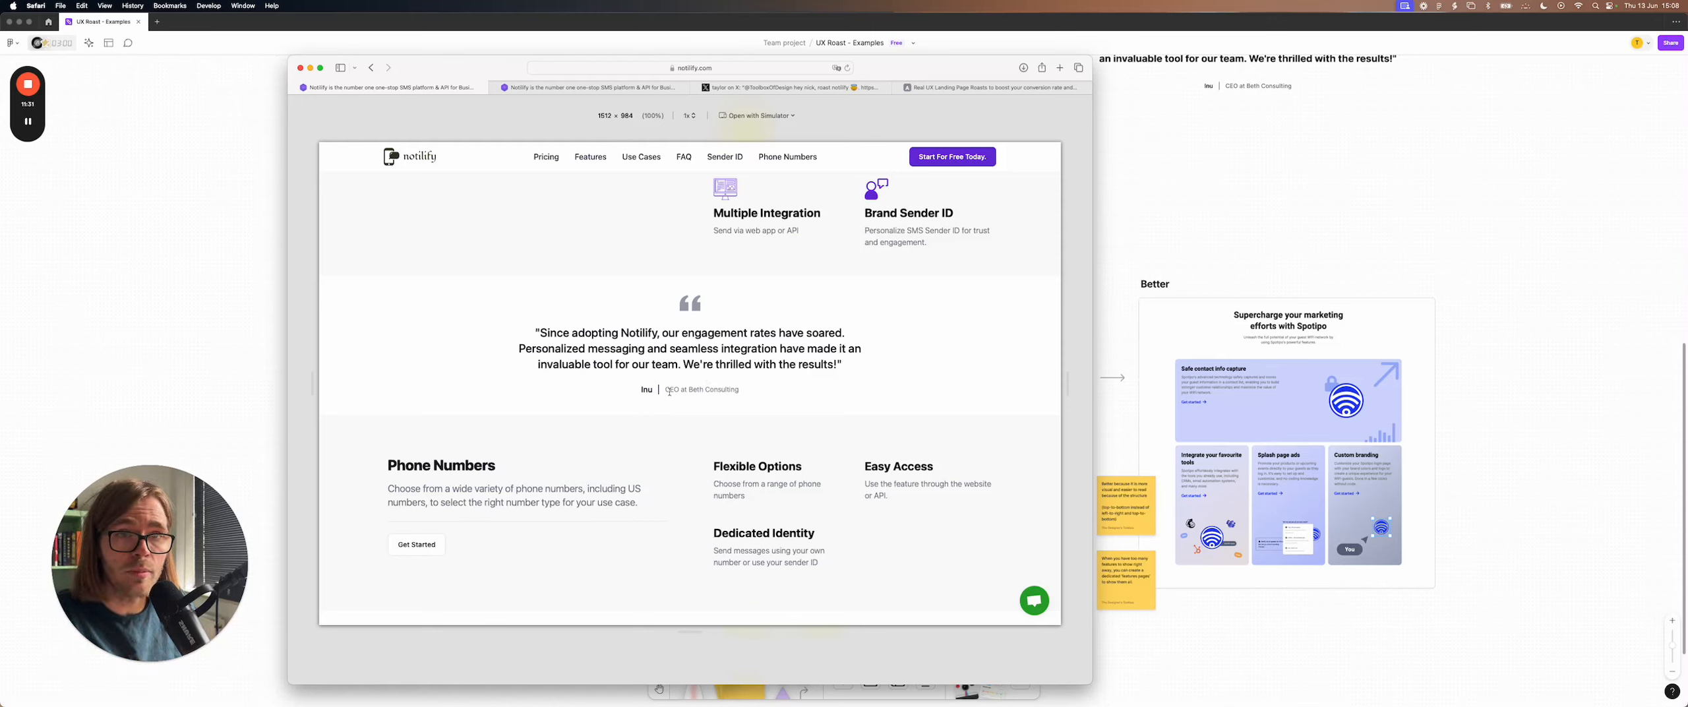
left_click_drag(641, 389, 736, 399)
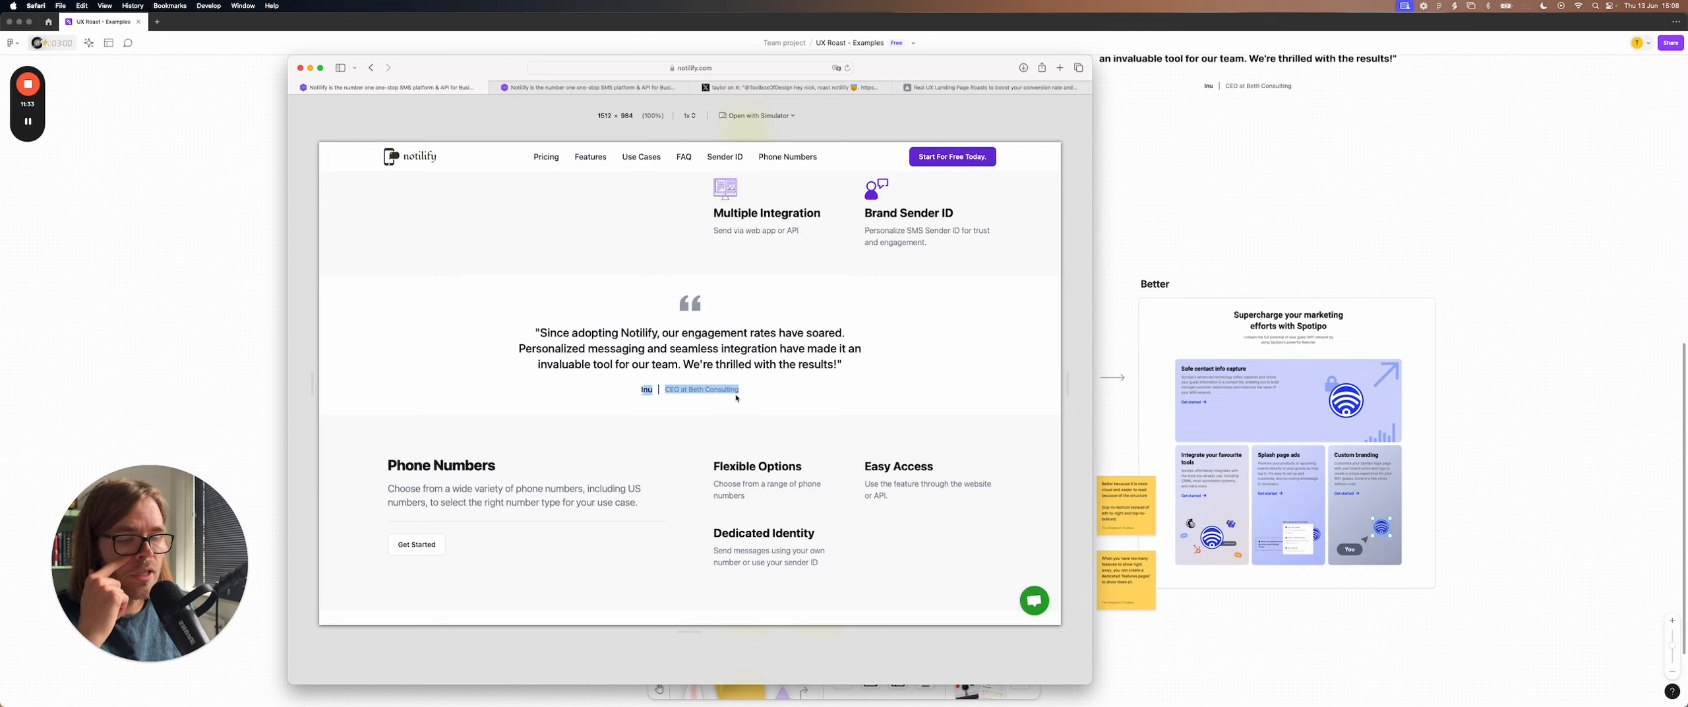
left_click(674, 389)
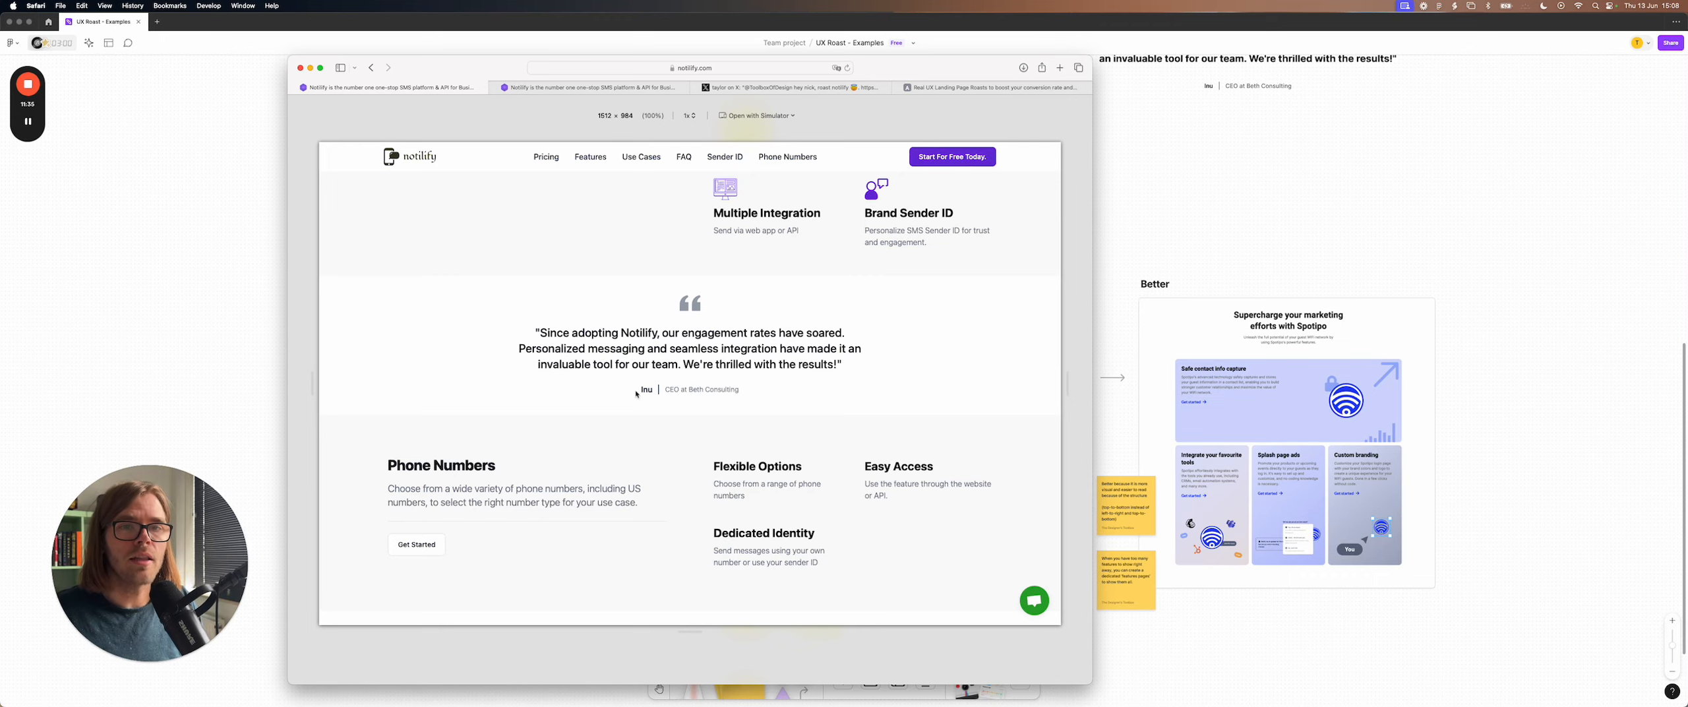
left_click_drag(636, 393, 731, 391)
left_click(731, 389)
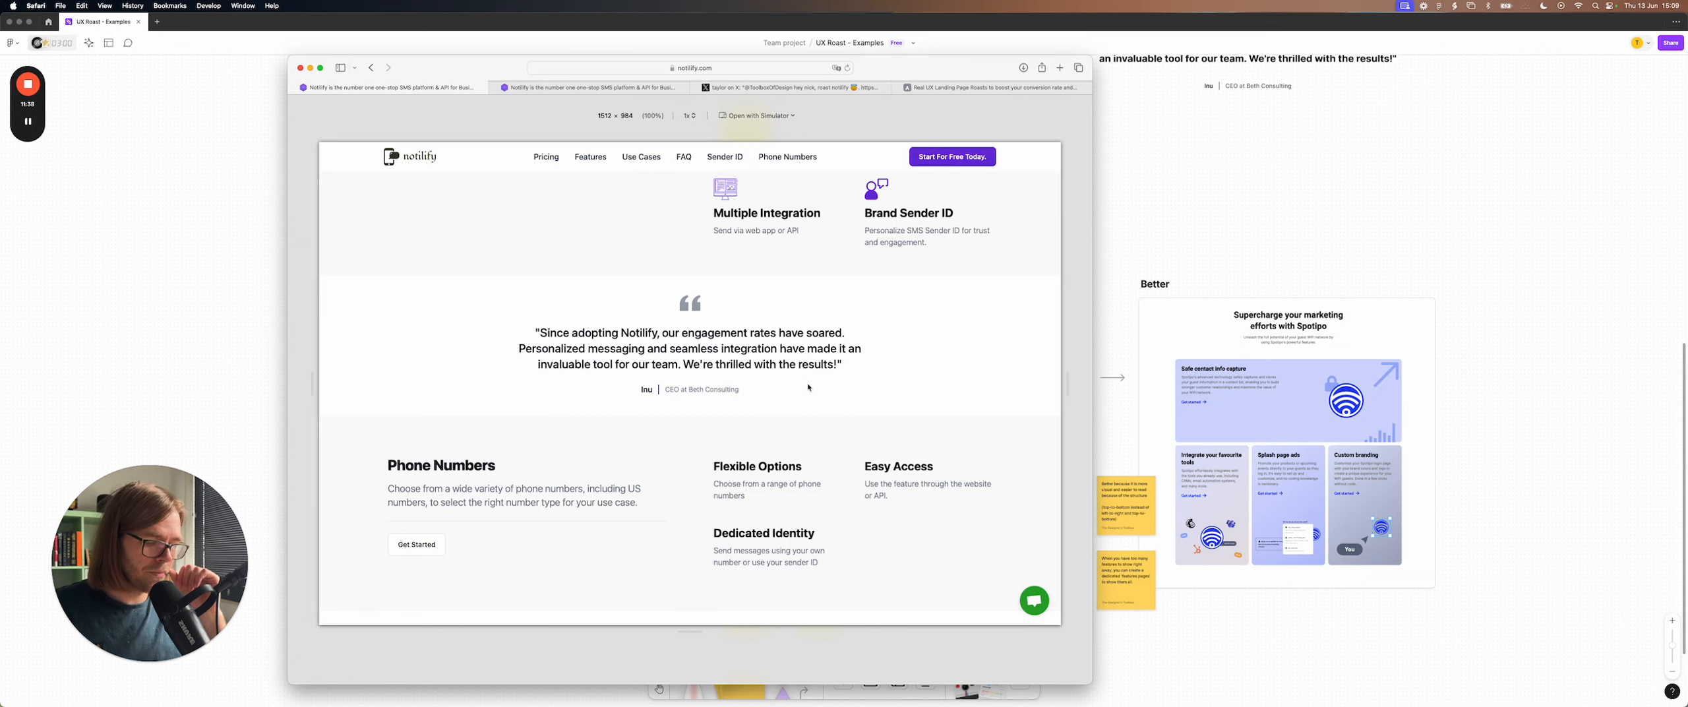
Step: Open askadesigner.io in a new tab and highlight the testimonial quote below its client logos
key("super+t")
type("askadesigner.io")
key("Return")
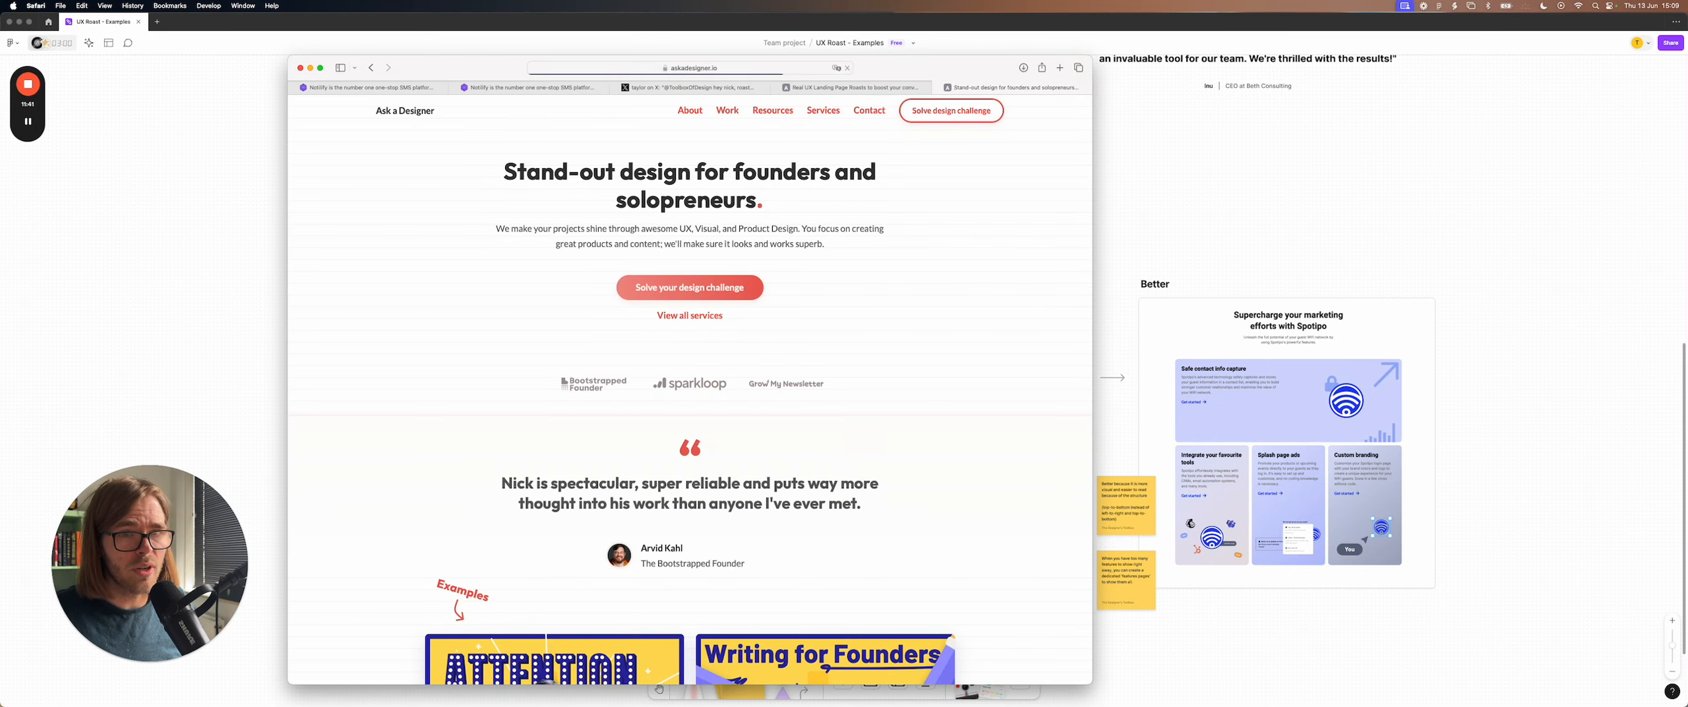
scroll(798, 360, "down", 3)
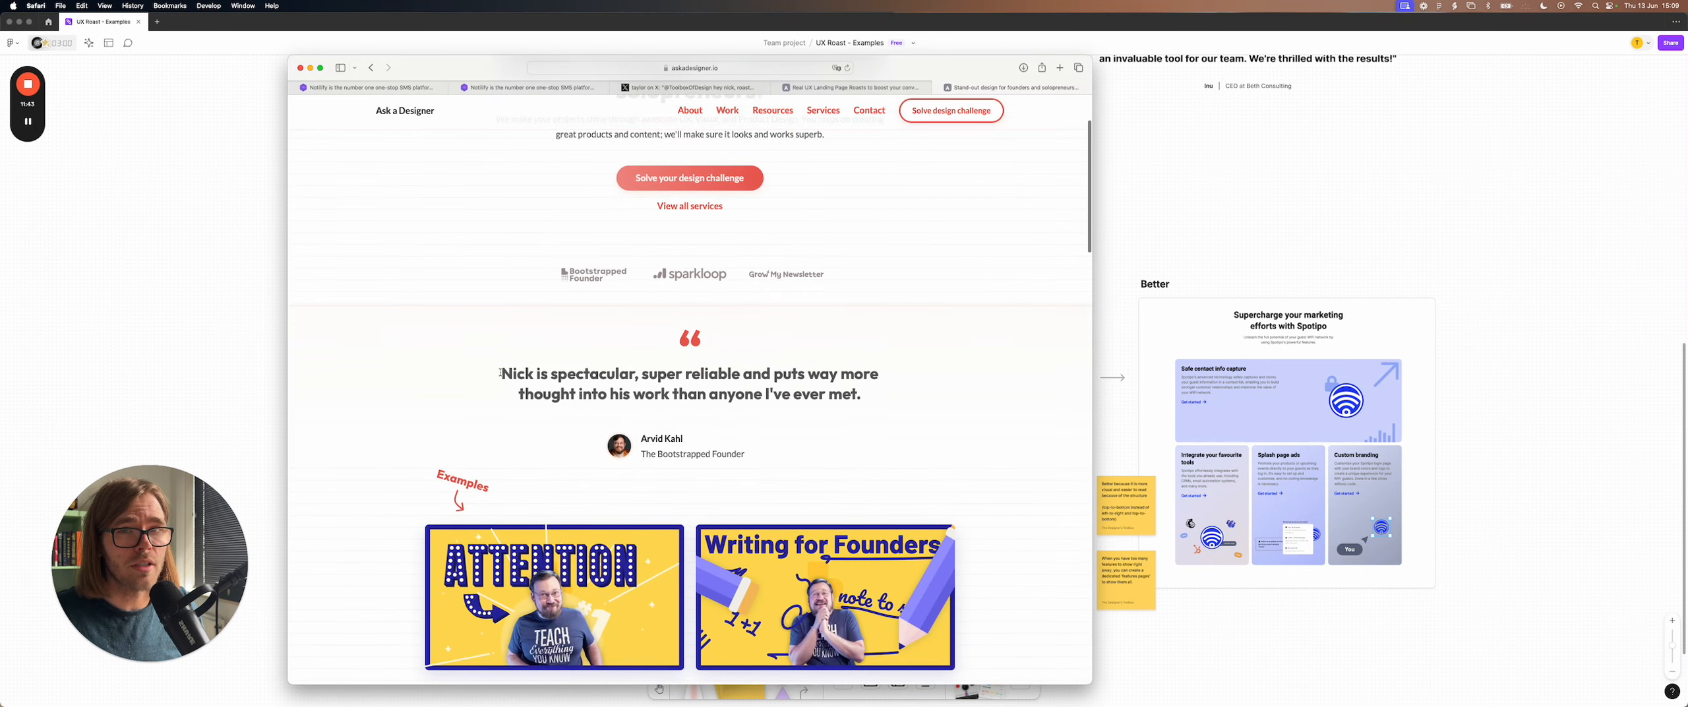
left_click_drag(504, 374, 876, 393)
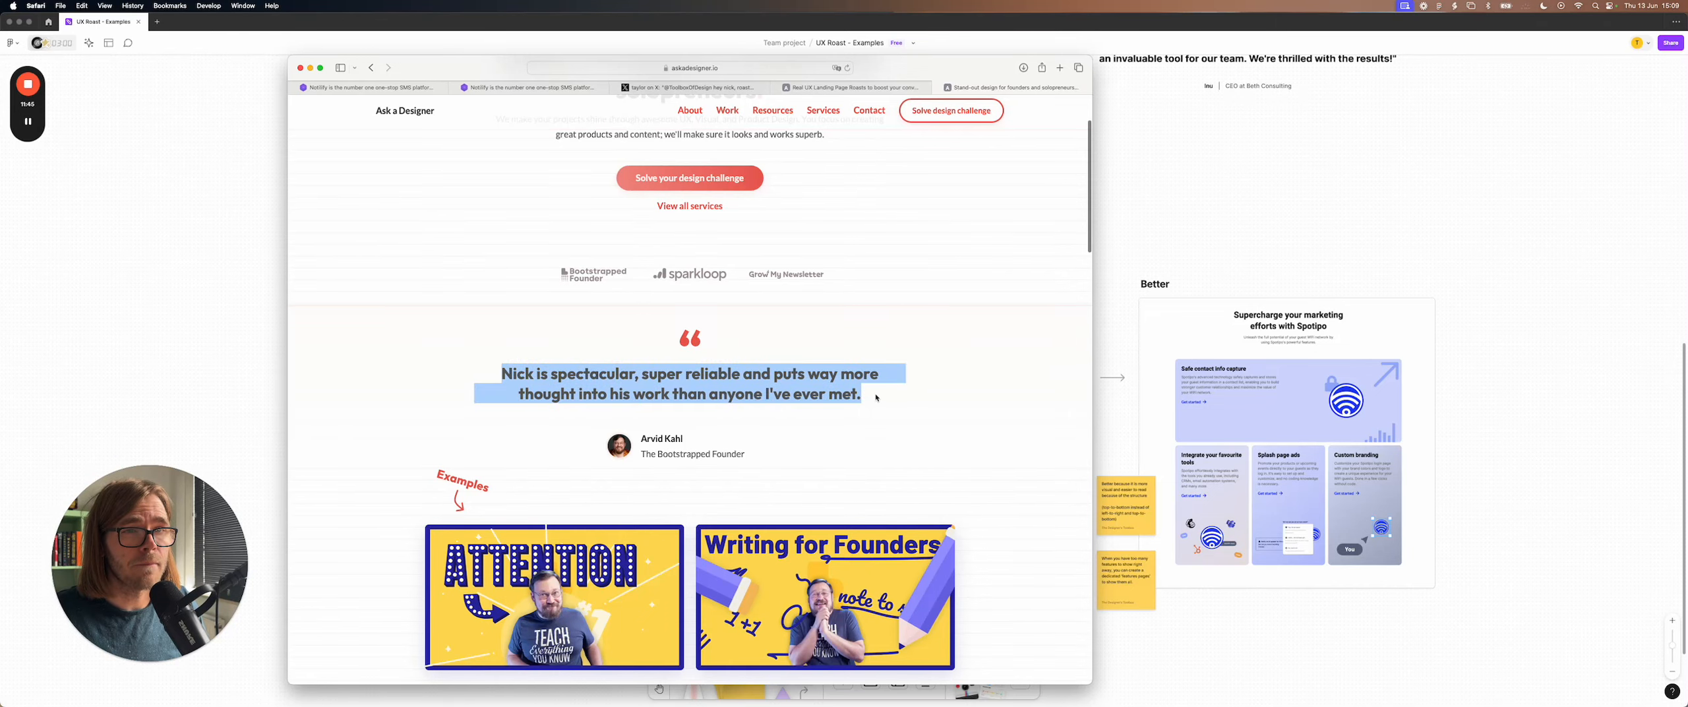
left_click(877, 398)
Step: Open the original X post linked from the testimonial giver's name, and close both example tabs
left_click(662, 439)
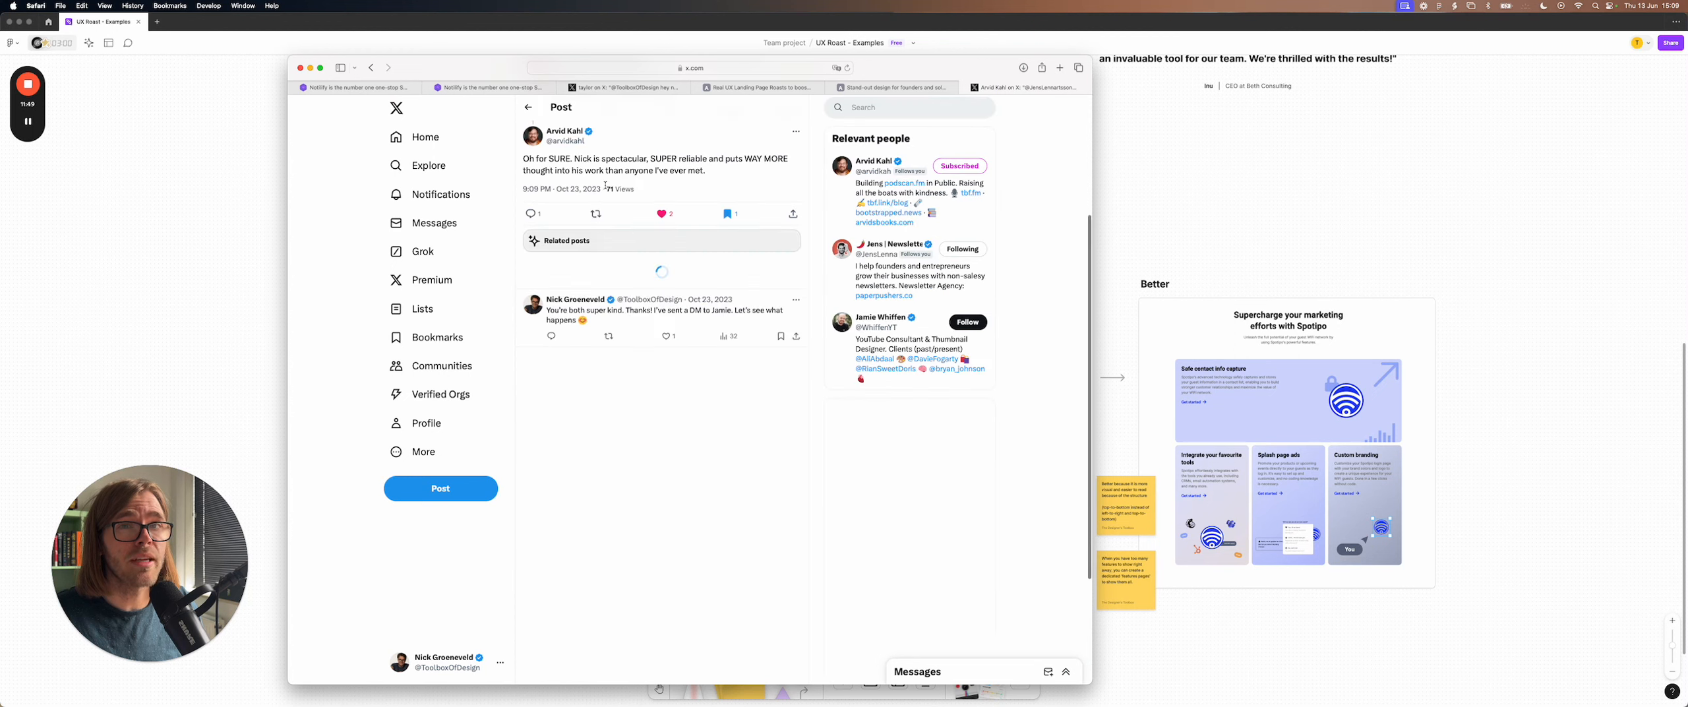
key("super+w")
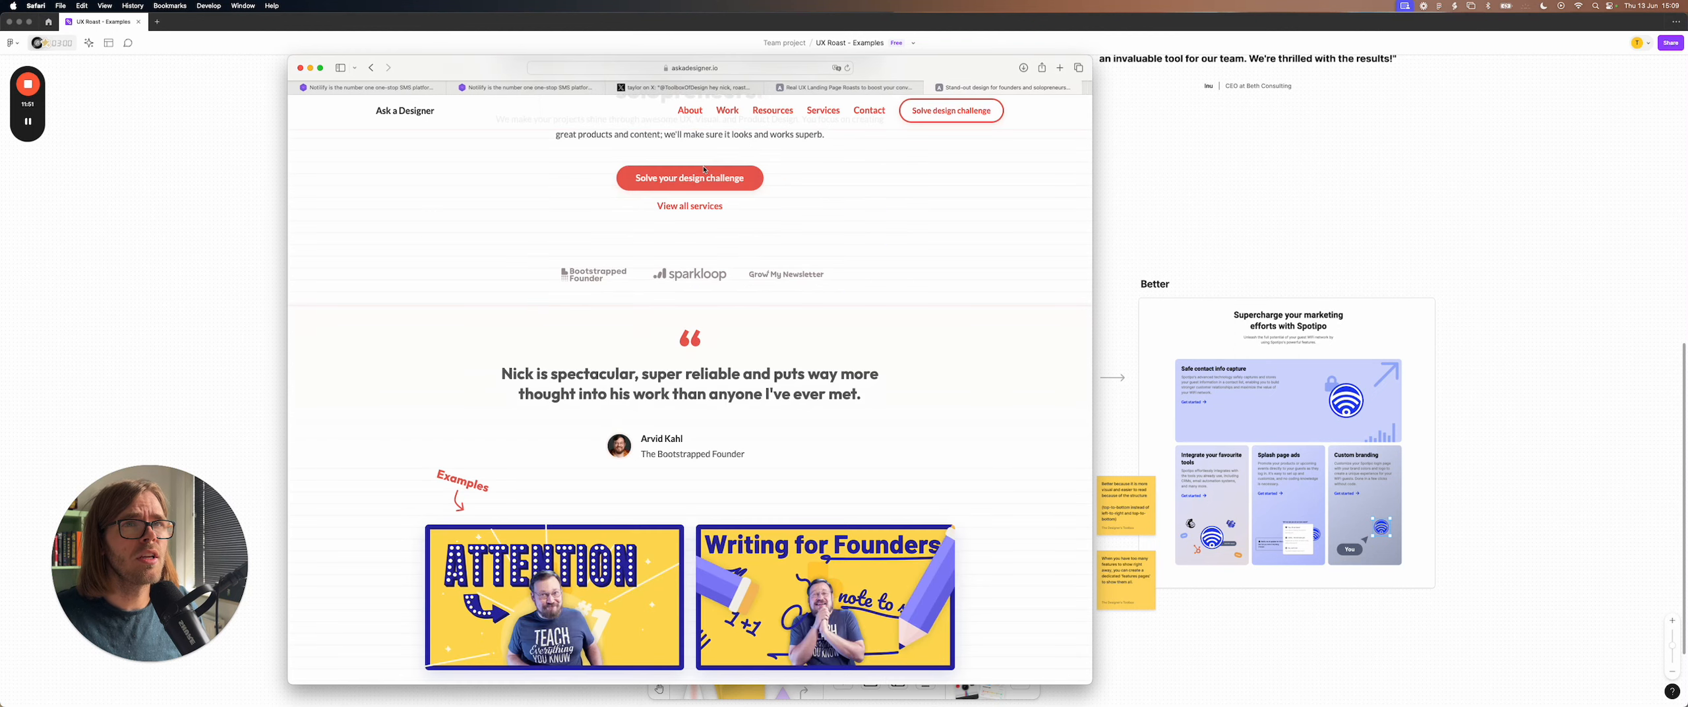
key("super+w")
Step: Return to the desktop Notilify page and highlight the testimonial giver's job title and company
left_click(795, 89)
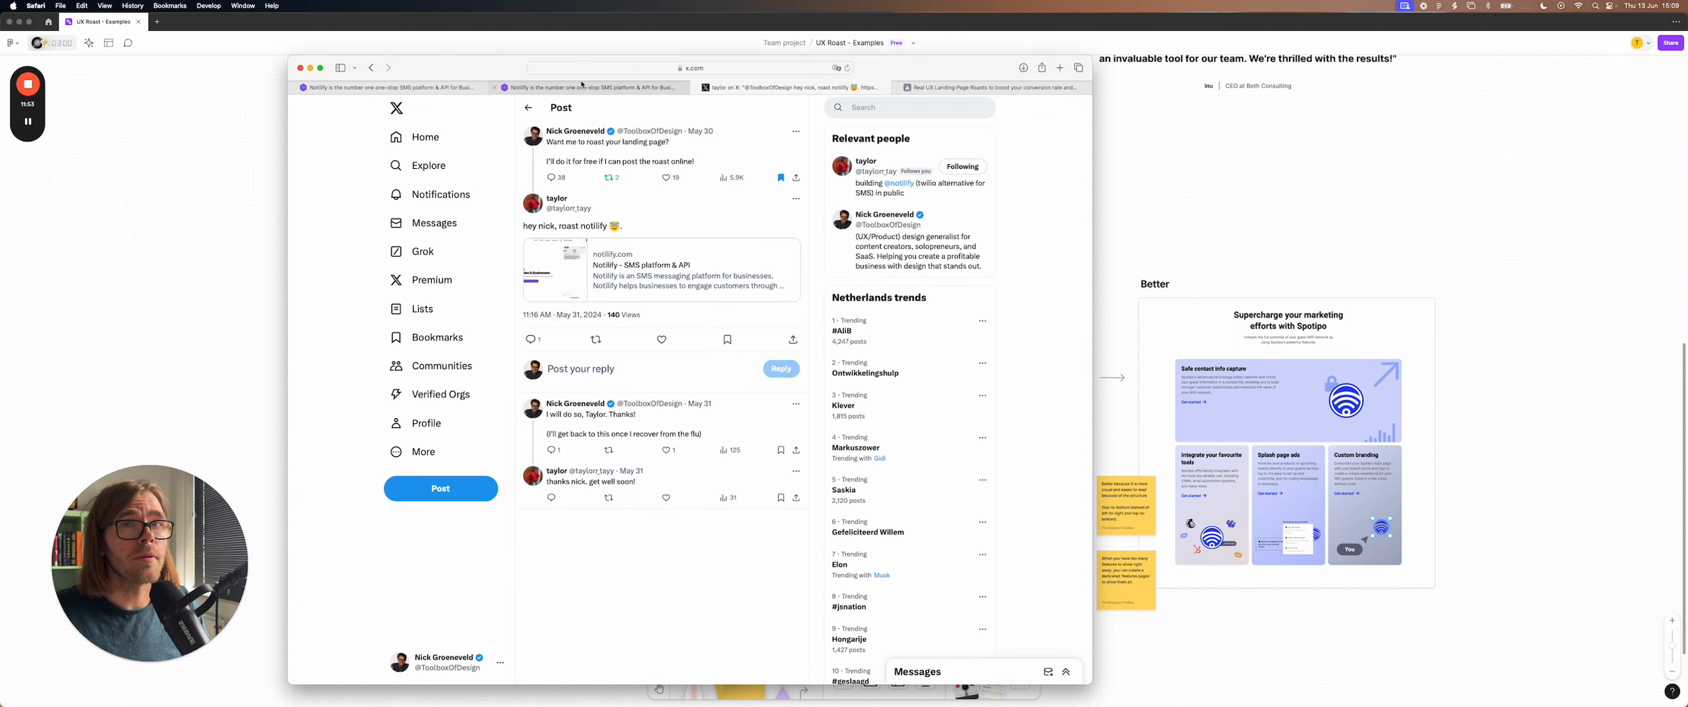
left_click(587, 87)
left_click(453, 88)
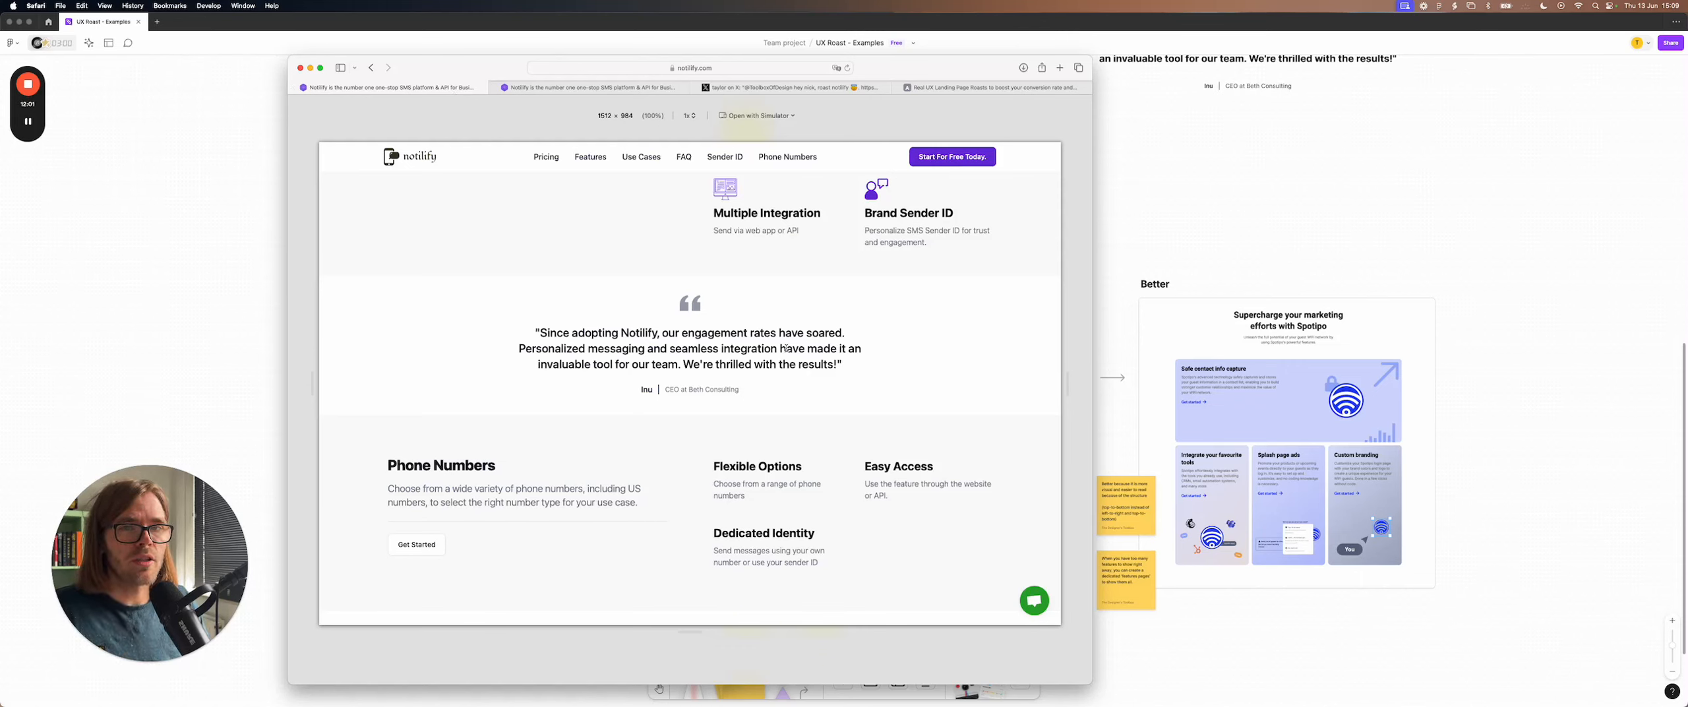
left_click_drag(673, 390, 824, 394)
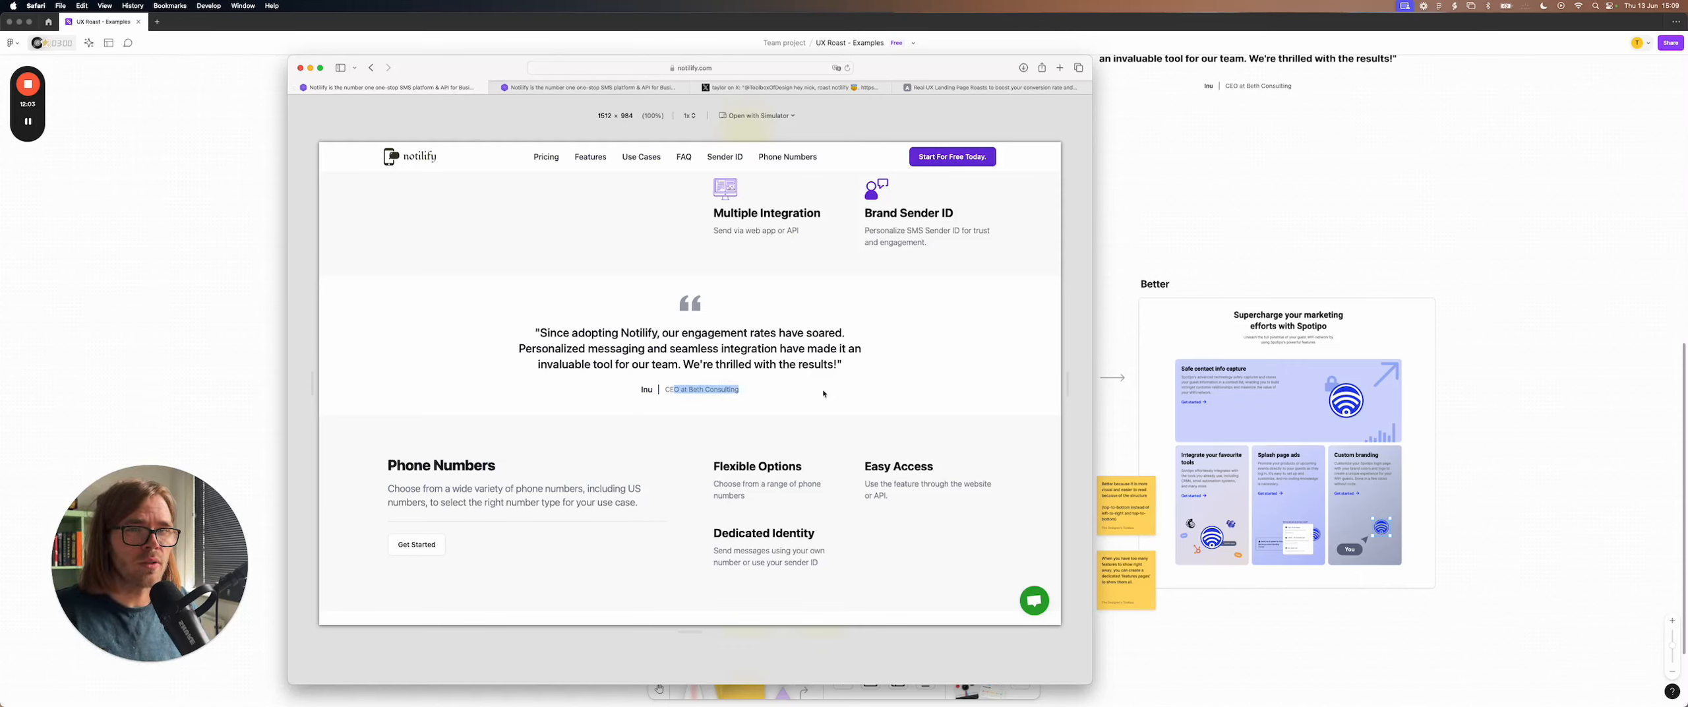
left_click(694, 401)
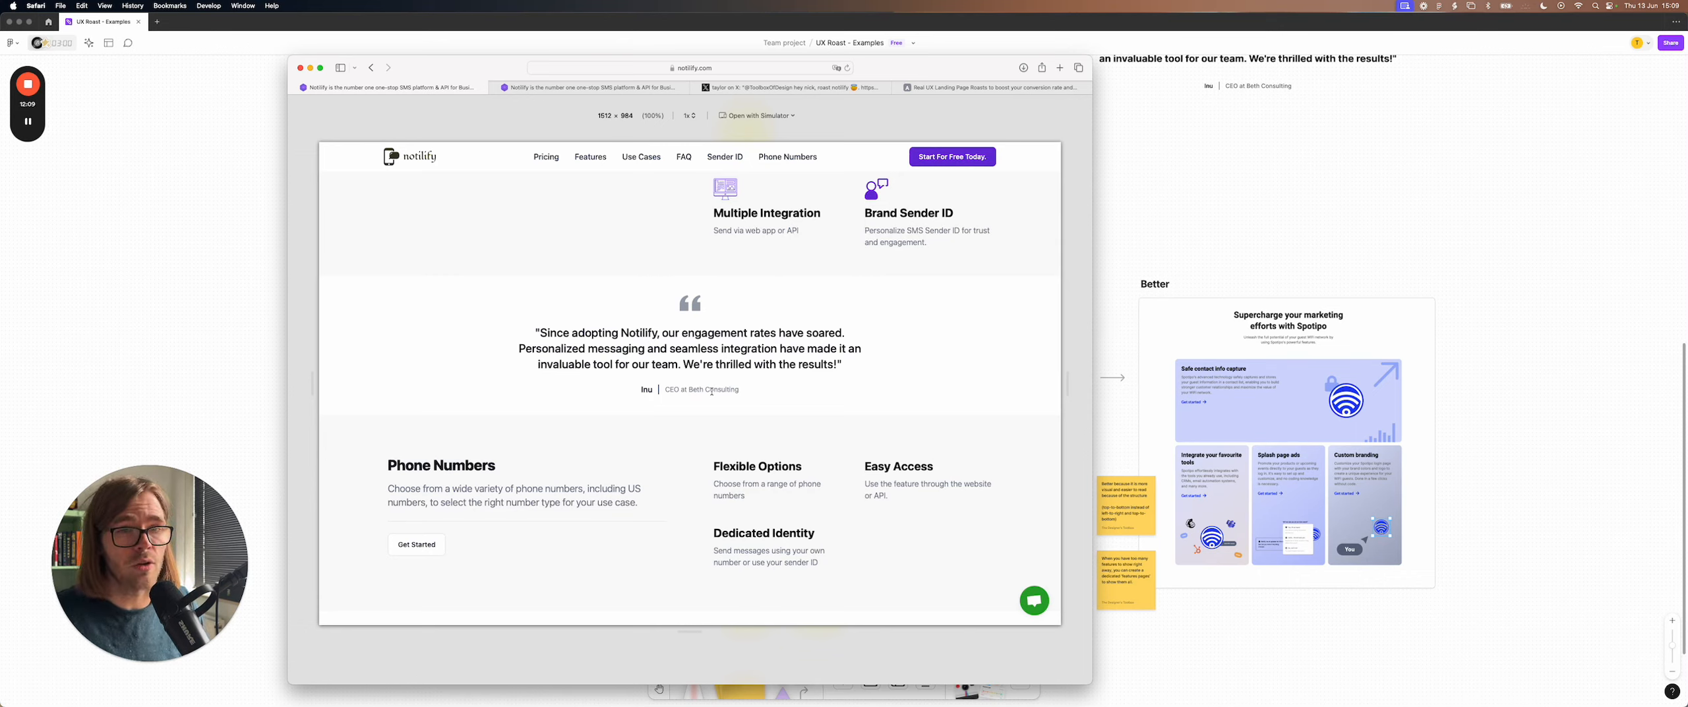
Step: Switch to the UX Roast - Examples board in Figma and compare the underlined and highlighted testimonial versions up close
left_click(1236, 237)
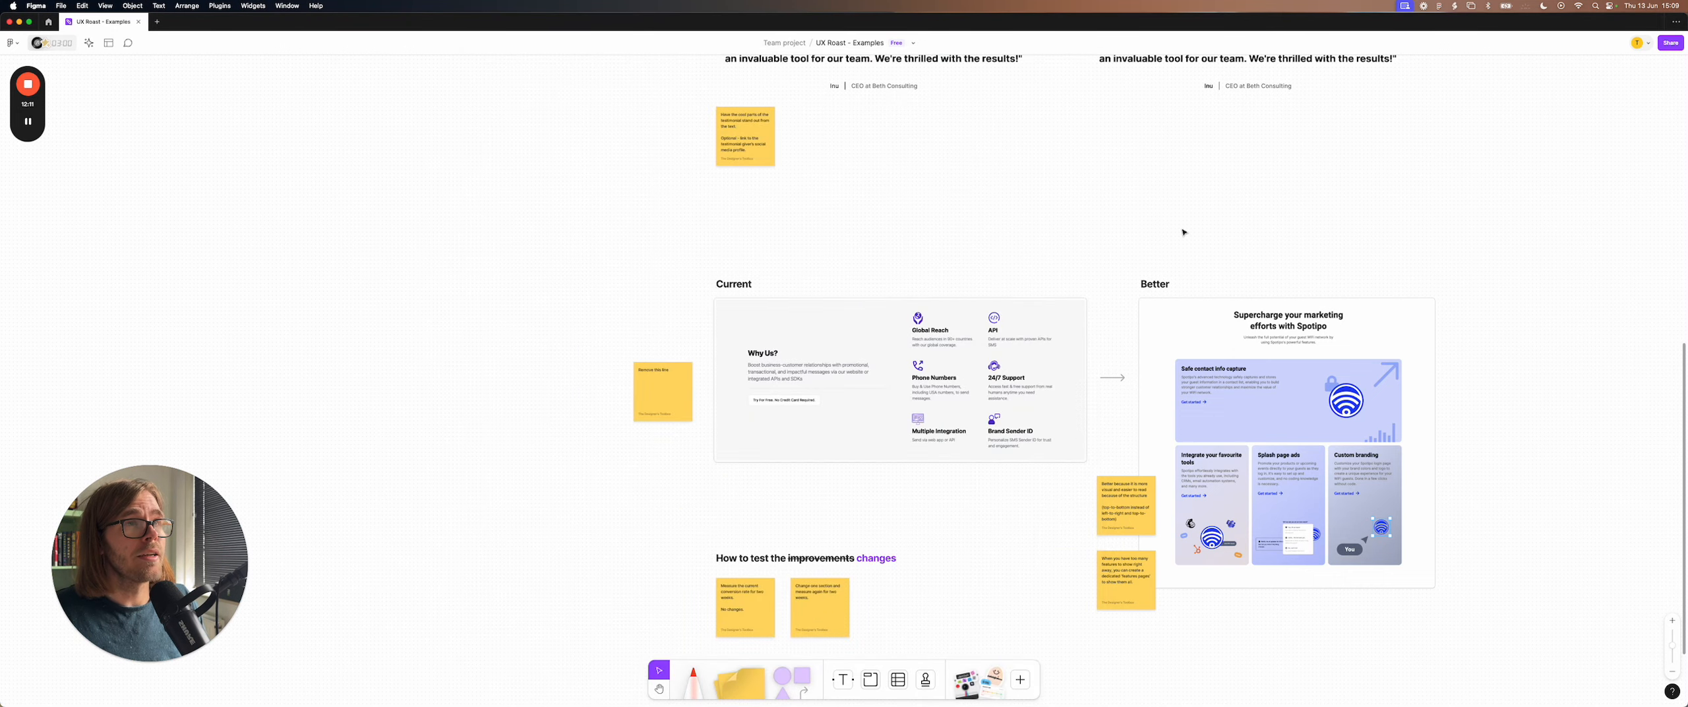
scroll(1184, 233, "up", 5)
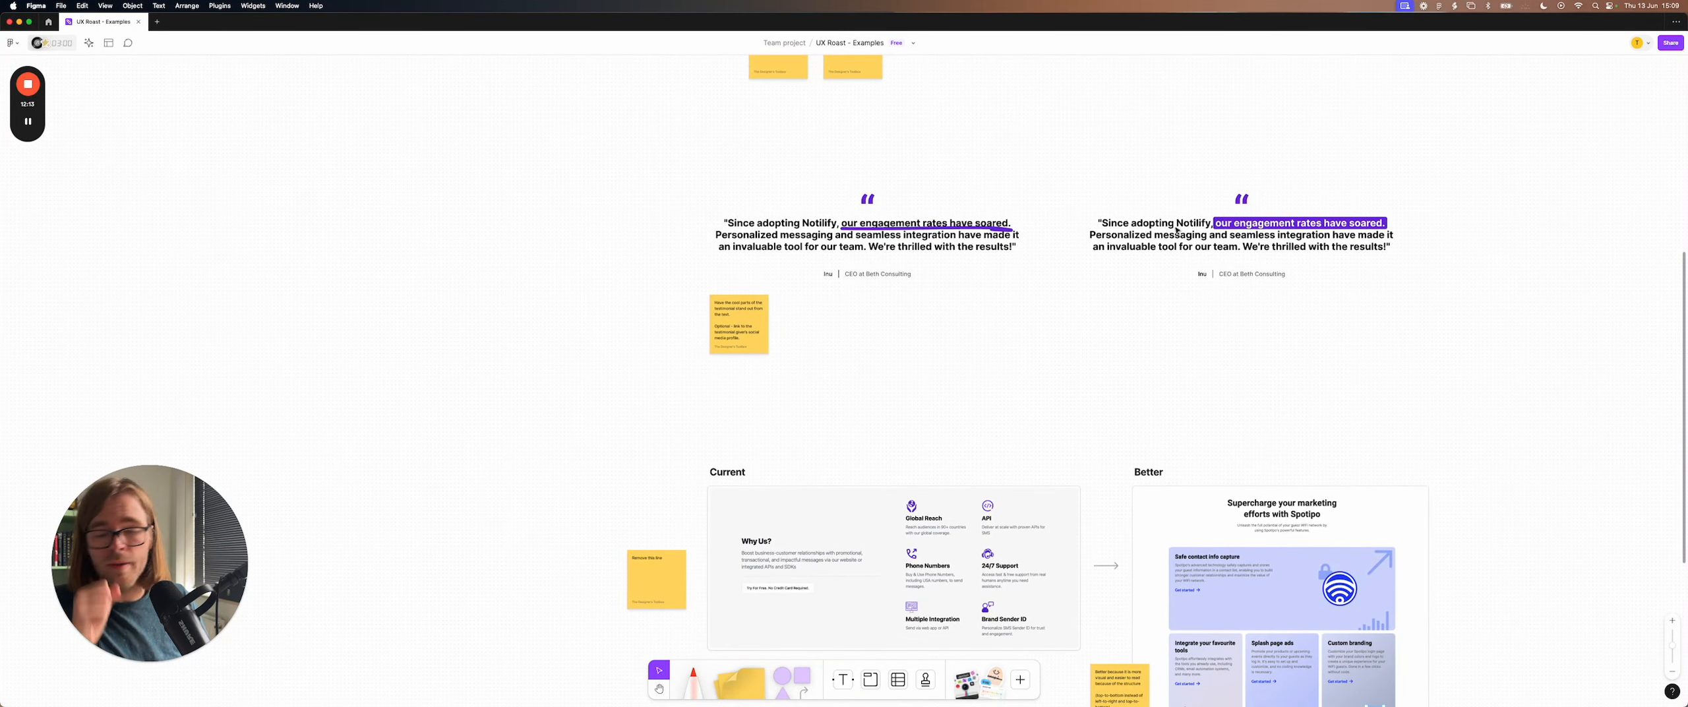
left_click_drag(1140, 190, 1056, 208)
scroll(926, 239, "up", 5)
scroll(991, 224, "down", 5)
key("v")
left_click_drag(485, 243, 1309, 437)
scroll(1308, 436, "left", 3)
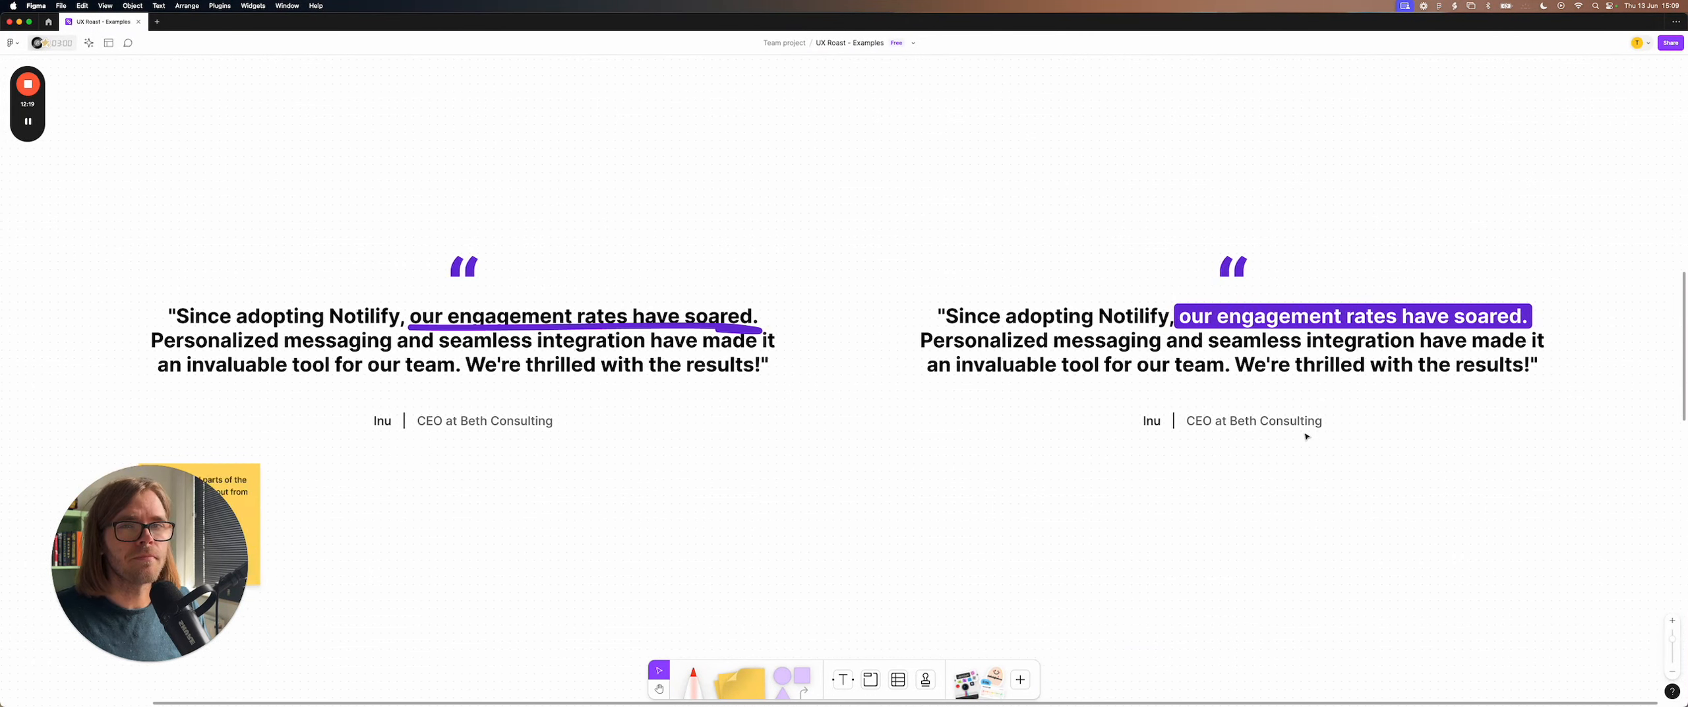
scroll(638, 279, "left", 1)
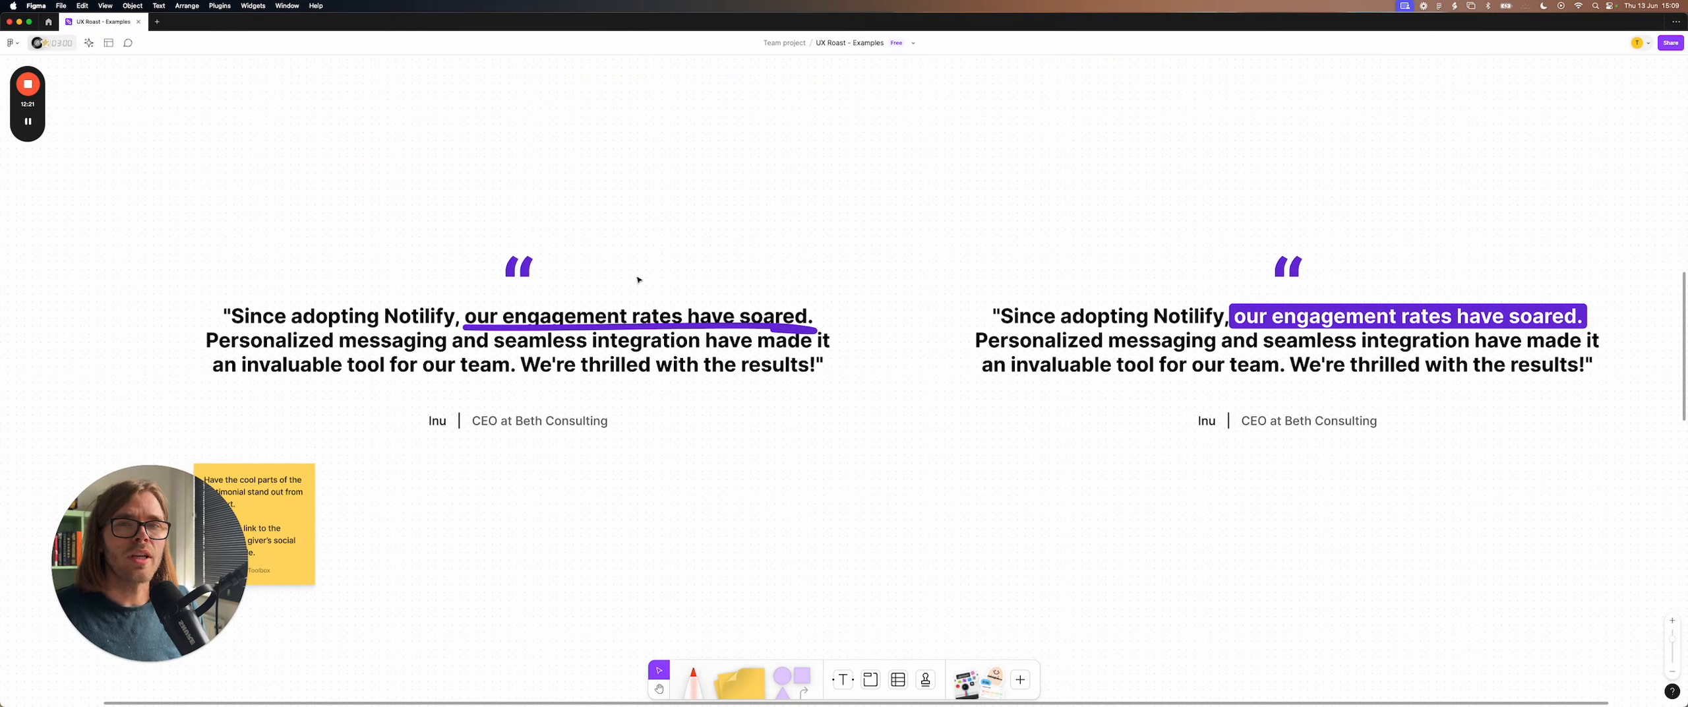
Step: Examine the purple quotation marks, the sticky note on making cool parts stand out, and the emphasized phrase in both testimonials
left_click(528, 275)
left_click(1278, 265)
left_click(1156, 213)
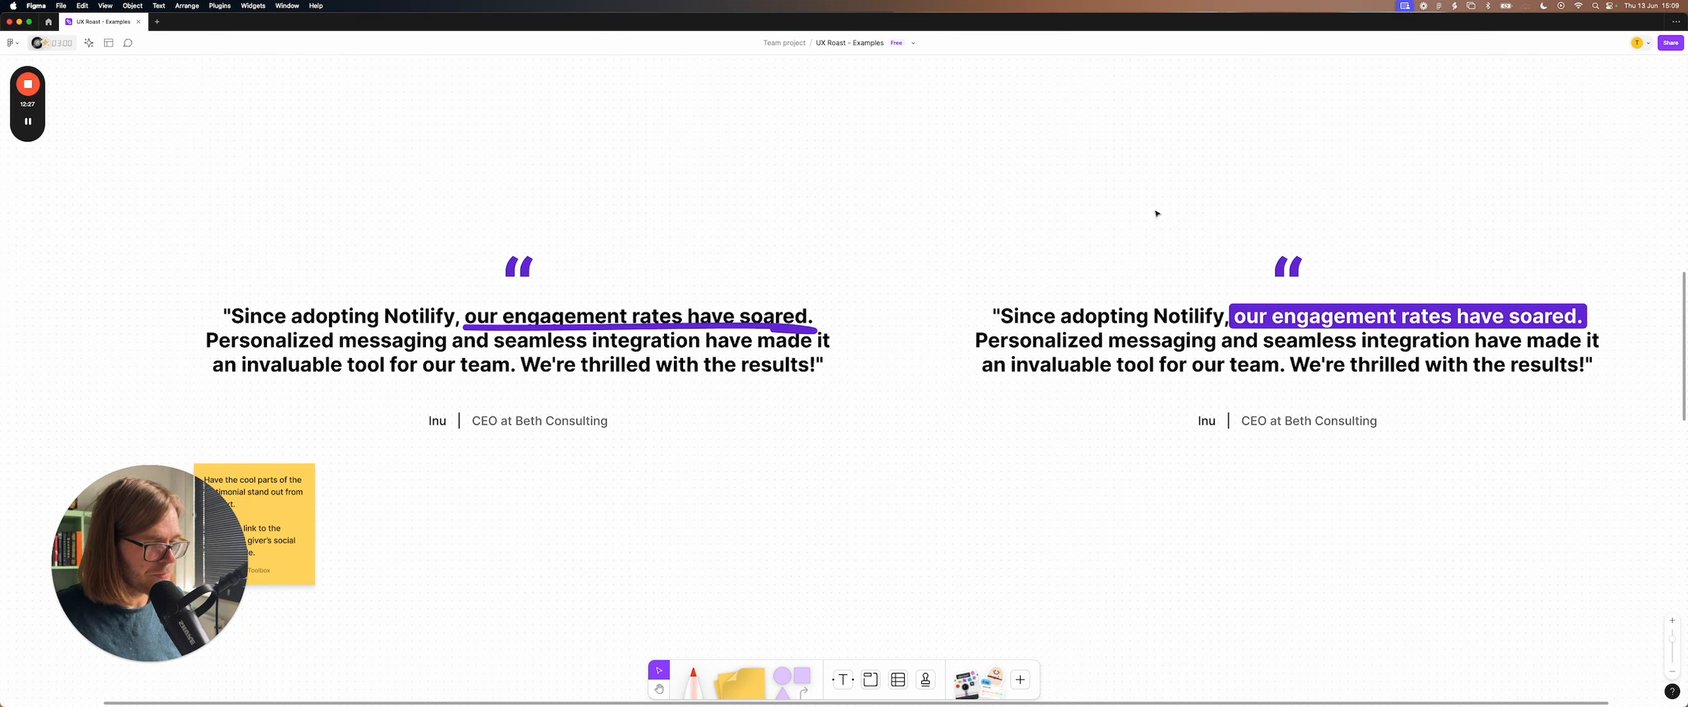
scroll(1156, 213, "left", 1)
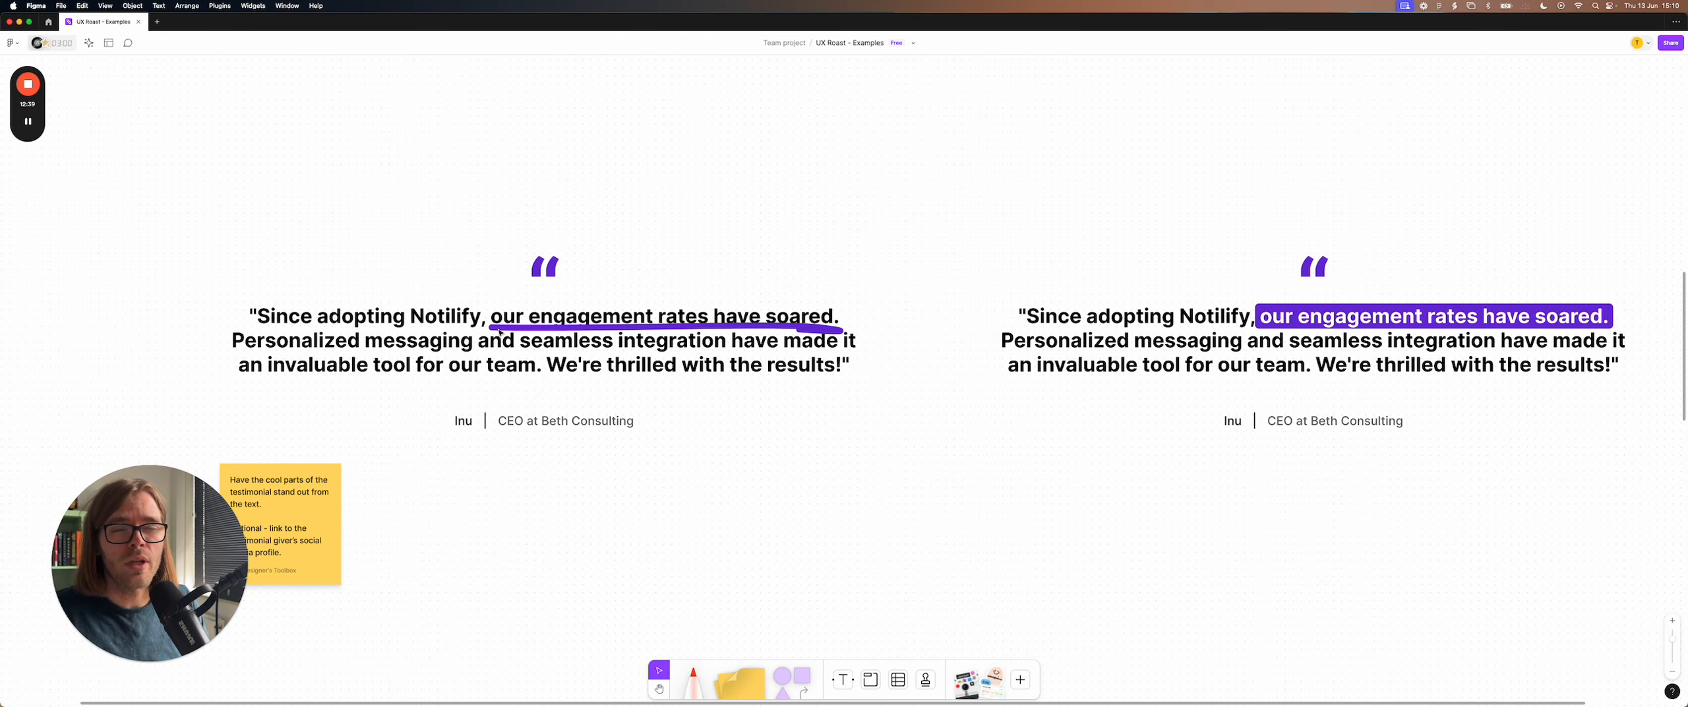
scroll(851, 332, "right", 5)
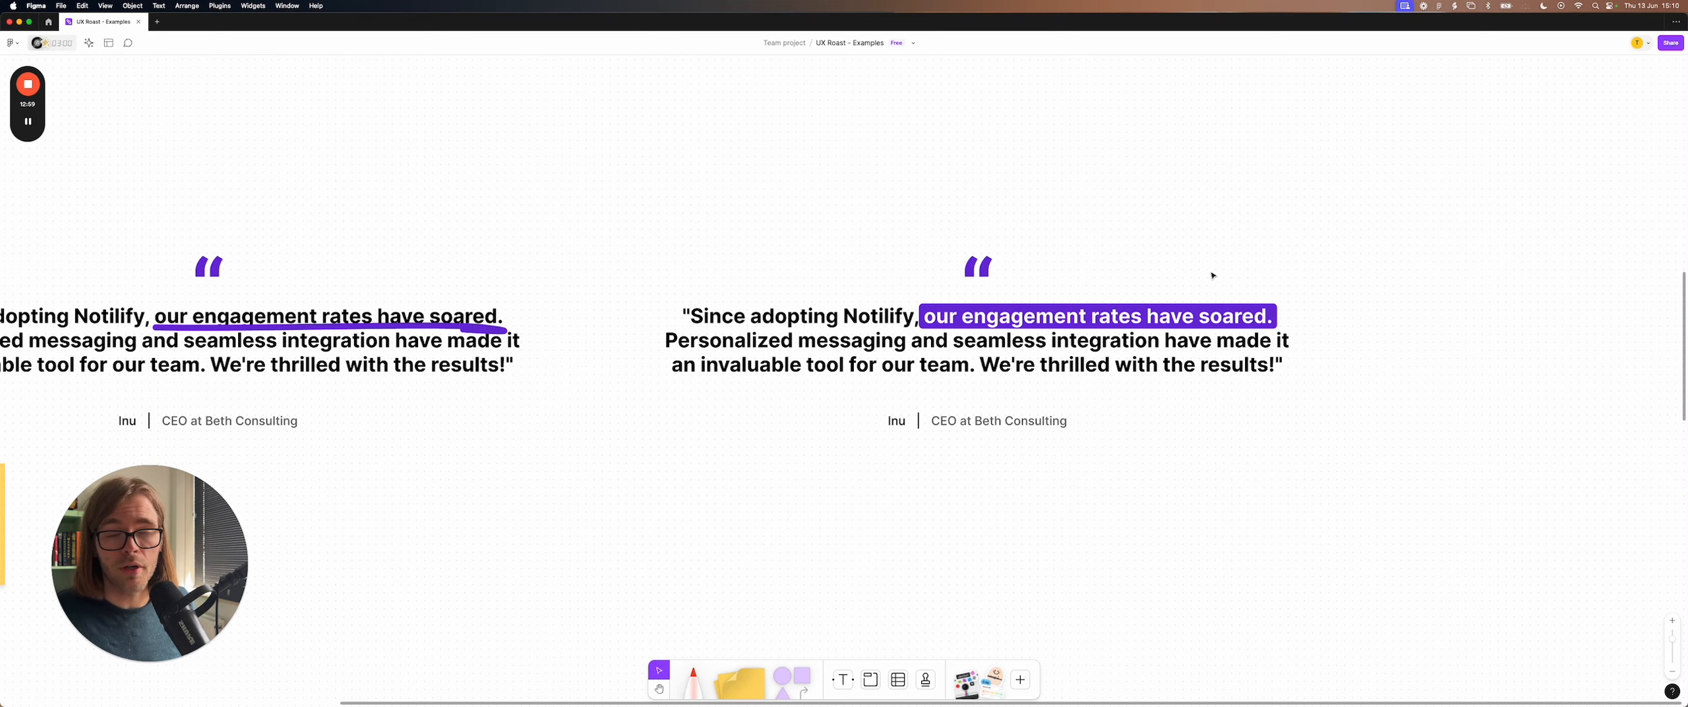
Step: Switch back to the Notilify page in Safari and review its Phone Numbers, Sender ID and Use Cases sections
scroll(1186, 257, "down", 5)
key("super+Tab")
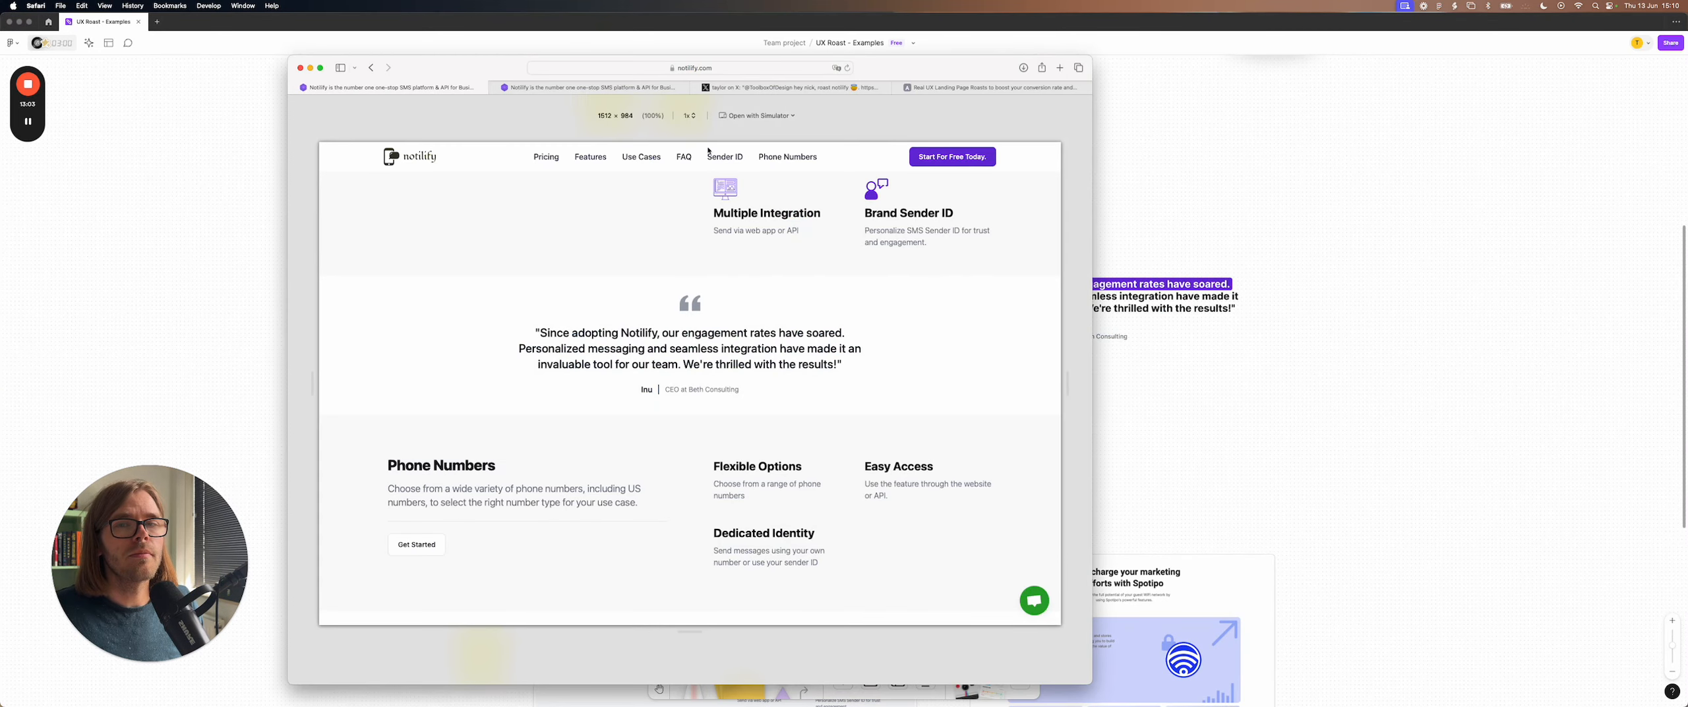
scroll(472, 344, "down", 3)
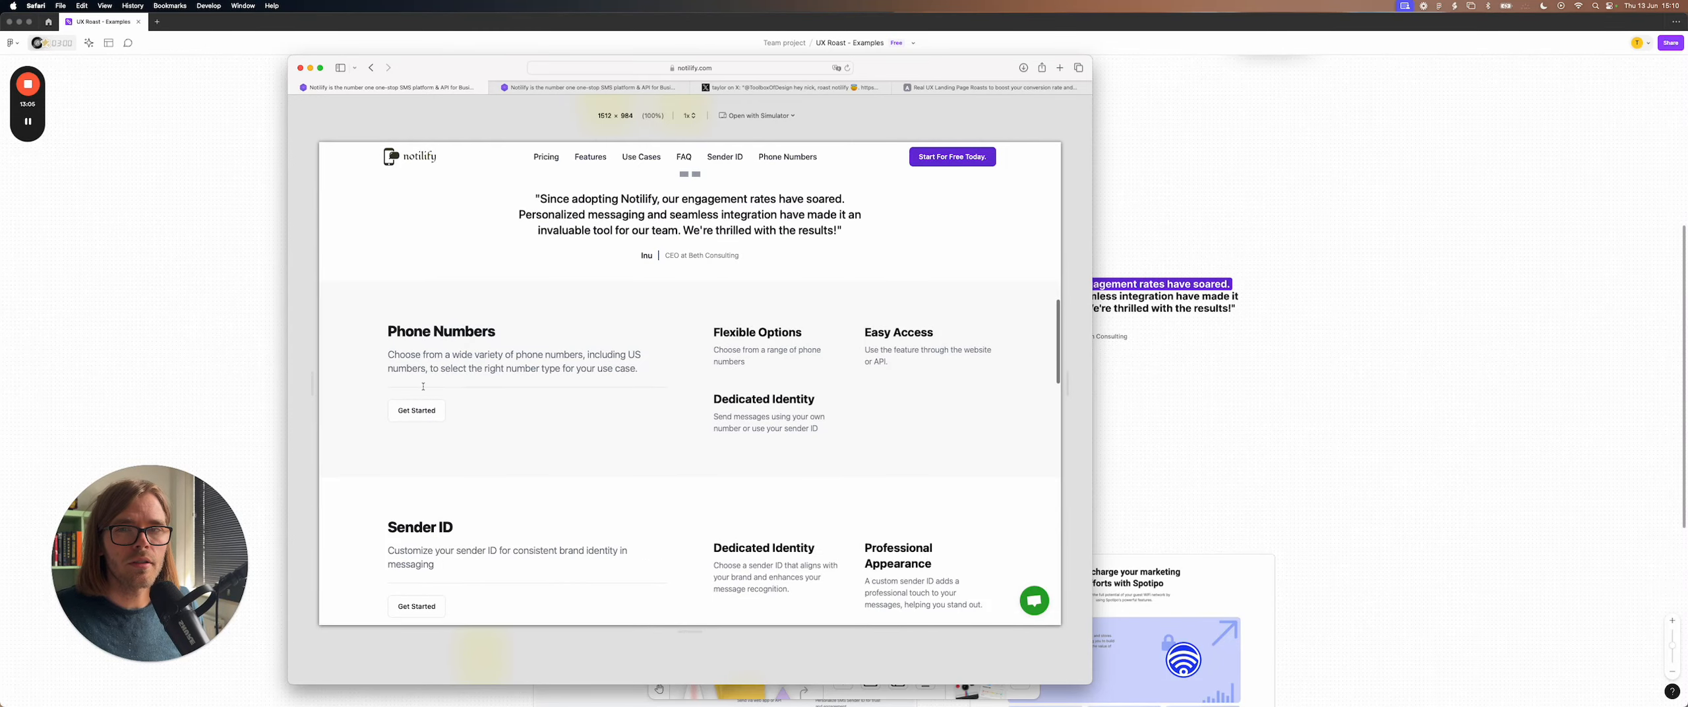
scroll(536, 396, "down", 5)
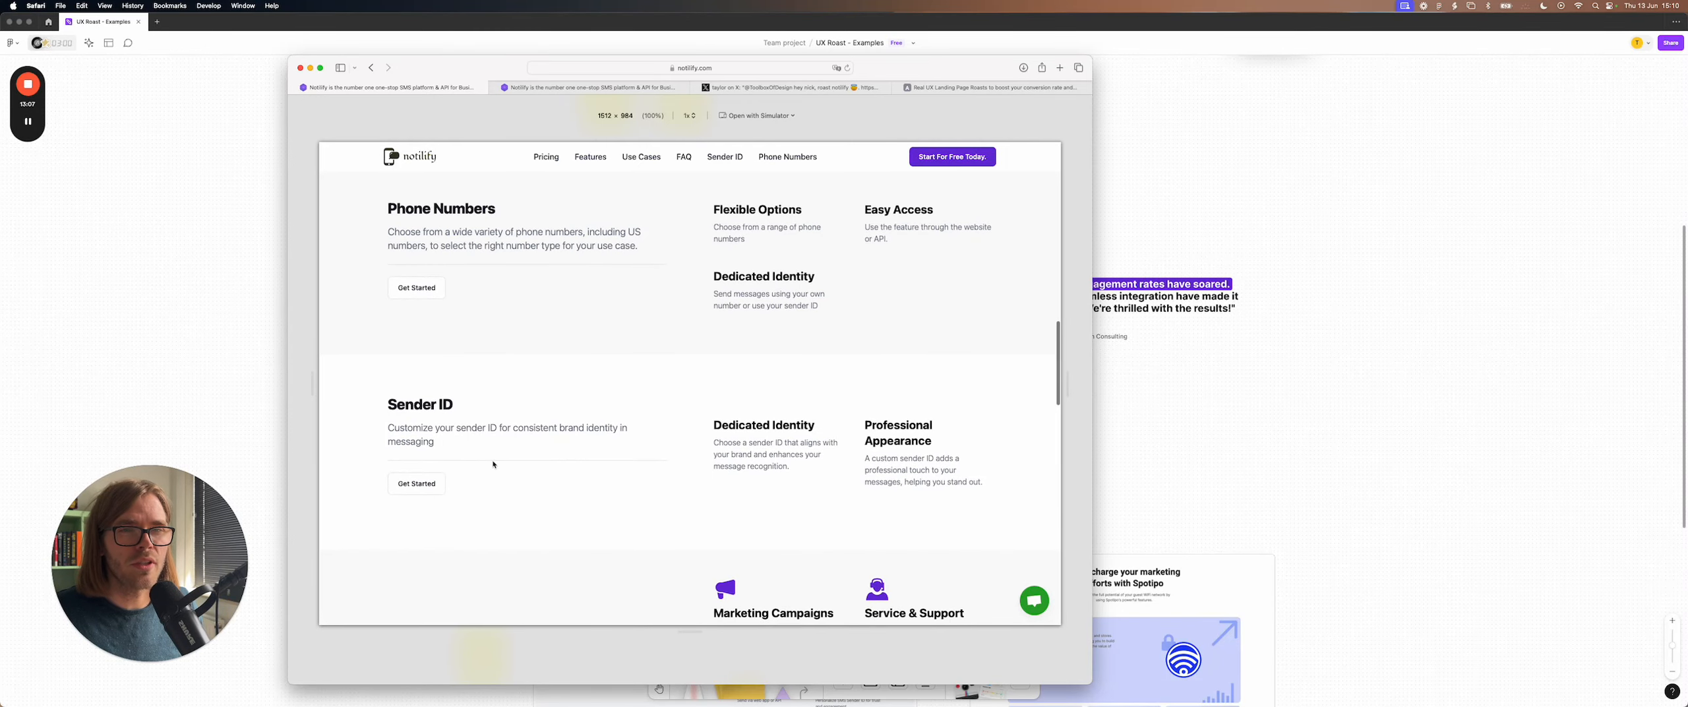
scroll(493, 465, "down", 7)
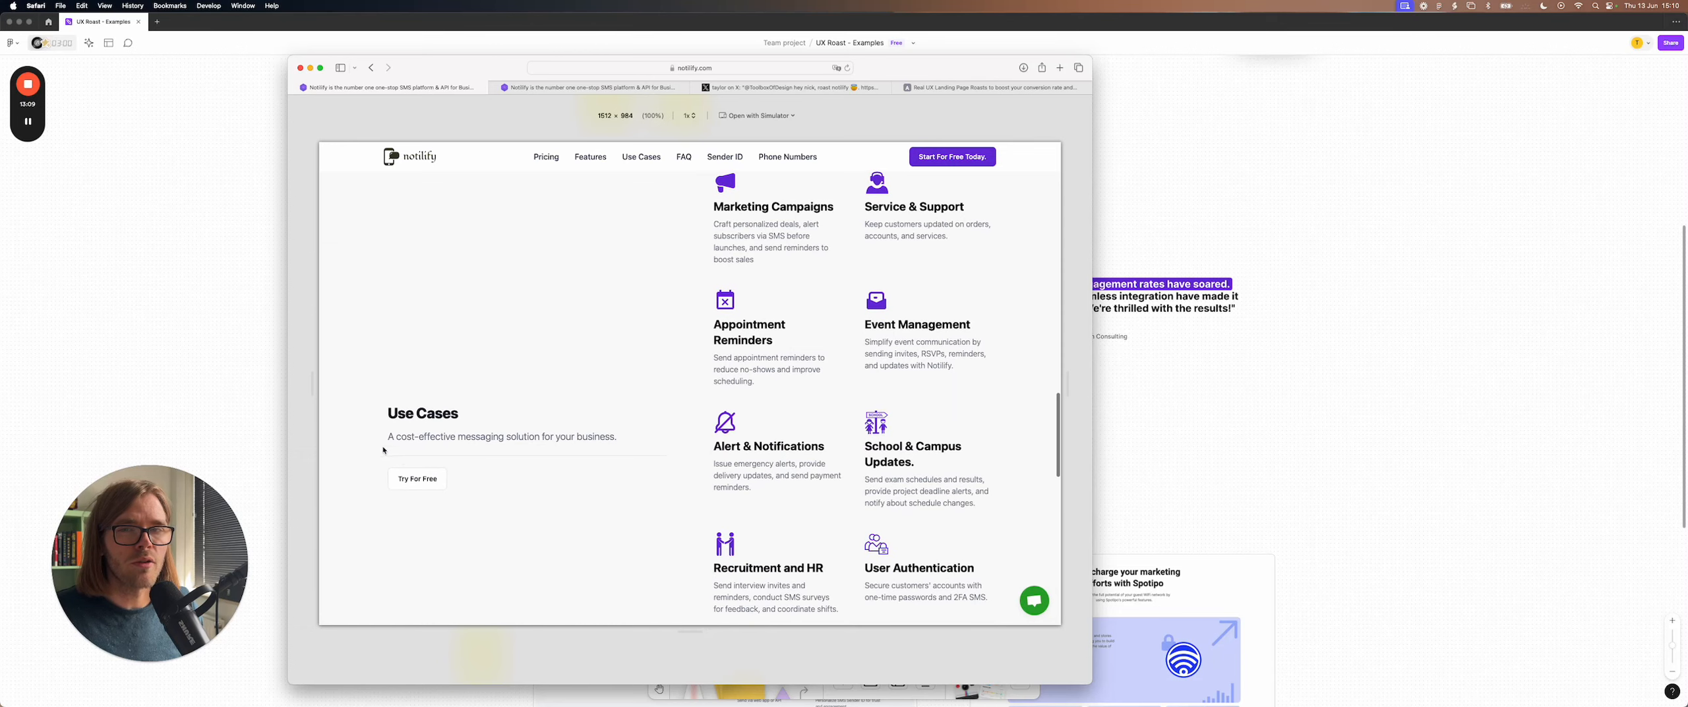
Step: Review the mobile version of the Notilify page from the hero to the testimonial and highlight the quote there
left_click(589, 85)
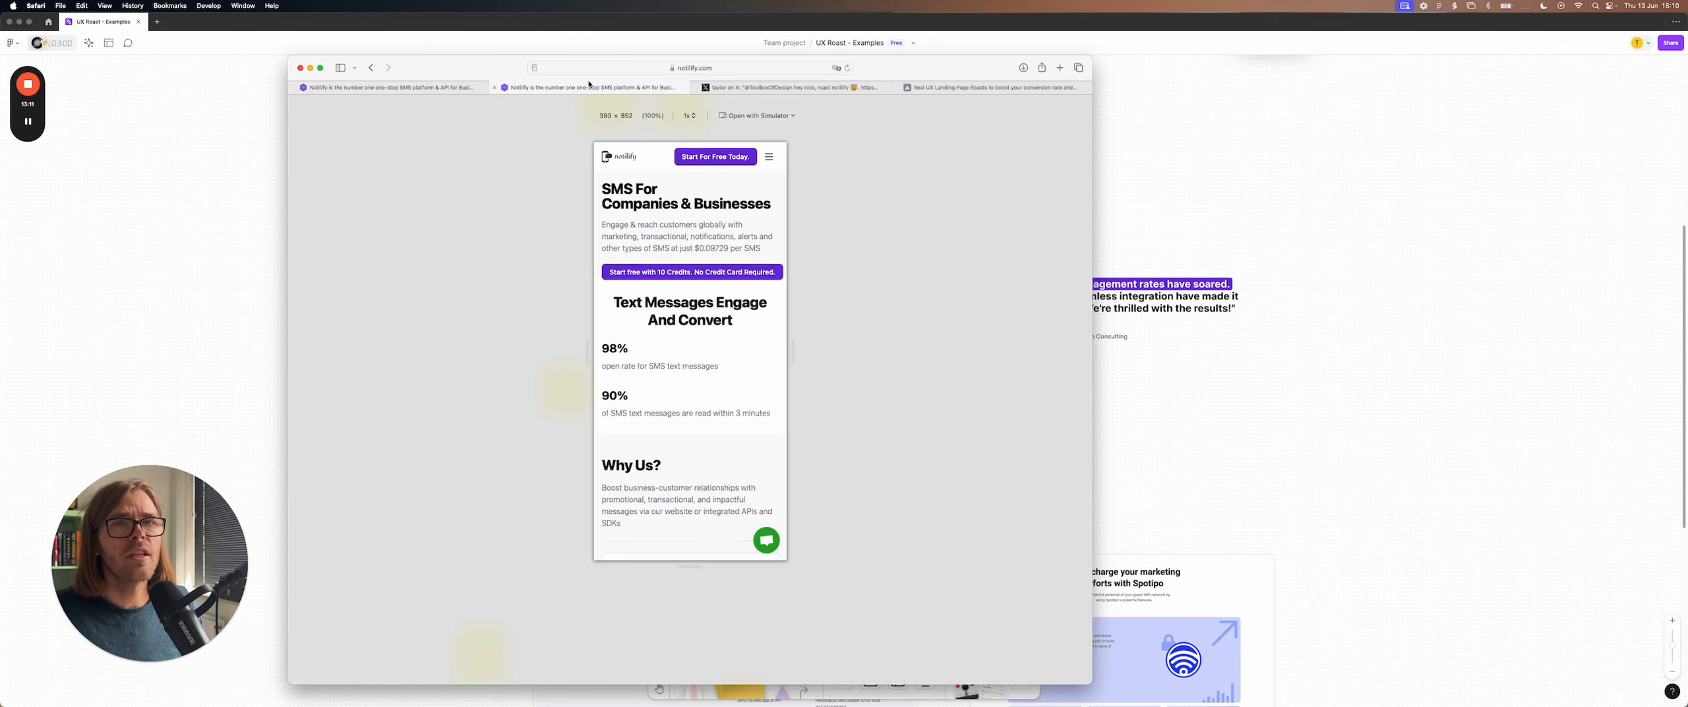
scroll(666, 232, "down", 4)
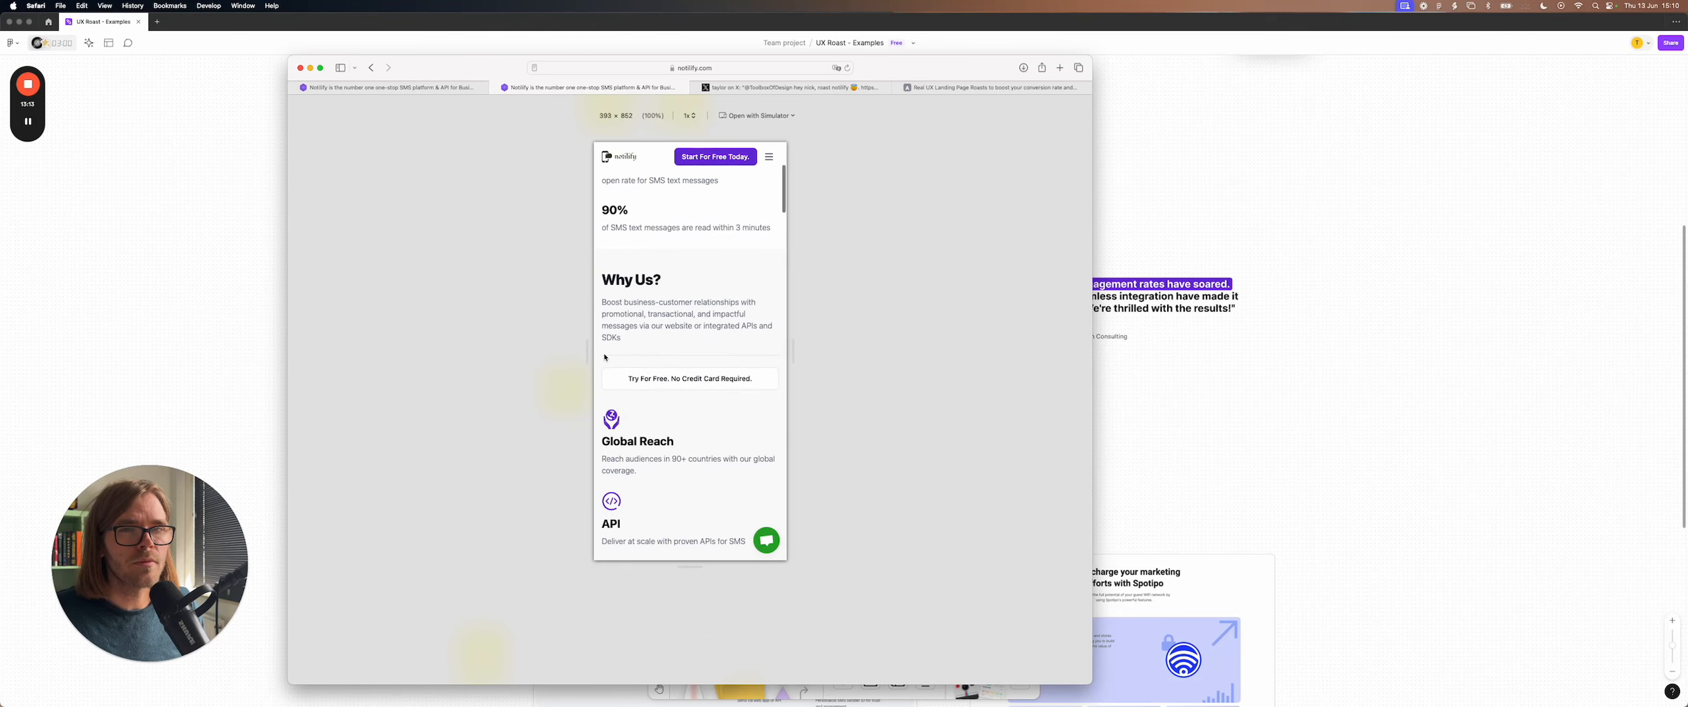
scroll(732, 359, "down", 3)
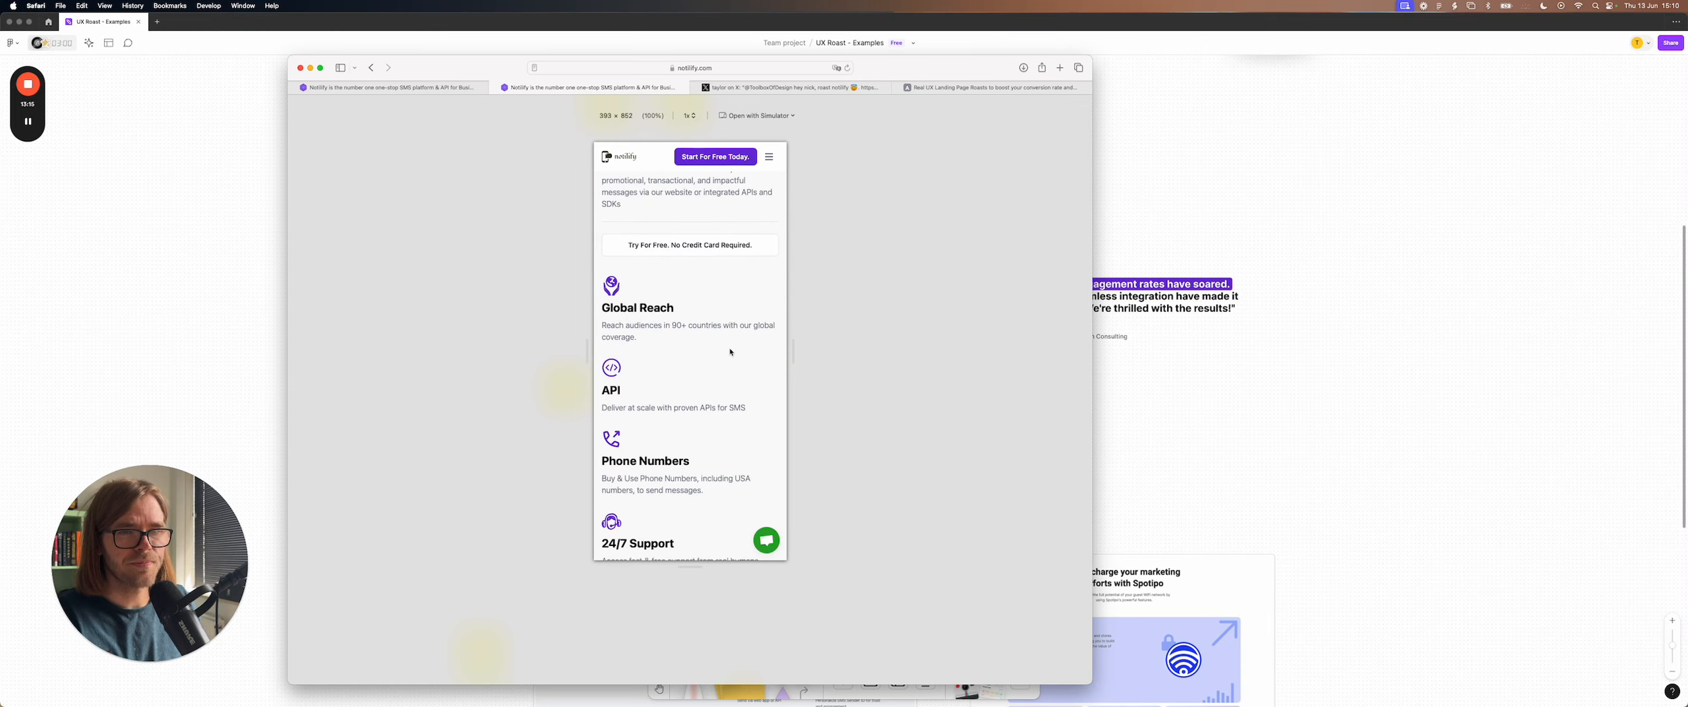
scroll(713, 369, "down", 1)
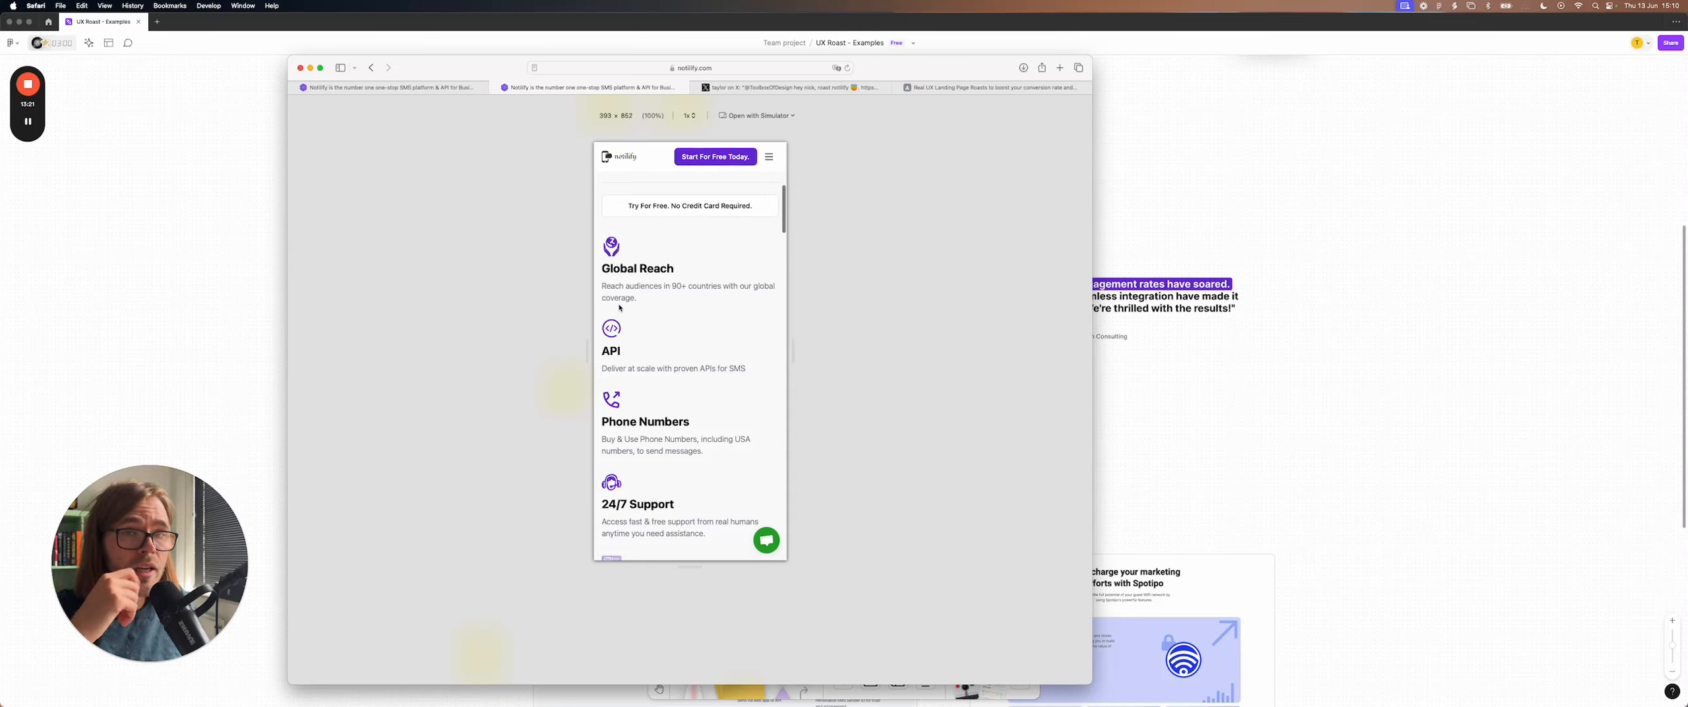
scroll(679, 321, "down", 10)
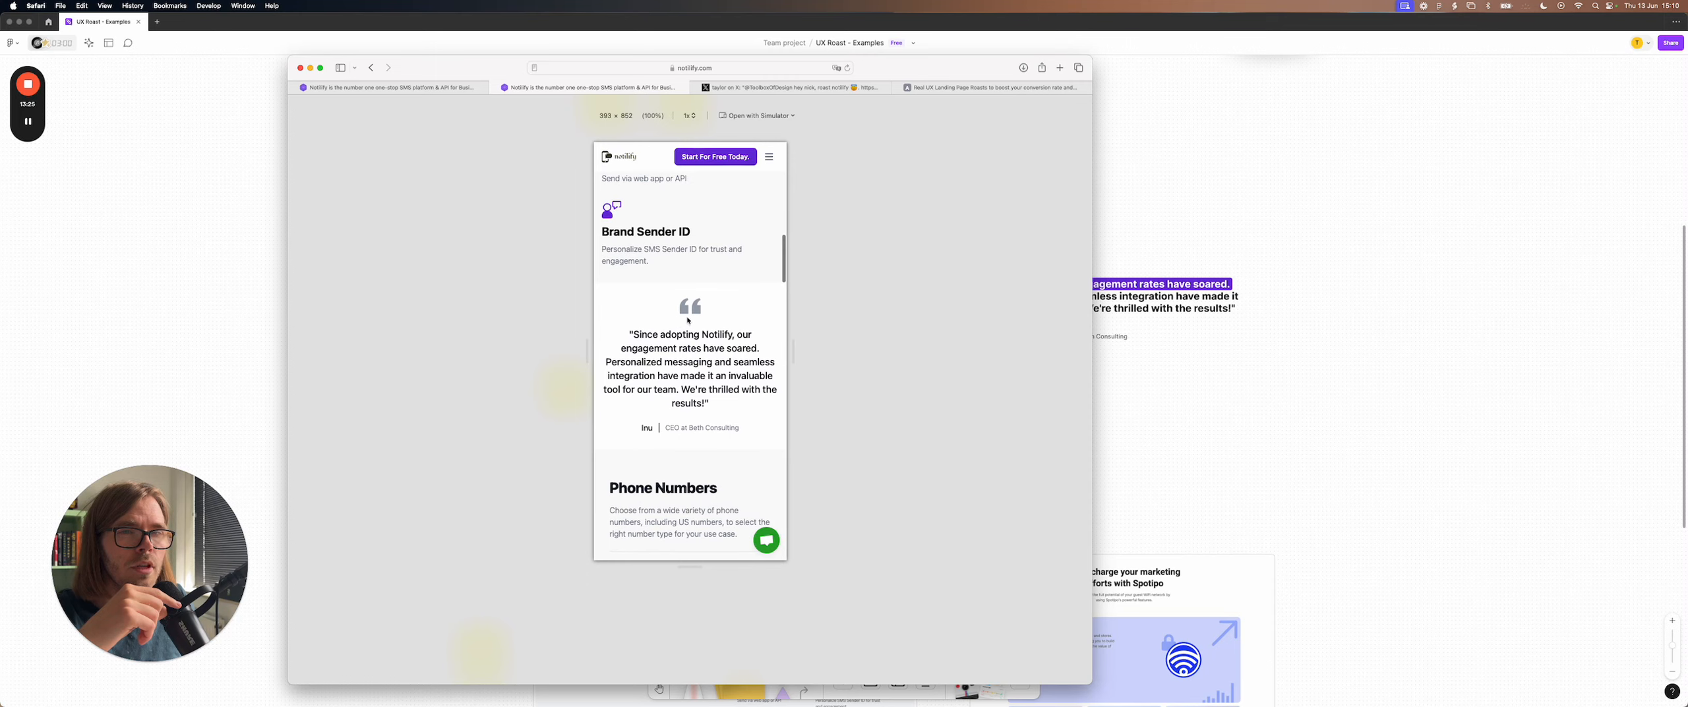
left_click_drag(713, 406, 629, 335)
left_click(704, 346)
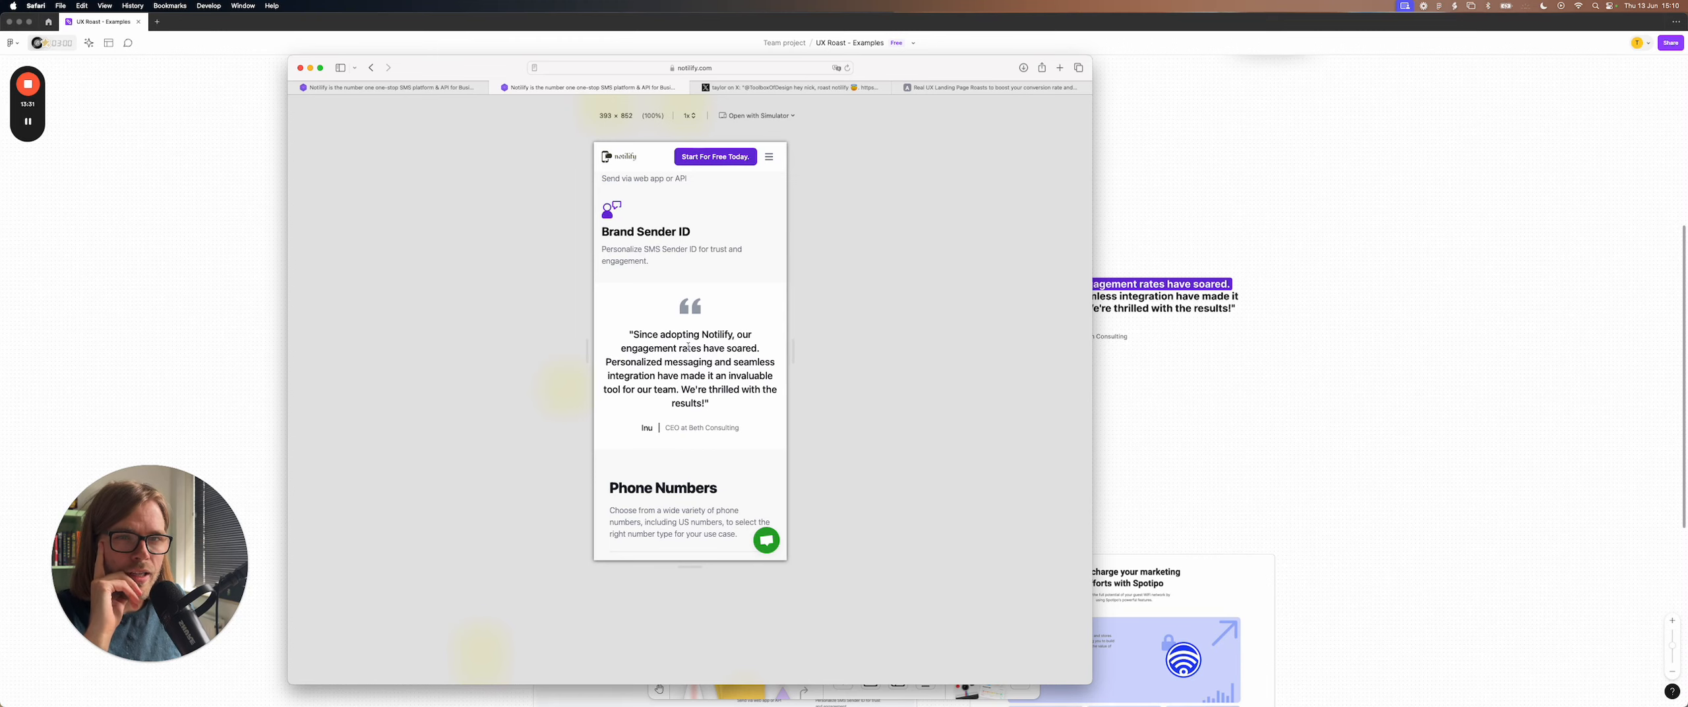
Step: Review the mobile Phone Numbers, Sender ID and Use Cases sections, and return to the desktop version
scroll(695, 350, "down", 5)
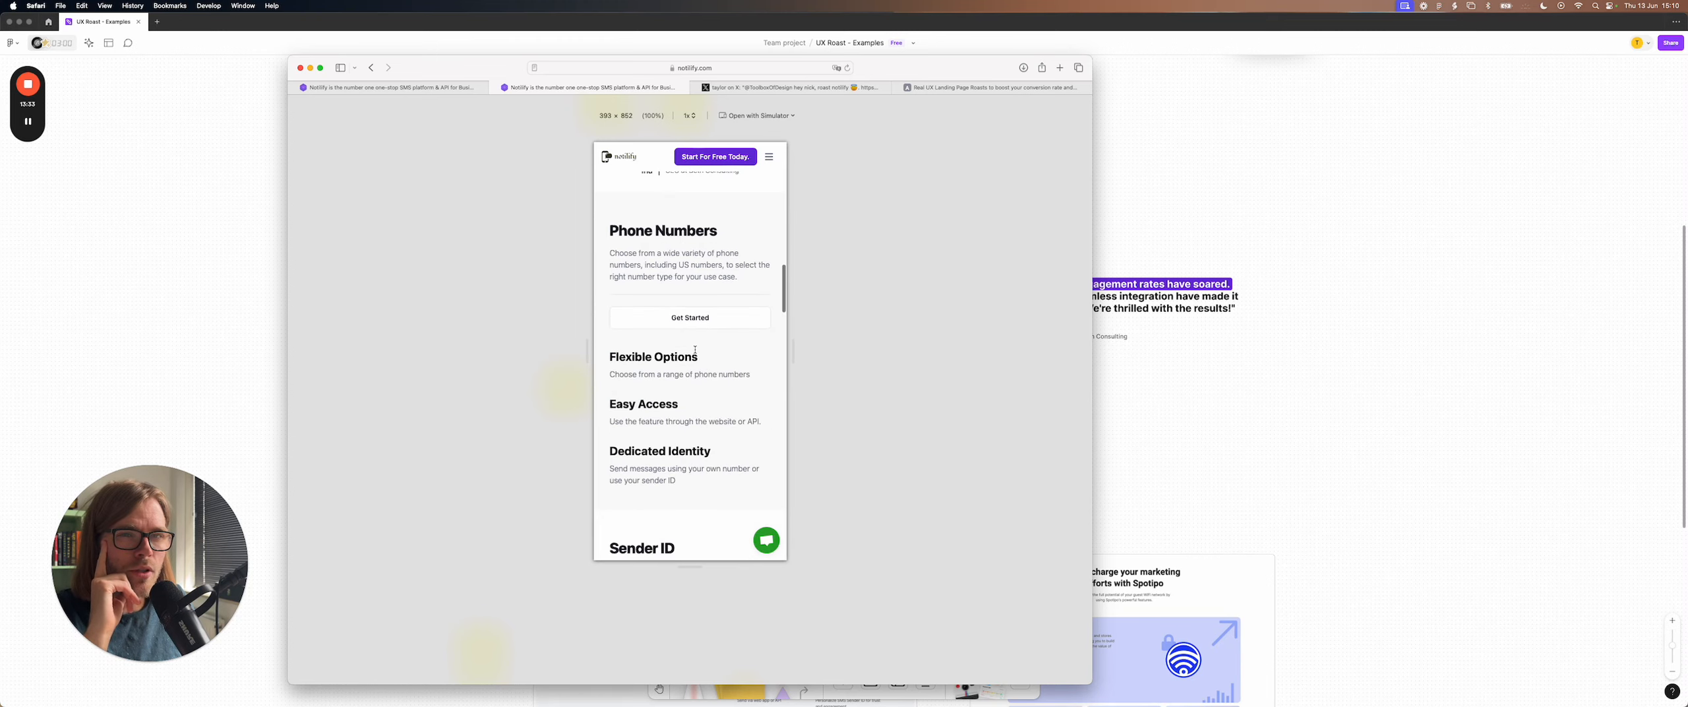
scroll(721, 295, "down", 10)
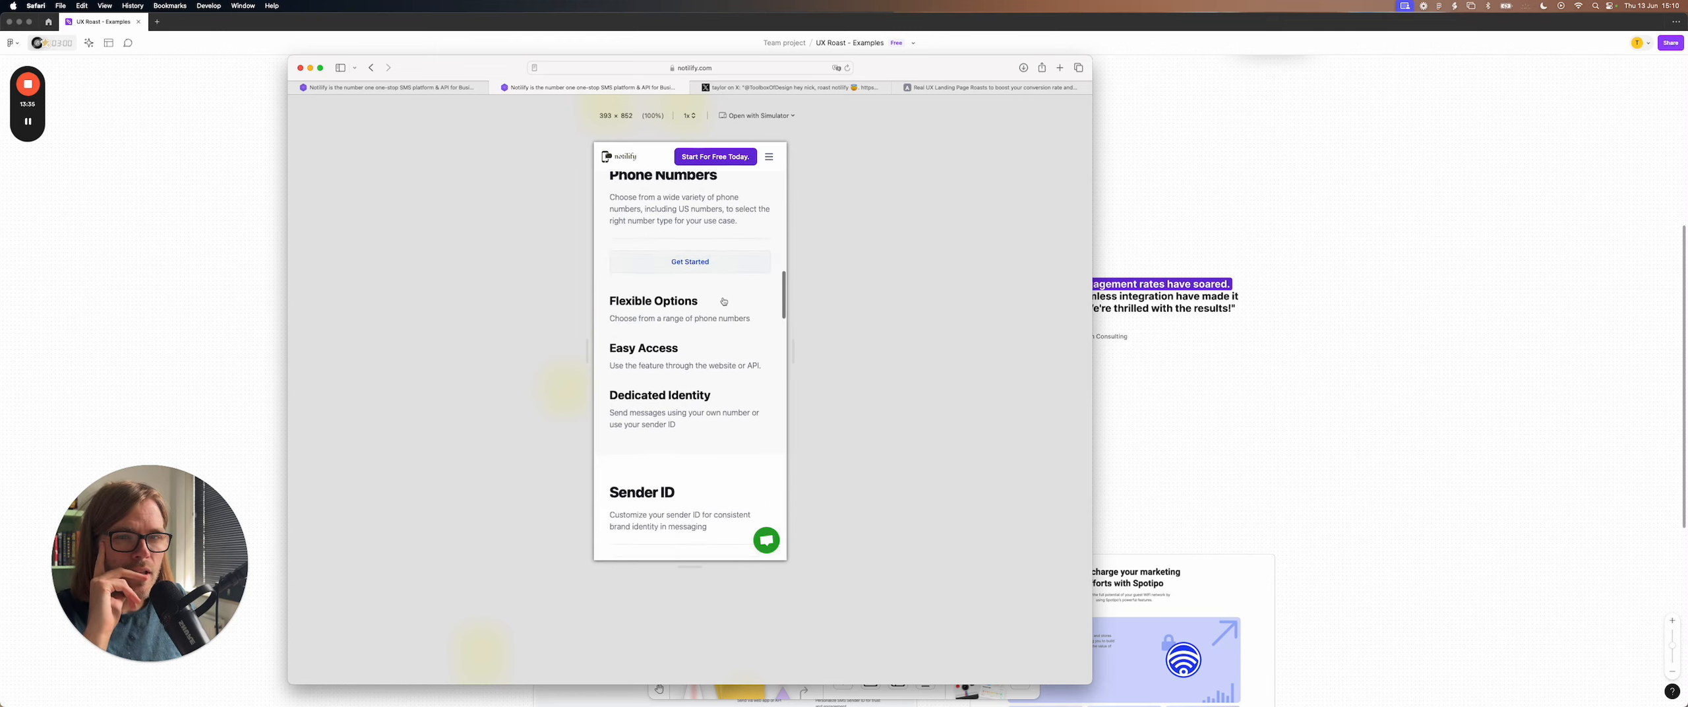
scroll(684, 323, "down", 3)
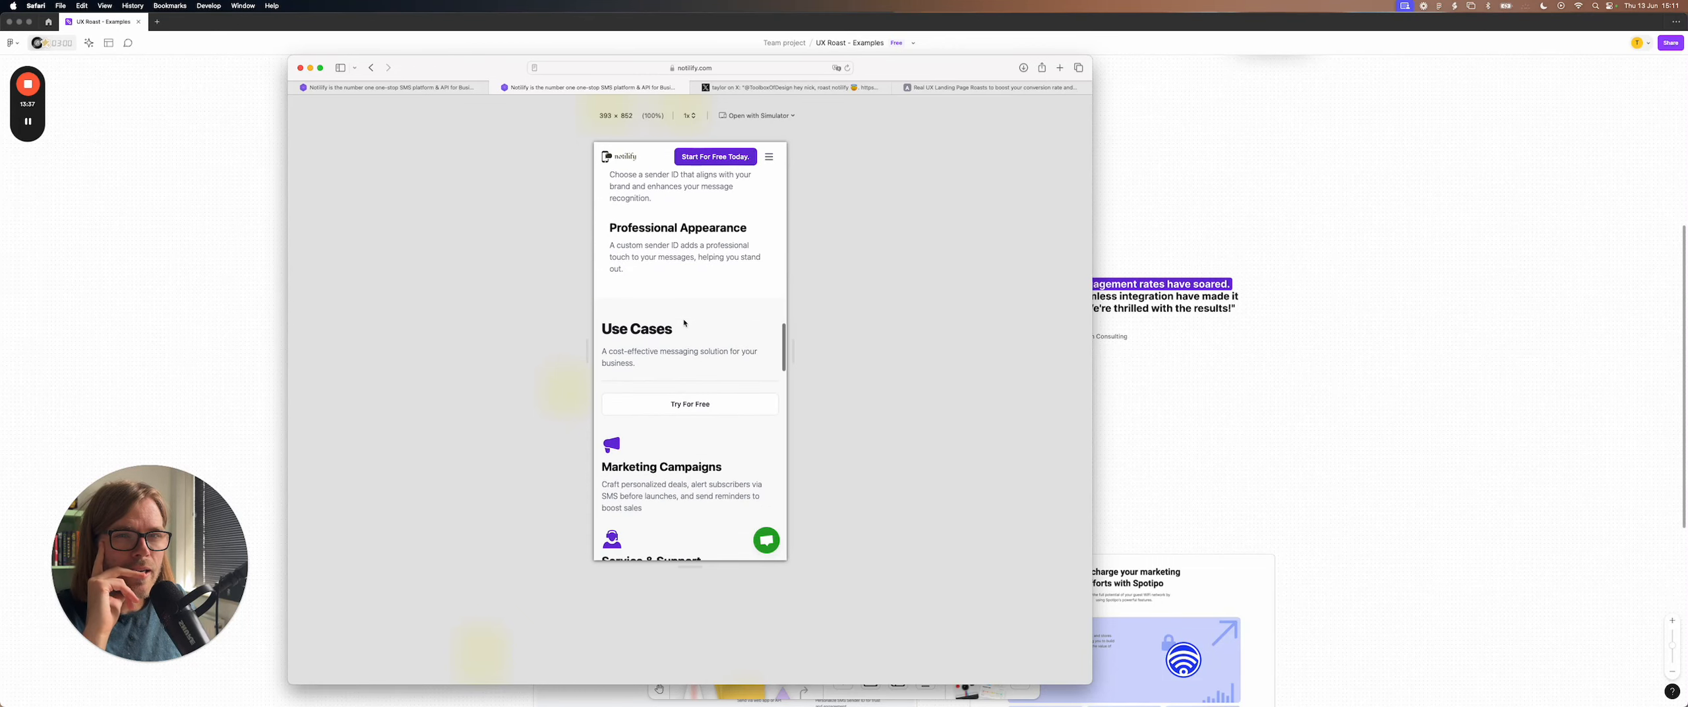
left_click(457, 92)
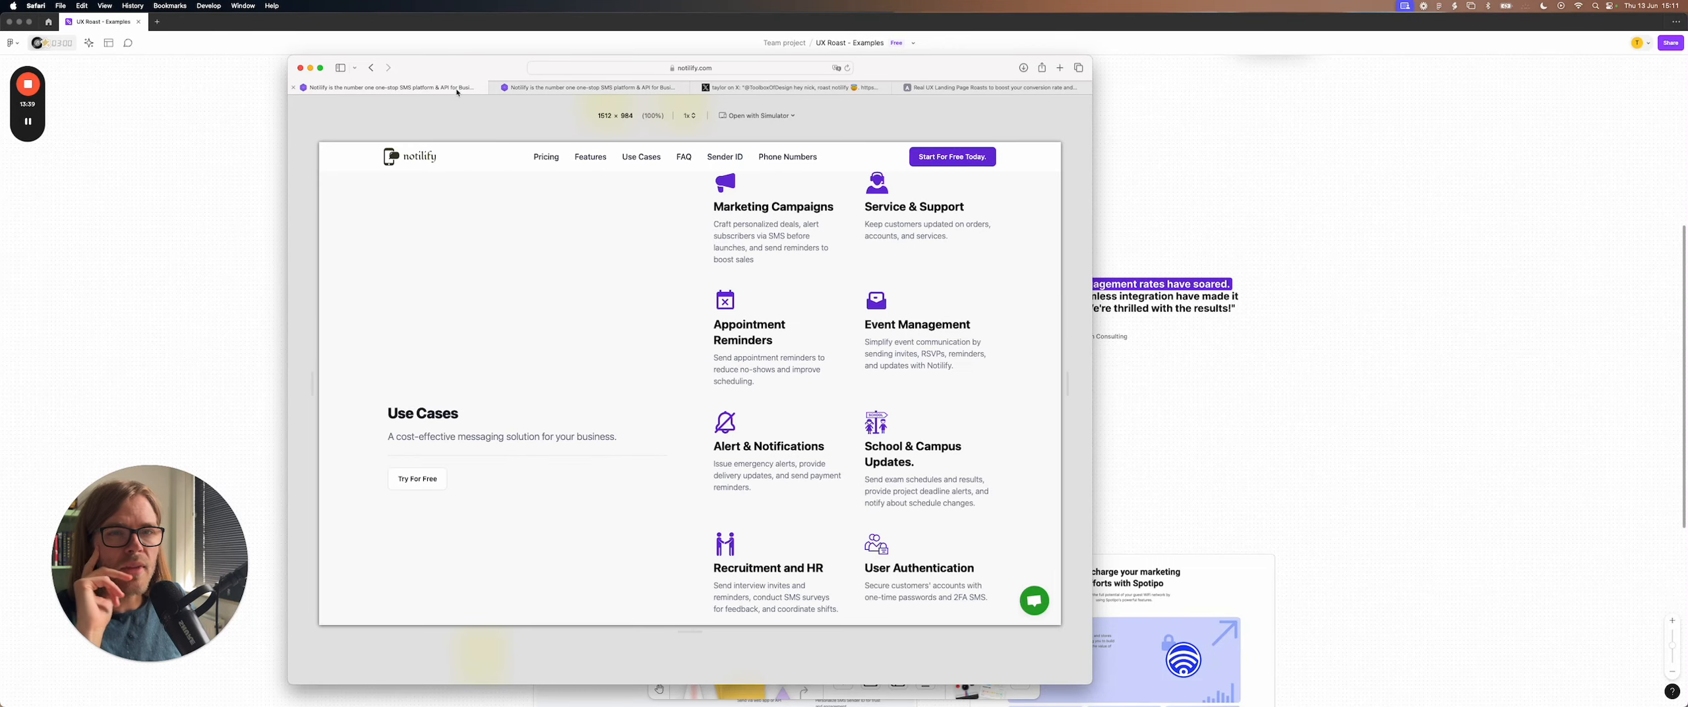
Step: Review the desktop page's testimonial, Phone Numbers, Why Us and Sender ID sections
scroll(657, 254, "up", 1)
scroll(657, 254, "up", 5)
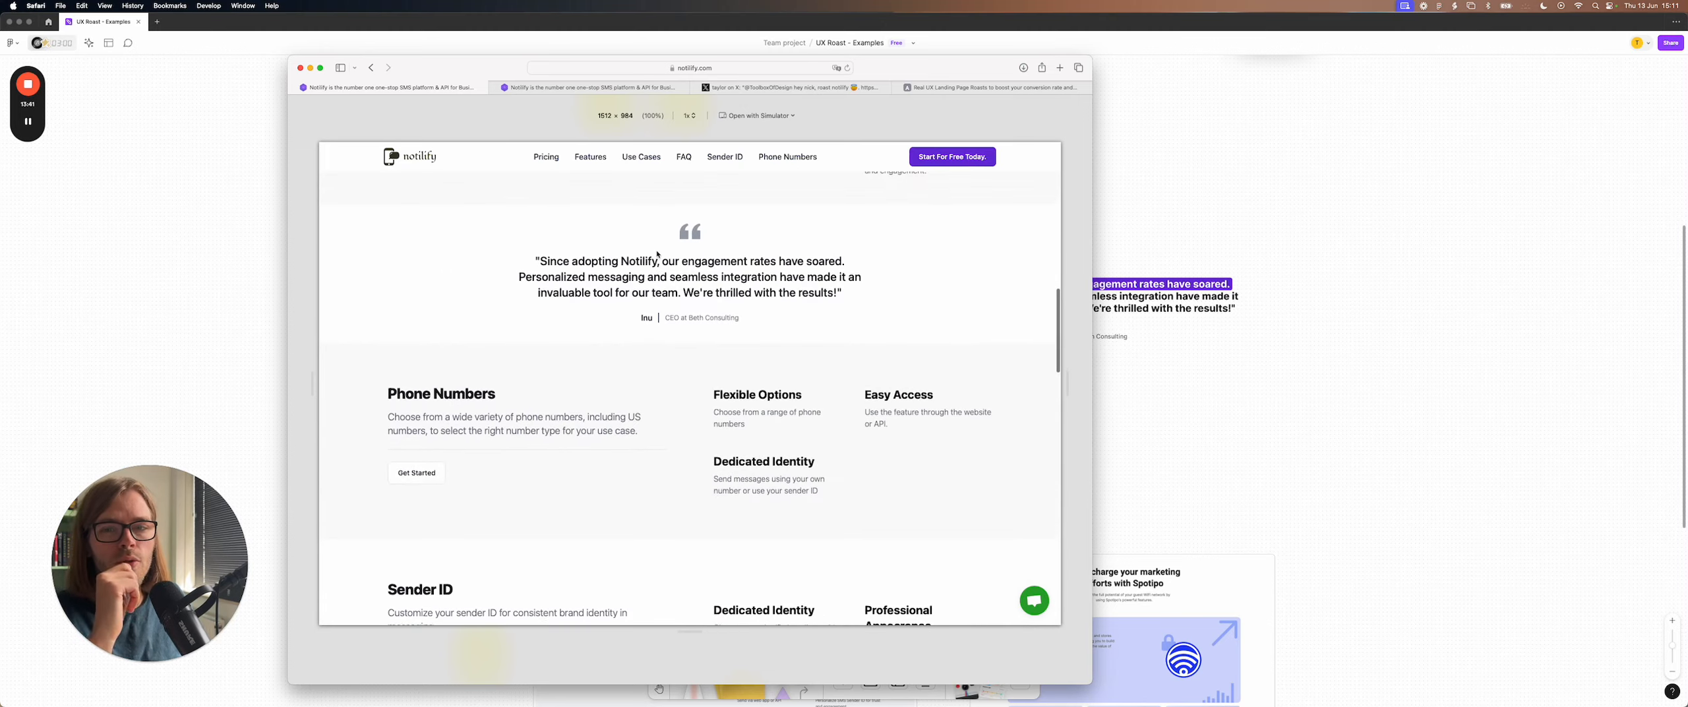
scroll(627, 264, "down", 3)
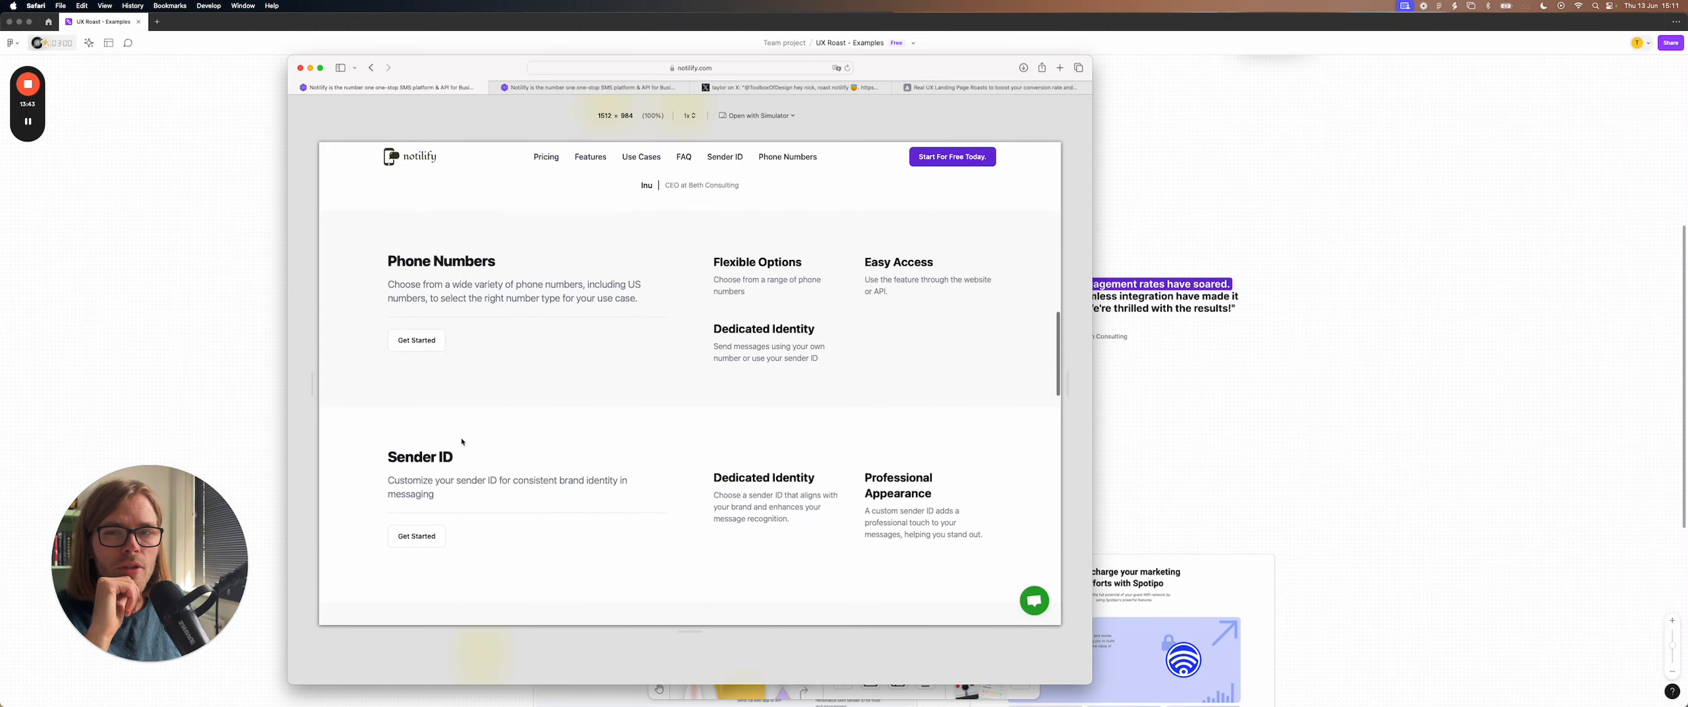
scroll(462, 442, "up", 8)
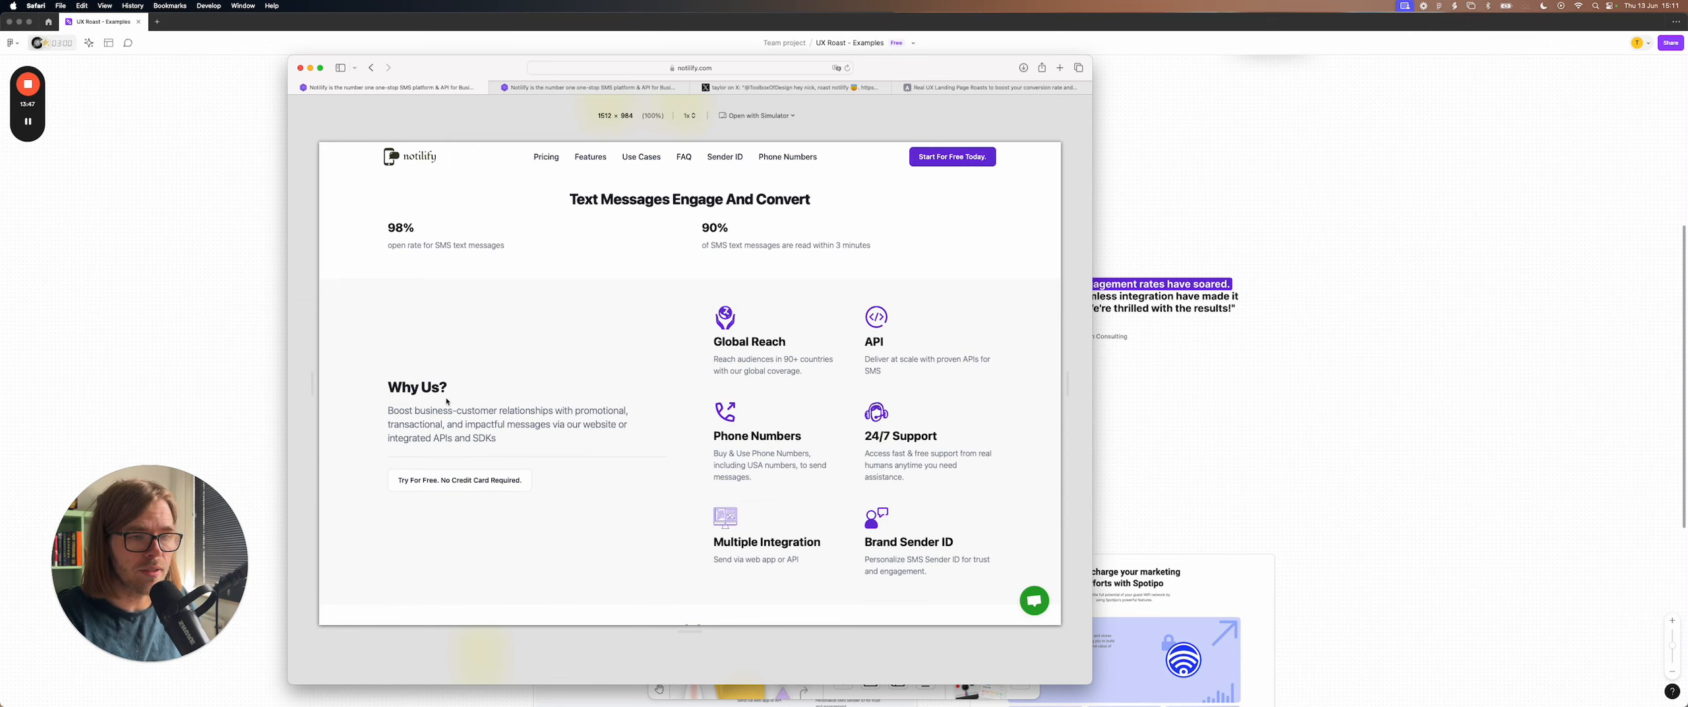
scroll(447, 401, "down", 8)
scroll(592, 430, "down", 2)
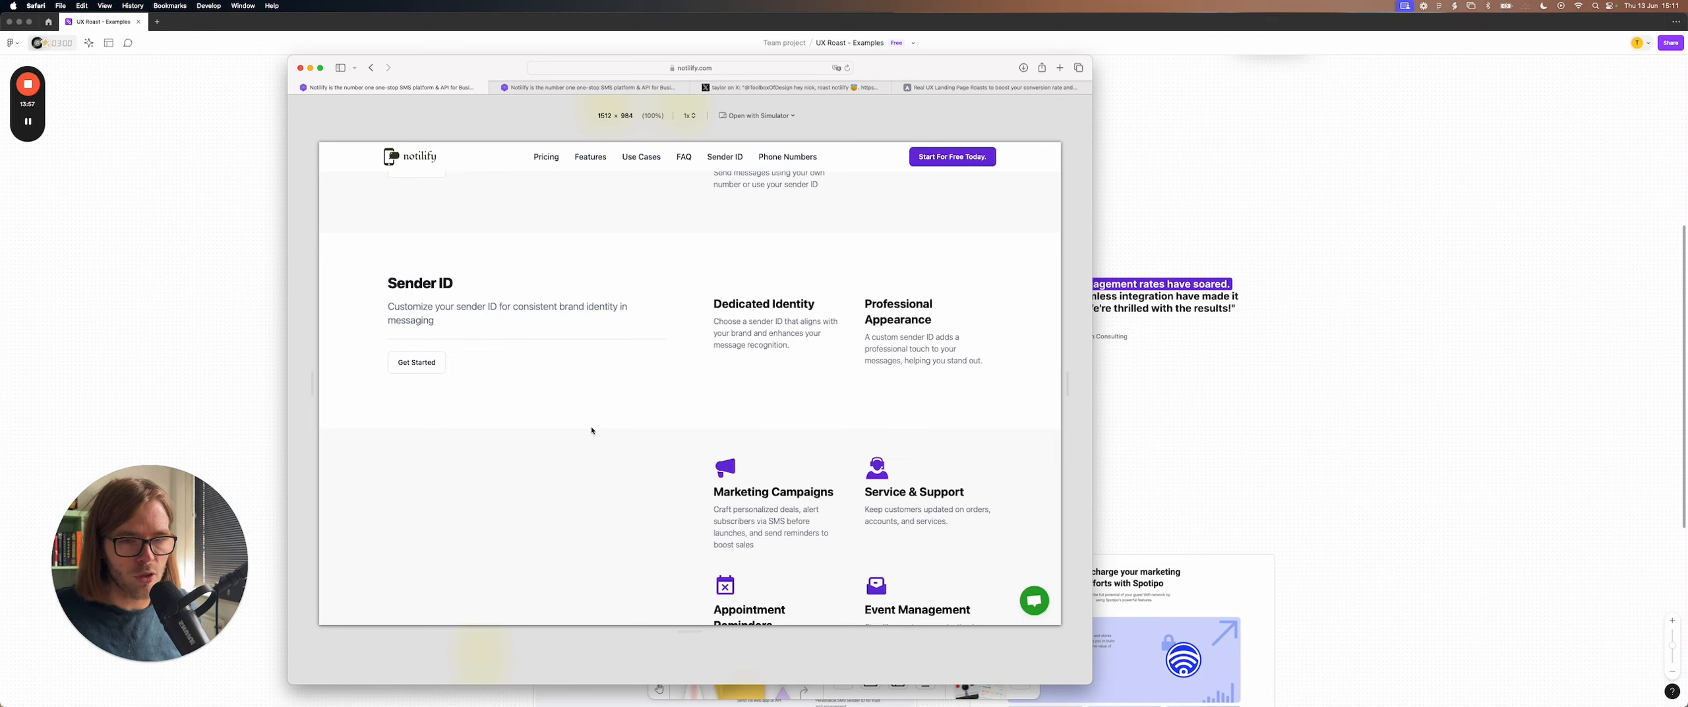
Step: Compare the layout of the Phone Numbers and Sender ID sections with the Use Cases section and its icon grid
scroll(593, 426, "down", 3)
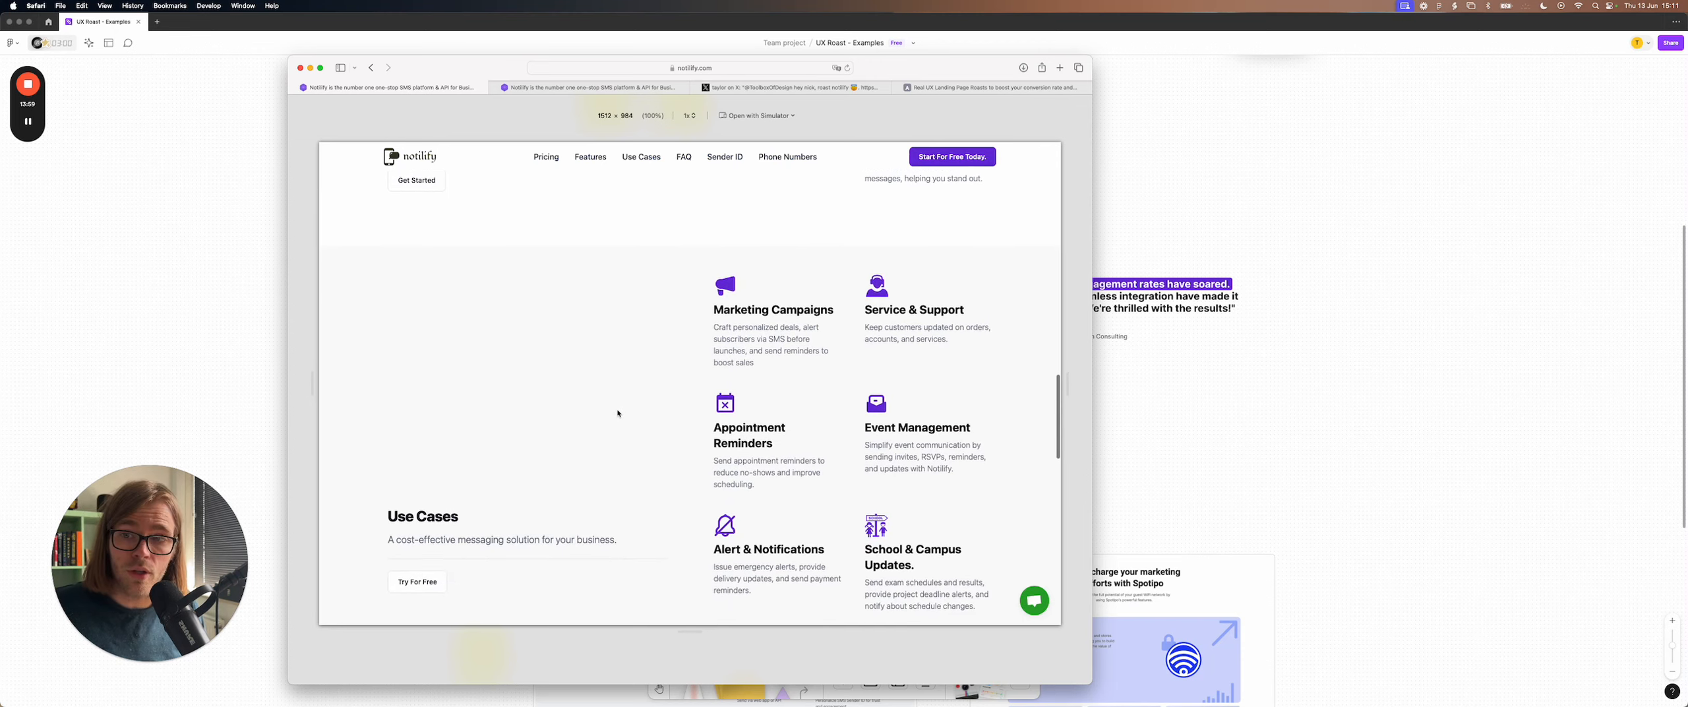
scroll(613, 414, "down", 3)
scroll(607, 413, "up", 5)
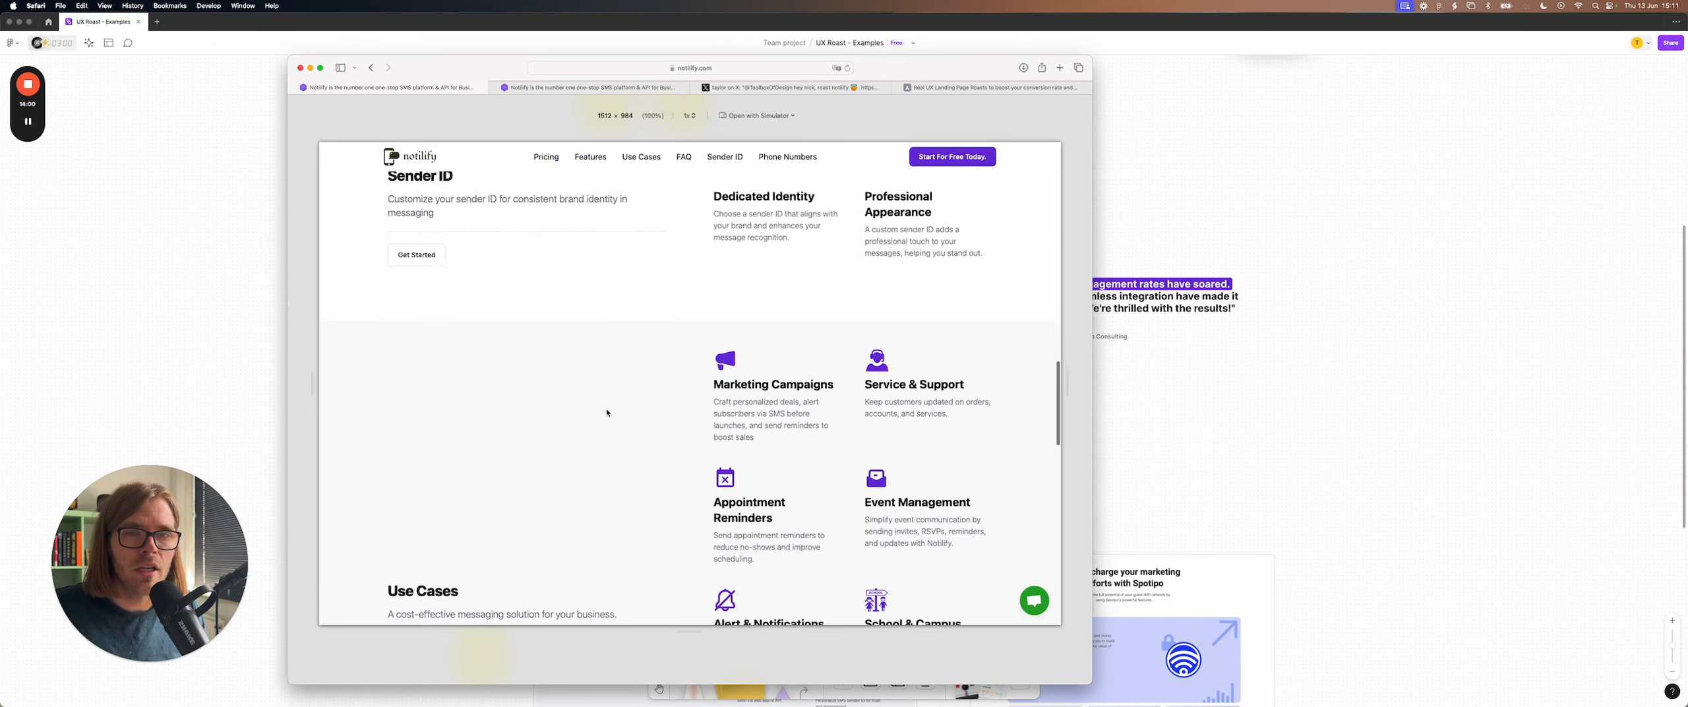
scroll(607, 413, "down", 2)
scroll(606, 413, "up", 2)
scroll(607, 413, "up", 4)
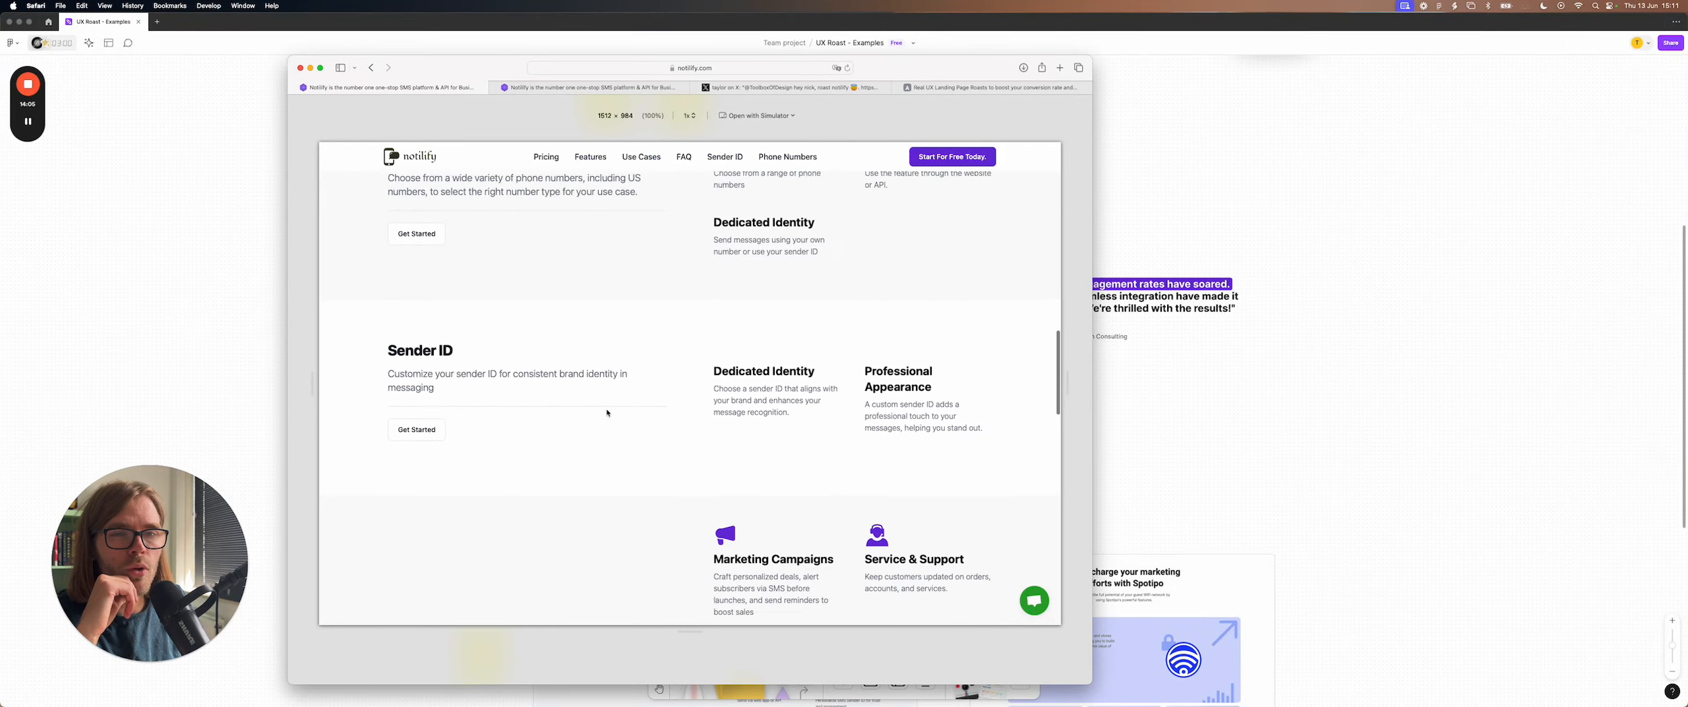
scroll(607, 413, "down", 6)
scroll(608, 413, "up", 6)
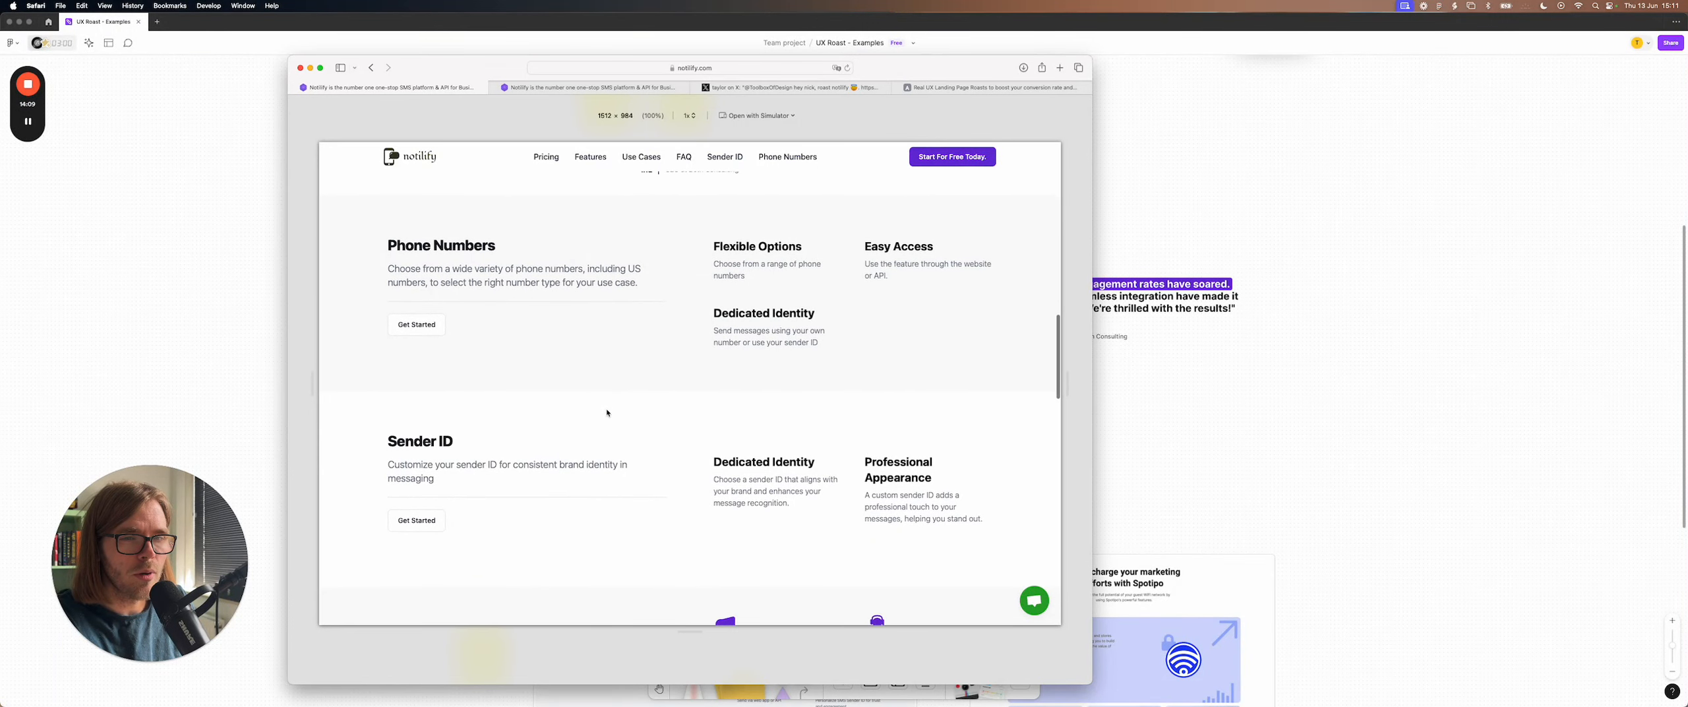
scroll(607, 413, "down", 3)
scroll(606, 413, "down", 2)
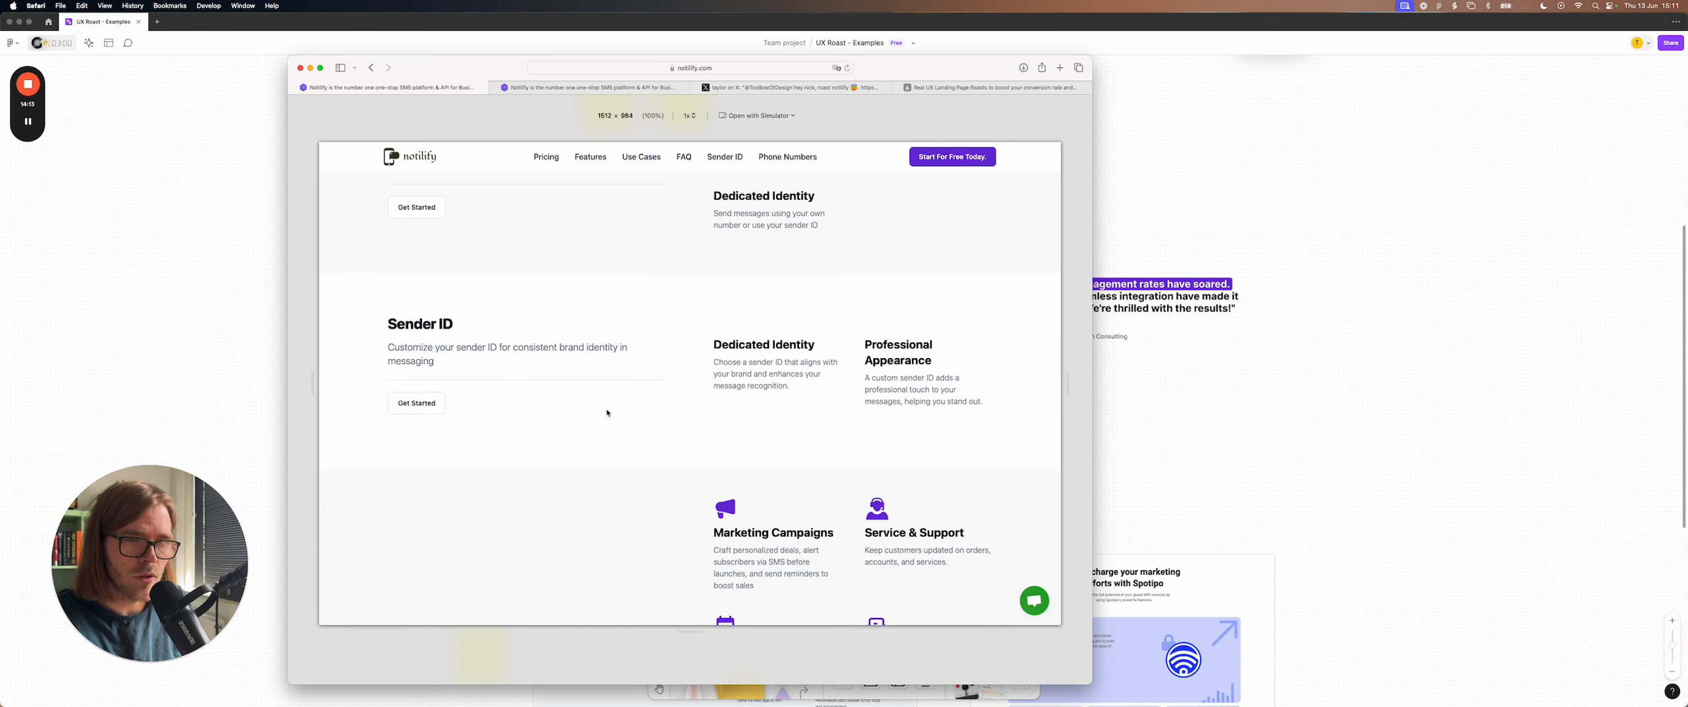
scroll(607, 413, "down", 3)
scroll(607, 413, "down", 3)
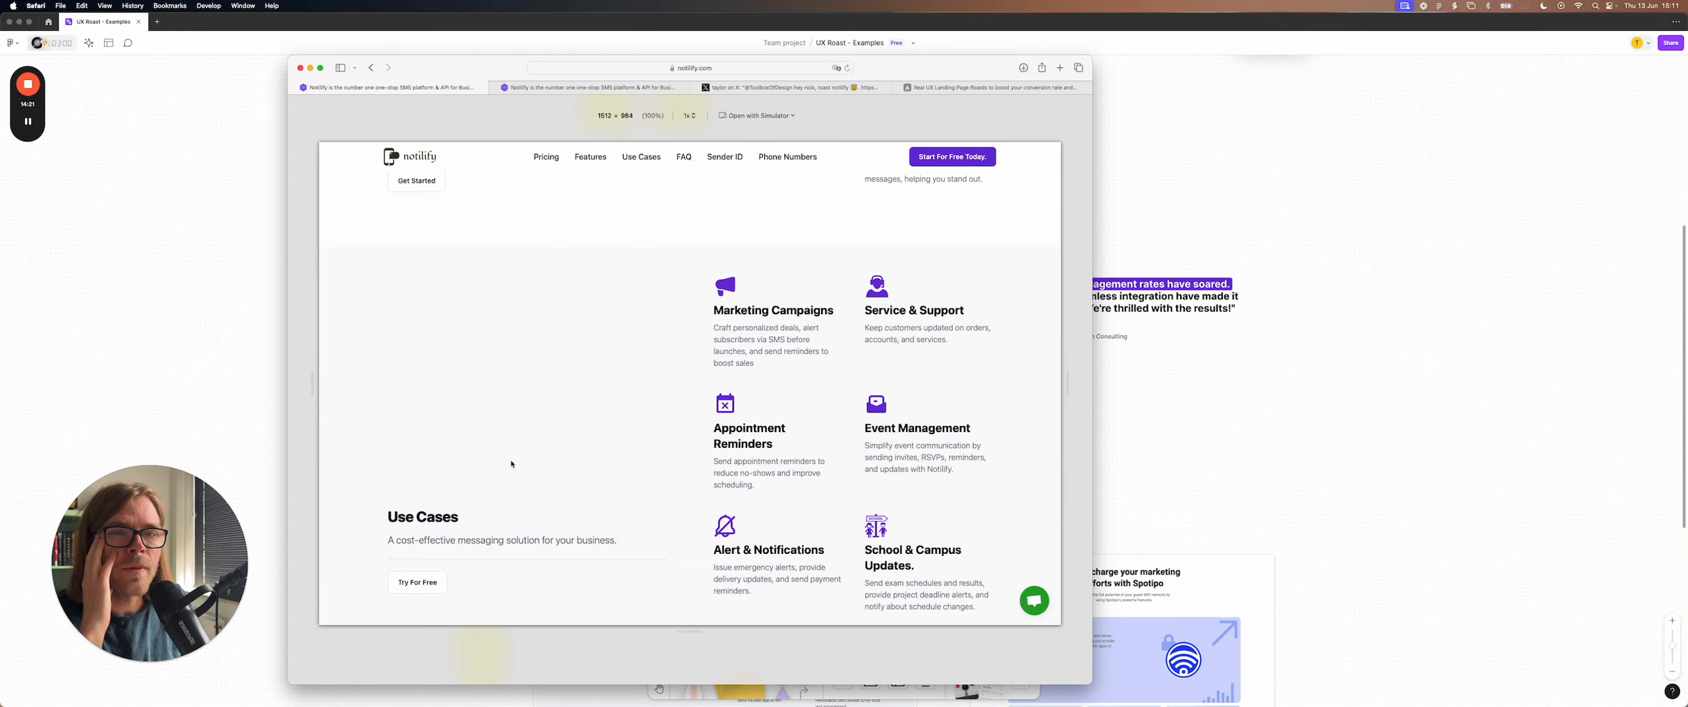
Step: Examine the Use Cases heading and its list from Marketing Campaigns through Employee Communication, down to the FAQ
left_click_drag(386, 524, 508, 508)
left_click(512, 504)
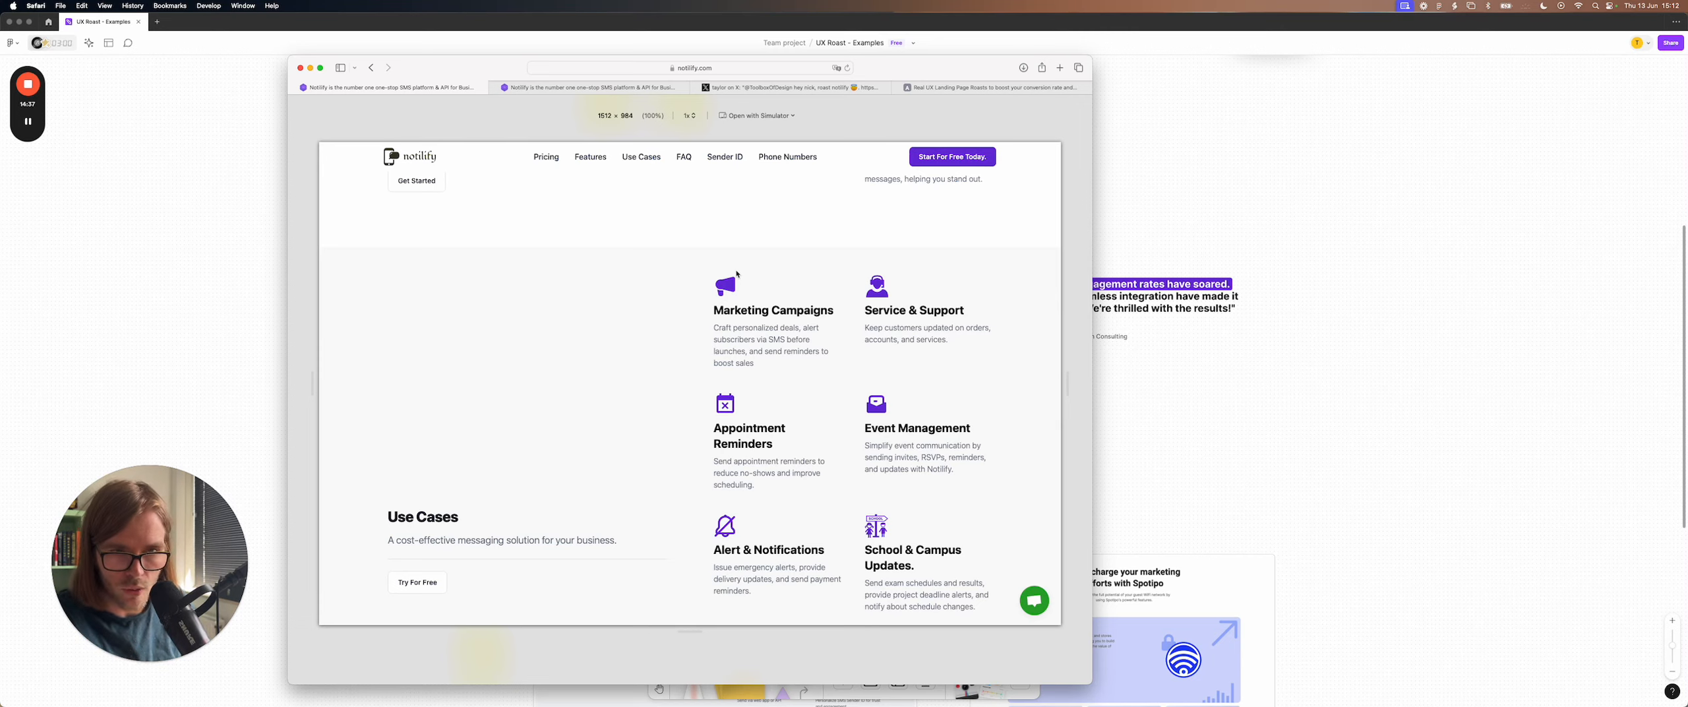
scroll(733, 276, "down", 3)
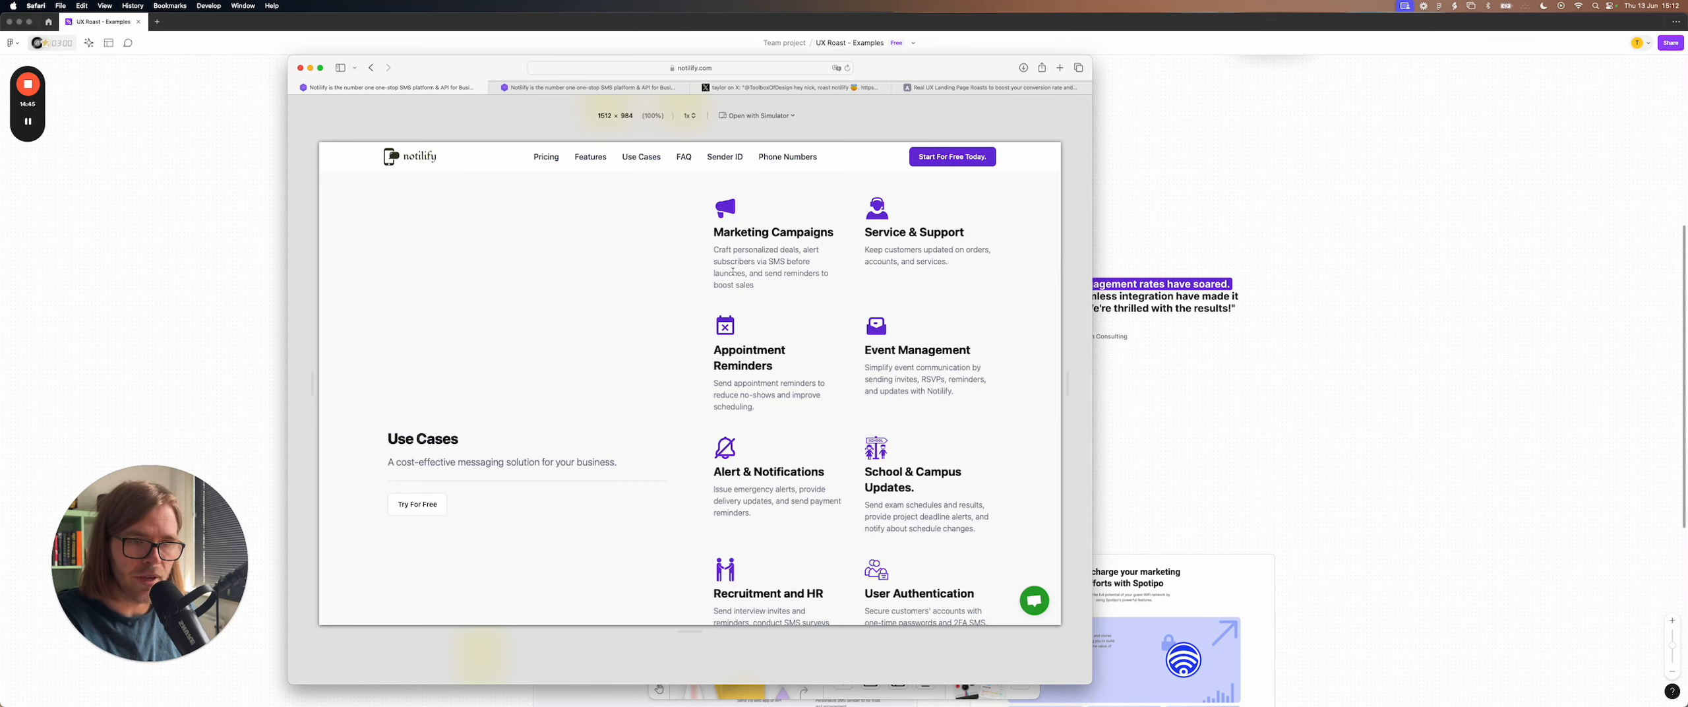
scroll(695, 273, "down", 15)
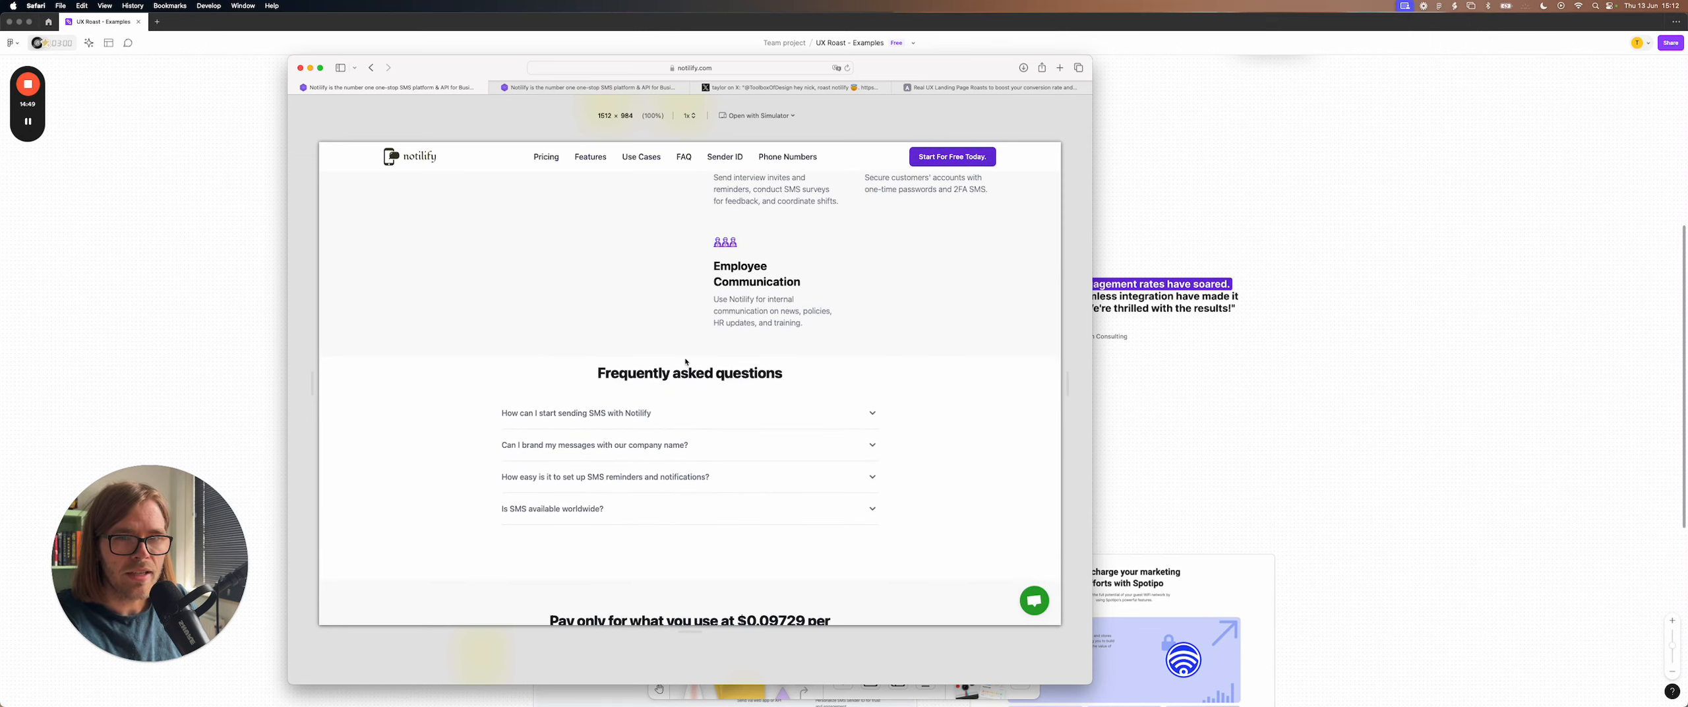
Step: Expand the FAQ question "Is SMS available worldwide?" and highlight "90+ countries" in its answer
scroll(686, 362, "down", 5)
left_click(578, 383)
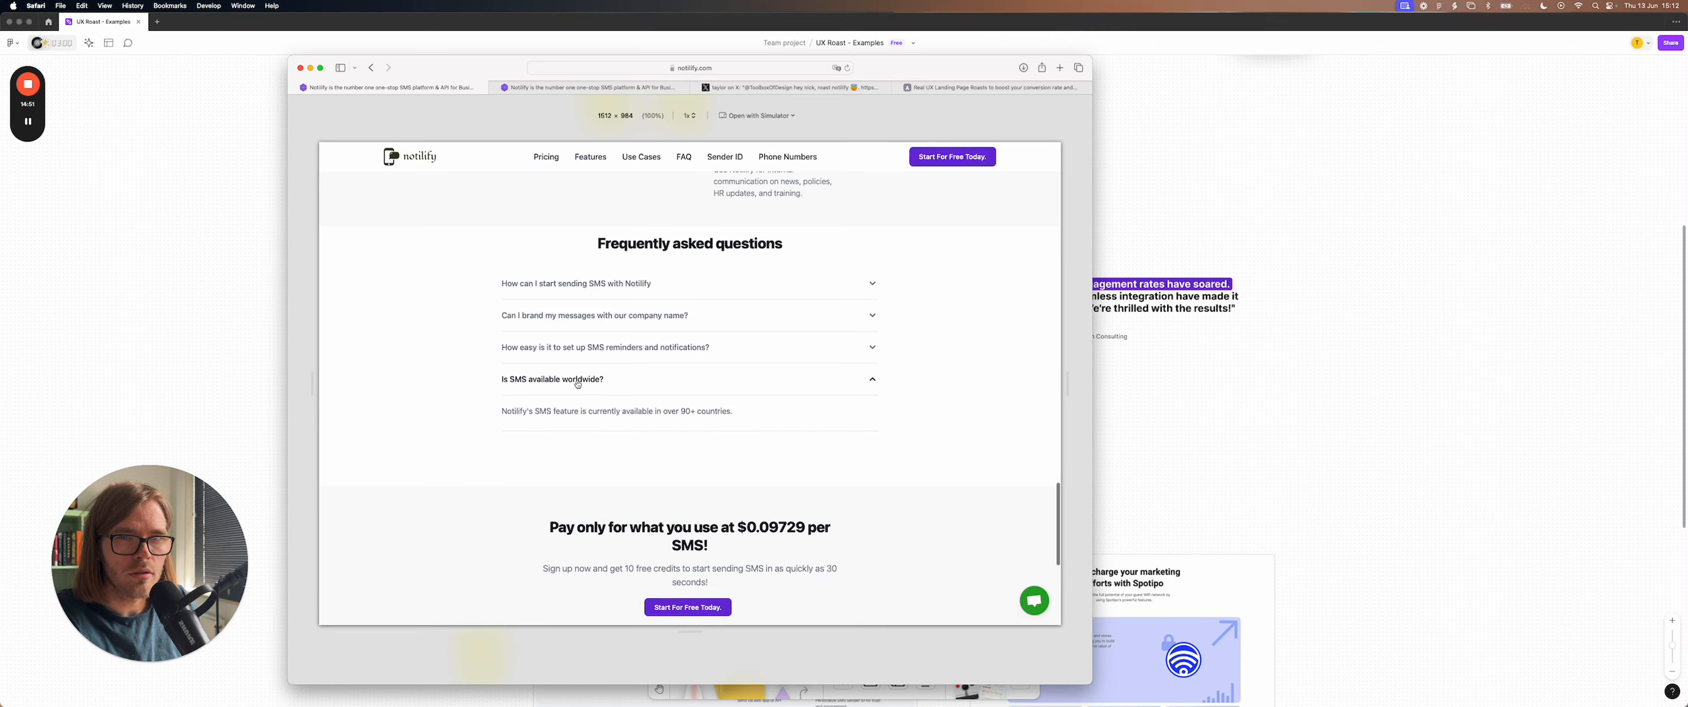
left_click(578, 381)
left_click(577, 381)
left_click_drag(679, 412, 734, 412)
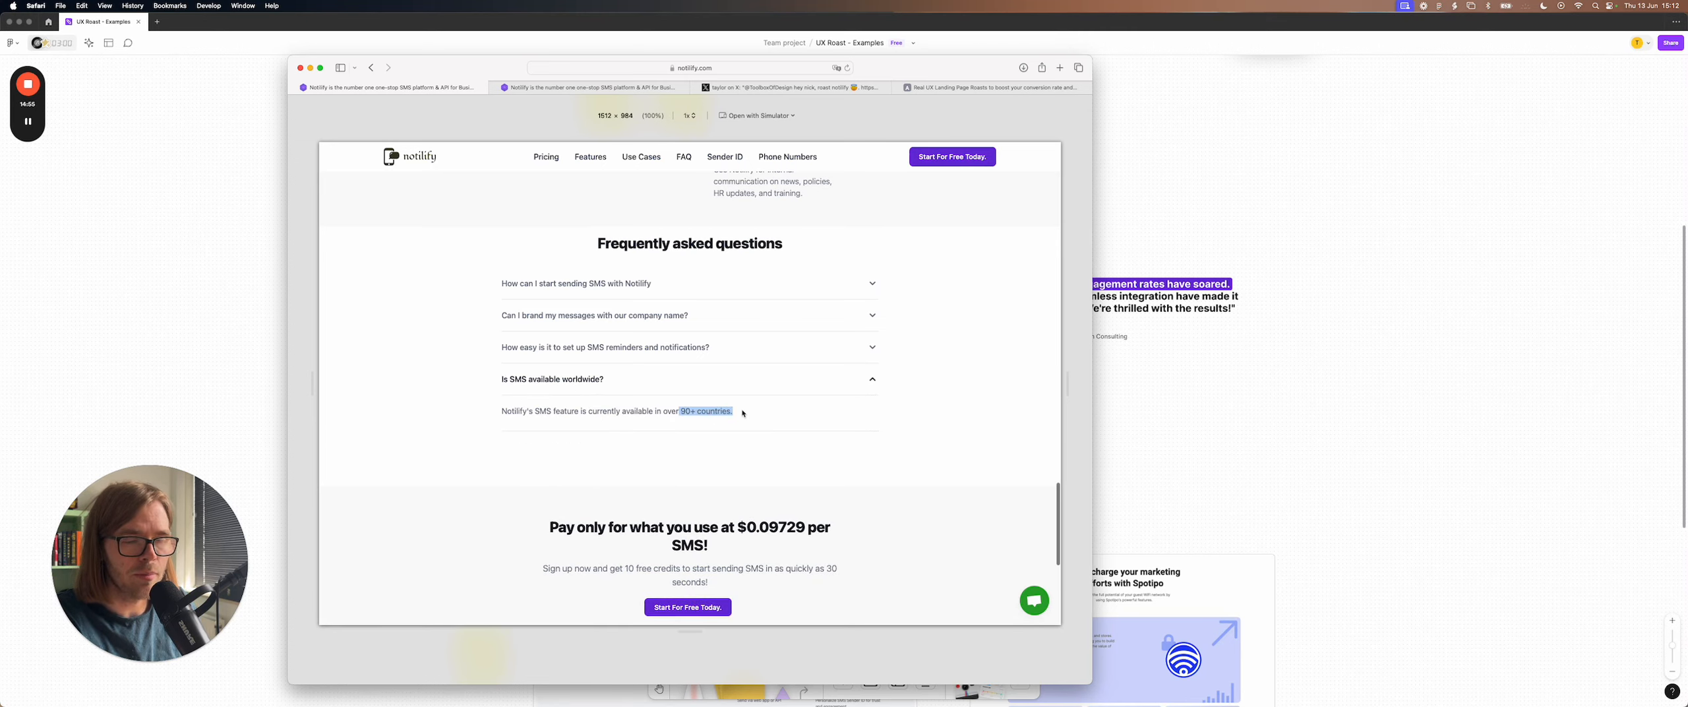
left_click(698, 412)
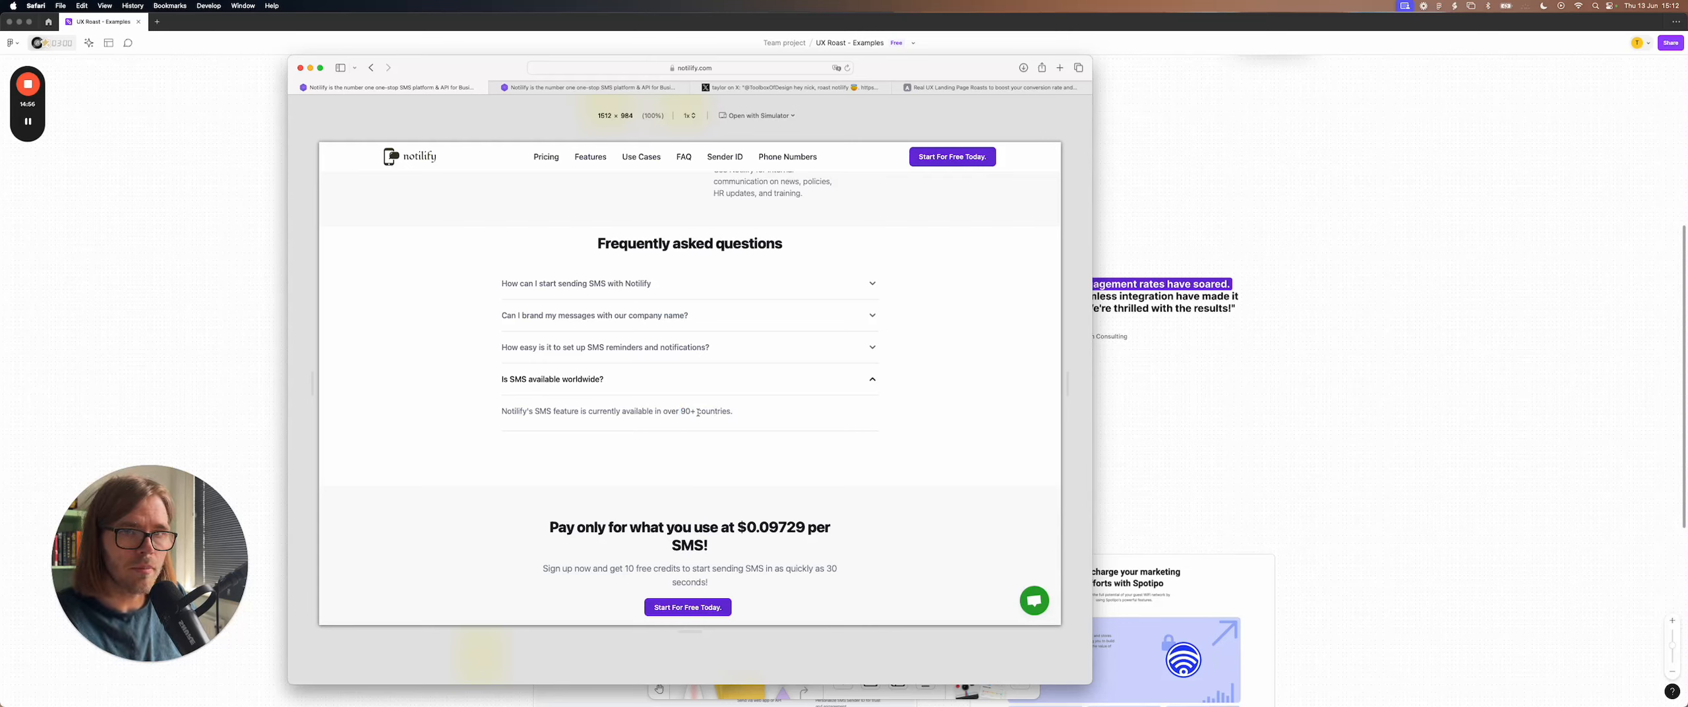
left_click_drag(684, 412, 743, 411)
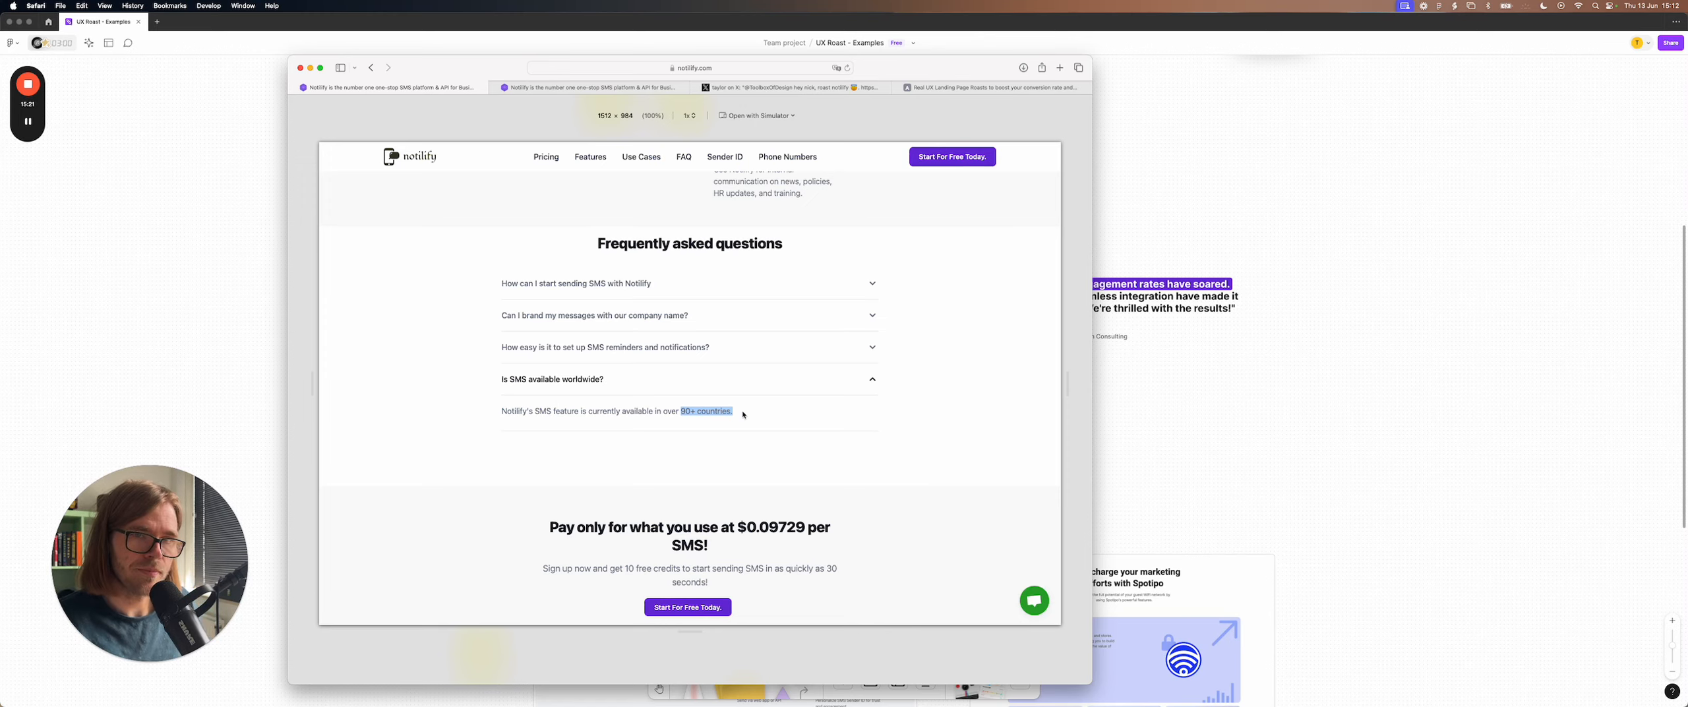
left_click(743, 414)
Step: Reread the "Is SMS available worldwide?" answer, highlighting its wording, and collapse the question
scroll(660, 396, "down", 1)
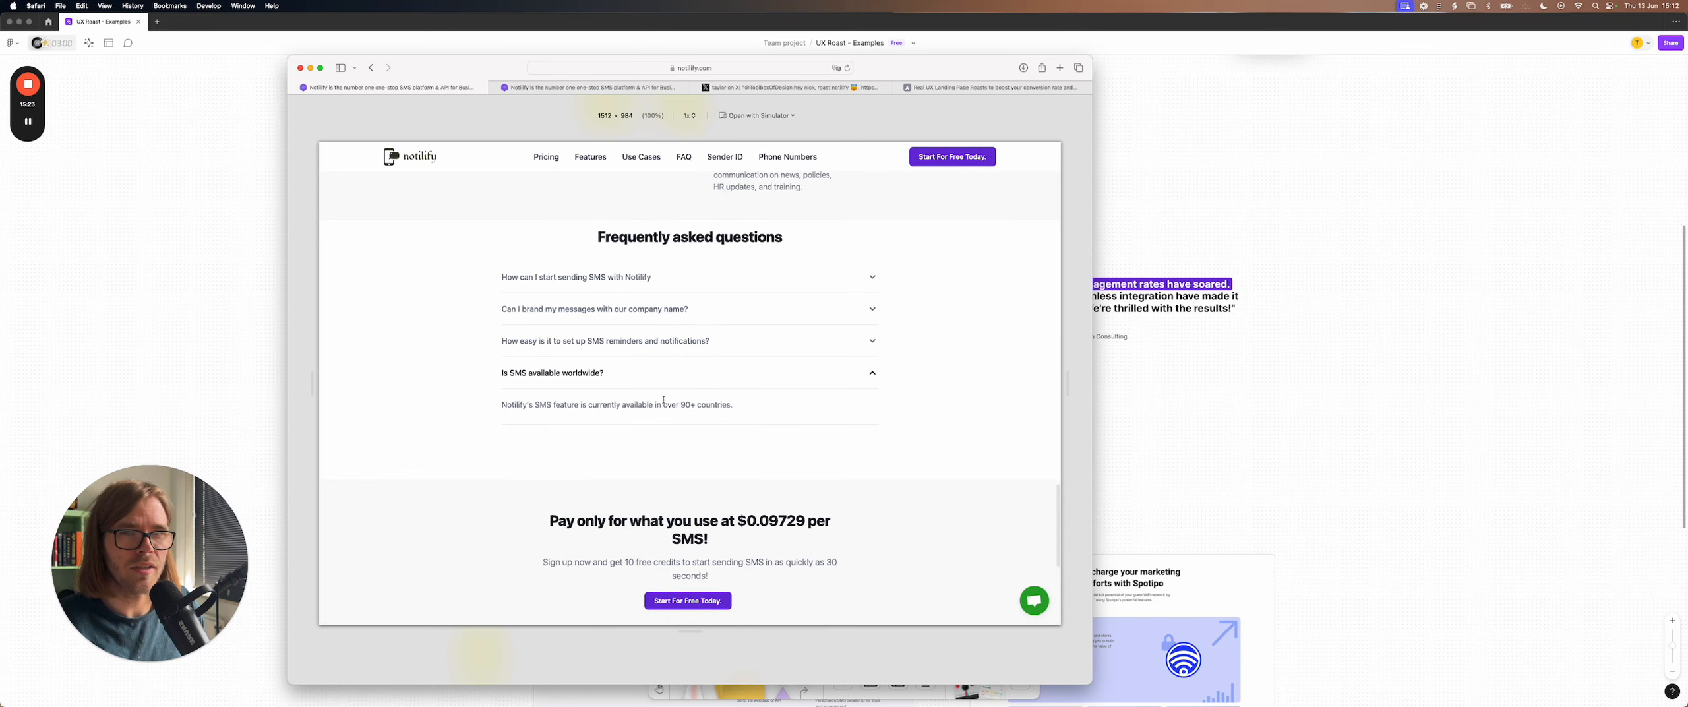
left_click(601, 379)
left_click(607, 374)
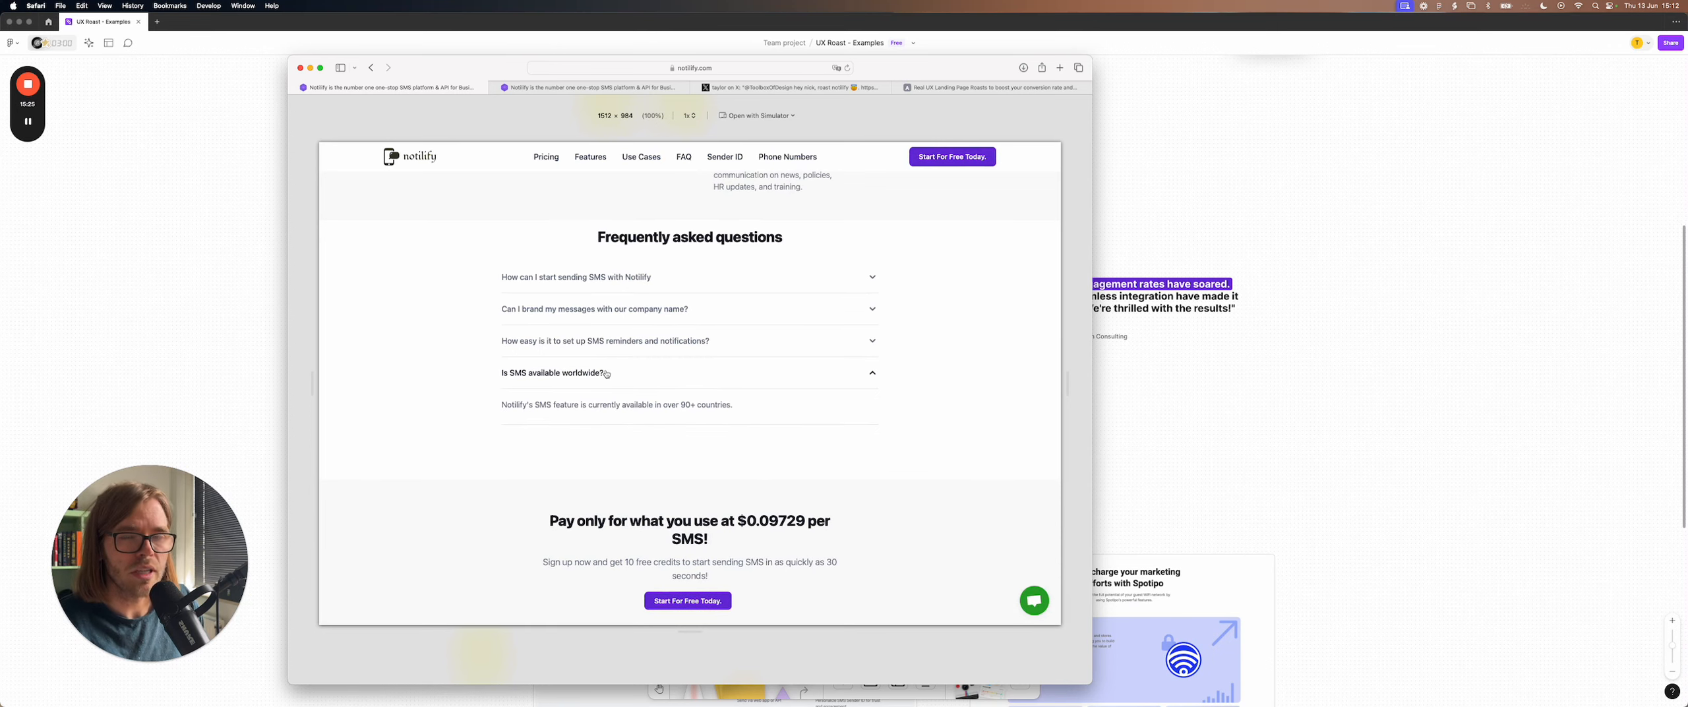
left_click(579, 379)
left_click(571, 381)
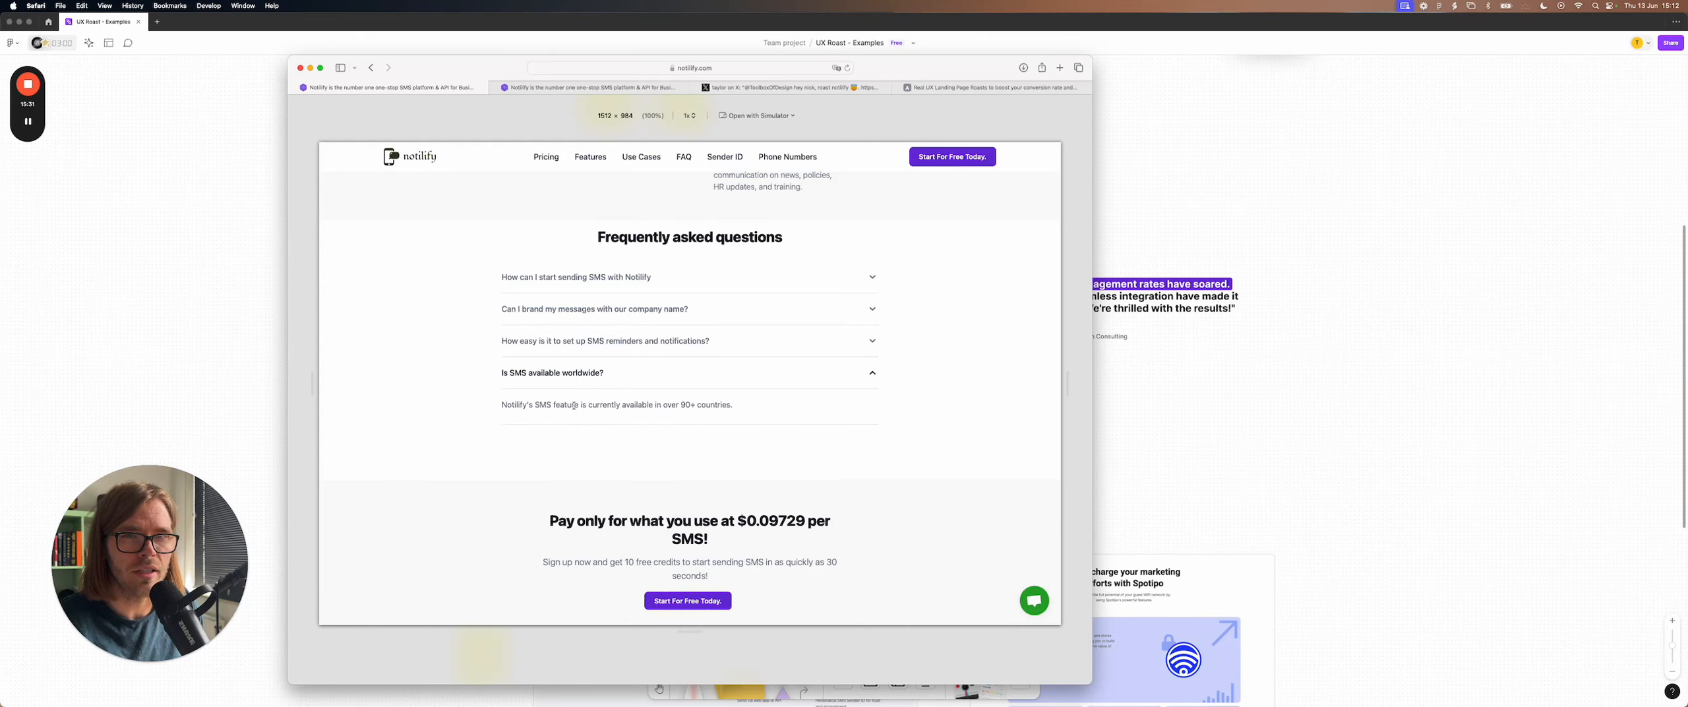
left_click_drag(539, 404, 623, 404)
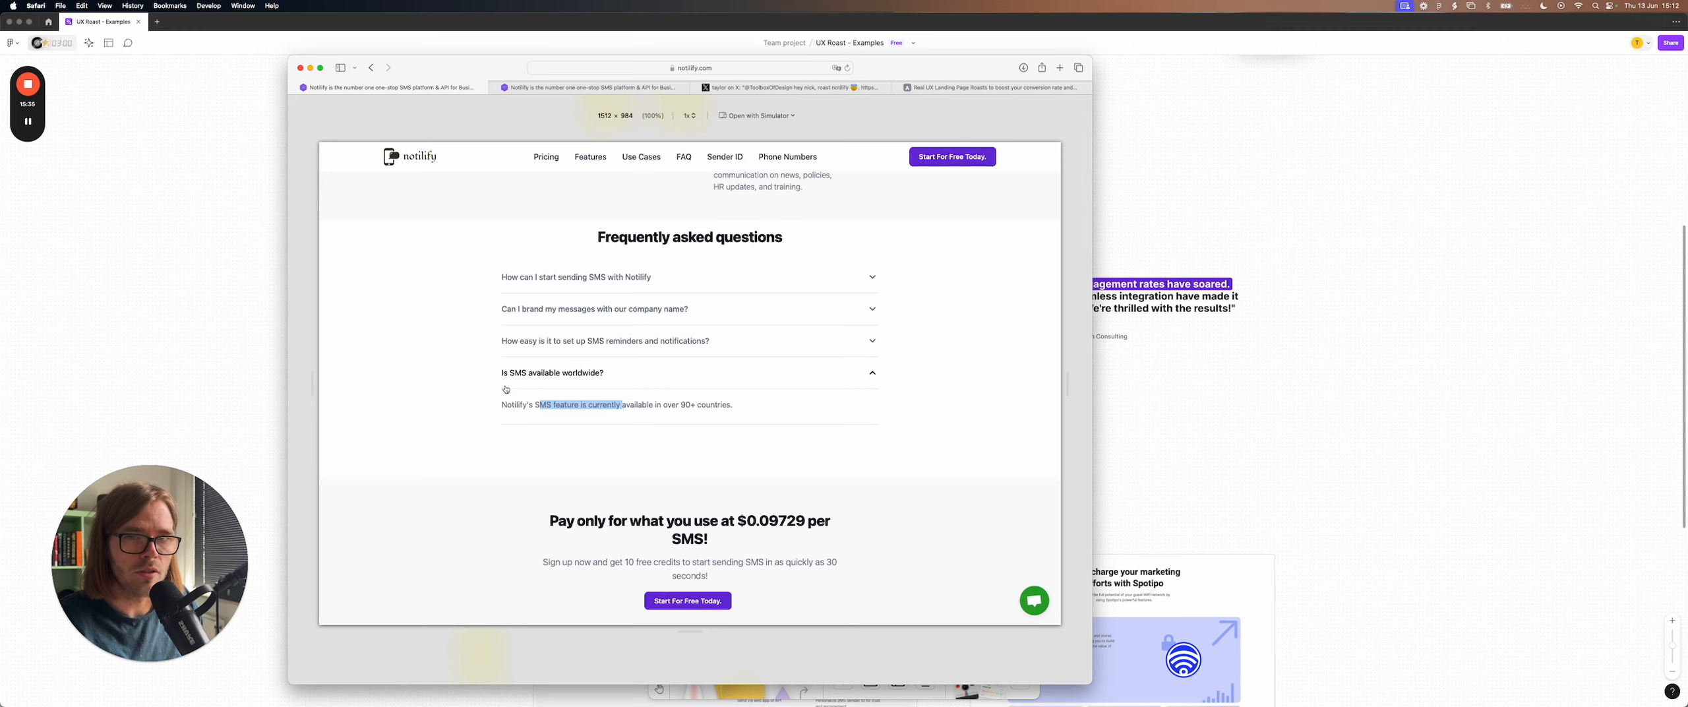
left_click(598, 375)
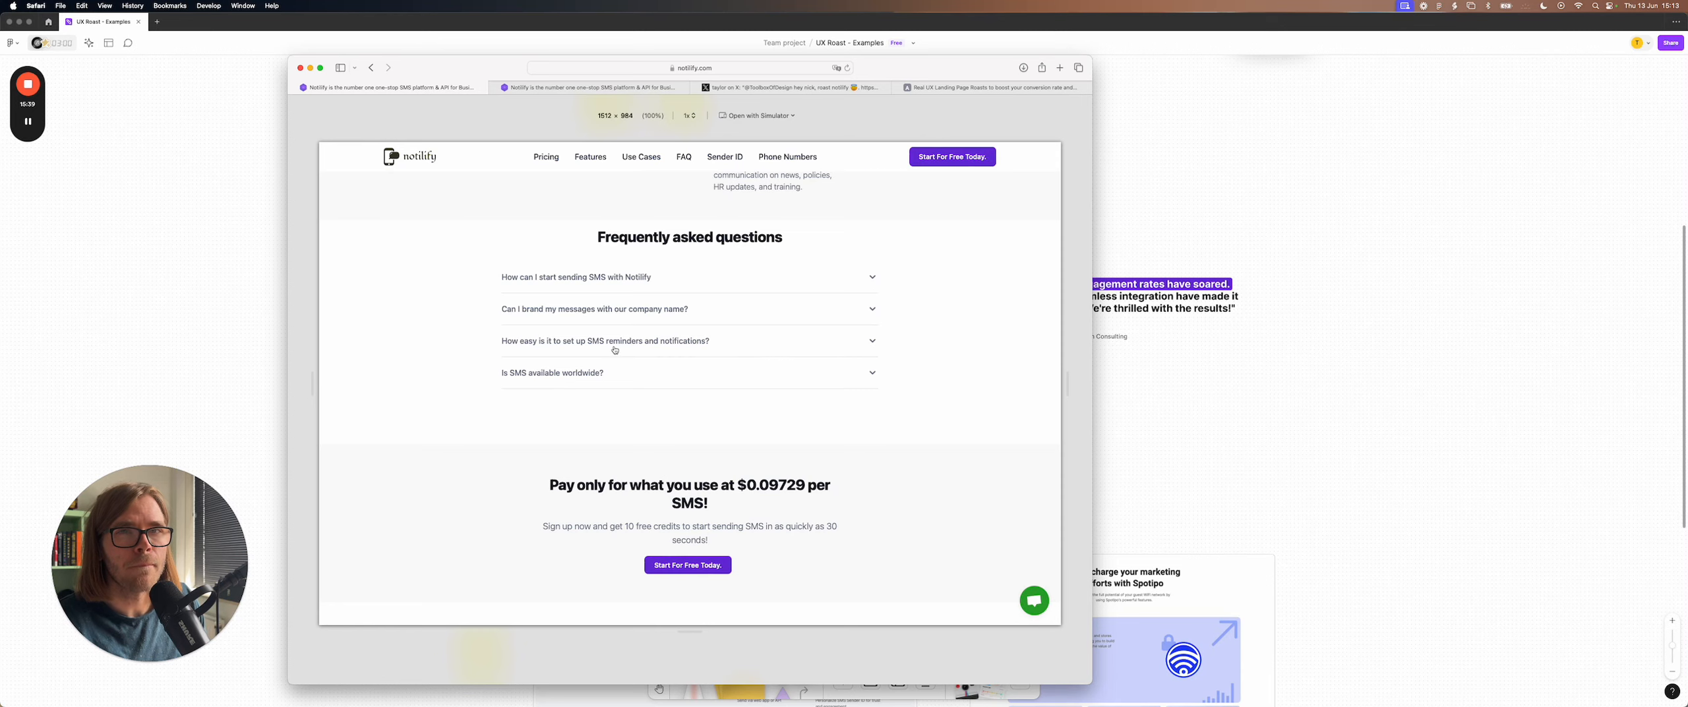
Step: Open the Pricing page from the site's header and highlight Austria's rate in the country table
scroll(615, 350, "up", 20)
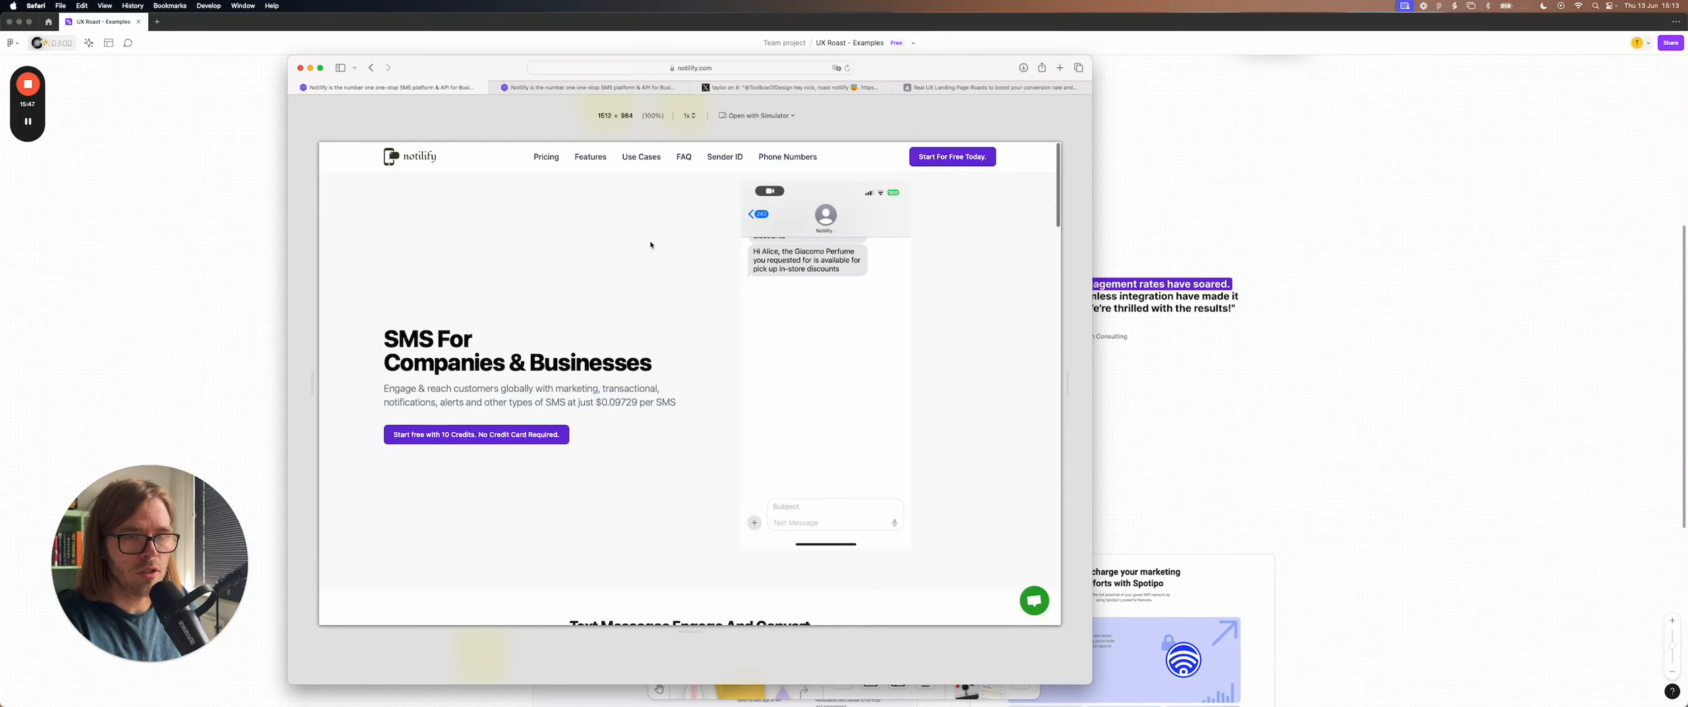
scroll(657, 384, "down", 4)
scroll(656, 382, "up", 4)
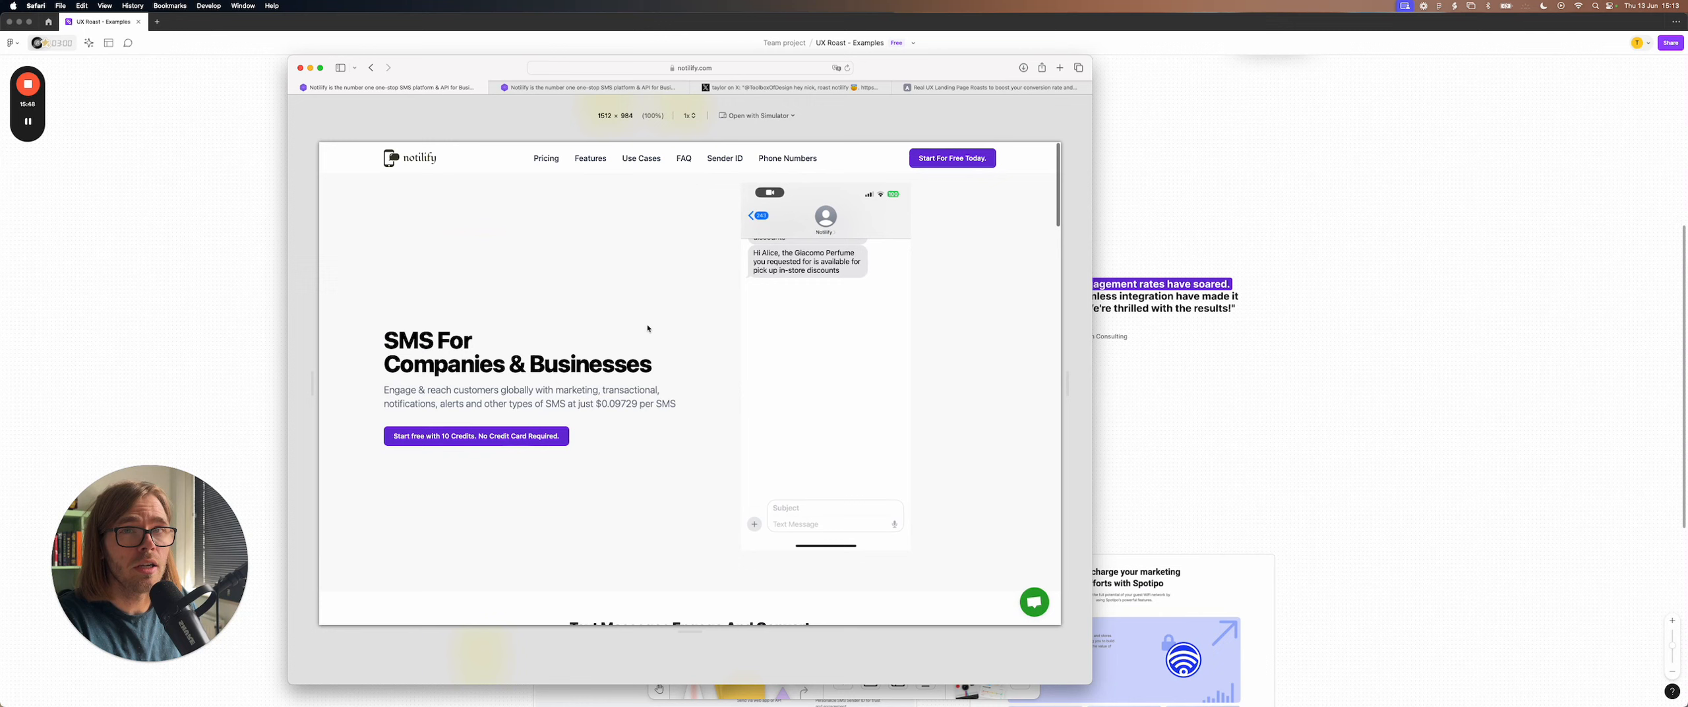
left_click(546, 157)
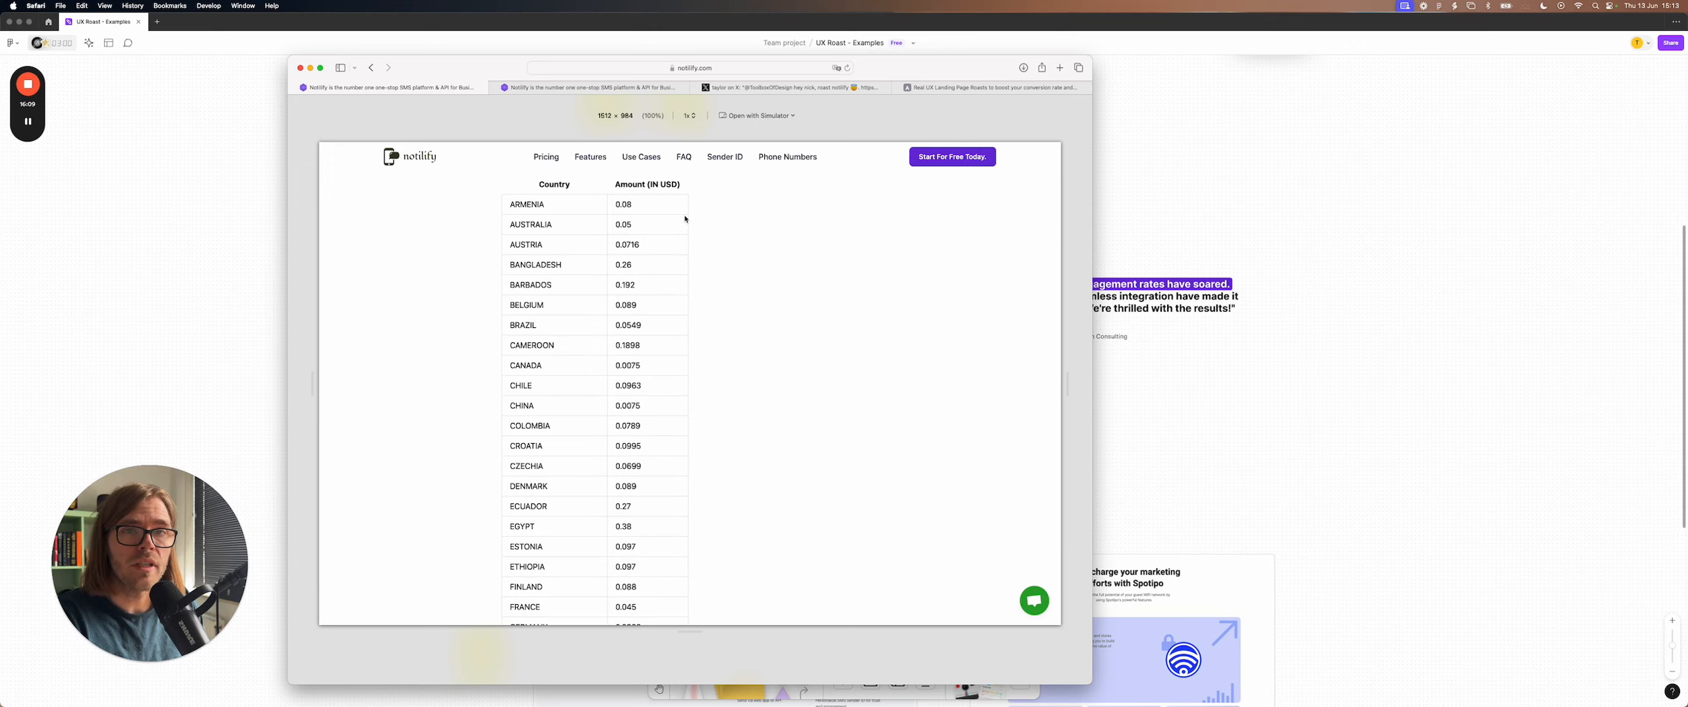
left_click_drag(614, 246, 674, 246)
left_click(649, 248)
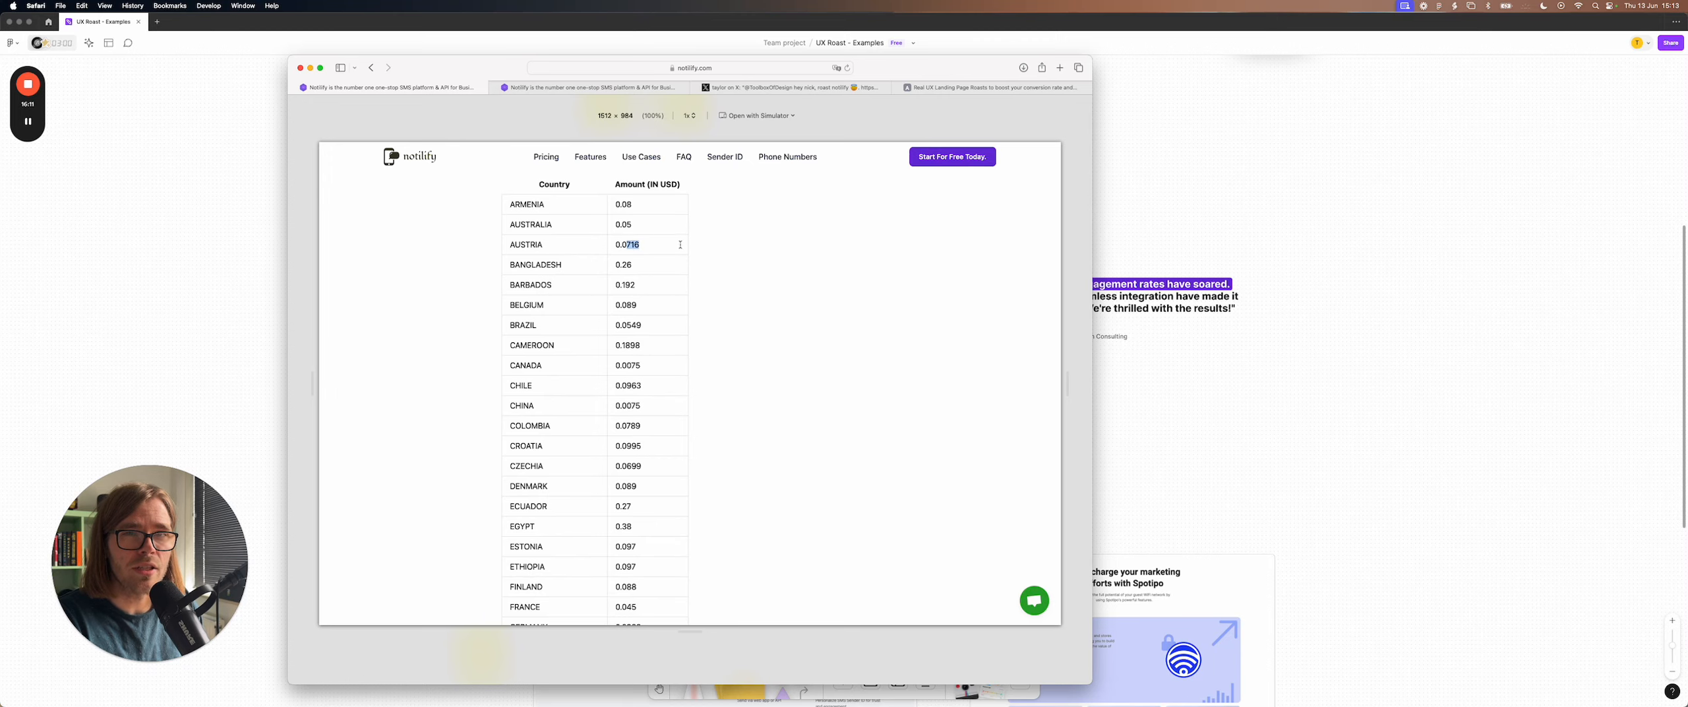
left_click(681, 248)
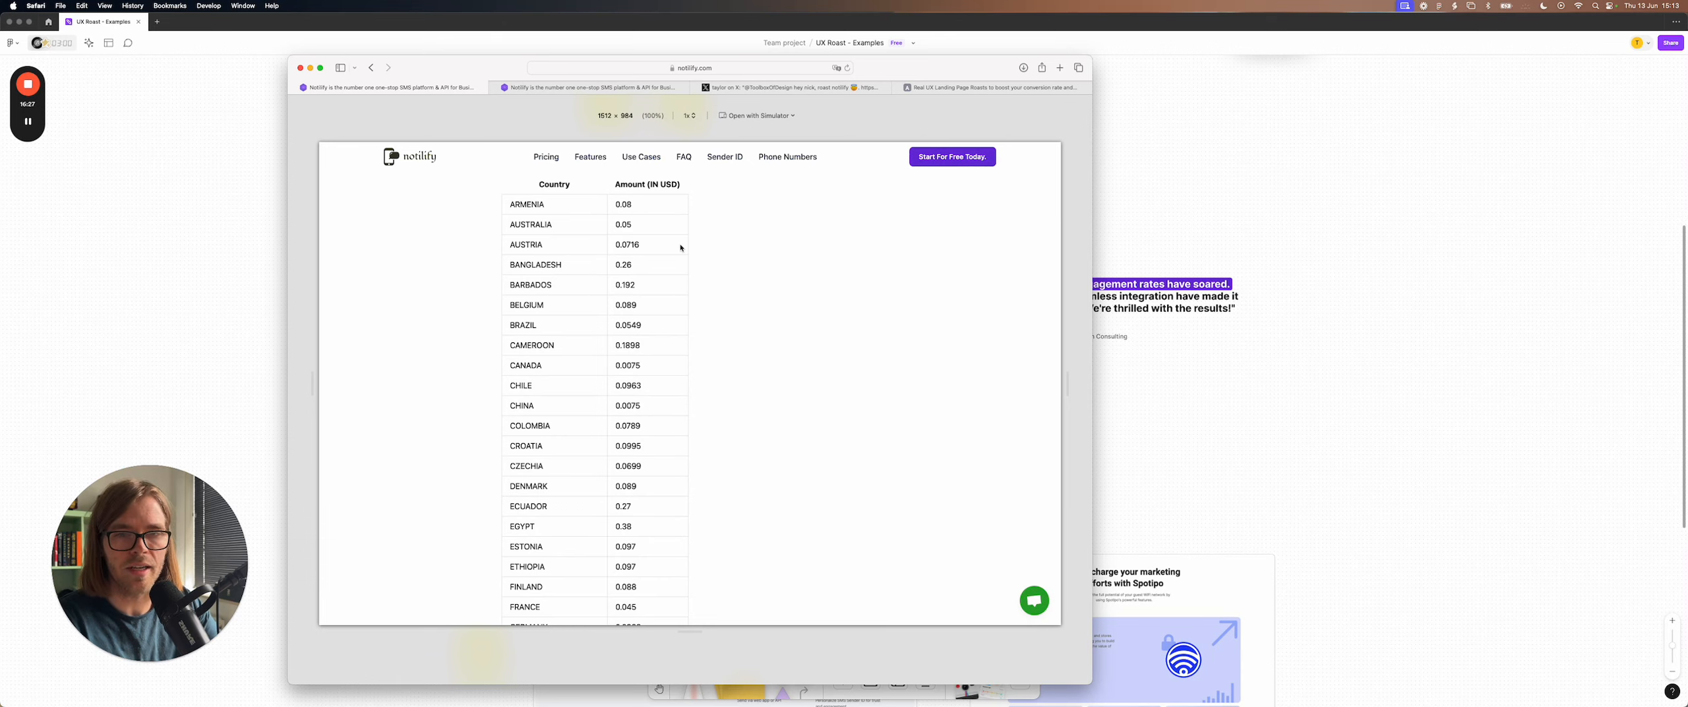
Step: Review the country pricing table down to the footer and return to the landing page's hero
scroll(681, 249, "down", 2)
scroll(679, 248, "up", 2)
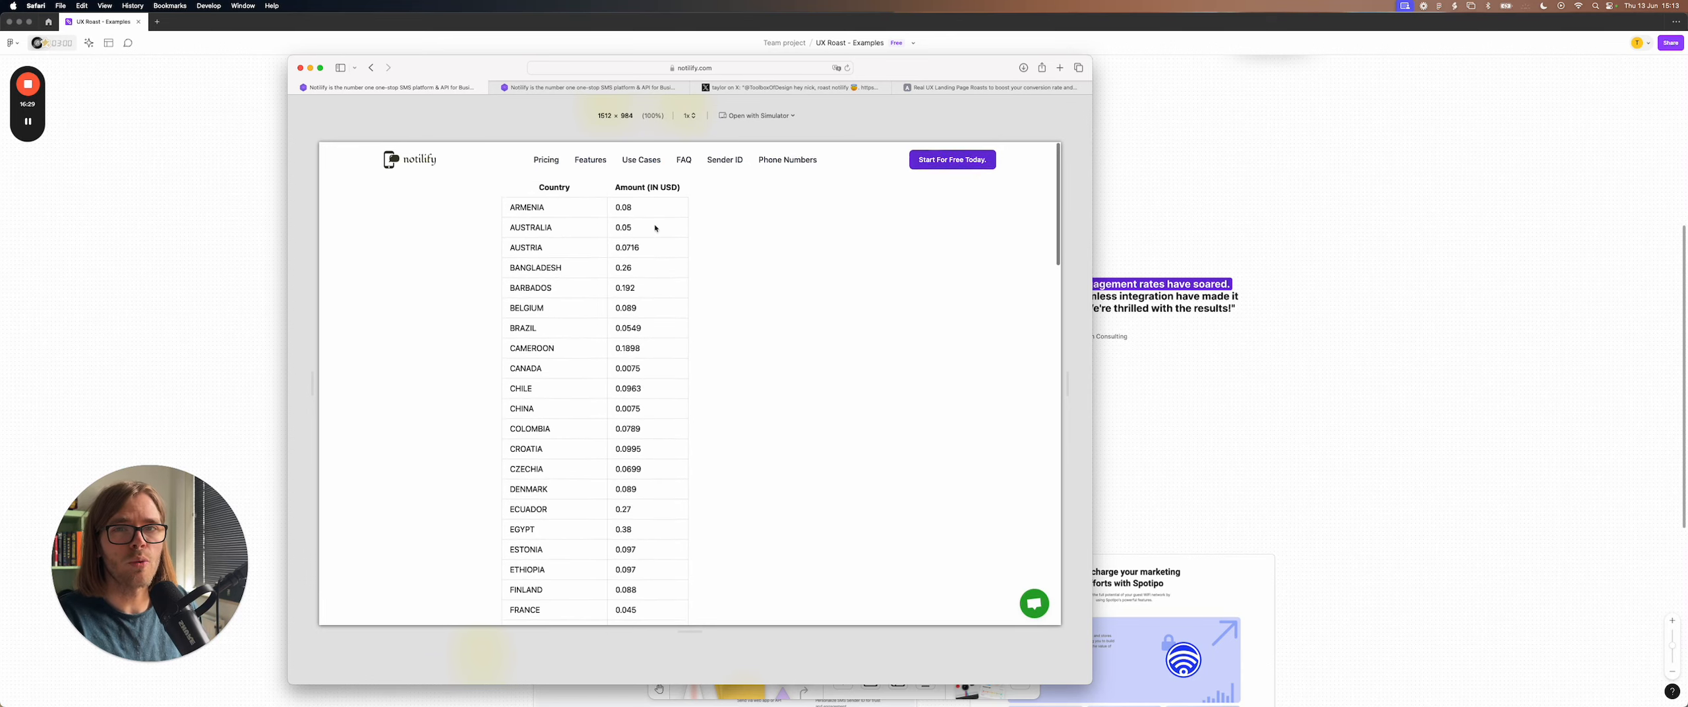
left_click_drag(511, 183, 728, 343)
left_click(765, 357)
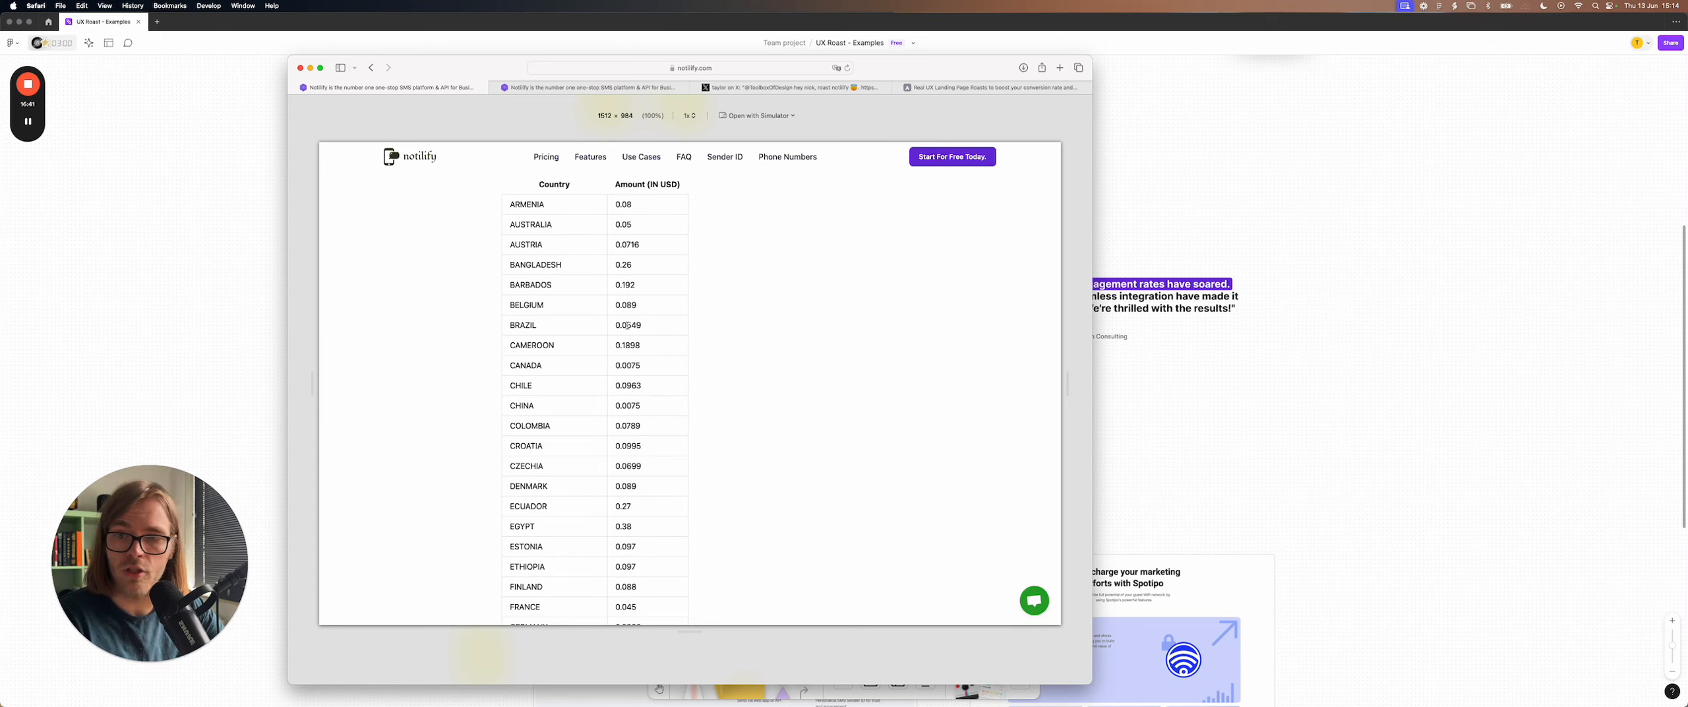
scroll(734, 298, "down", 20)
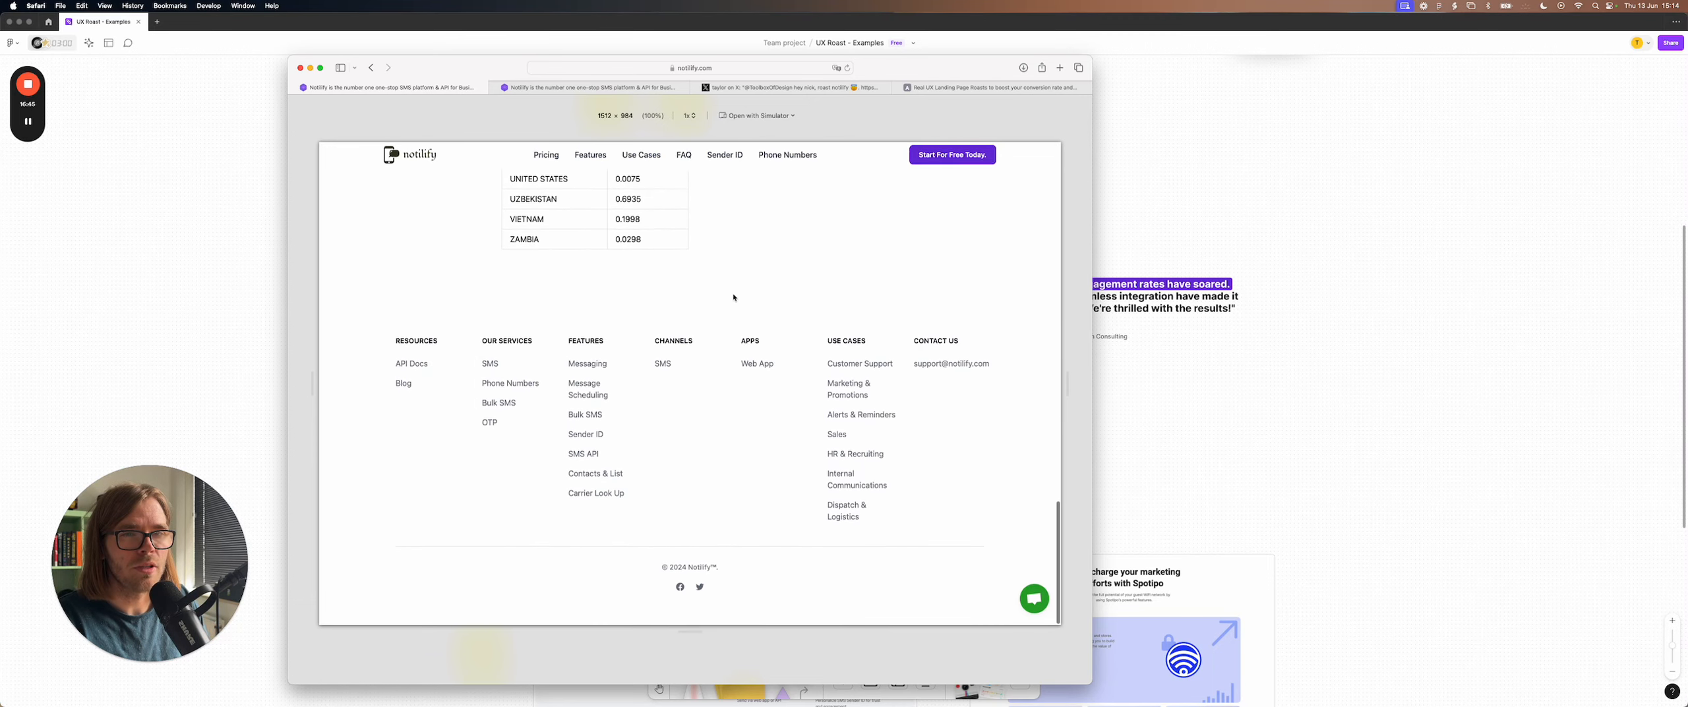
scroll(734, 297, "up", 20)
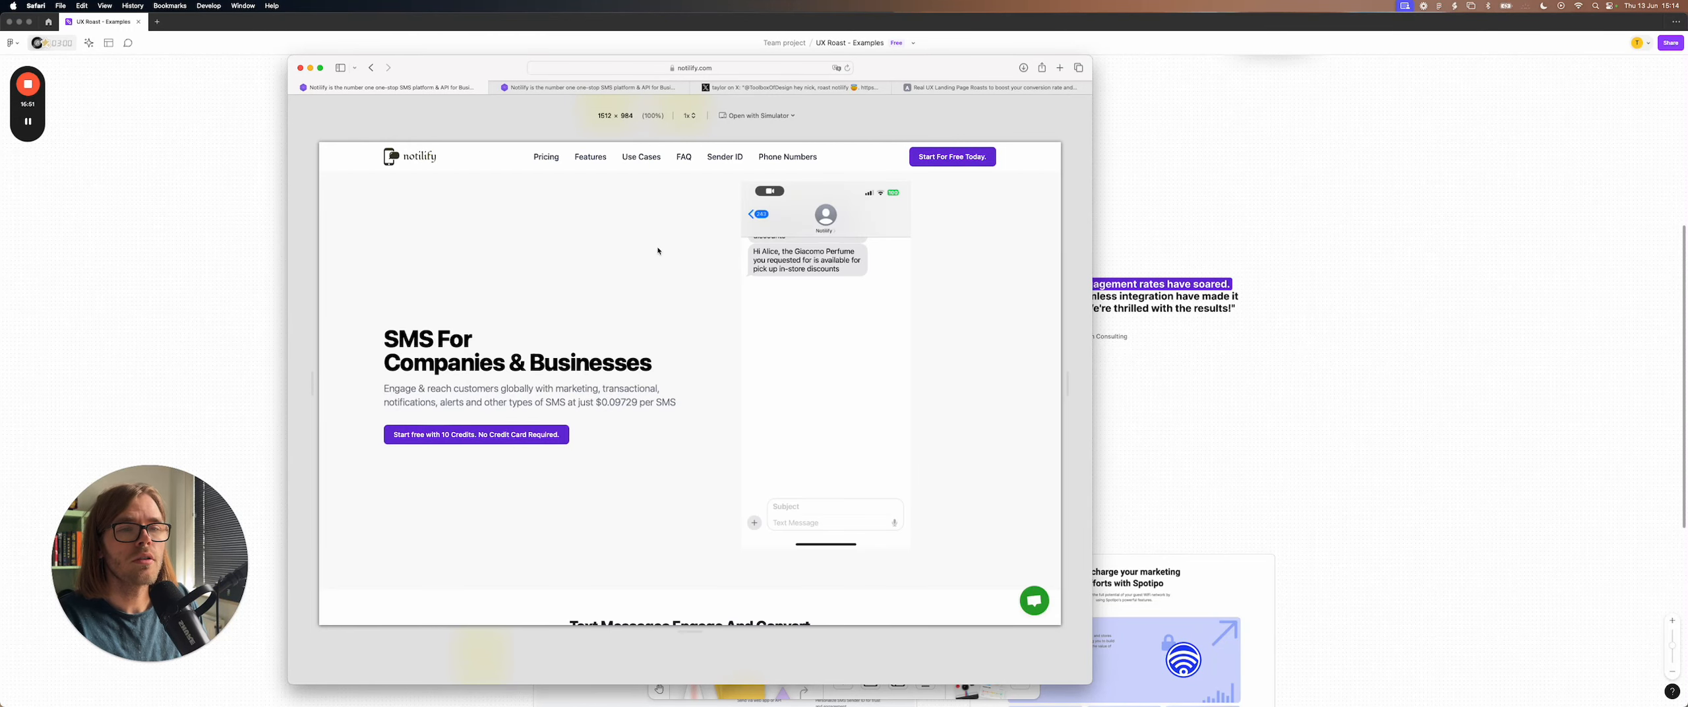
Step: Switch to the Figma board and find the "How to test the changes" section, briefly selecting its heading
left_click(1230, 375)
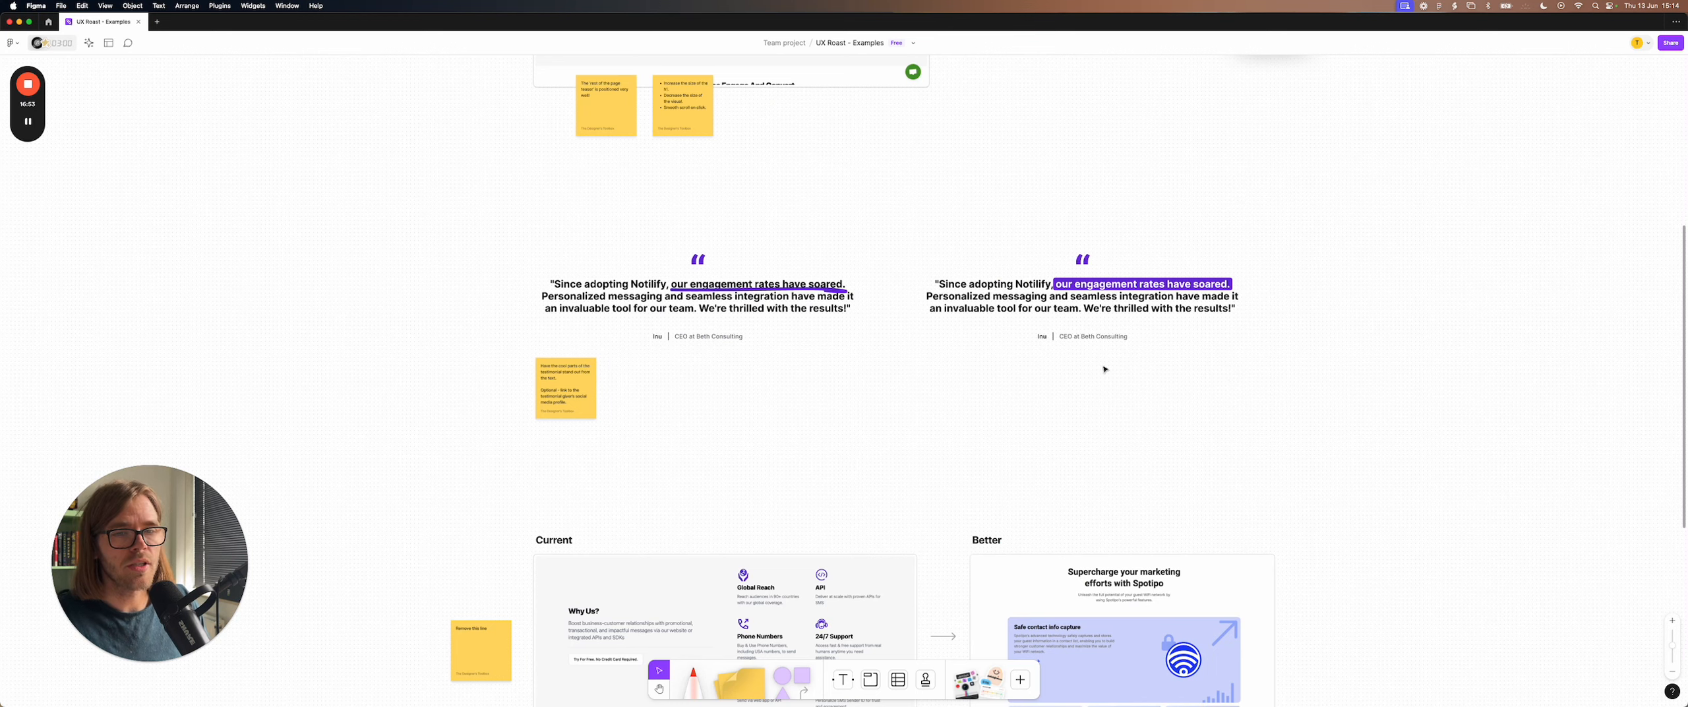
scroll(922, 338, "up", 5)
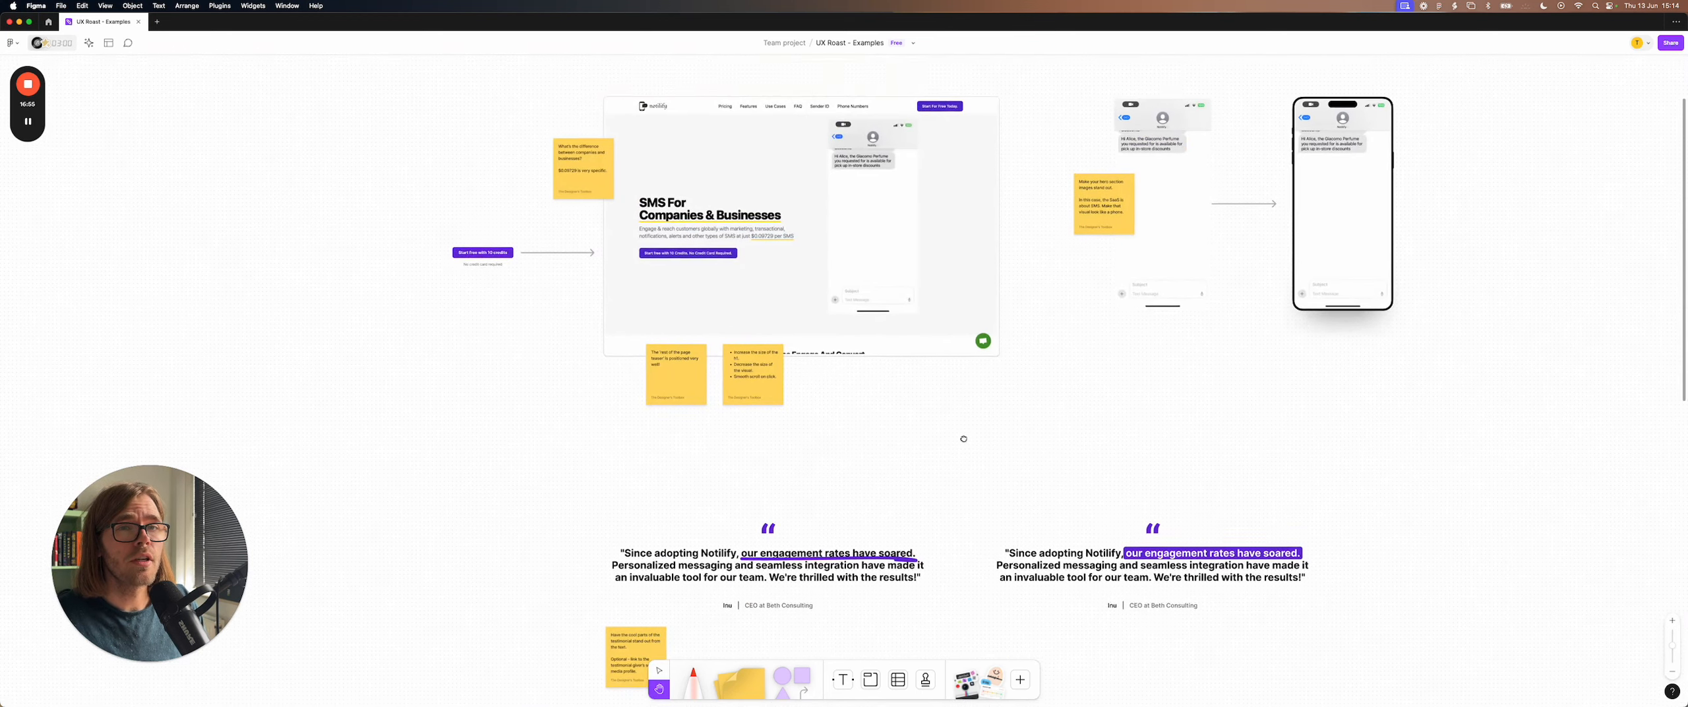
left_click_drag(963, 437, 961, 448)
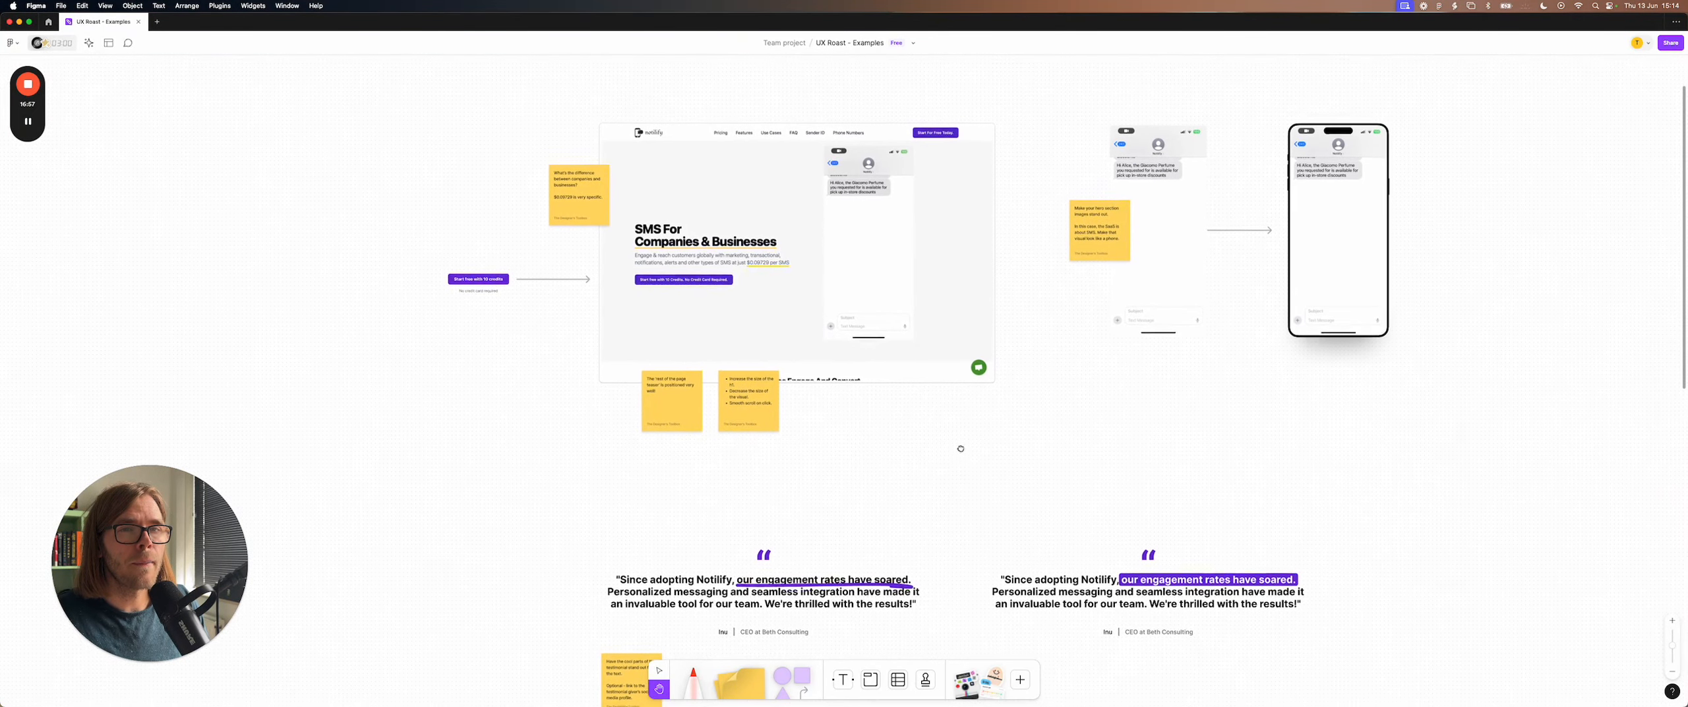
scroll(1071, 312, "down", 10)
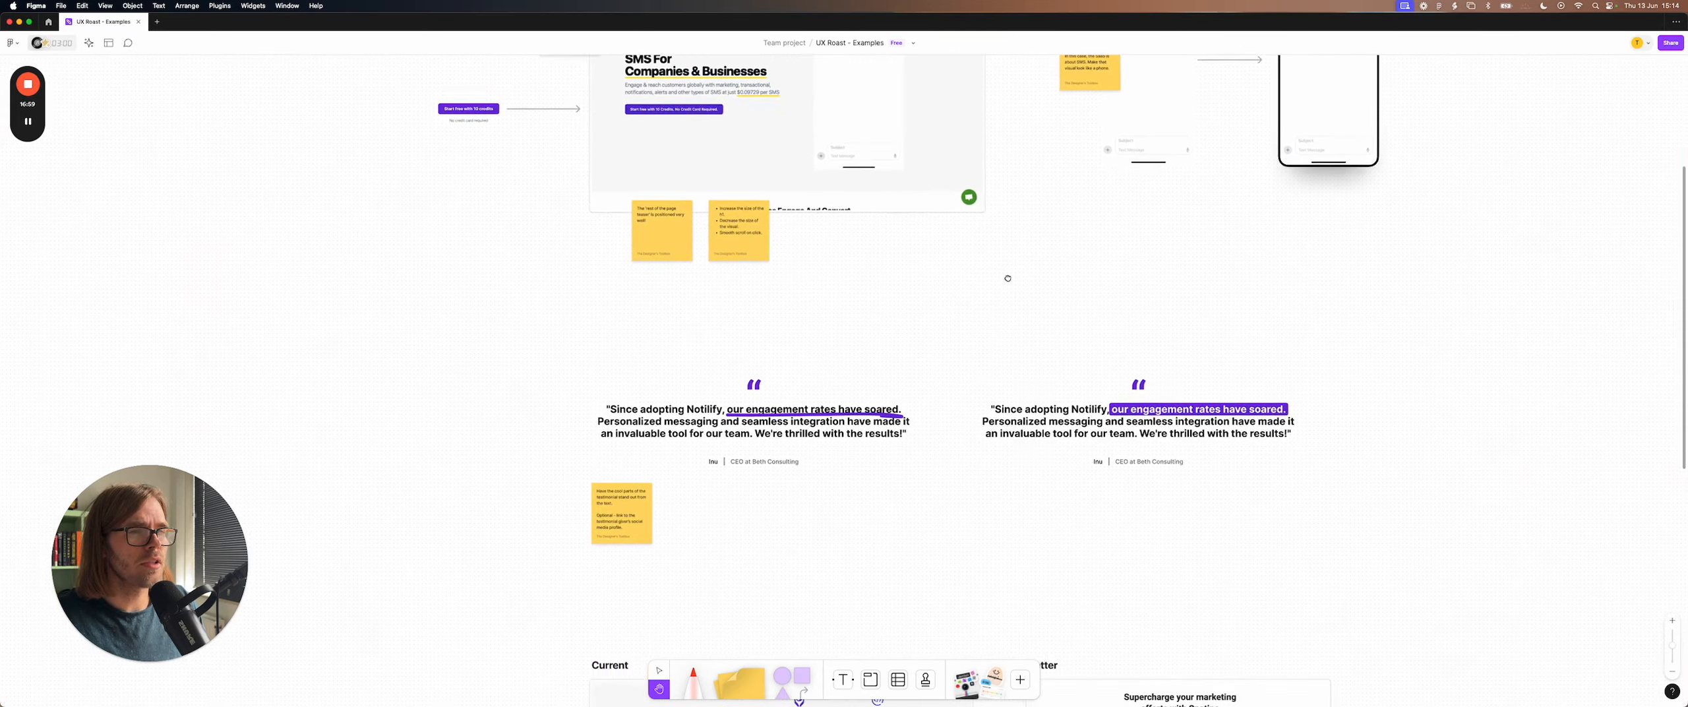
left_click_drag(903, 383, 936, 318)
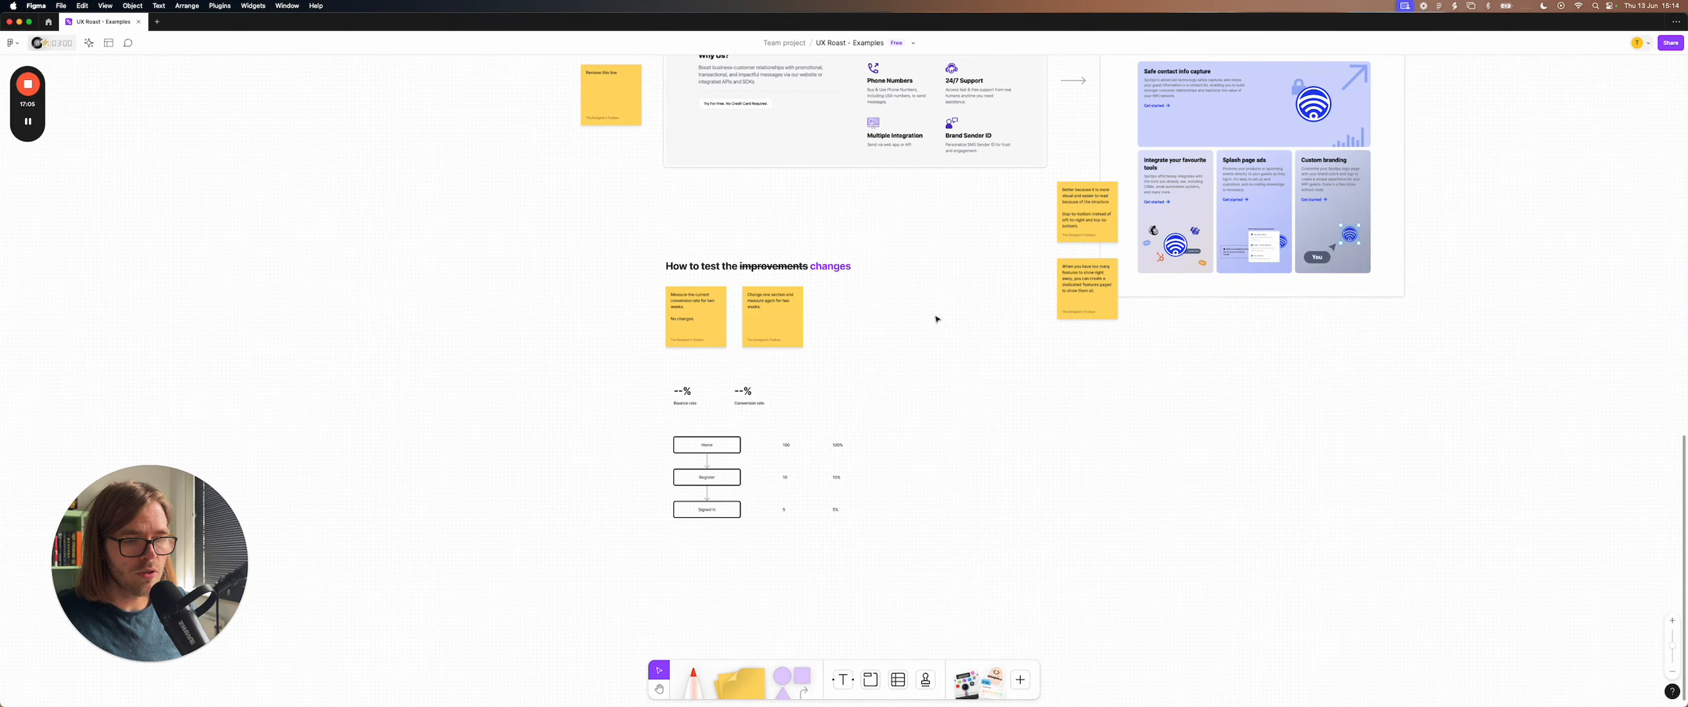
scroll(712, 313, "up", 5)
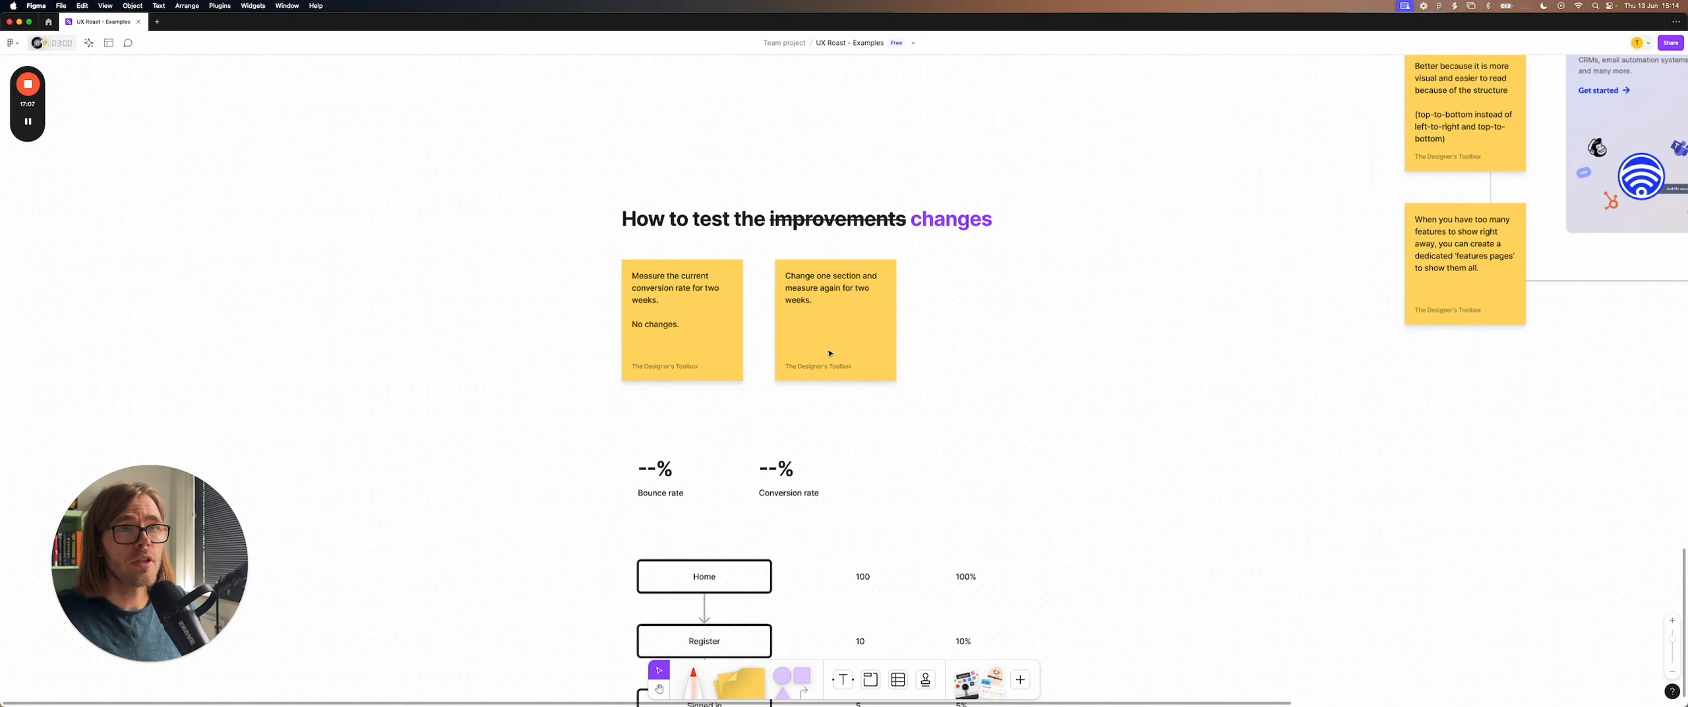
double_click(765, 221)
left_click(844, 218)
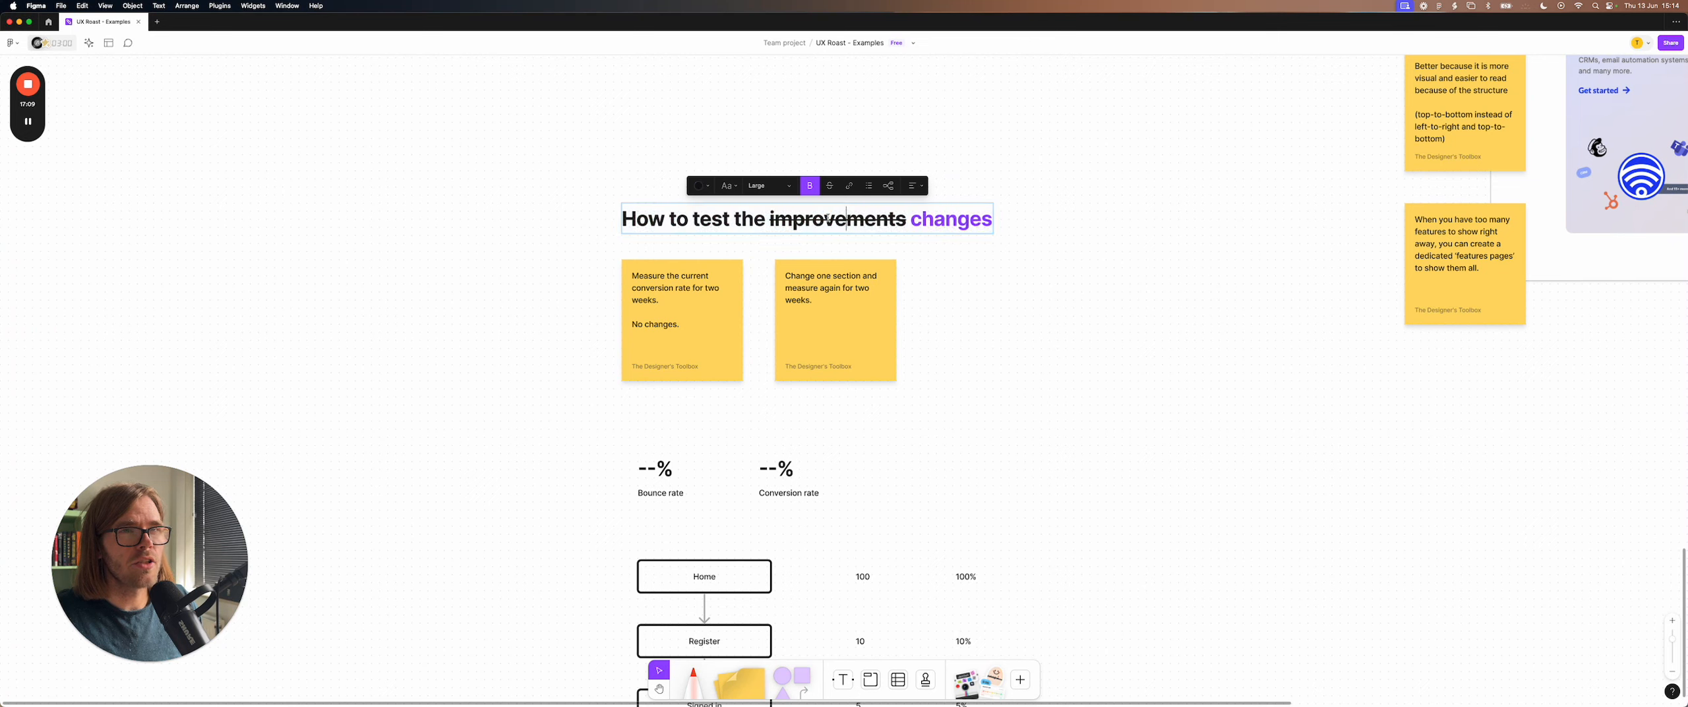
key("Escape")
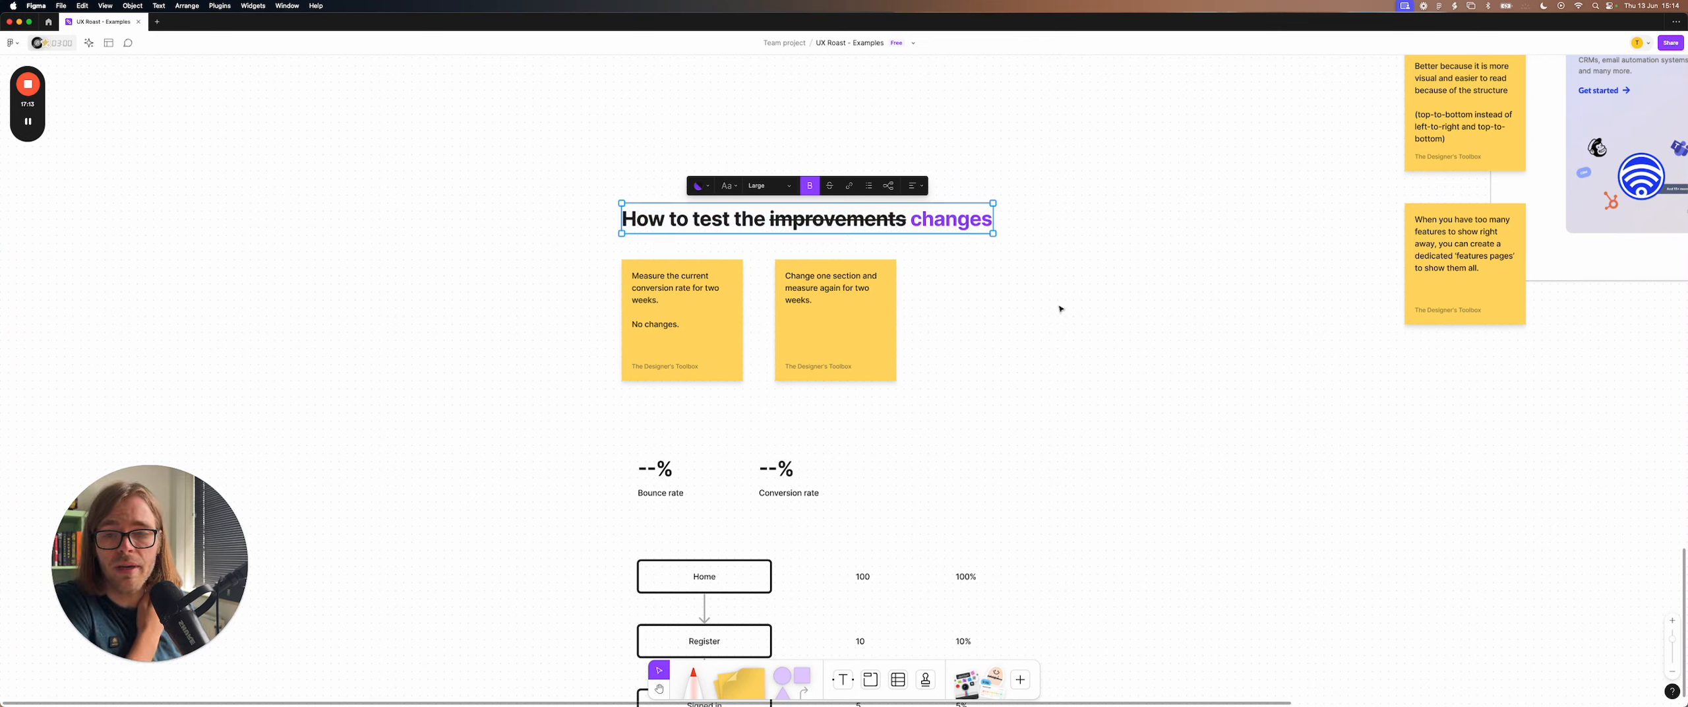
key("Escape")
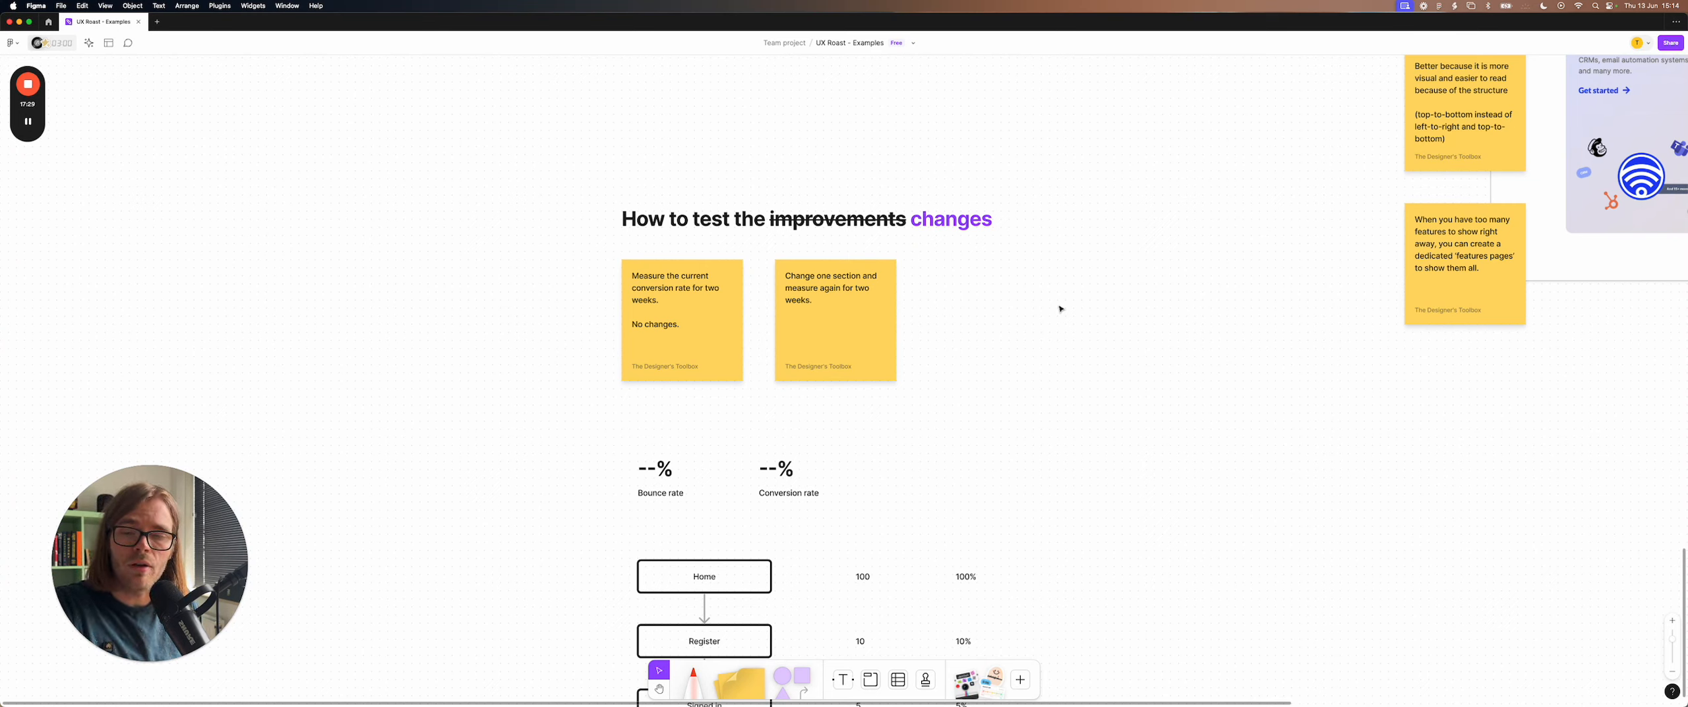
Step: Examine the conversion funnel below the test notes and highlight the Home stage's visitor count
scroll(1060, 271, "down", 4)
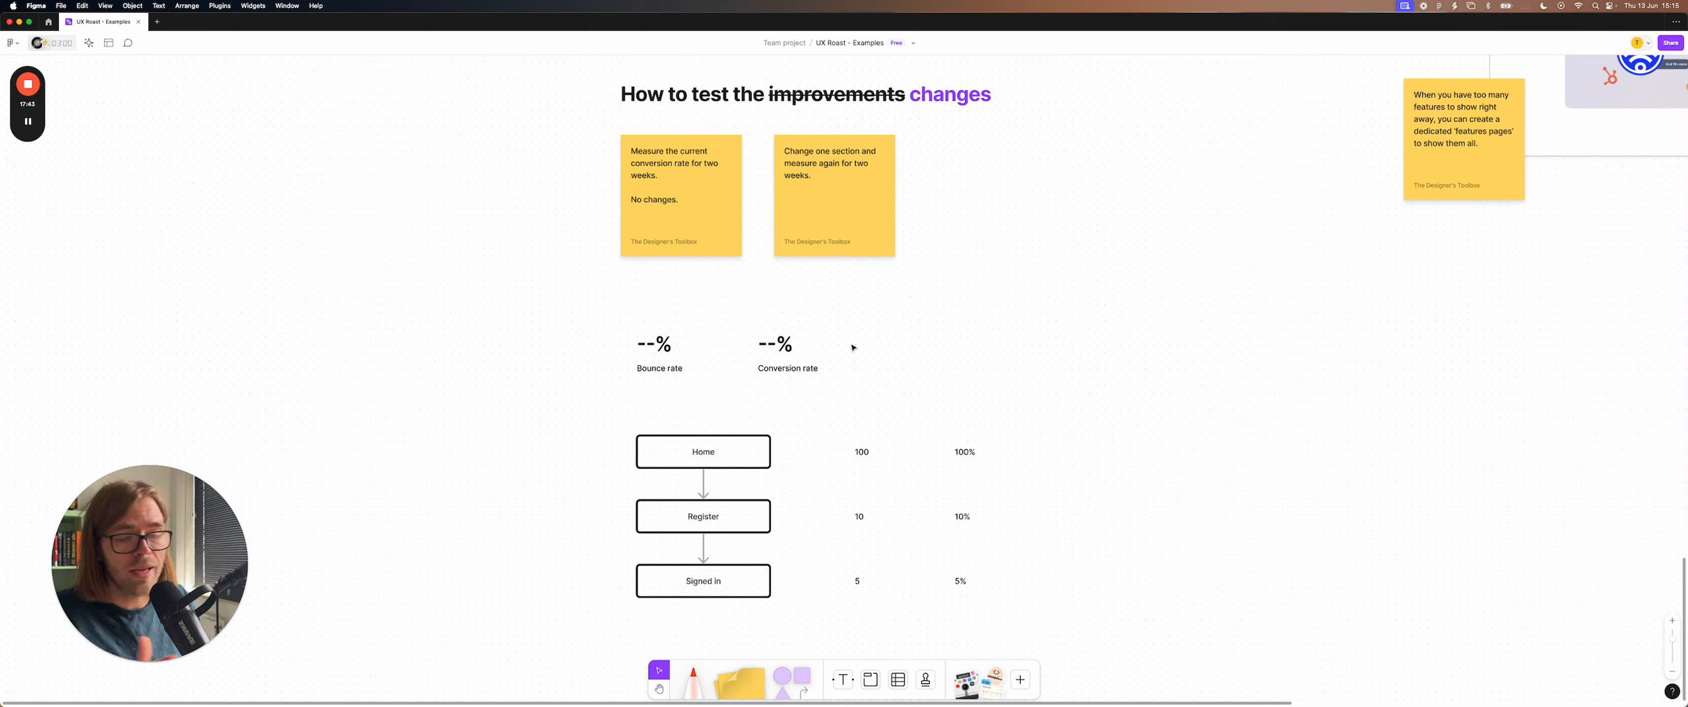
left_click(858, 451)
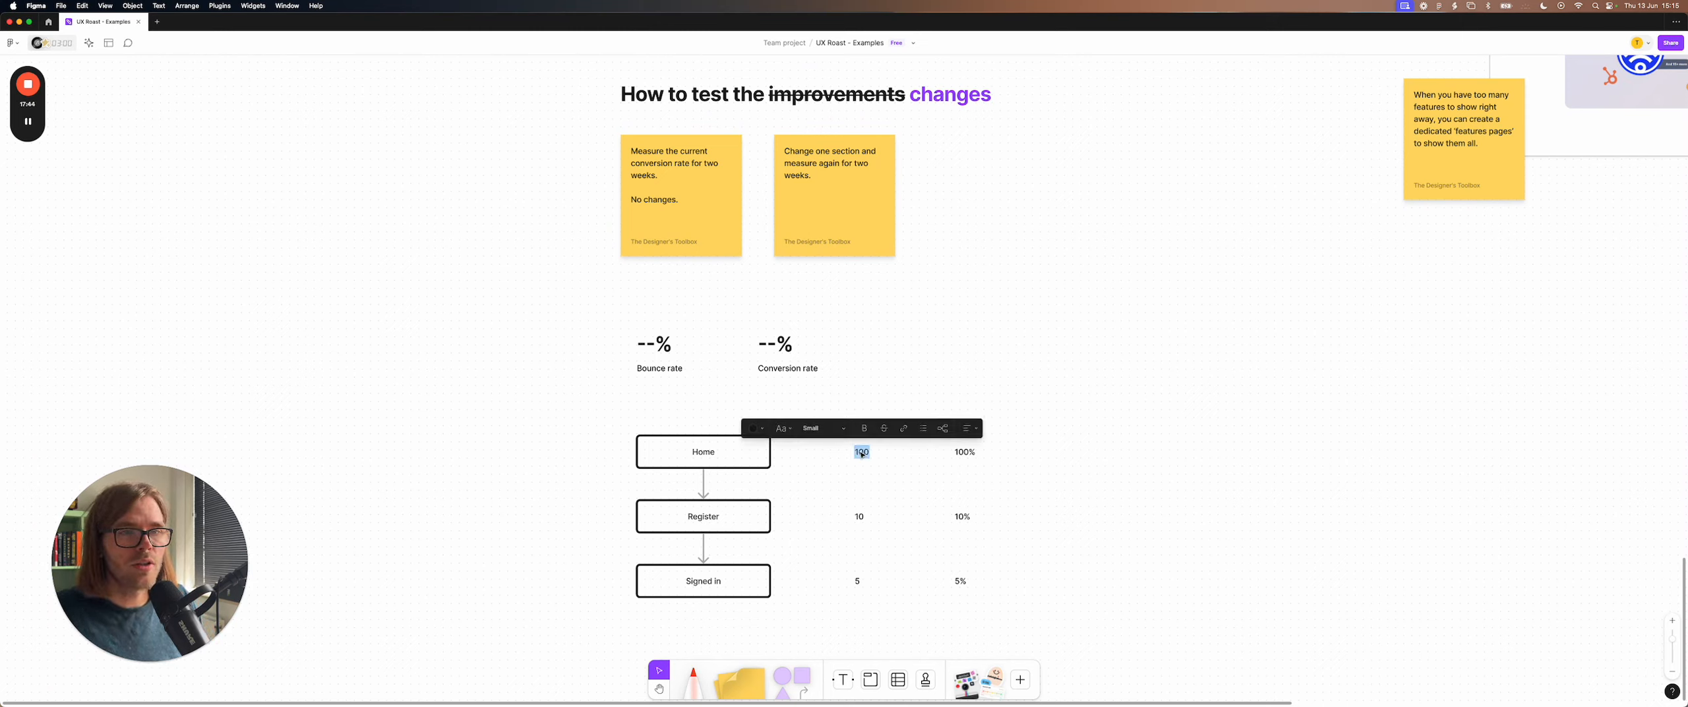
left_click(1033, 363)
Step: Switch to Safari, open the registration page from the site's "Start For Free Today" call to action and highlight its heading
key("super+Tab")
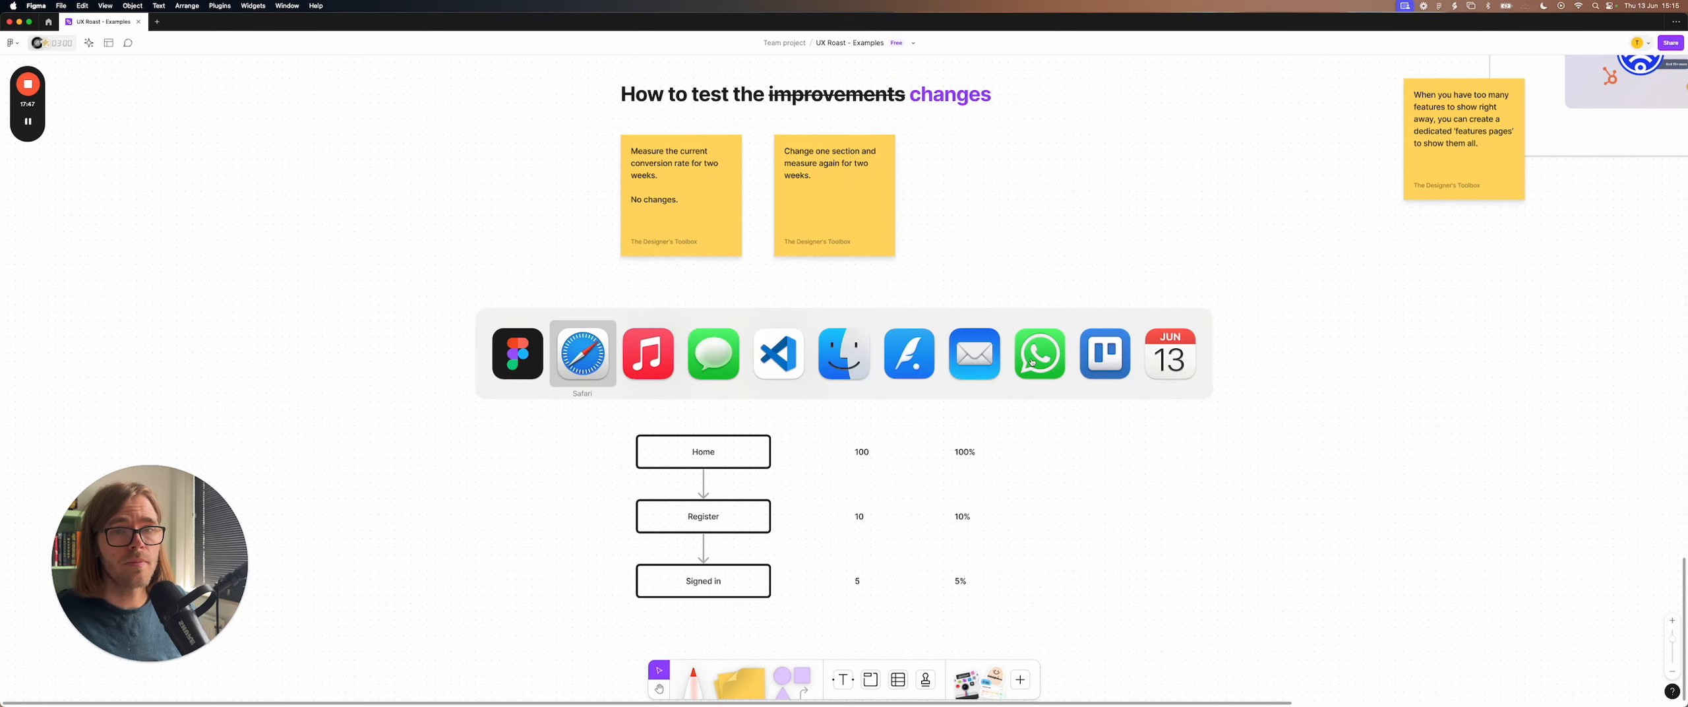
left_click(941, 160)
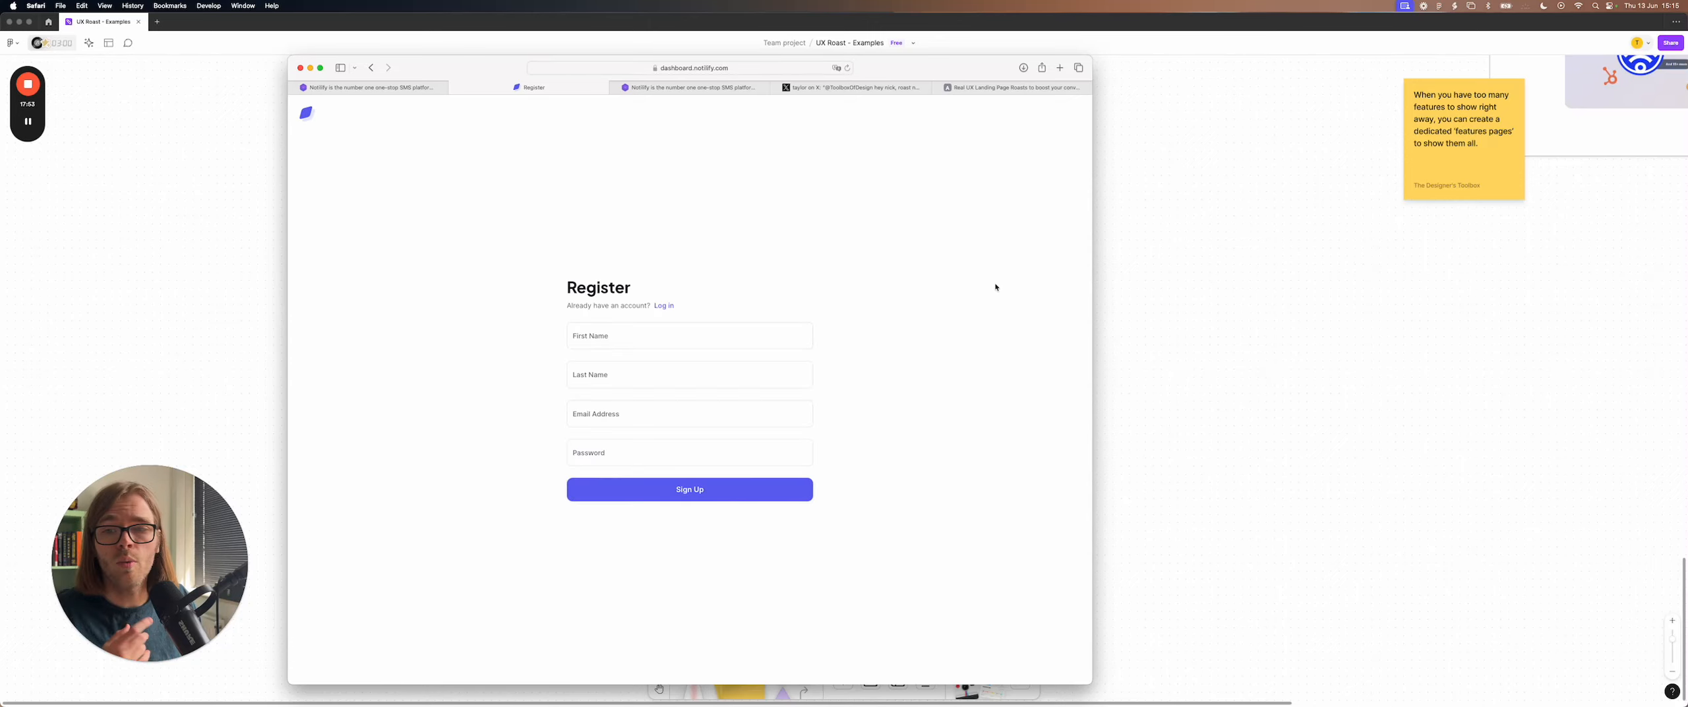
double_click(591, 287)
Step: Compare the board's funnel with the registration form, then enter and leave the First Name field without filling it
key("super+Tab")
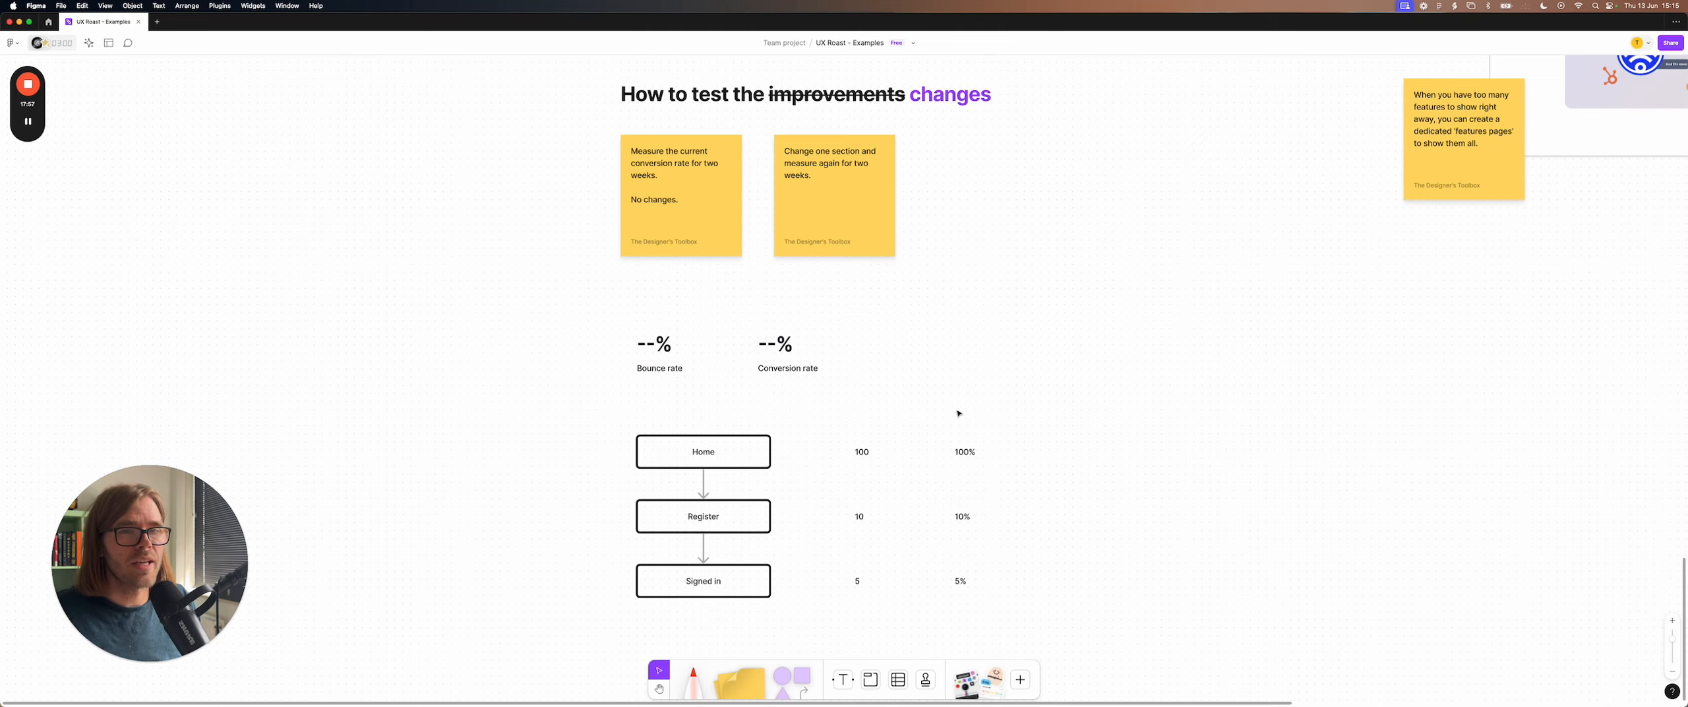
scroll(793, 401, "down", 3)
key("super+Tab")
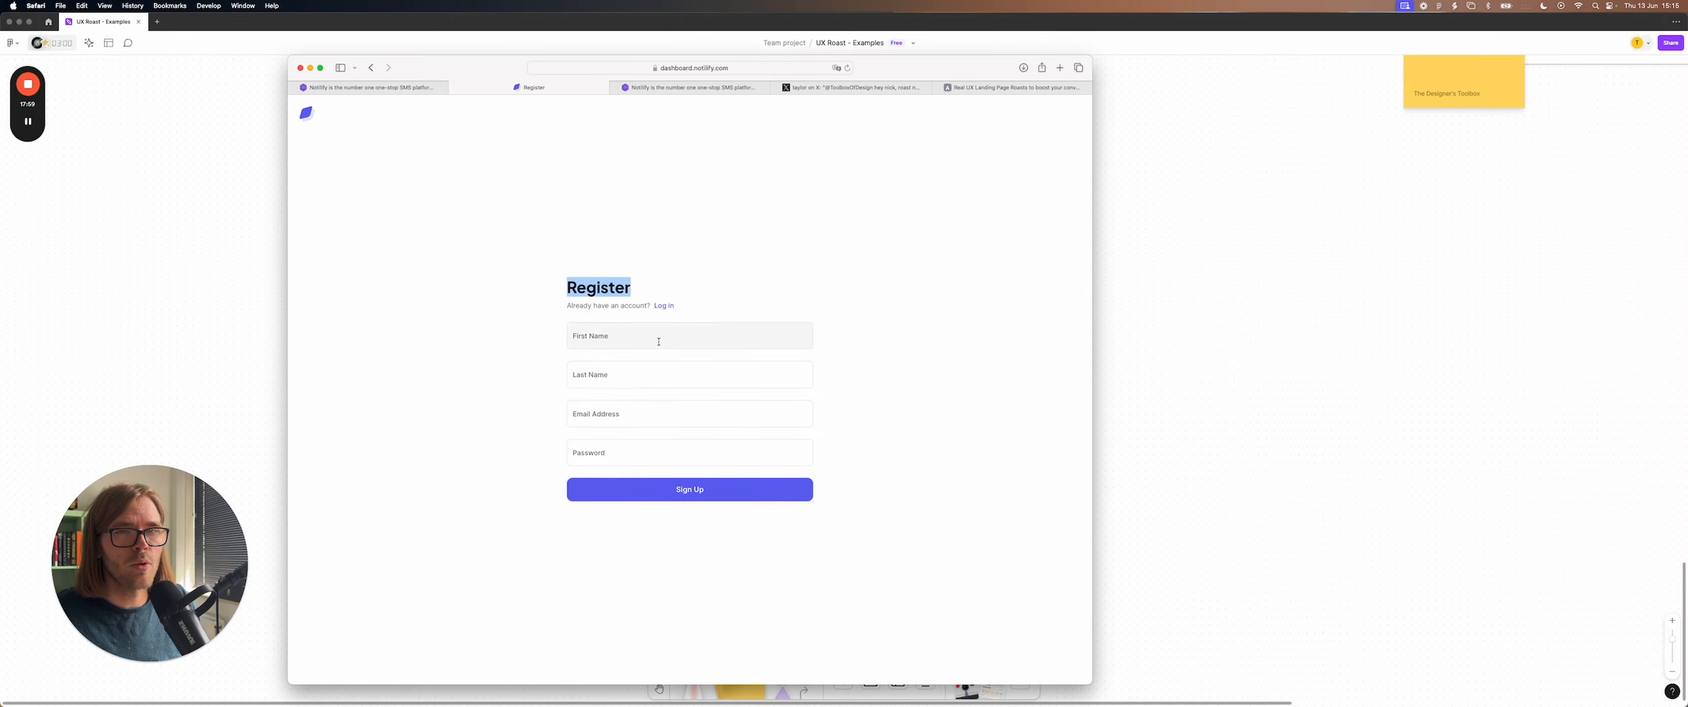
left_click(659, 338)
left_click(728, 394)
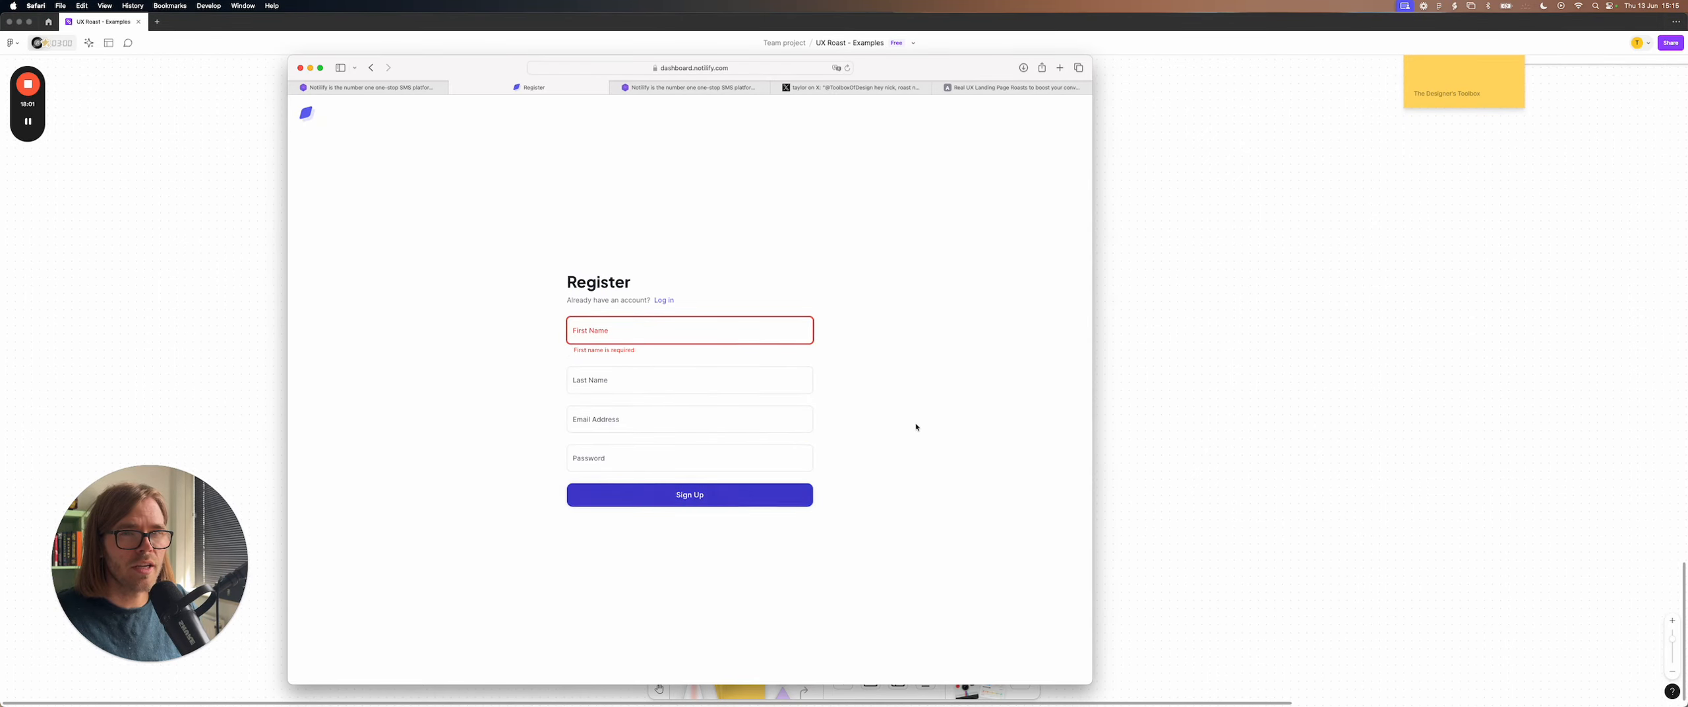
Step: Return to the Figma board and review the funnel's counts and percentages for Home, Register and Signed in
key("super+Tab")
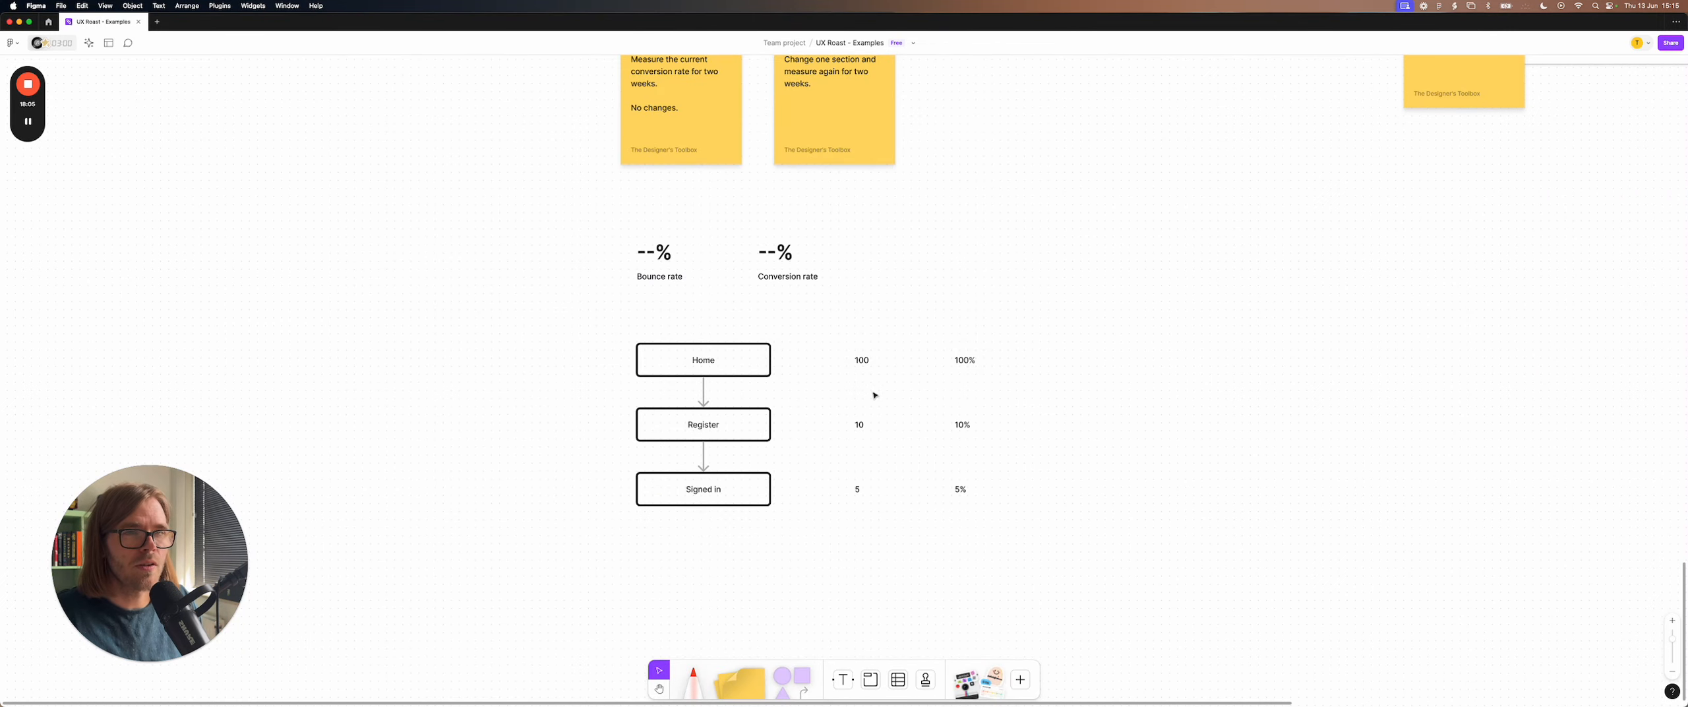
left_click(861, 362)
left_click(803, 381)
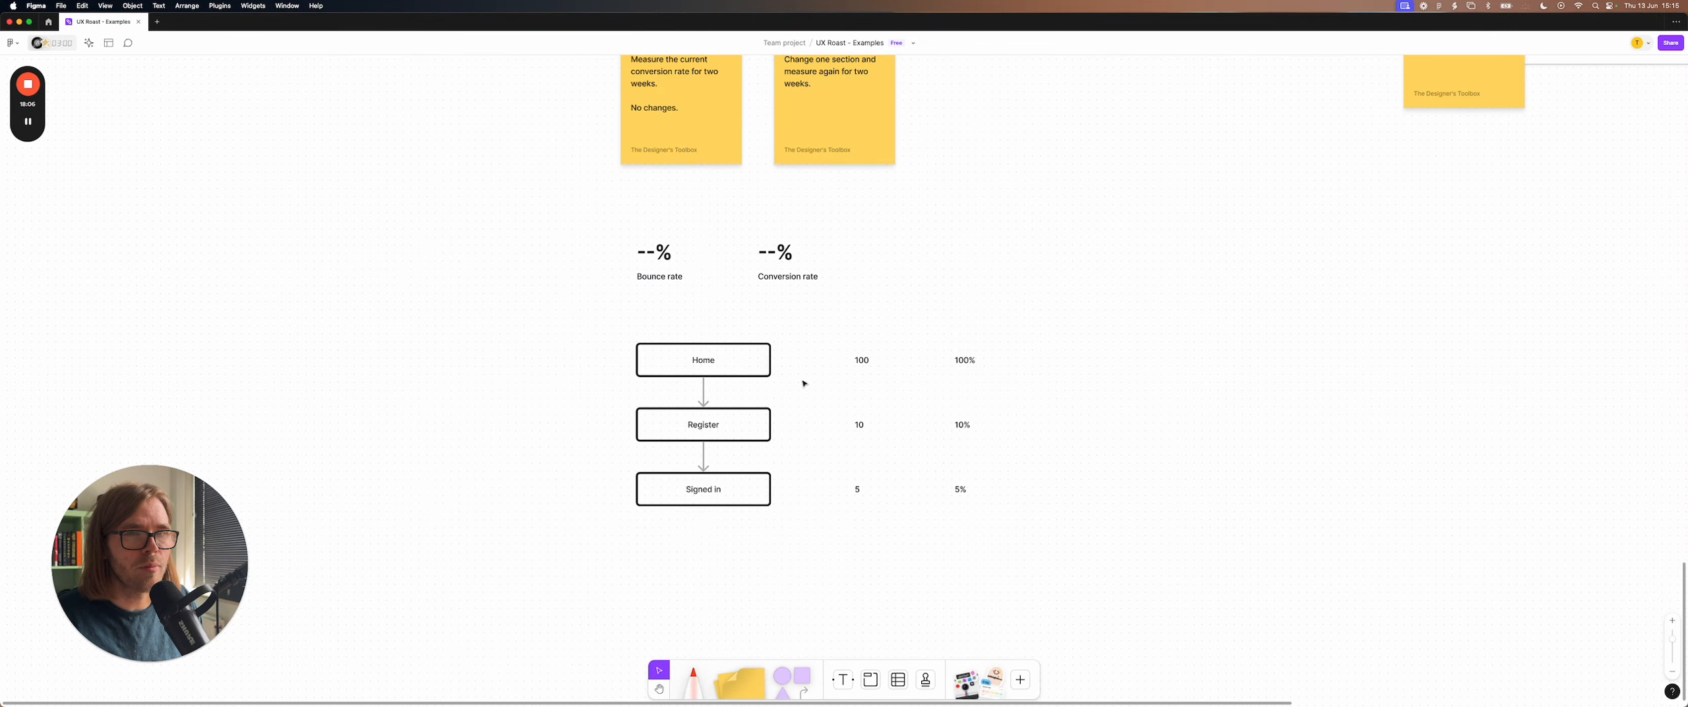
left_click(860, 426)
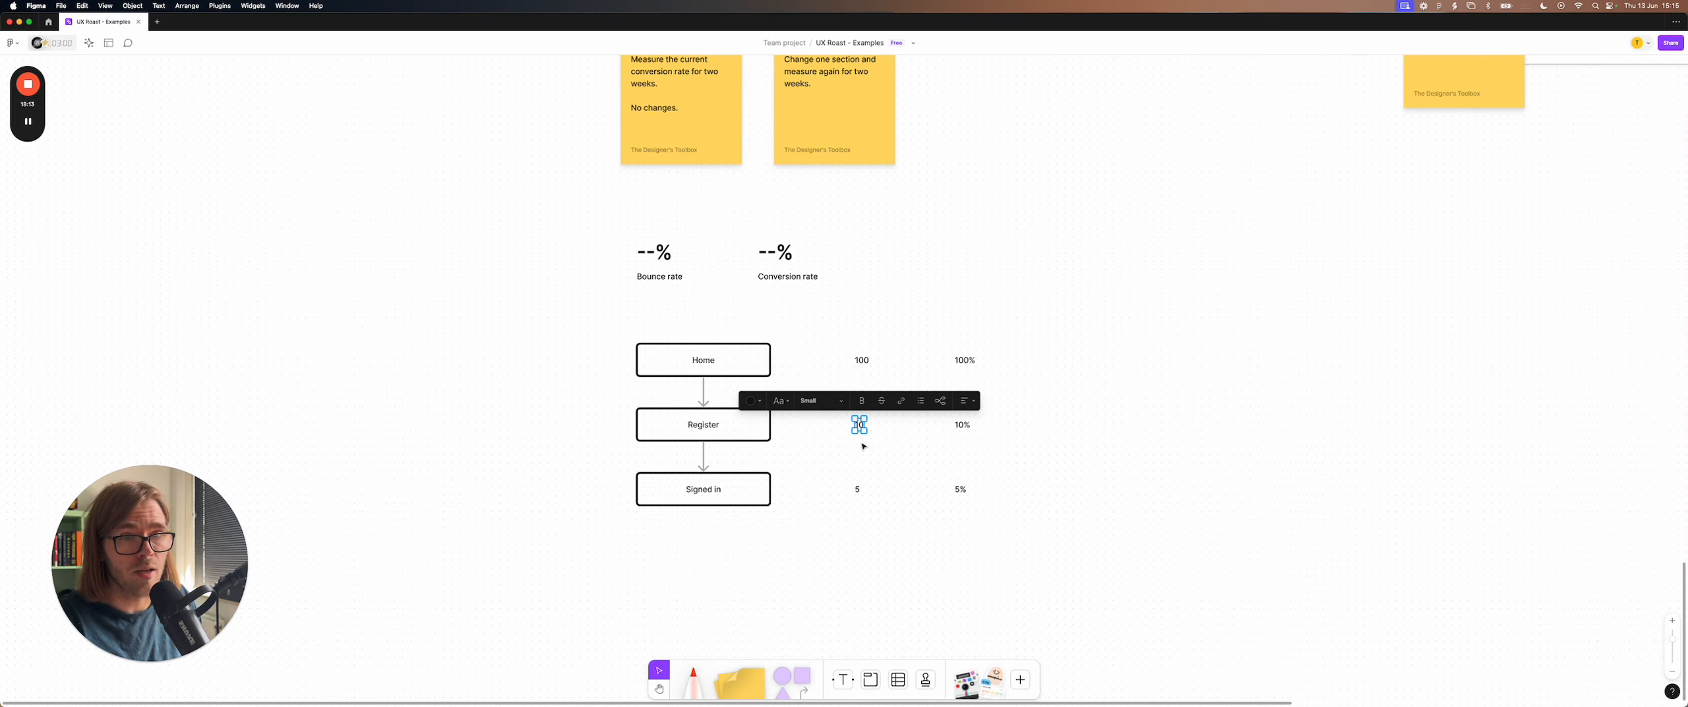
left_click(859, 488)
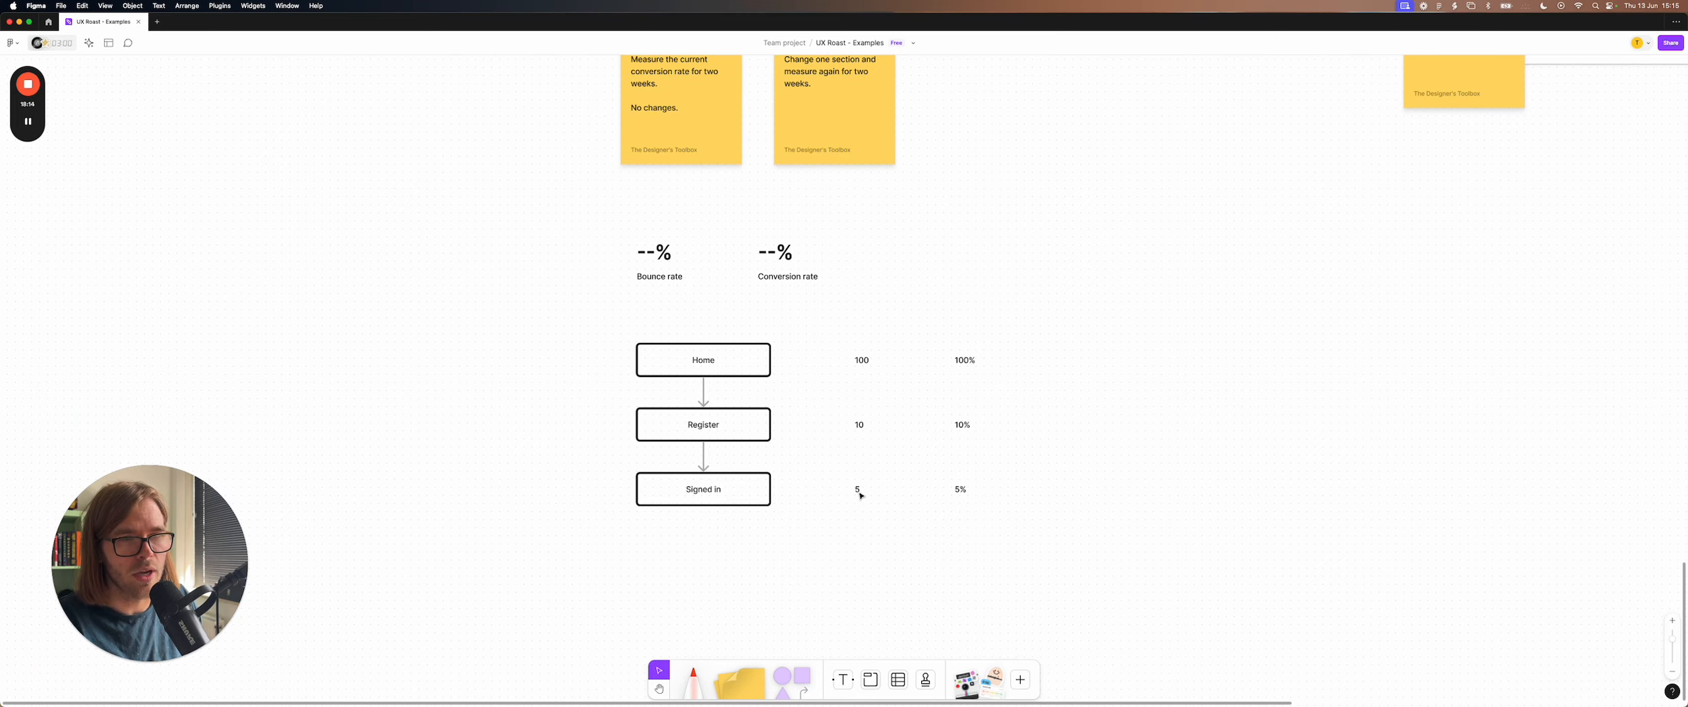
left_click(952, 538)
scroll(964, 501, "left", 1)
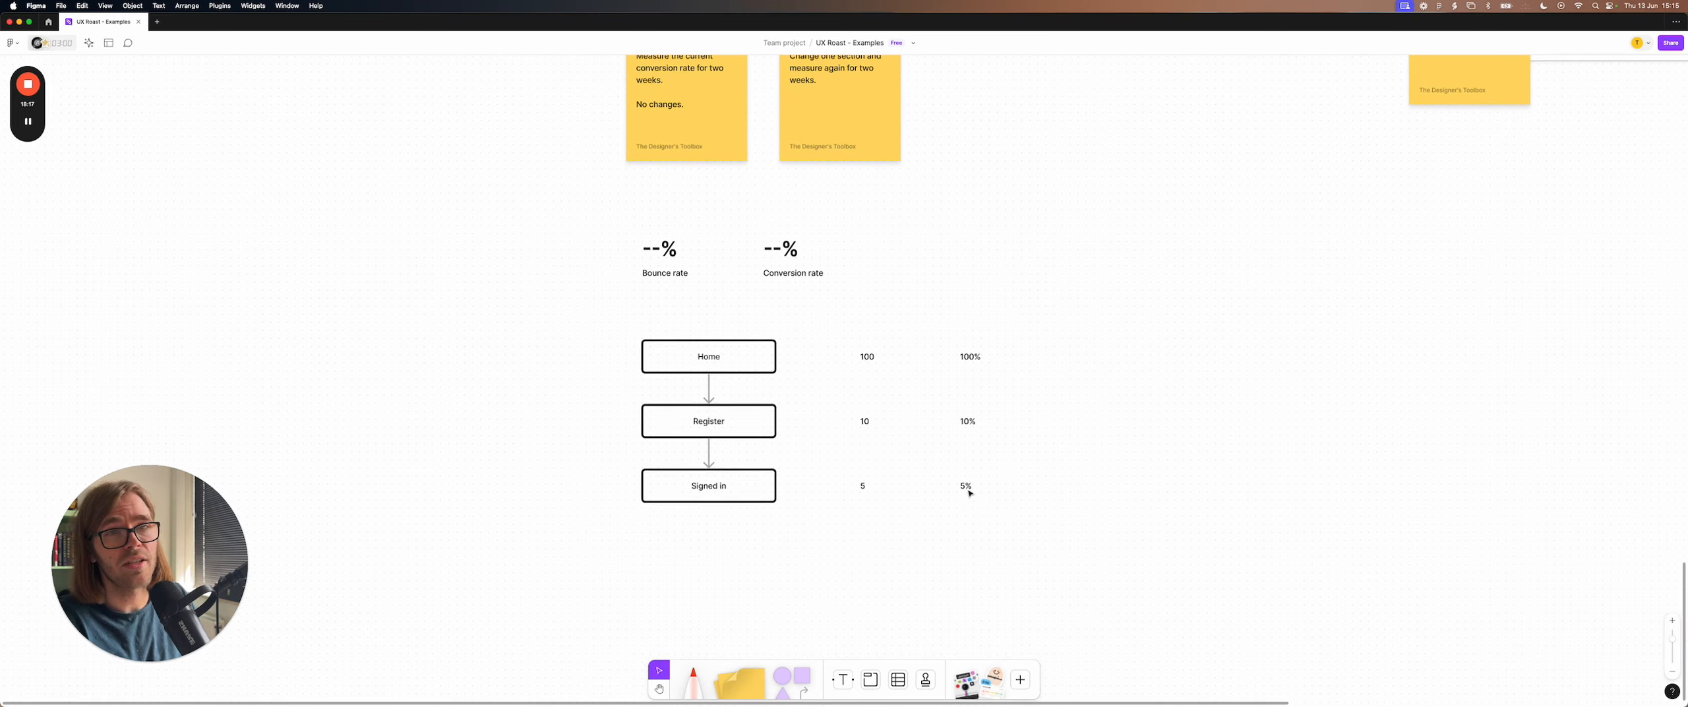
scroll(969, 492, "down", 1)
scroll(969, 493, "left", 1)
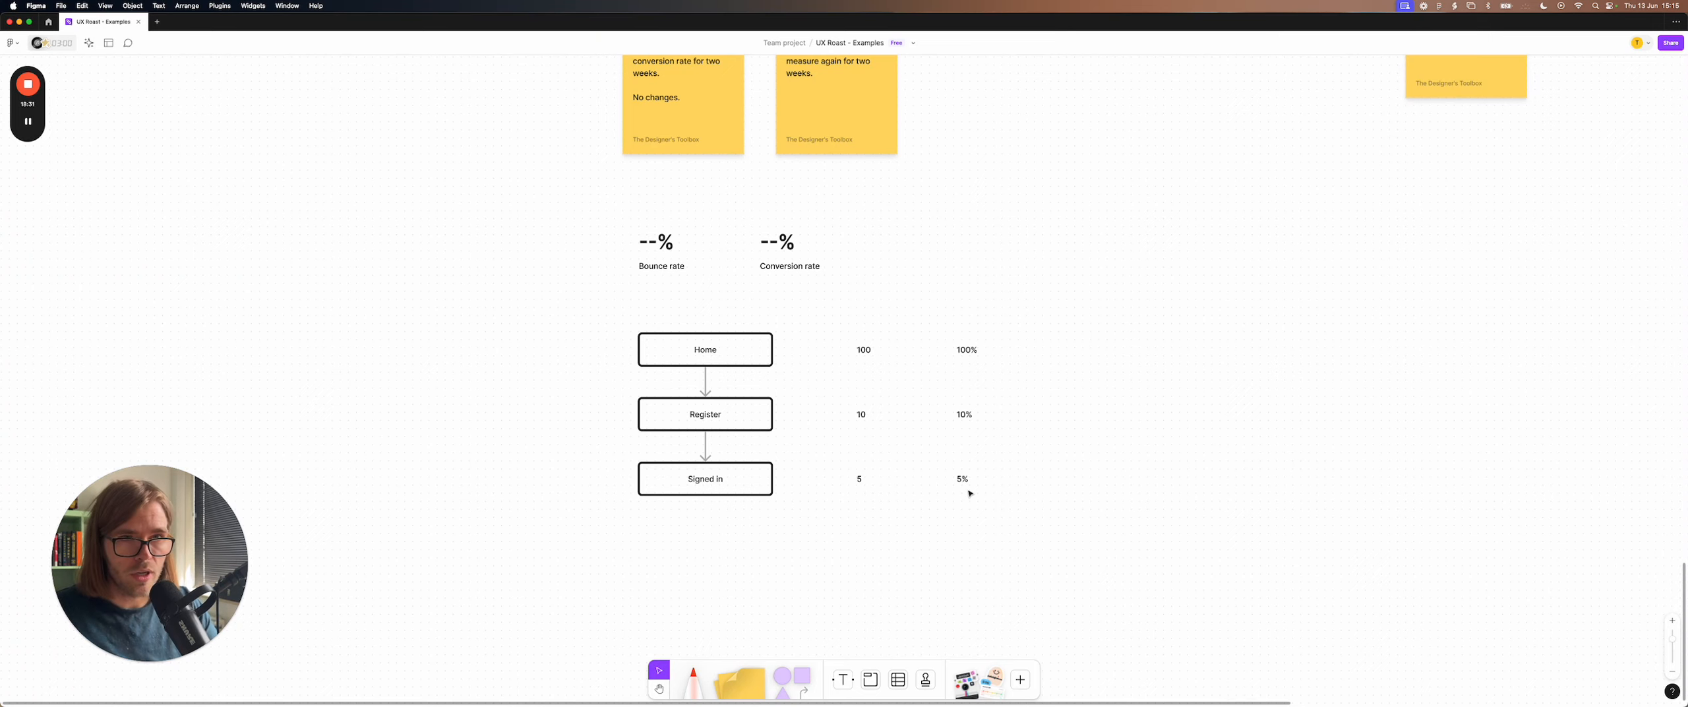
Step: Switch to Safari, close the registration page and highlight the Notilify hero's headline and supporting text
key("super+Tab")
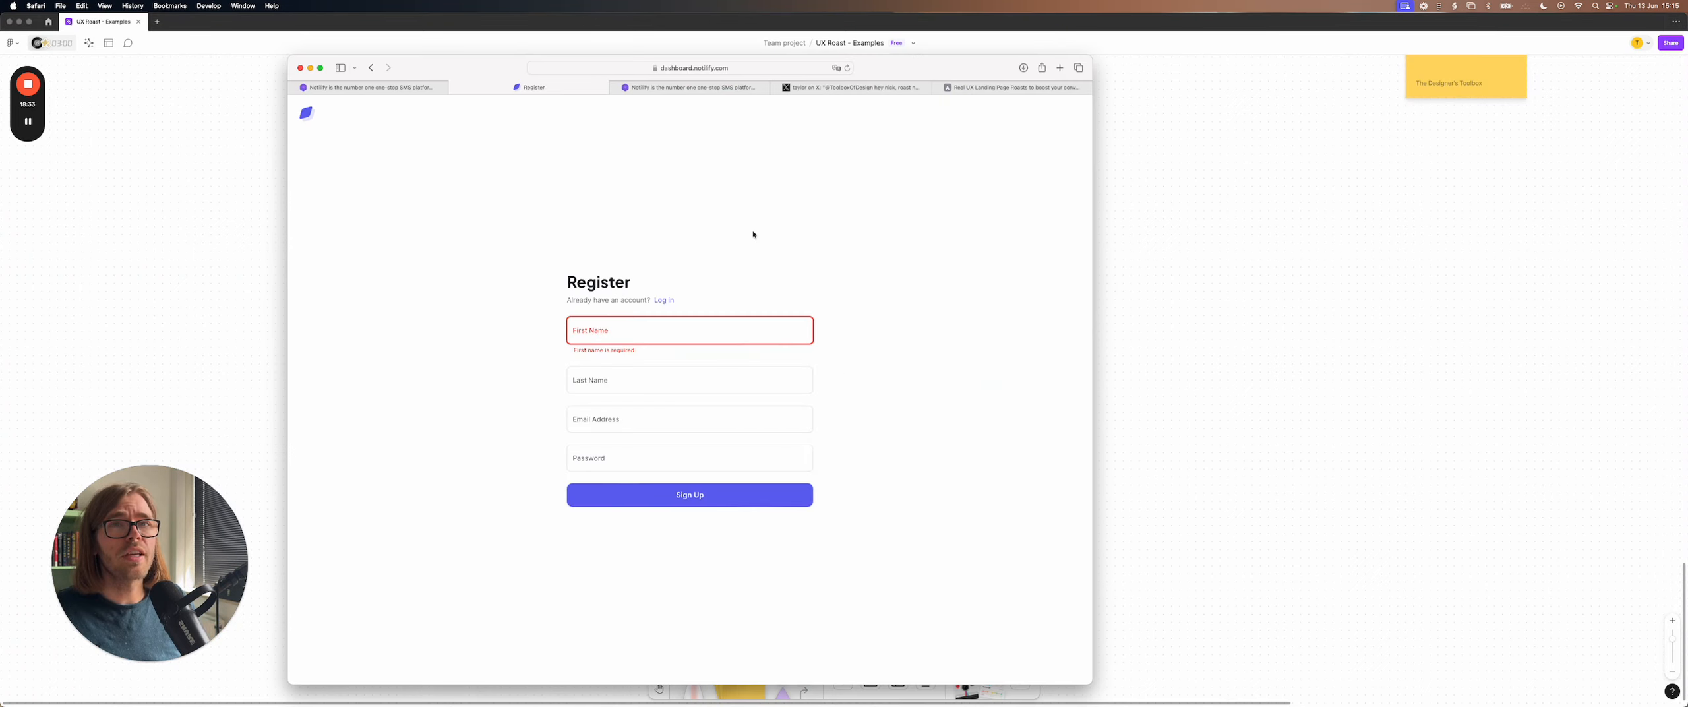
left_click(454, 87)
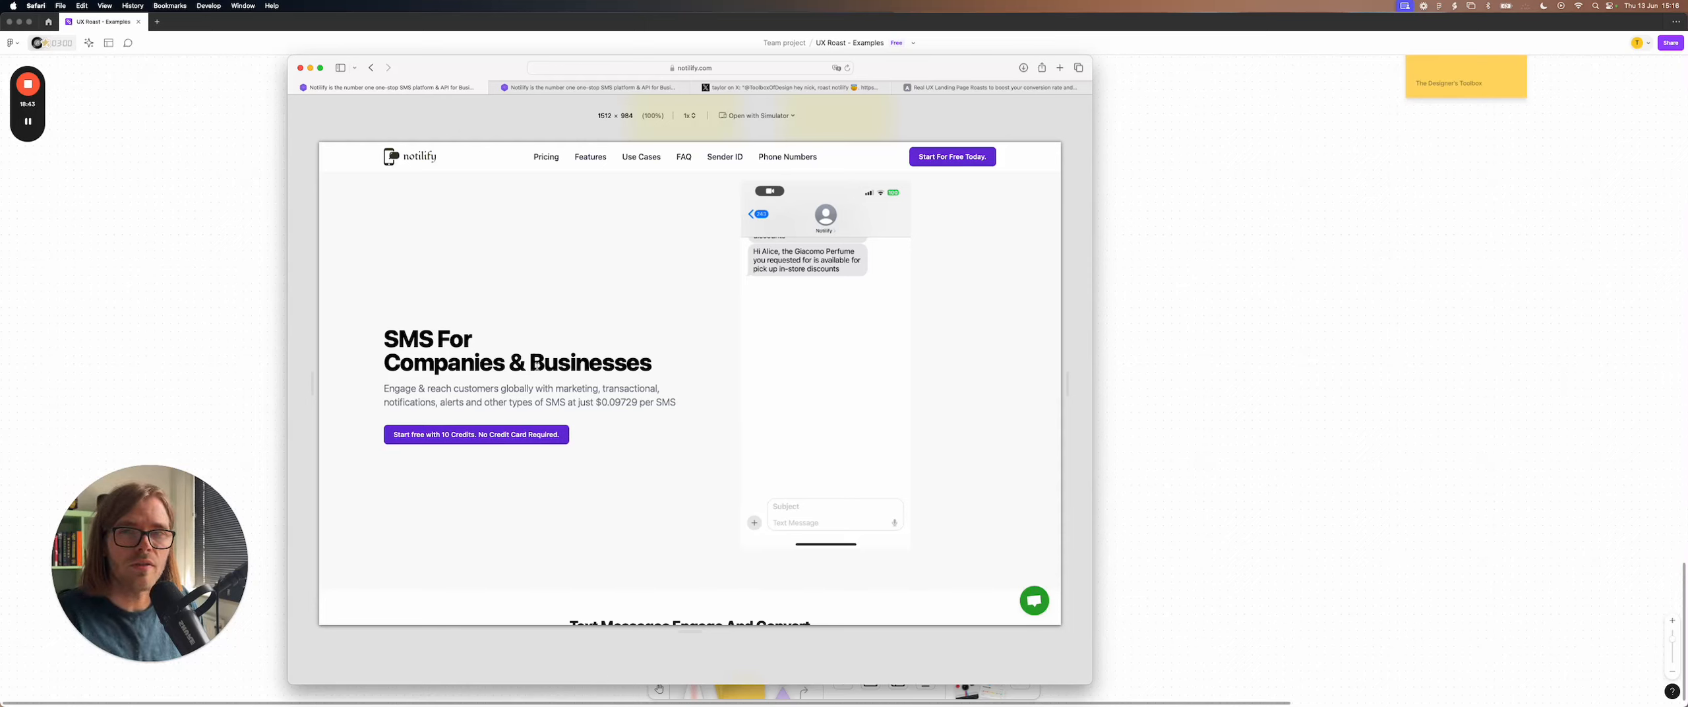
left_click_drag(386, 339, 660, 360)
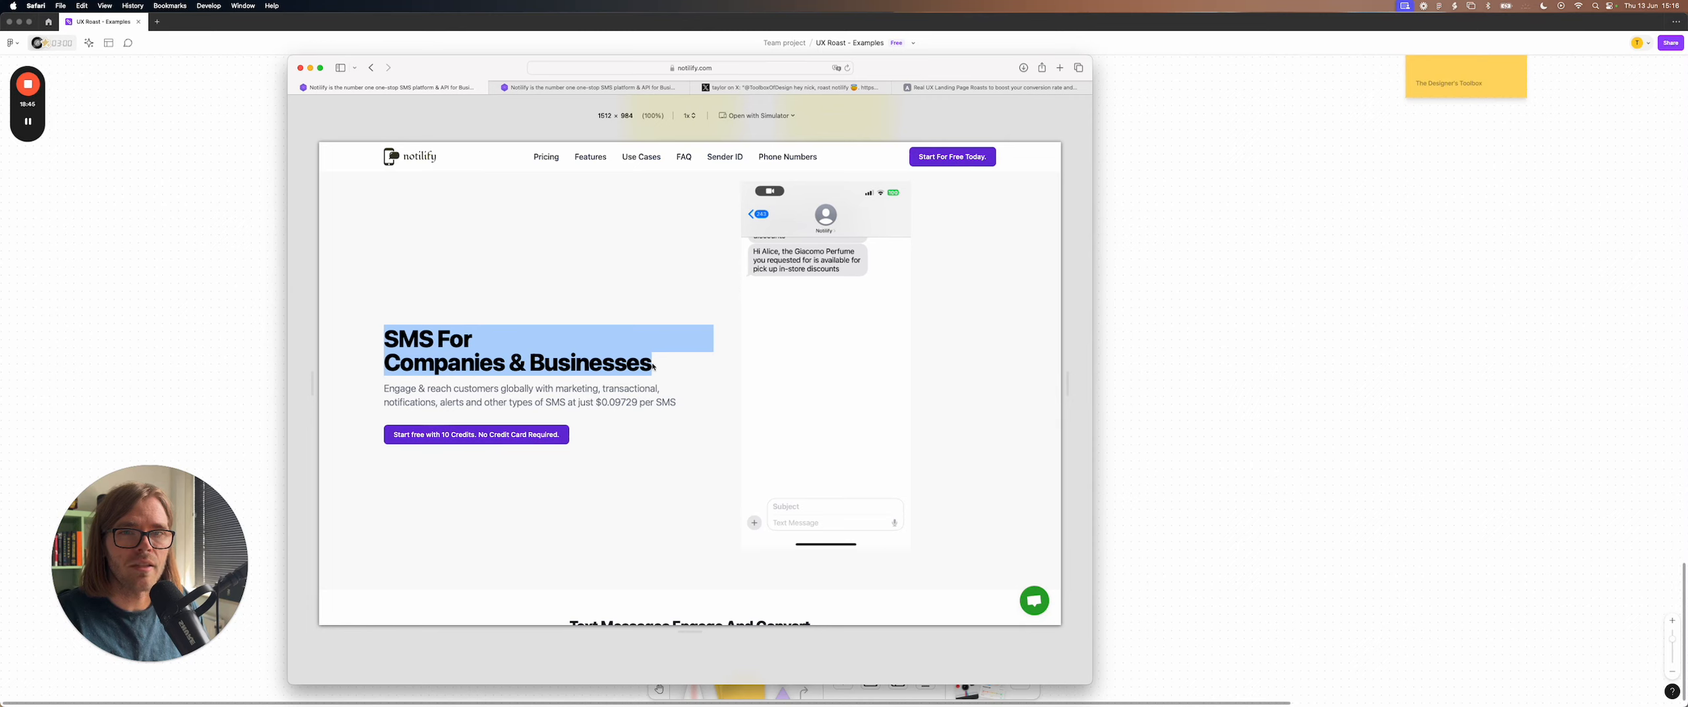
left_click(449, 400)
left_click_drag(385, 389, 677, 402)
left_click(591, 401)
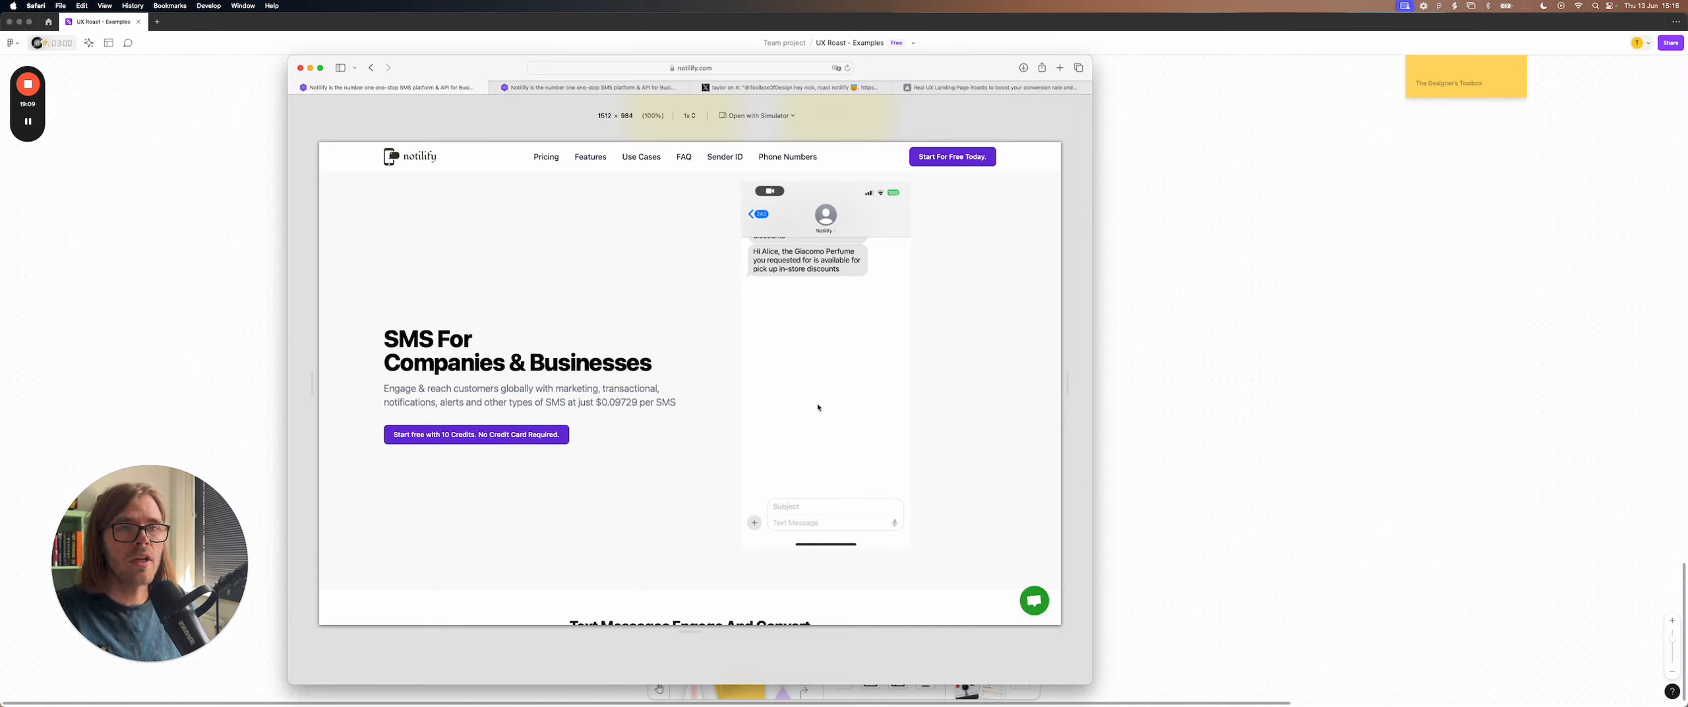
Step: Review the landing page's text-message statistics, "Why Us?" features and testimonial sections
scroll(765, 389, "down", 5)
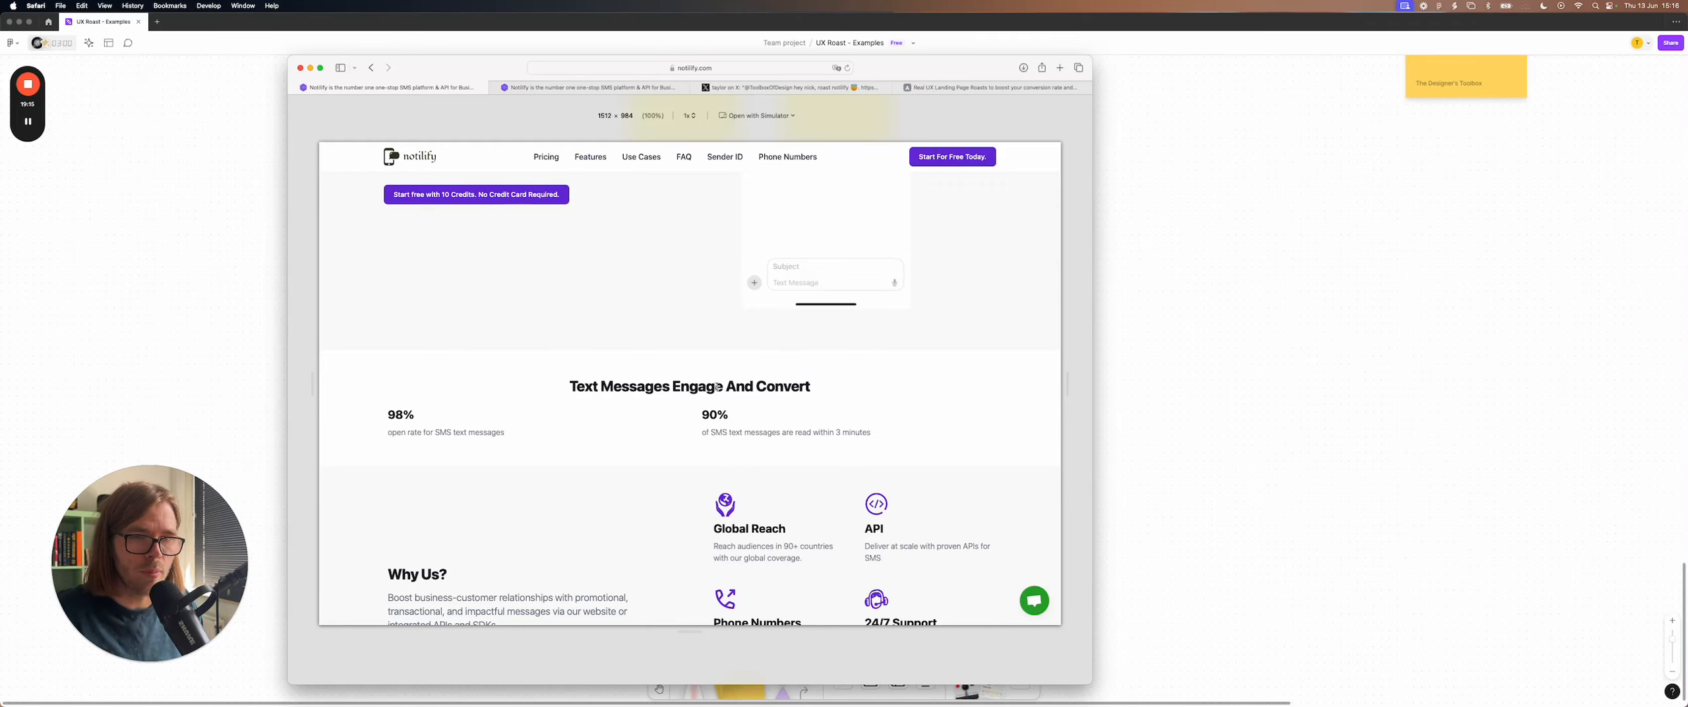
scroll(717, 387, "down", 7)
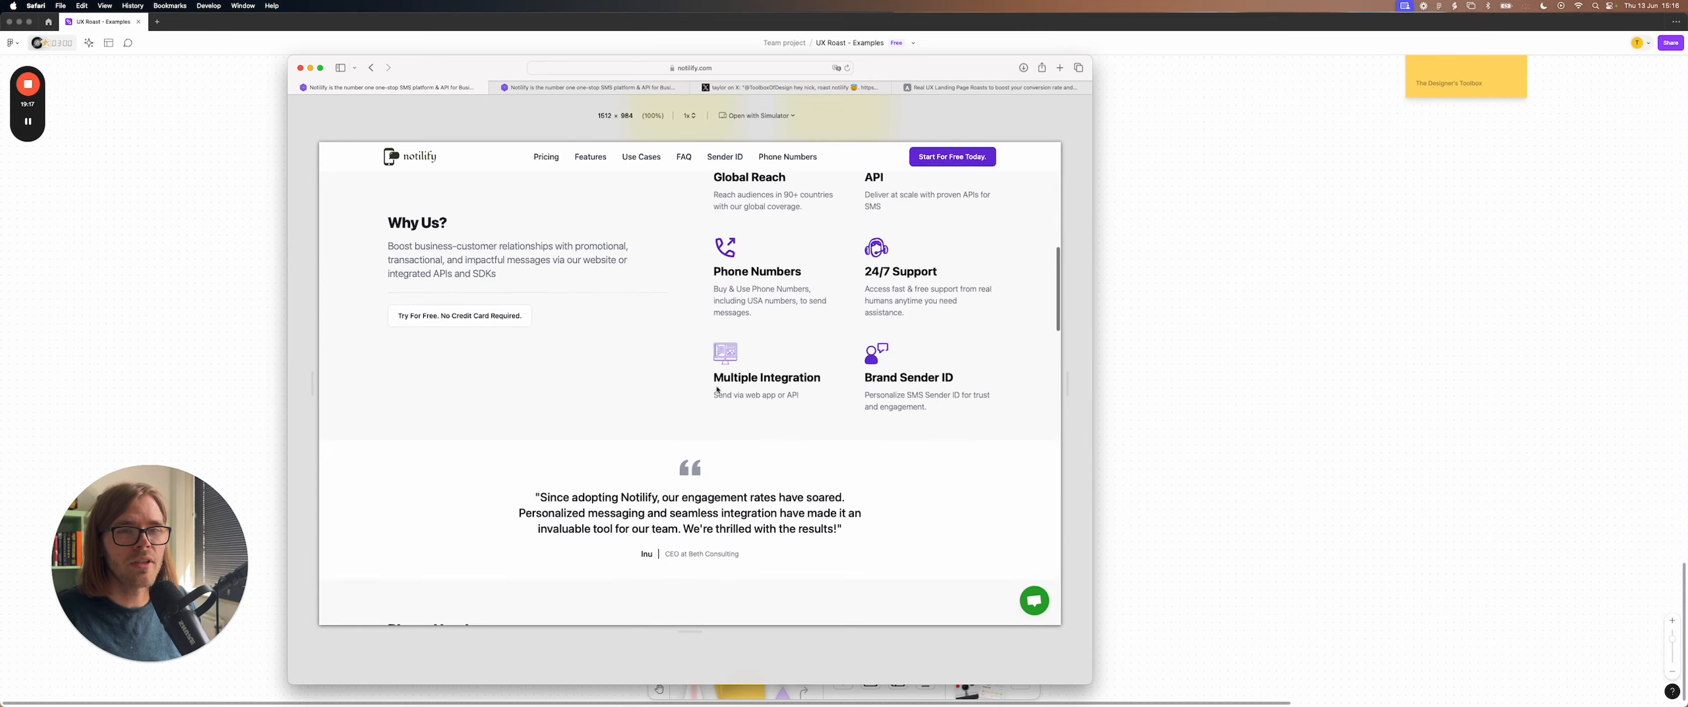
scroll(501, 244, "up", 2)
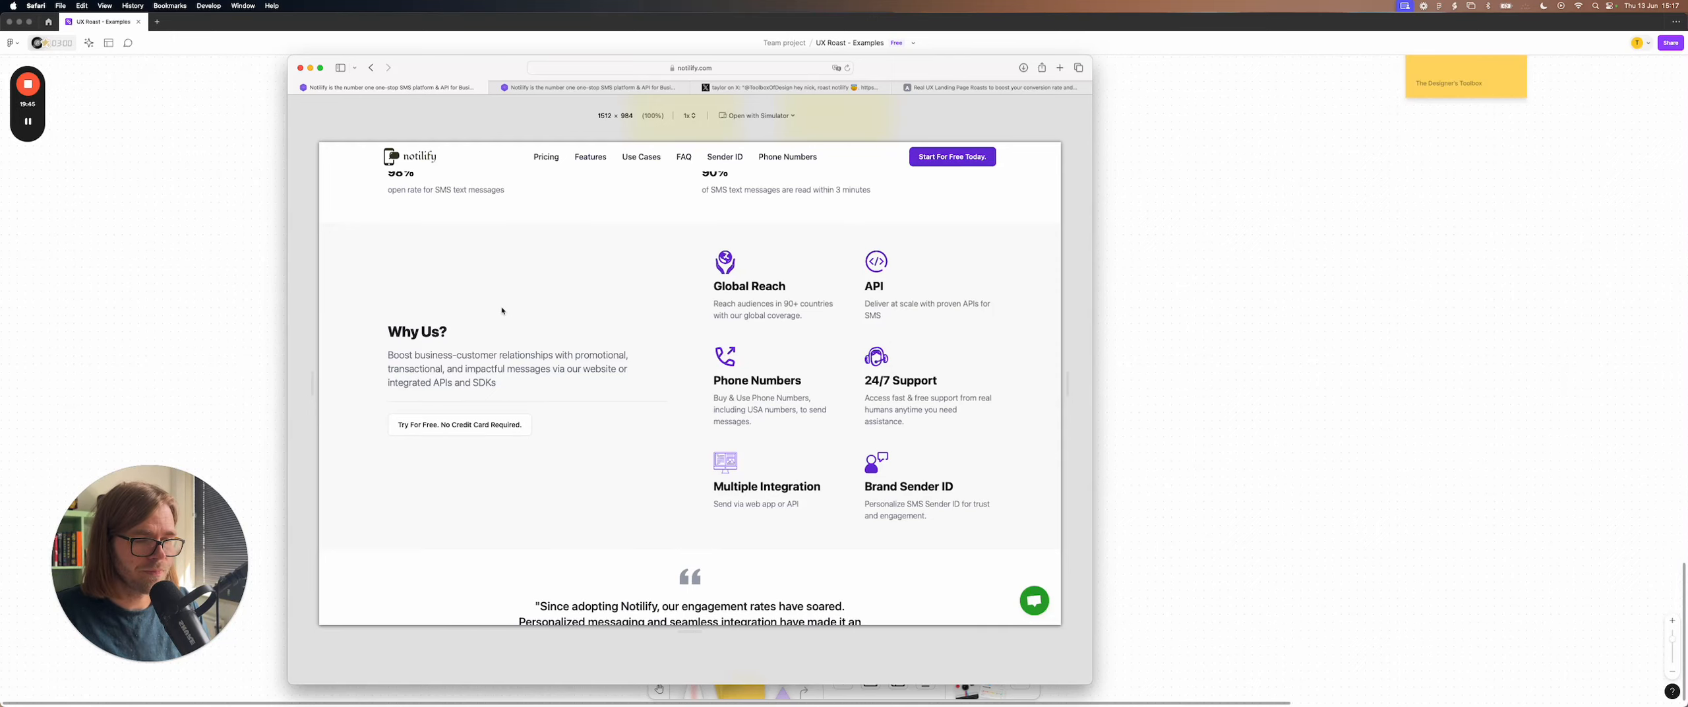
Step: Switch to the Figma board and review its sections, from the "Why Us?" comparison back to the Notilify title and full overview
left_click(1162, 345)
scroll(1151, 339, "up", 2)
scroll(1141, 331, "down", 5)
key("space")
left_click_drag(1076, 349, 700, 566)
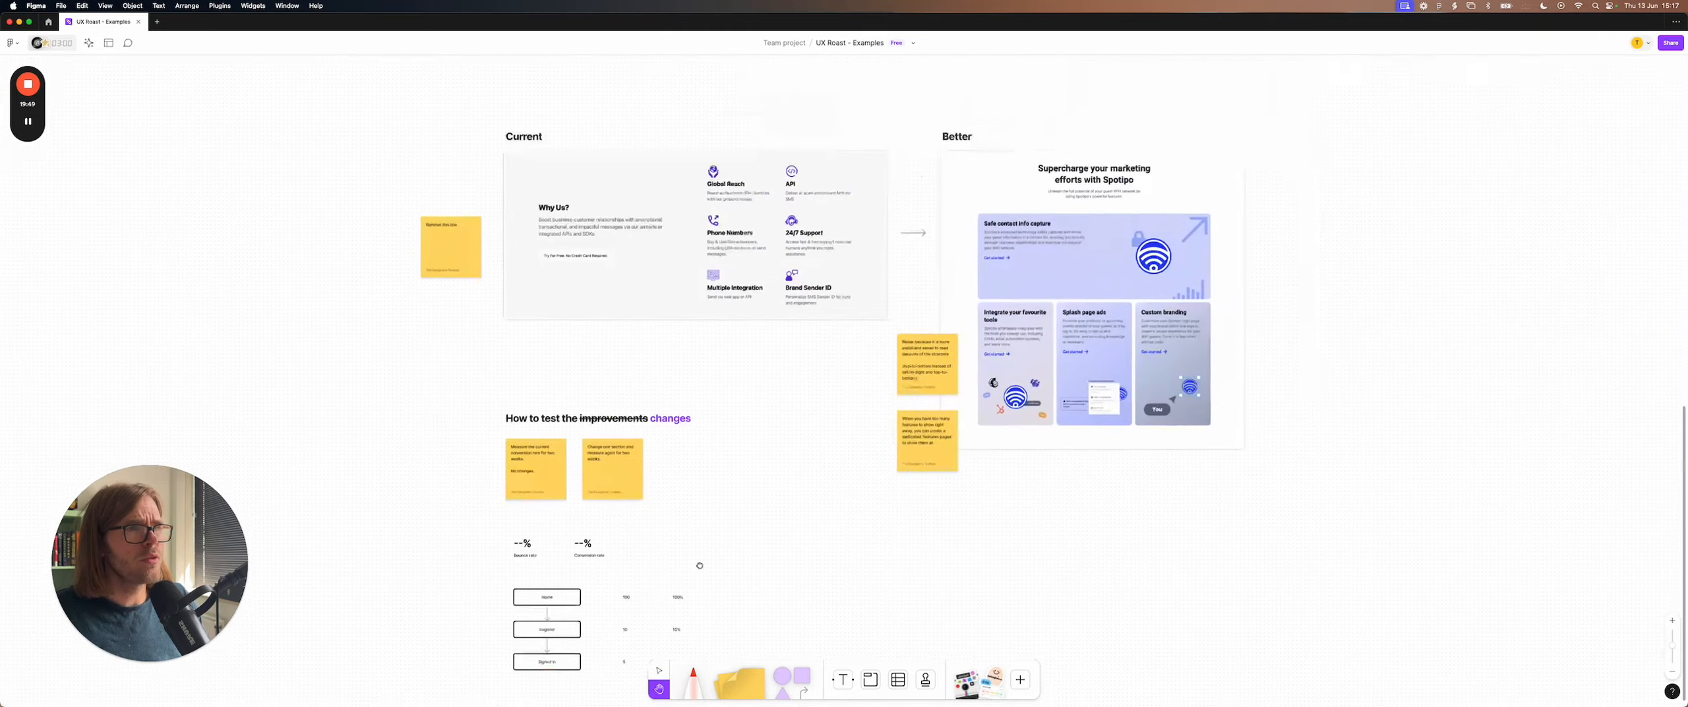
scroll(700, 565, "up", 15)
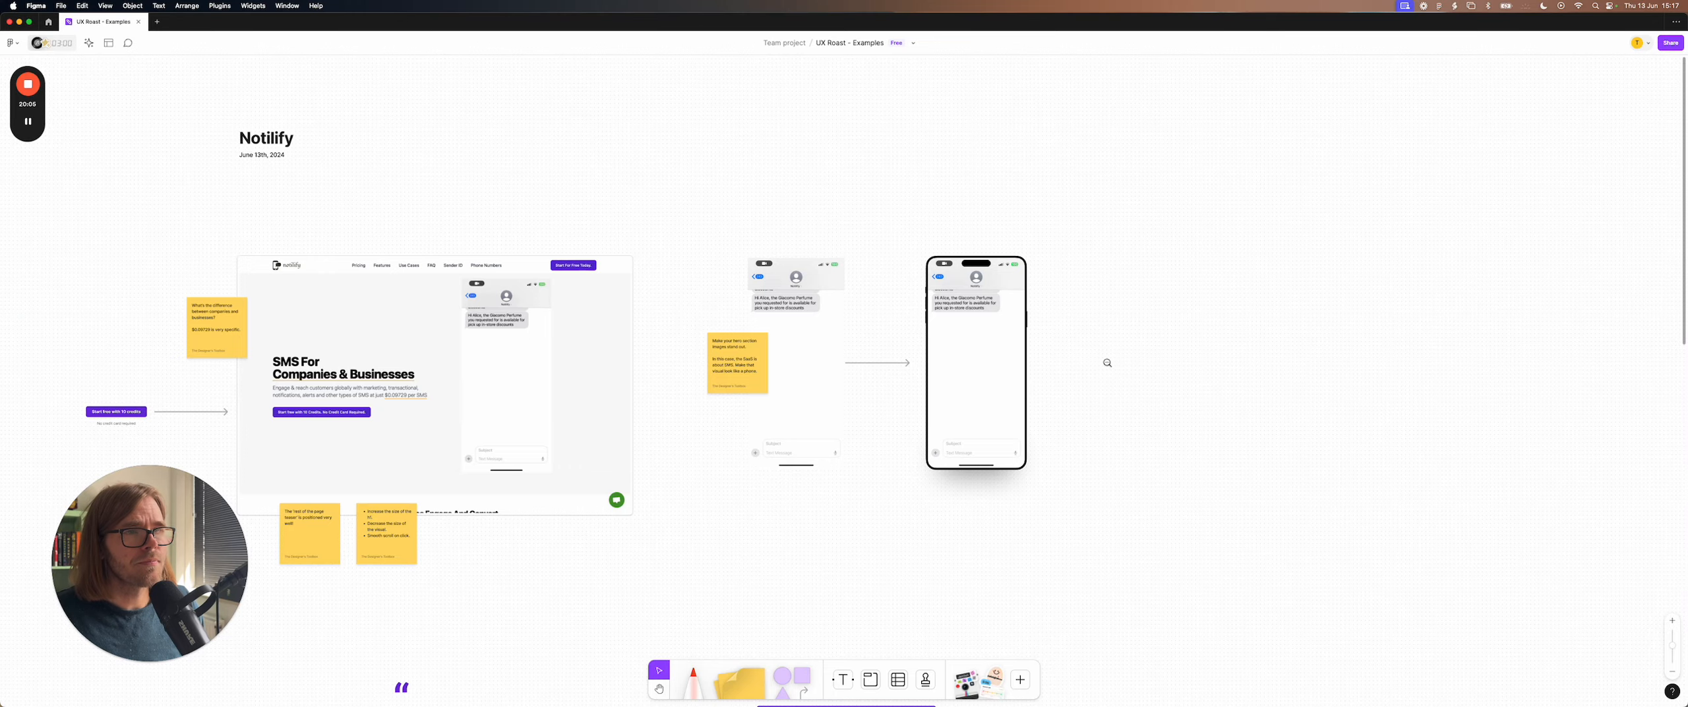
scroll(1108, 366, "down", 3)
scroll(1111, 373, "down", 3)
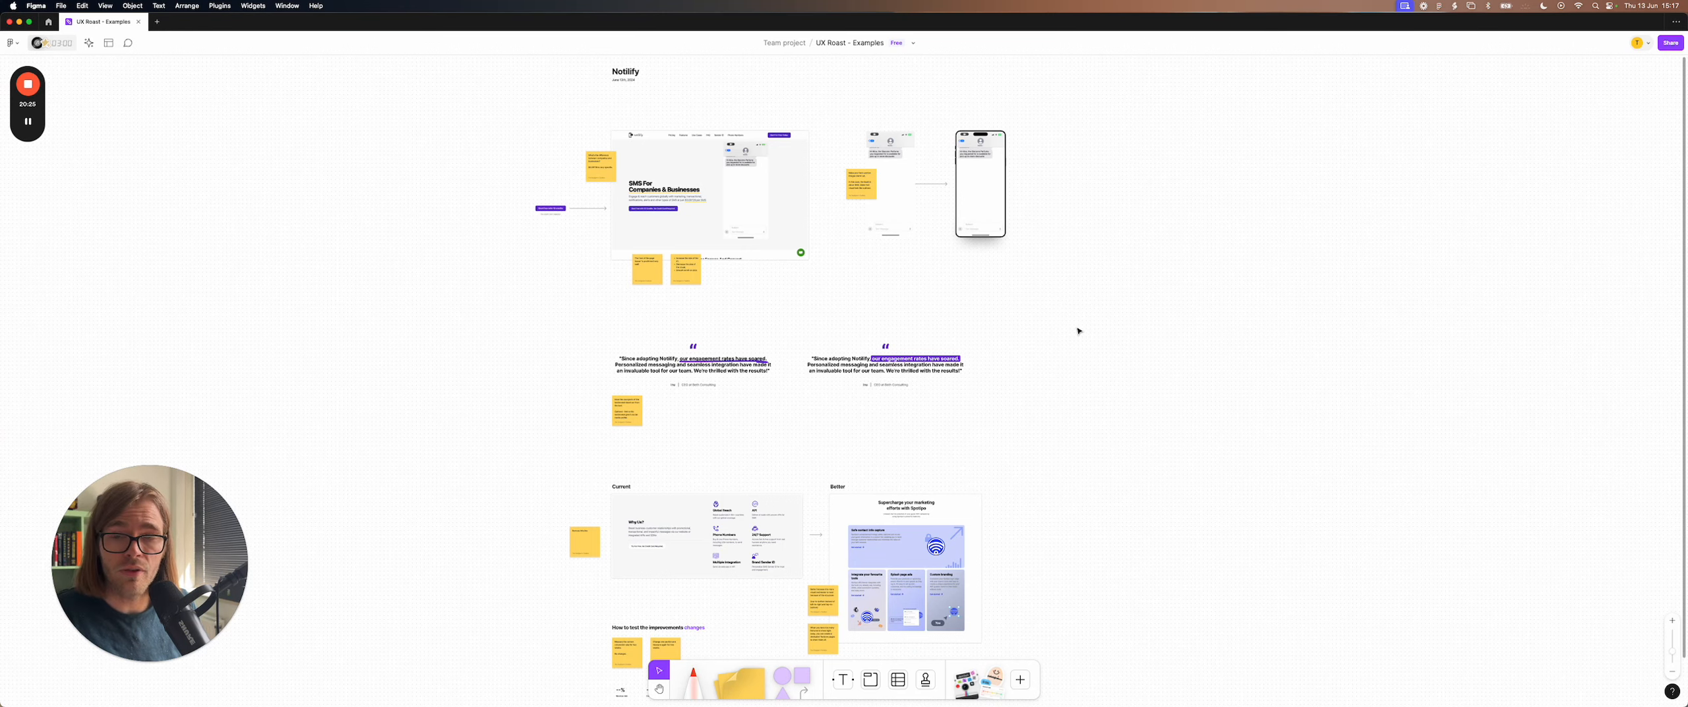
Step: Switch to Safari, show the Ask a Designer landing page roast offer, and highlight its headline and $99 price
key("super+Tab")
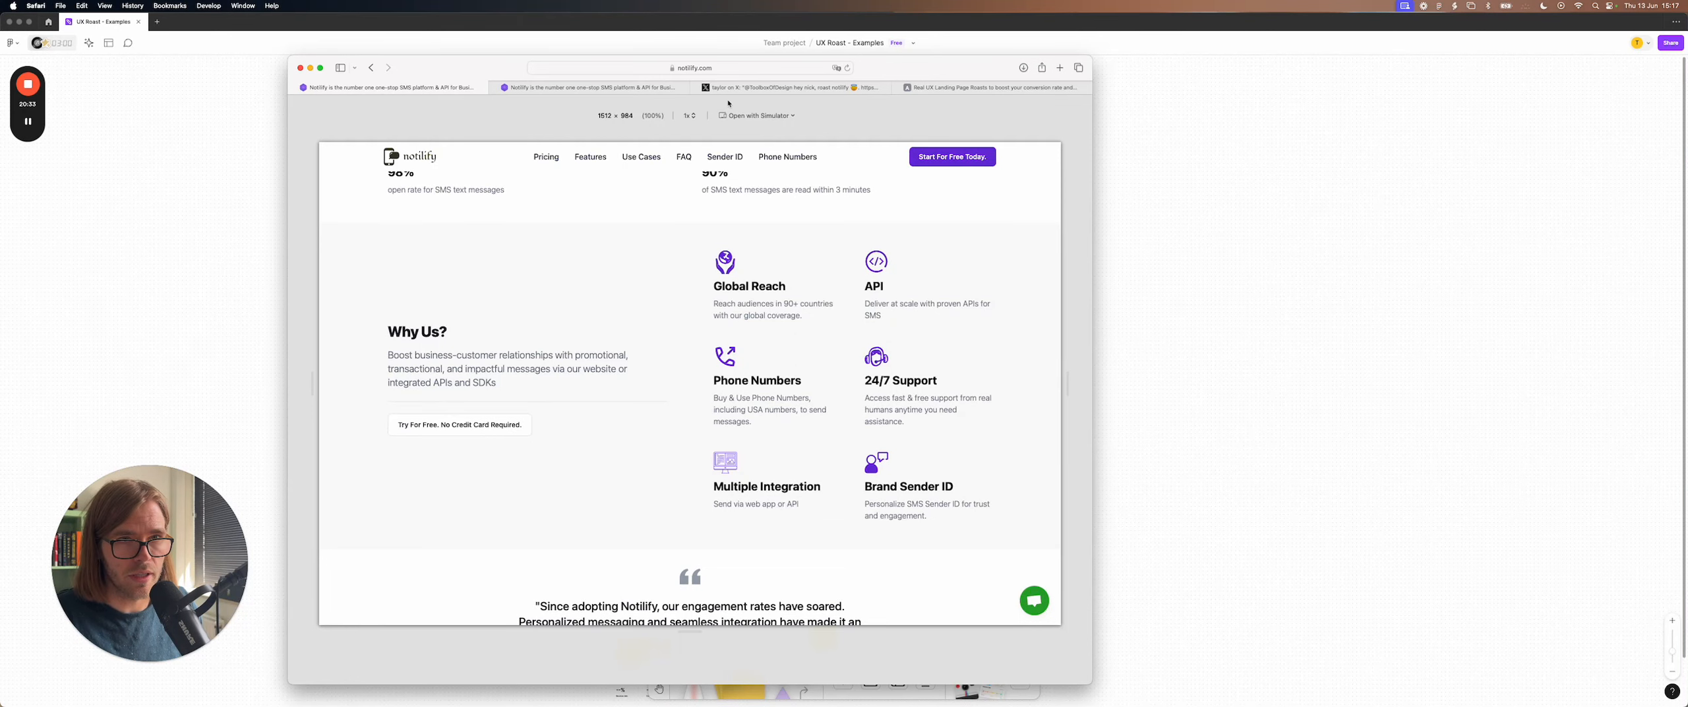
left_click(962, 88)
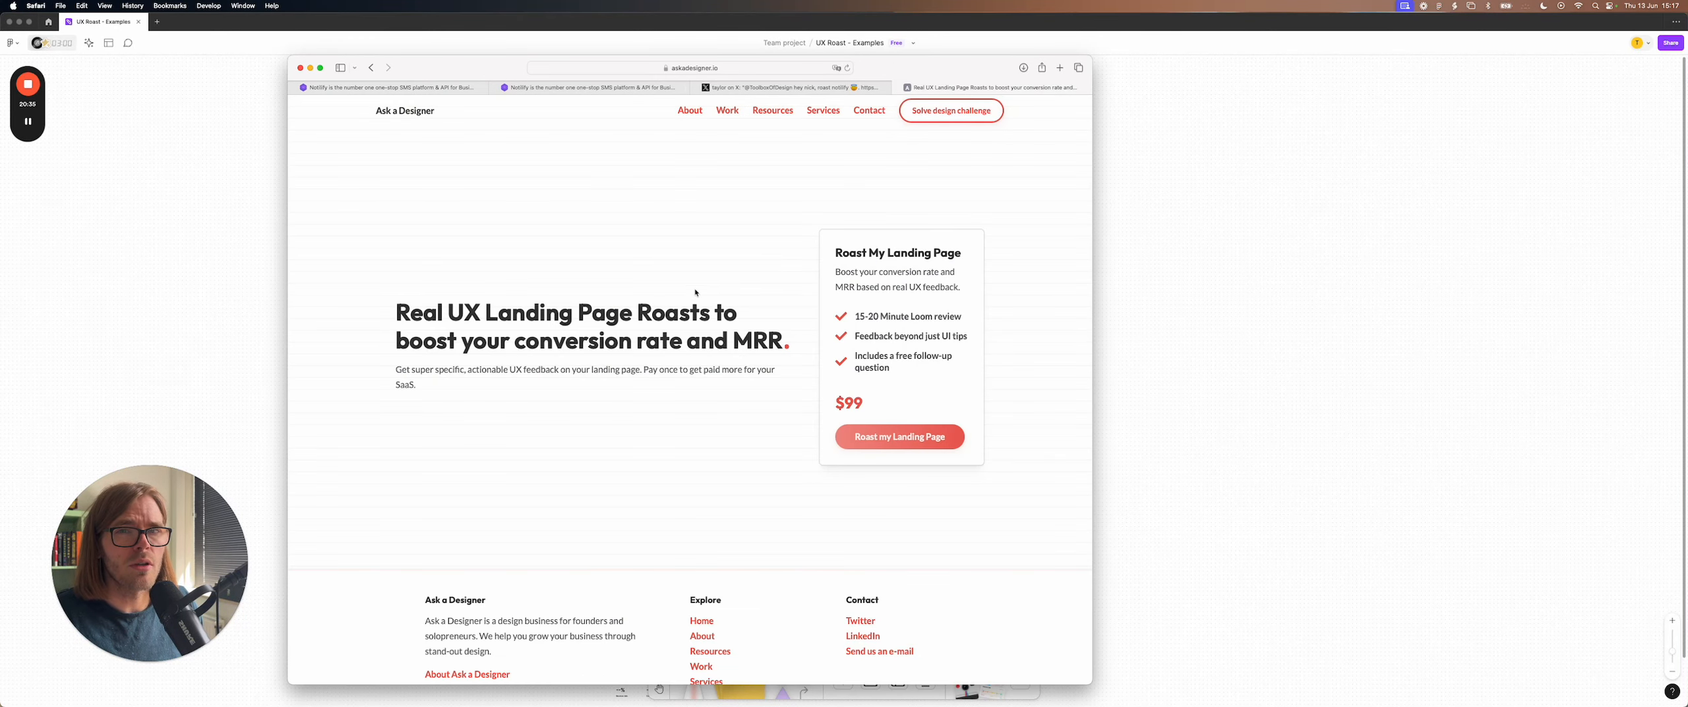
left_click_drag(394, 309, 699, 341)
left_click(711, 326)
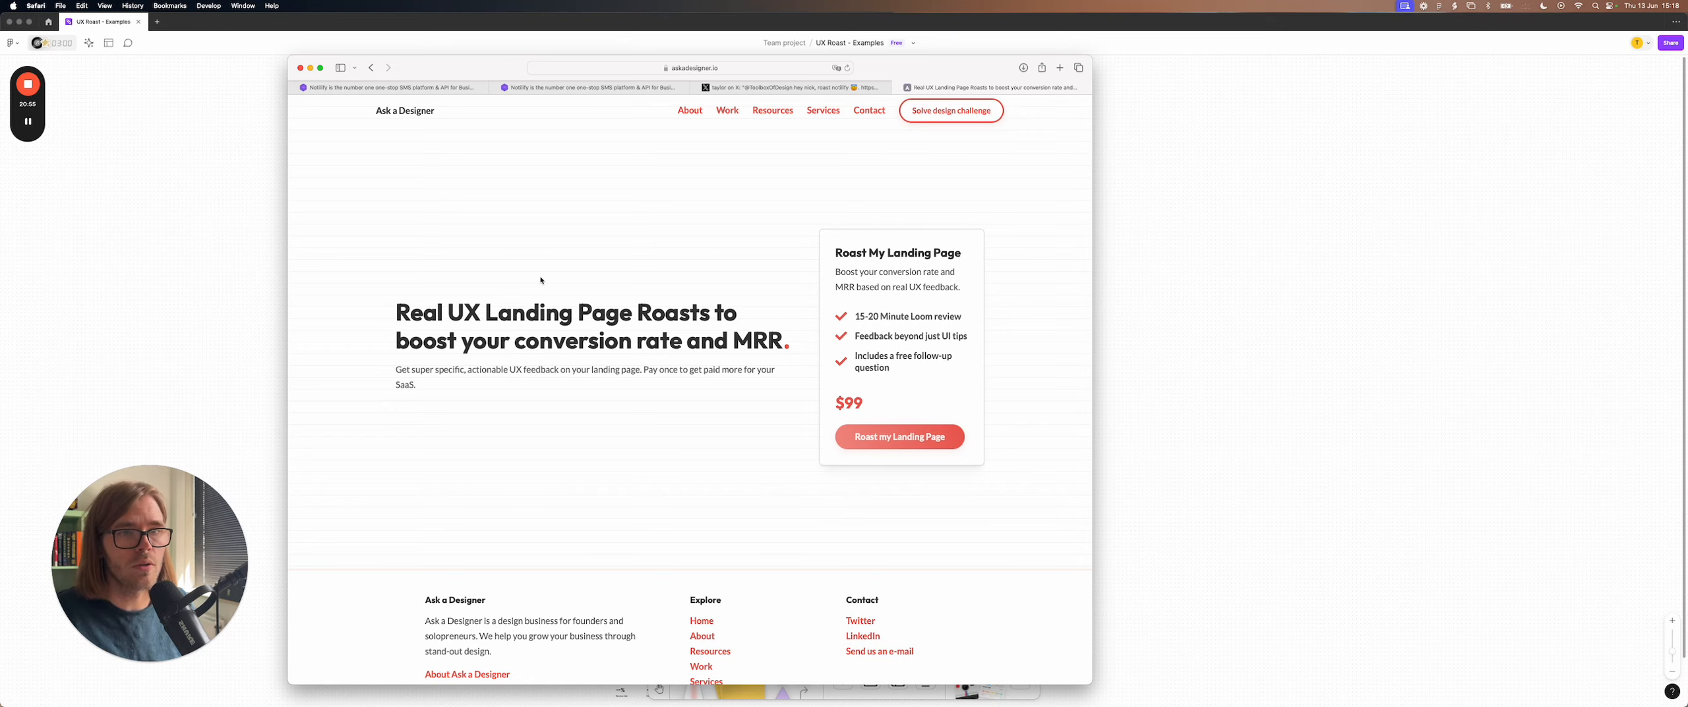
double_click(850, 403)
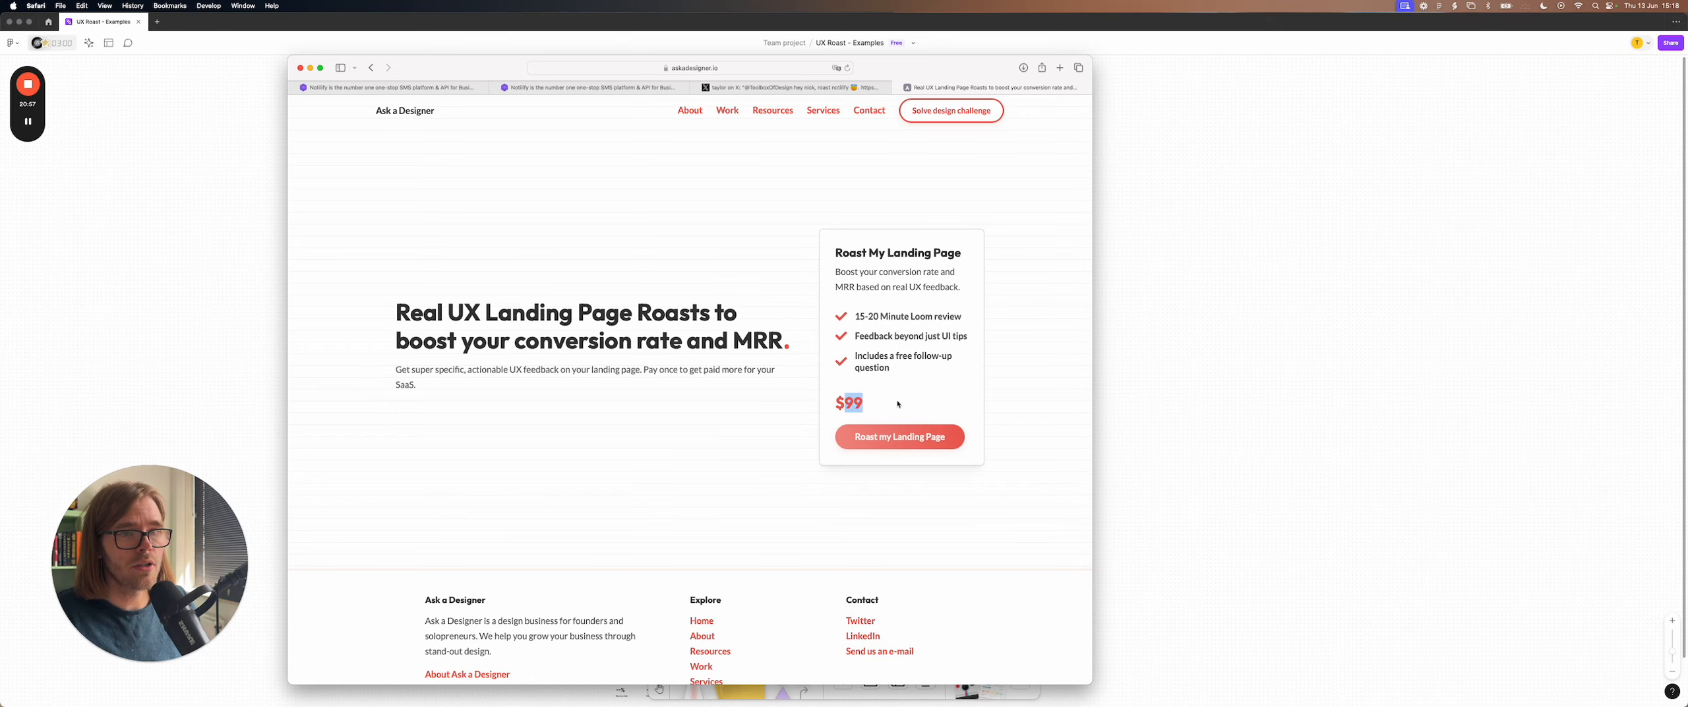
left_click(859, 405)
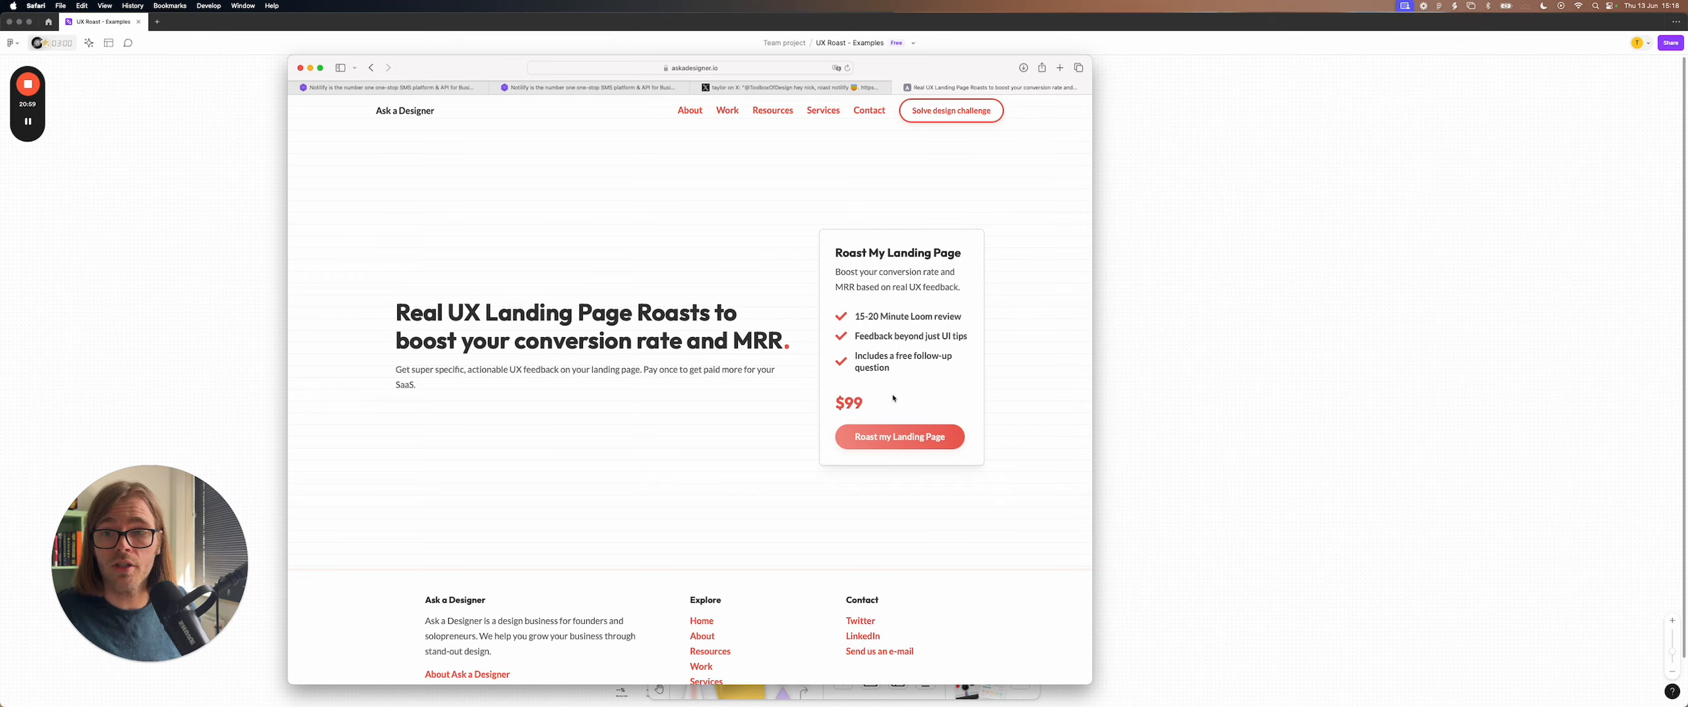